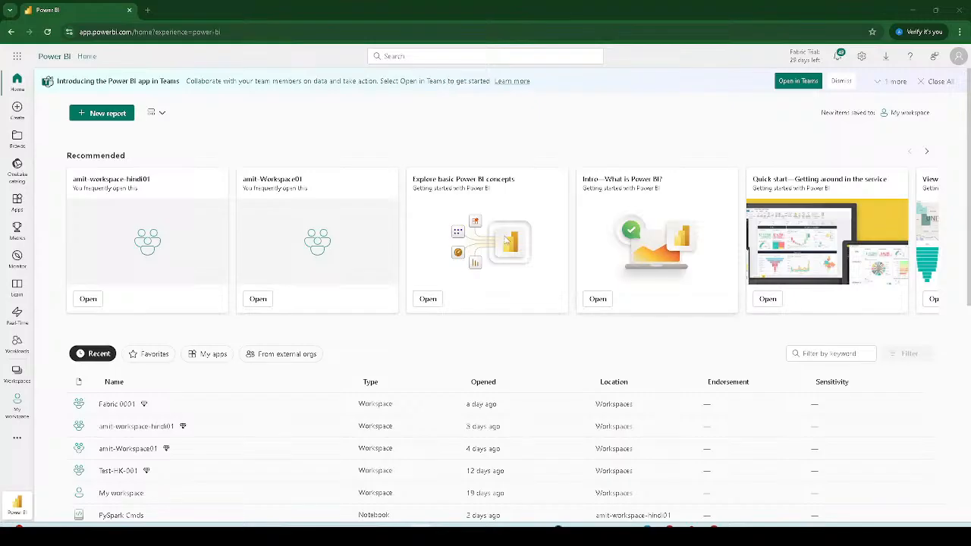
# Step: Show the Workspaces list from the left navigation rail, briefly switching to the desktop and back
pyautogui.click(18, 371)
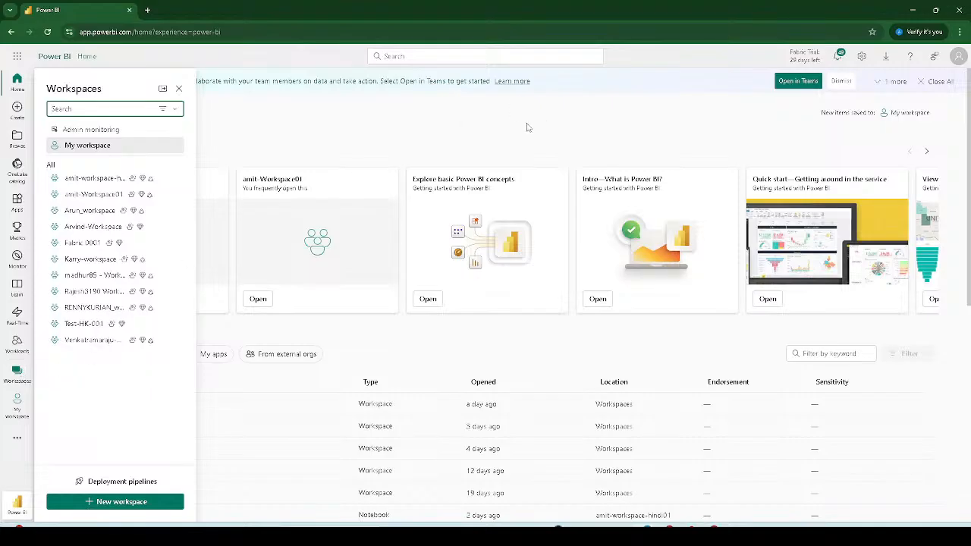
pyautogui.press('super+d')
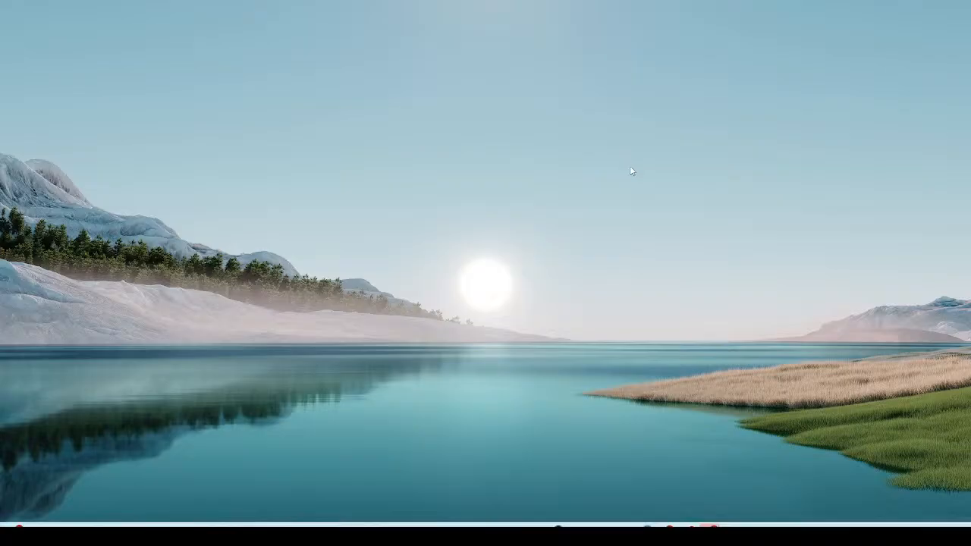
pyautogui.rightClick(630, 171)
pyautogui.click(652, 224)
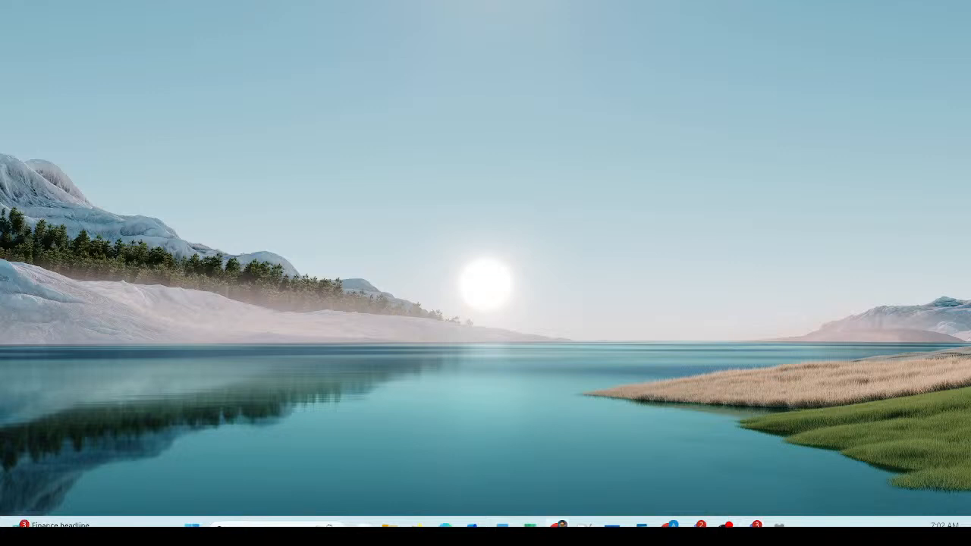
pyautogui.hotkey('alt', 'Tab')
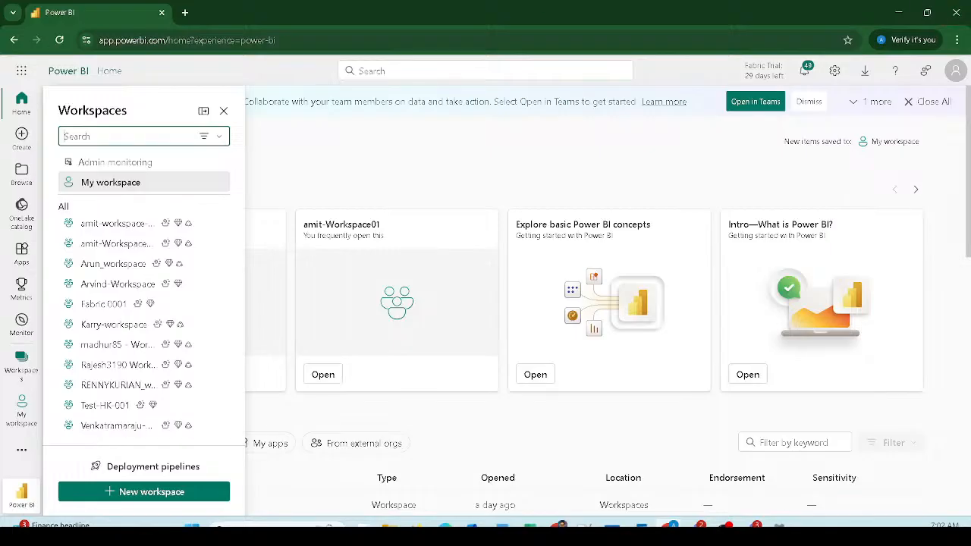
# Step: Start a new workspace named Amit-Reports, with Amit-Reports also as its description, and expand Advanced
pyautogui.click(179, 492)
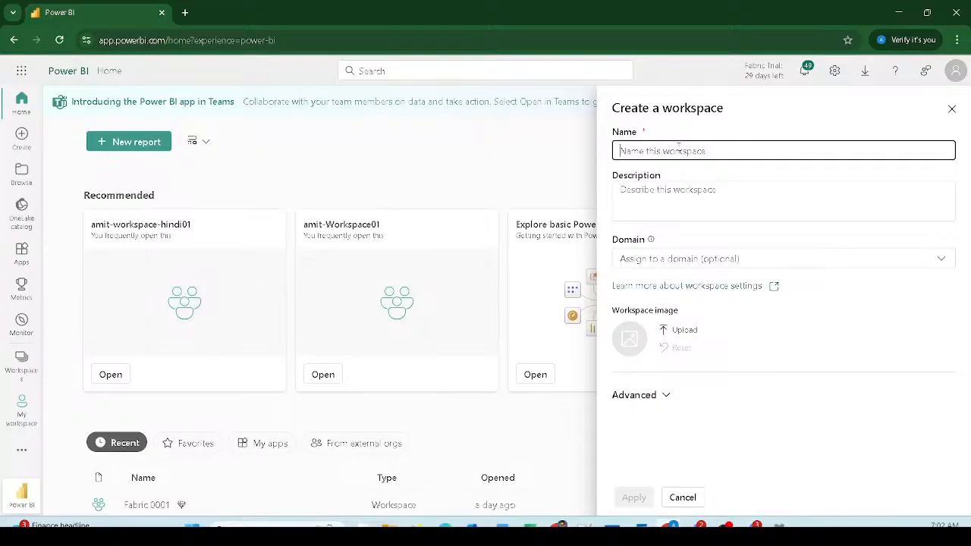
pyautogui.write('Amit')
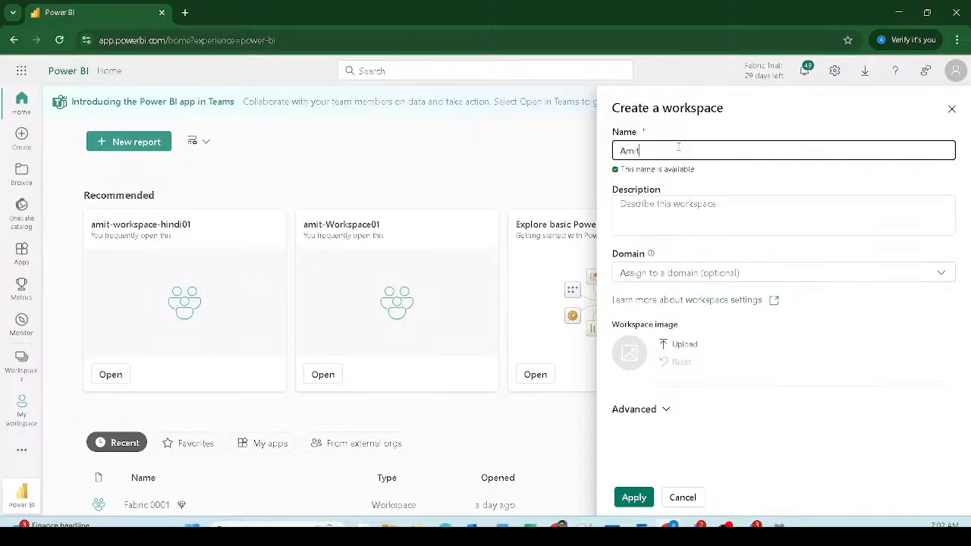
pyautogui.write('-Reports')
pyautogui.hotkey('ctrl', 'a')
pyautogui.hotkey('ctrl', 'c')
pyautogui.click(634, 226)
pyautogui.hotkey('ctrl', 'v')
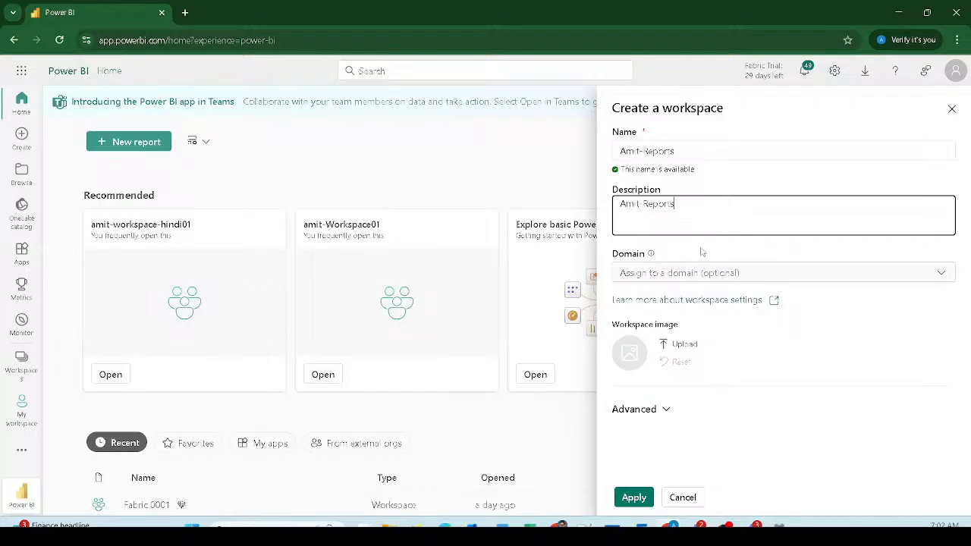
pyautogui.click(666, 409)
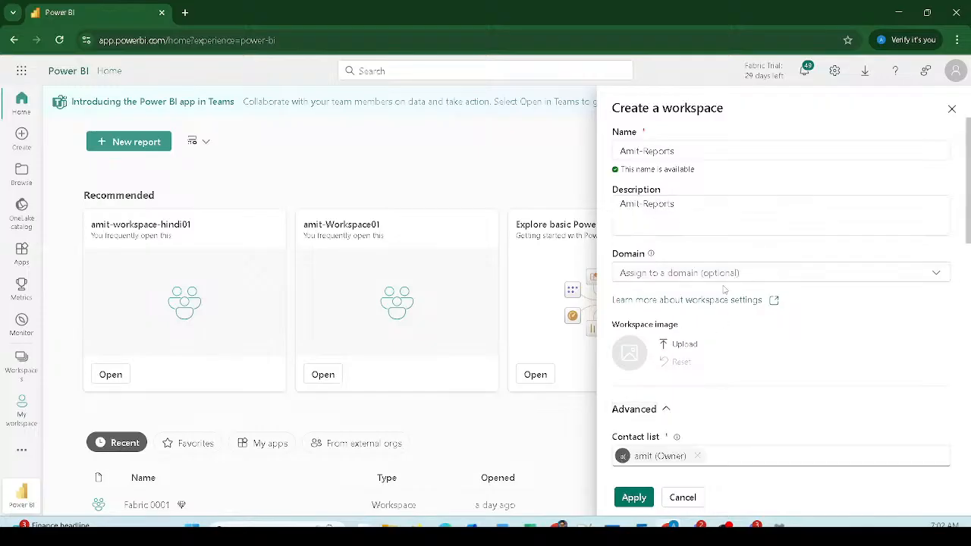
pyautogui.scroll(-3, 724, 290)
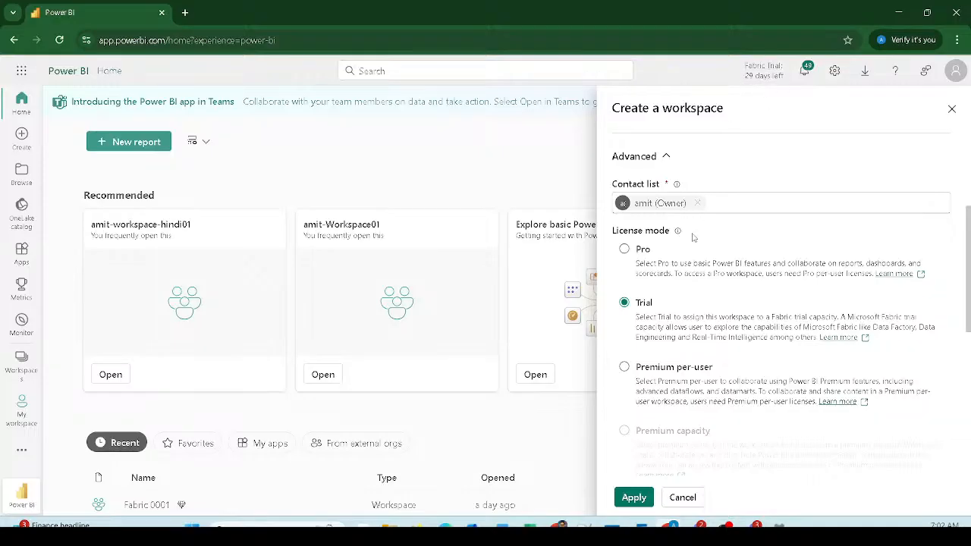
# Step: Choose Large semantic model storage format and the first Central India trial capacity, then apply
pyautogui.scroll(-2, 724, 326)
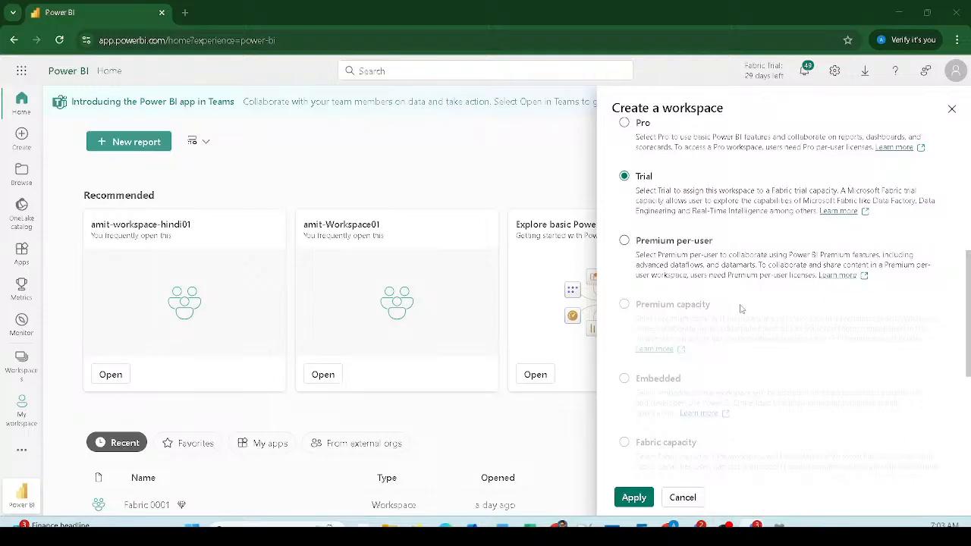
pyautogui.scroll(-4, 766, 333)
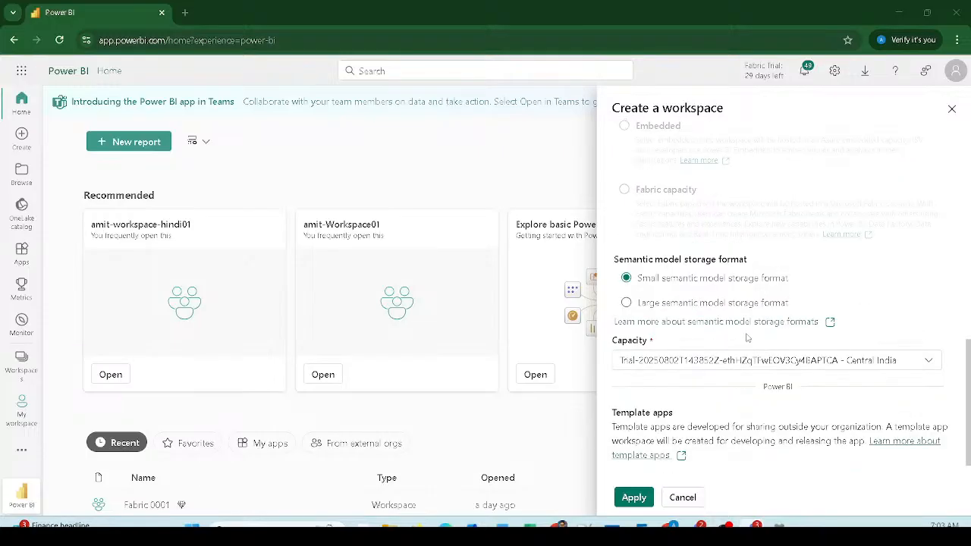
pyautogui.click(627, 302)
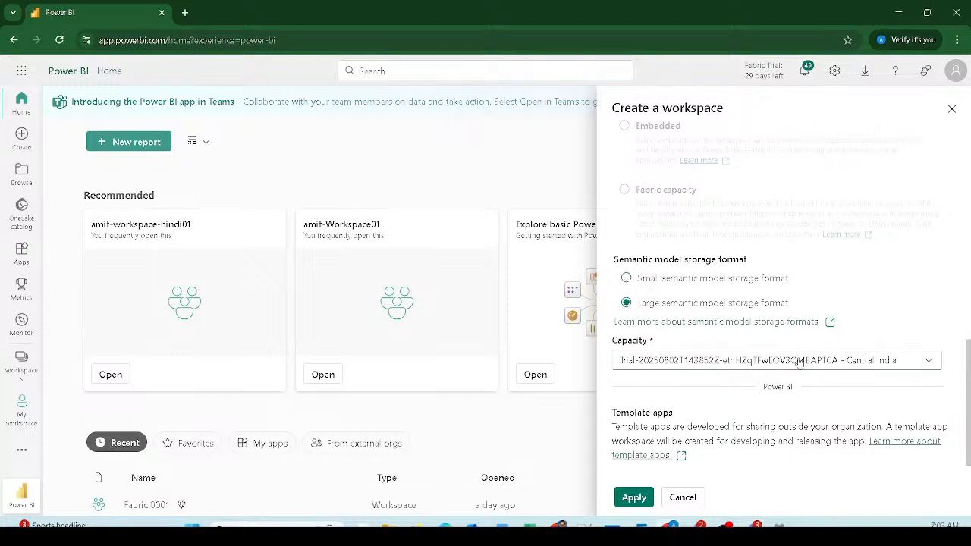
pyautogui.click(672, 362)
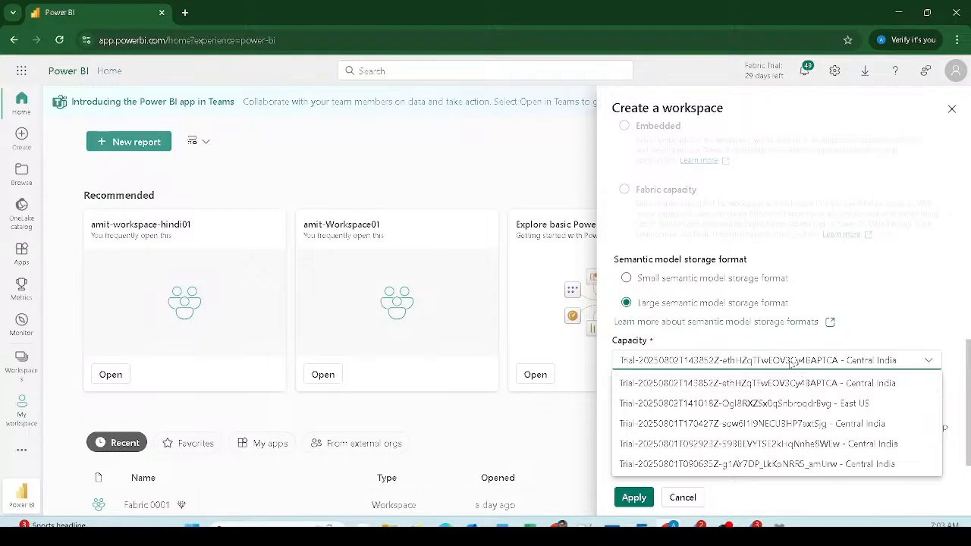
pyautogui.click(799, 386)
pyautogui.scroll(-1, 687, 236)
pyautogui.scroll(3, 687, 236)
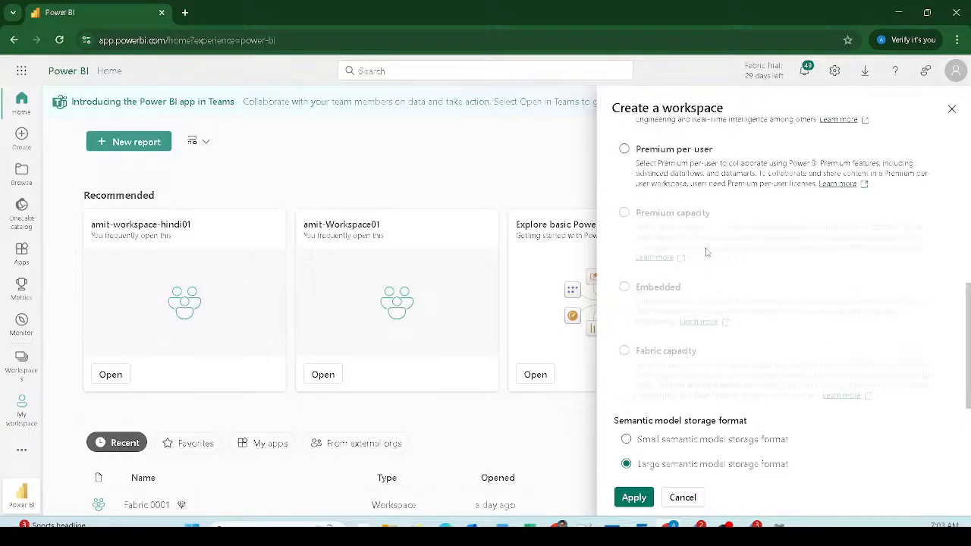
pyautogui.scroll(-2, 705, 253)
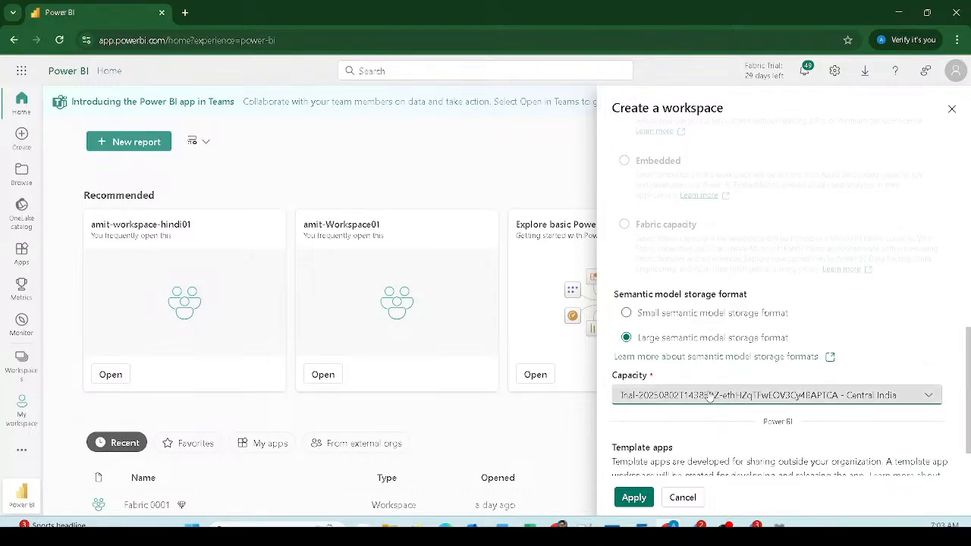
pyautogui.scroll(5, 808, 358)
pyautogui.scroll(2, 804, 353)
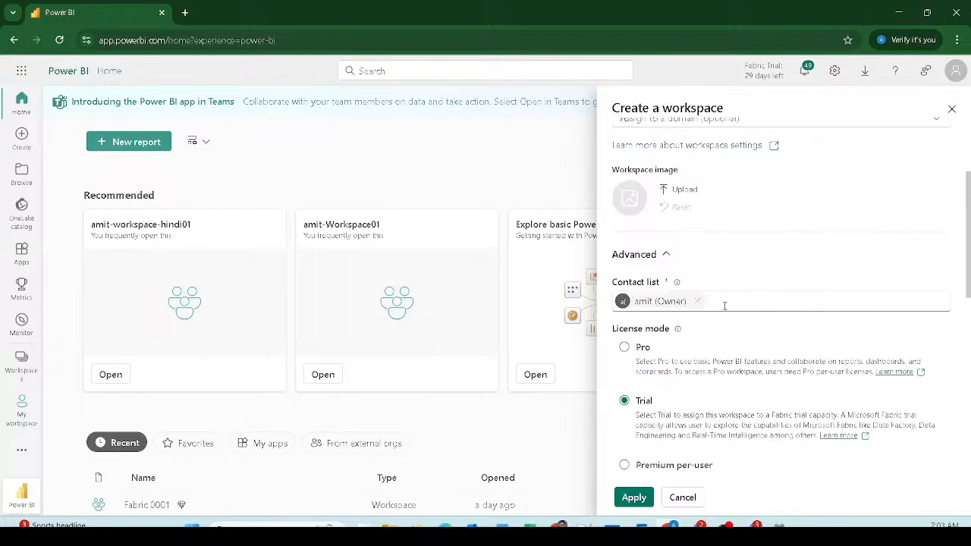
pyautogui.scroll(-3, 689, 342)
pyautogui.scroll(-6, 717, 296)
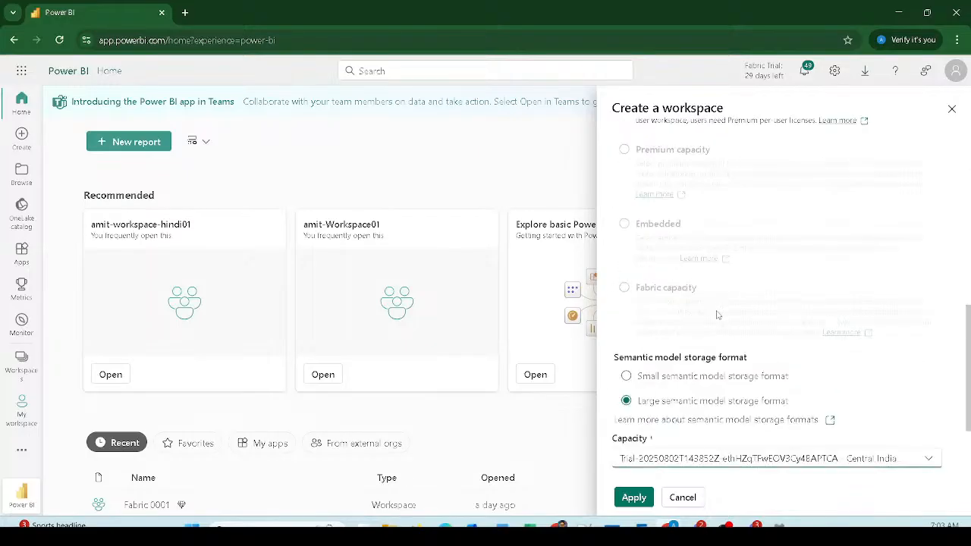
pyautogui.click(633, 498)
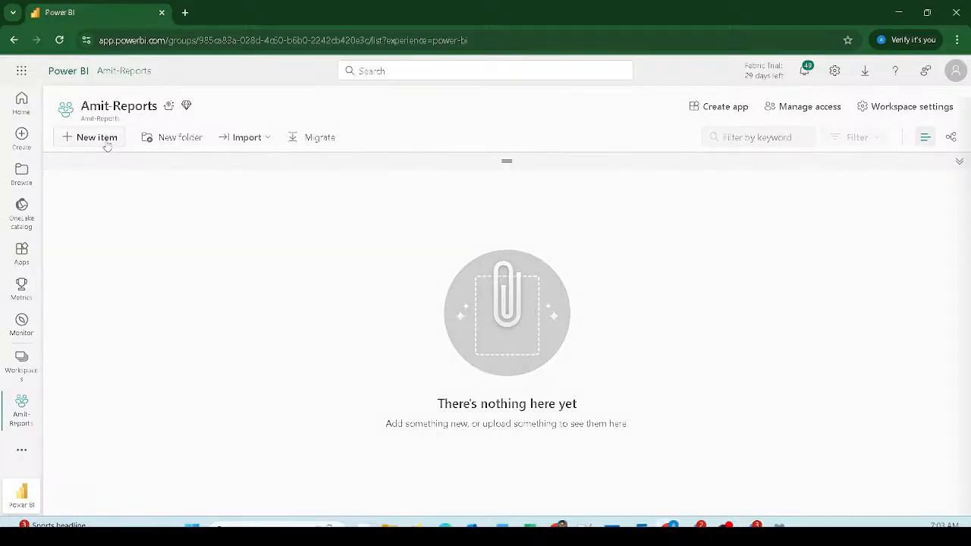
# Step: Add a new item, filtering the item types by 'Lake' and choosing Lakehouse
pyautogui.click(96, 137)
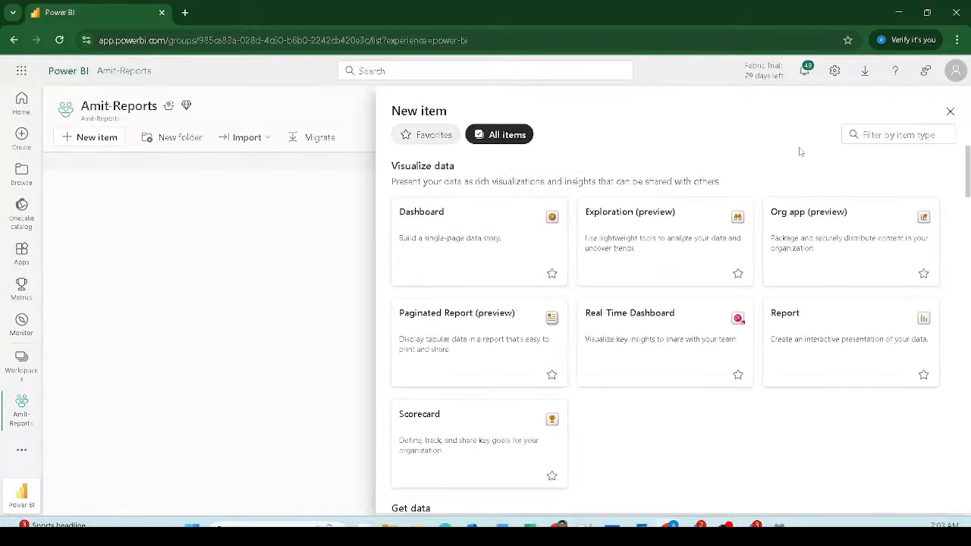
pyautogui.click(880, 135)
pyautogui.write('Lake')
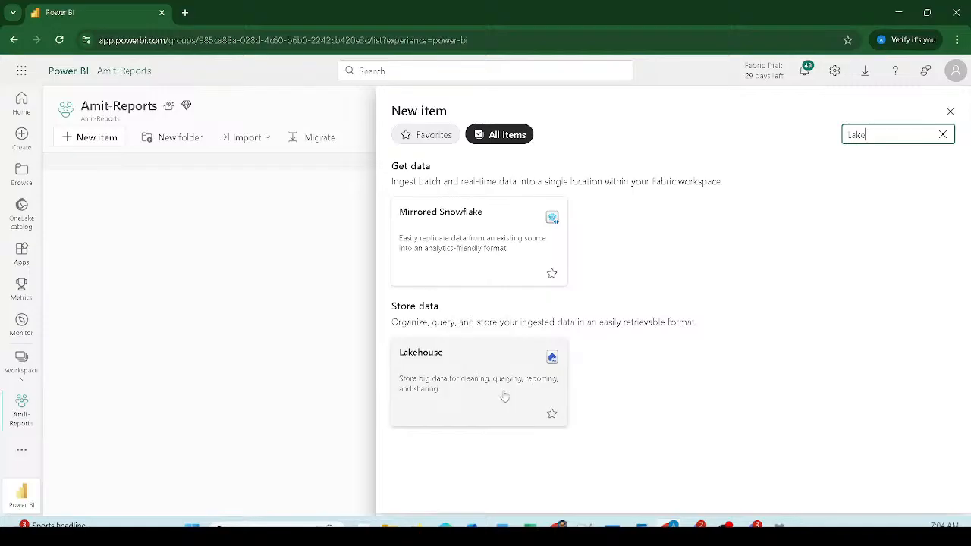
pyautogui.click(458, 386)
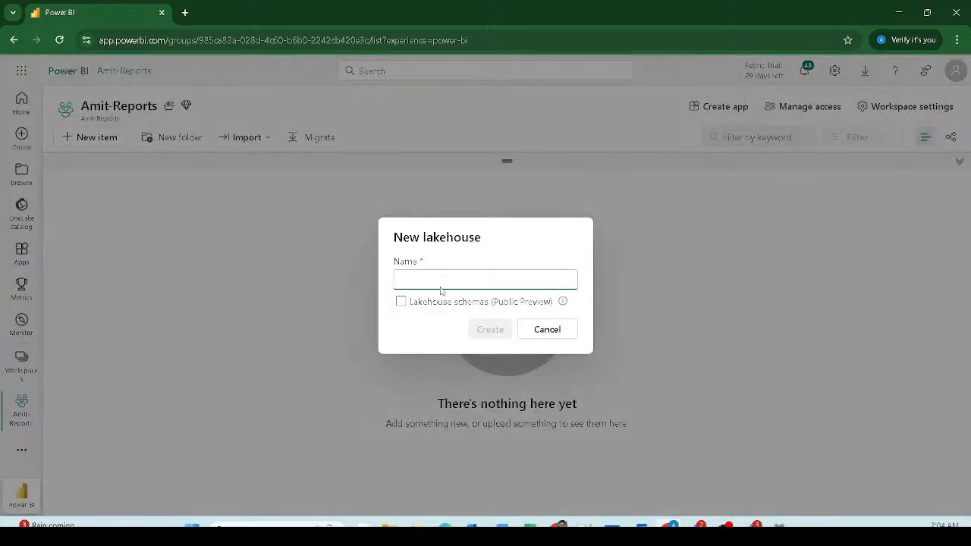
# Step: Name the lakehouse Reporting, enable Lakehouse schemas, and create it
pyautogui.write('Repor')
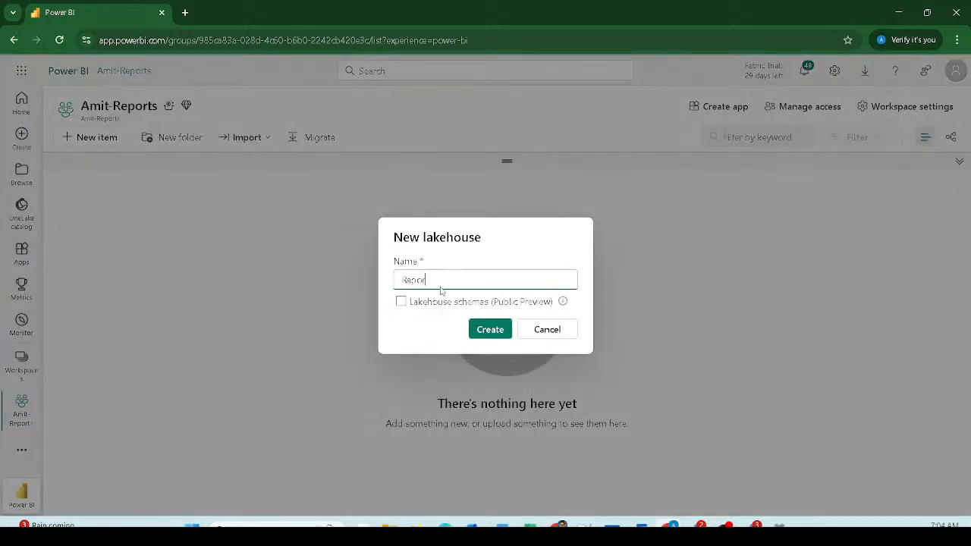
pyautogui.write('ting')
pyautogui.click(399, 305)
pyautogui.write('LH')
pyautogui.press('BackSpace')
pyautogui.press('BackSpace')
pyautogui.press('BackSpace')
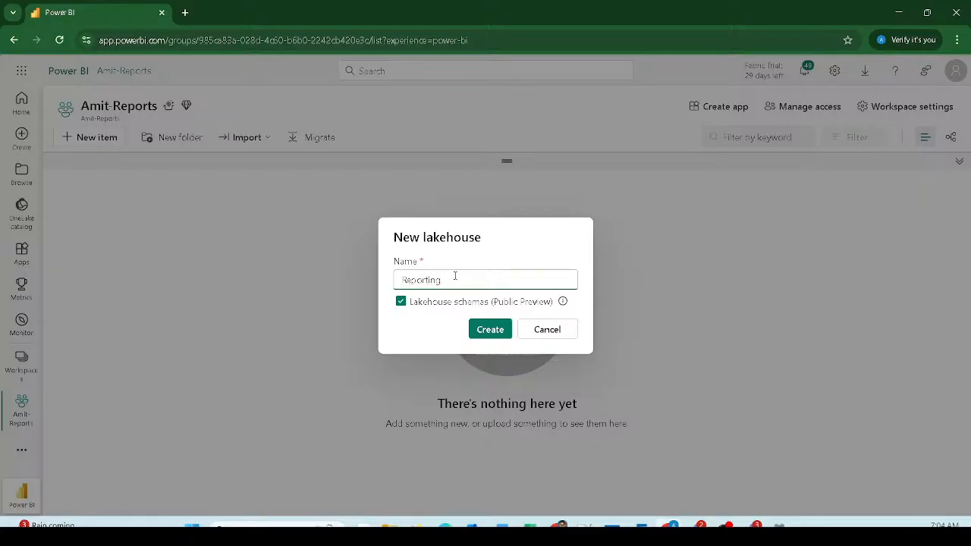
pyautogui.click(492, 329)
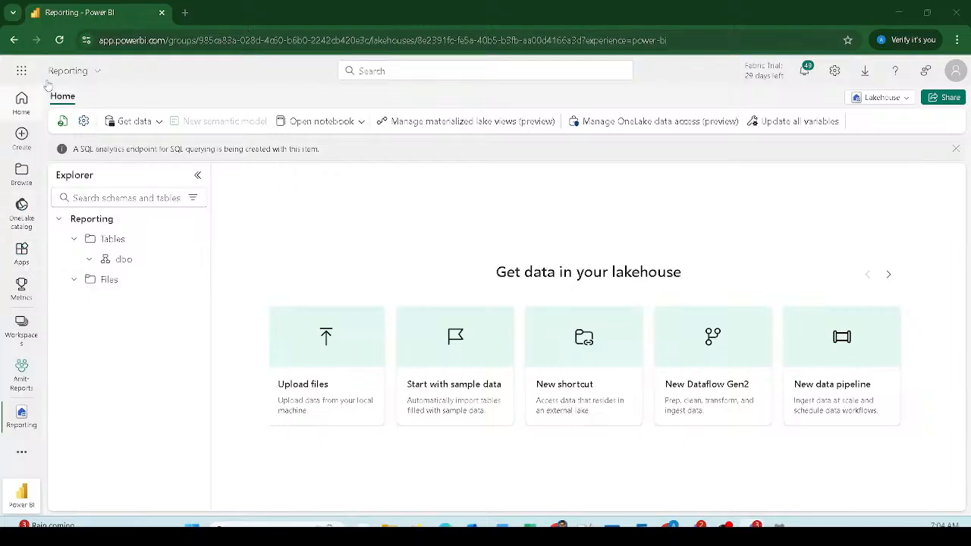
# Step: Bring up the options menu for the Reporting lakehouse's Tables folder
pyautogui.moveTo(36, 81)
pyautogui.mouseDown()
pyautogui.moveTo(72, 114)
pyautogui.moveTo(913, 458)
pyautogui.moveTo(961, 505)
pyautogui.mouseUp()
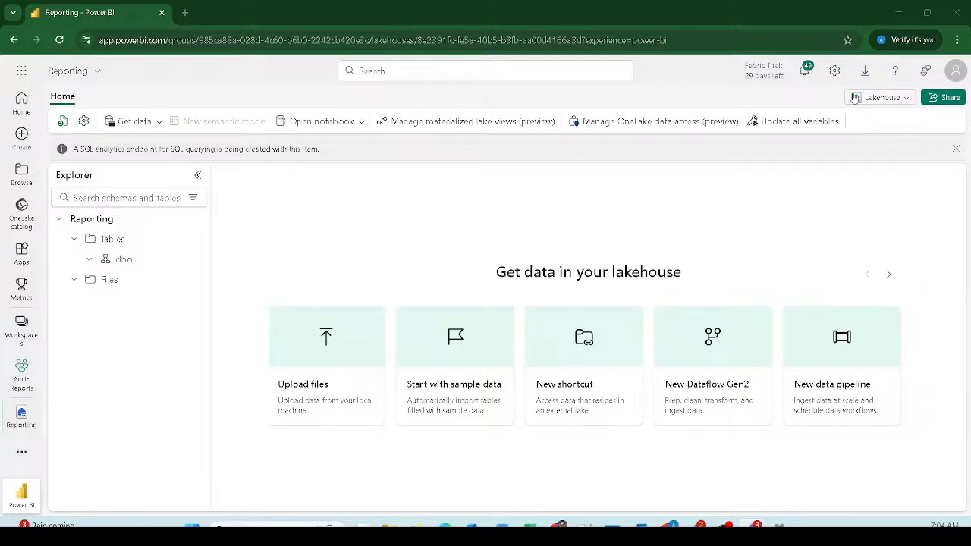
pyautogui.moveTo(838, 86); pyautogui.dragTo(922, 115)
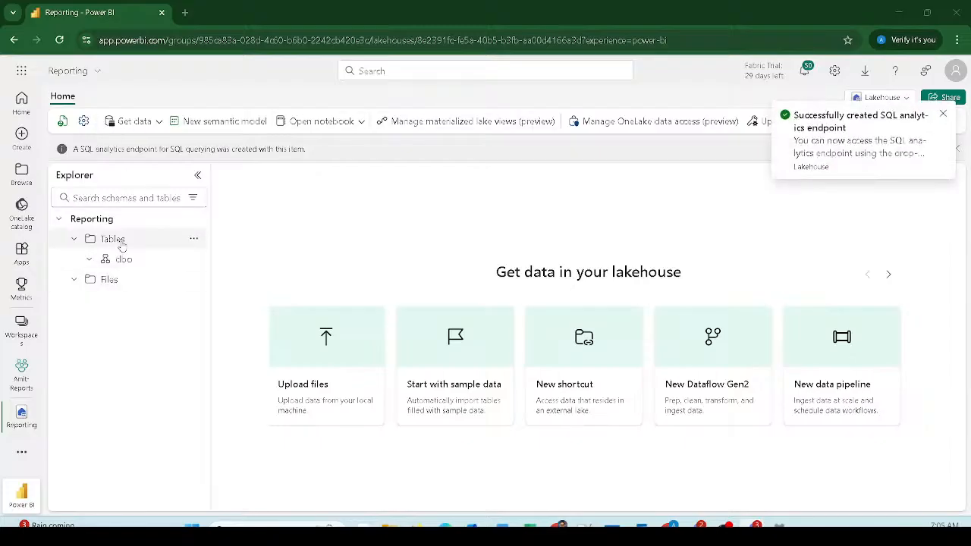
pyautogui.click(194, 239)
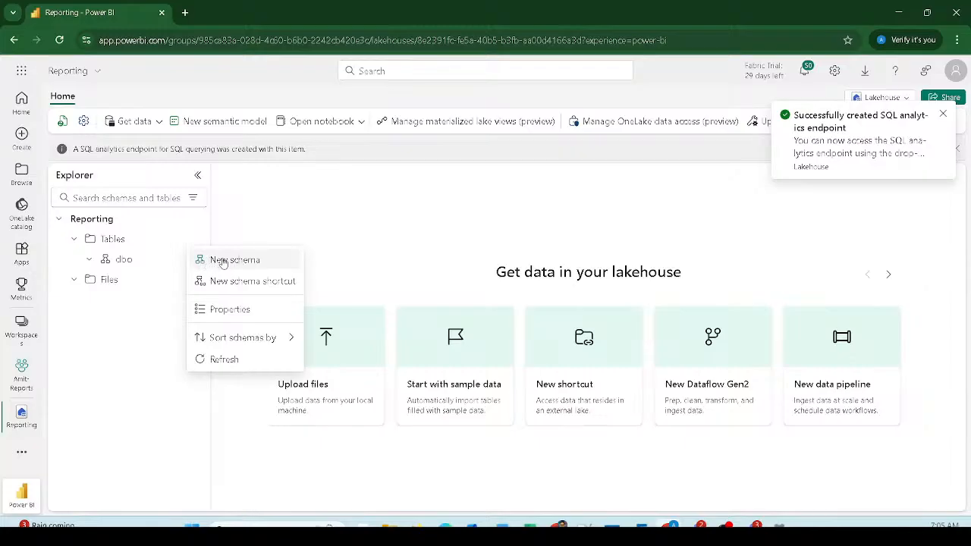
# Step: Create a schema named master under Tables and expand it
pyautogui.click(222, 261)
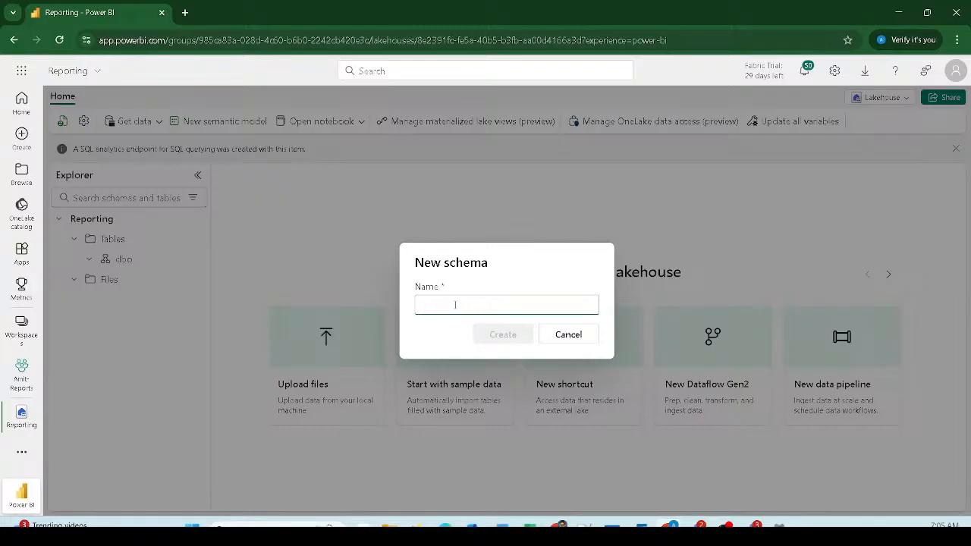
pyautogui.write('master')
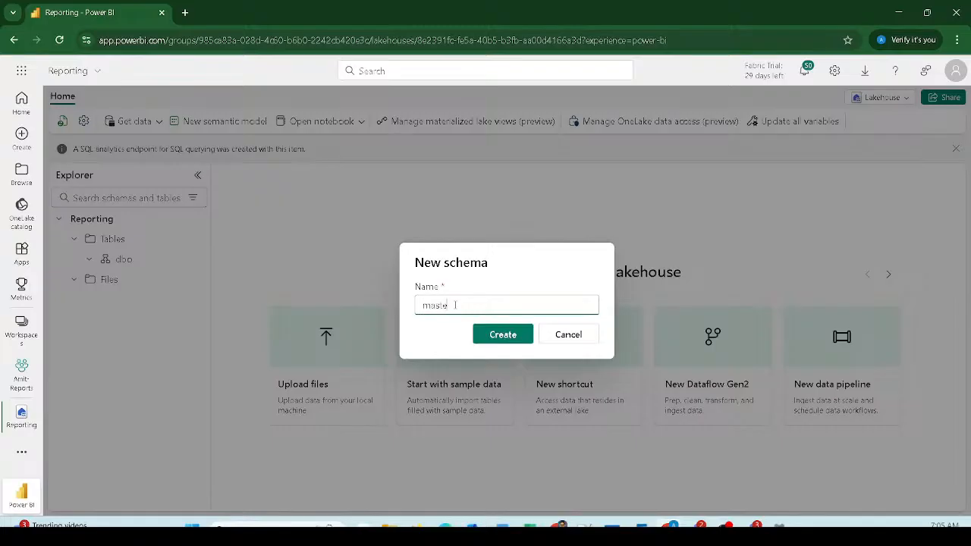
pyautogui.click(500, 336)
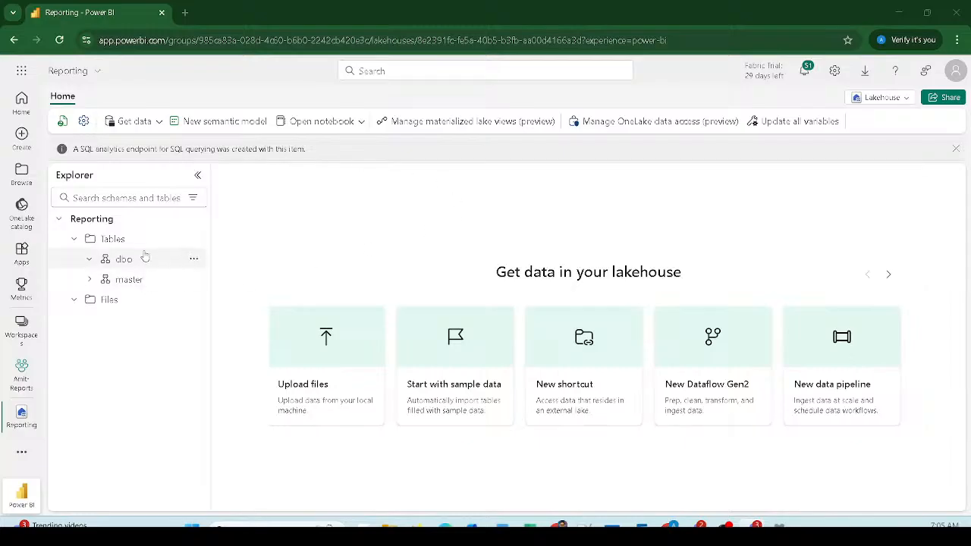
pyautogui.click(88, 281)
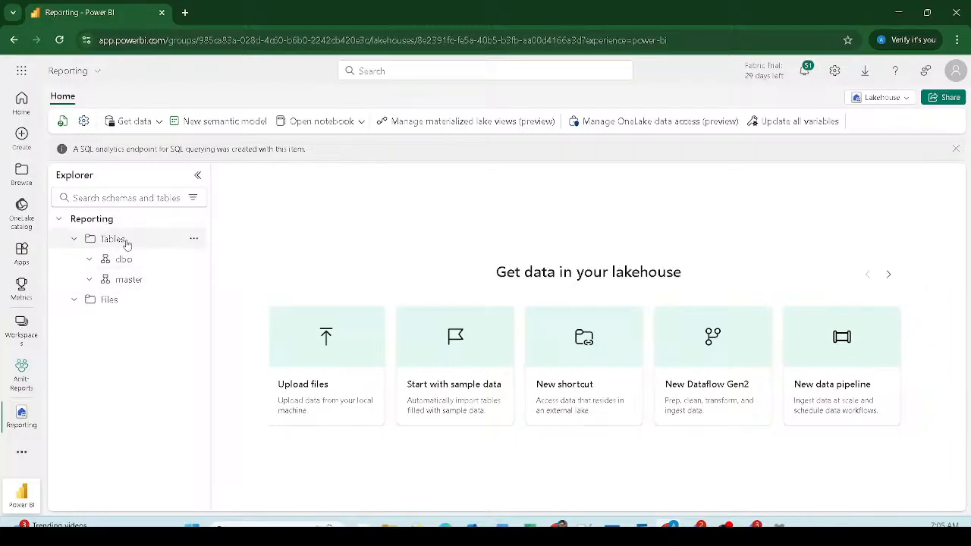
# Step: Create a facts schema under Tables and expand it
pyautogui.click(194, 239)
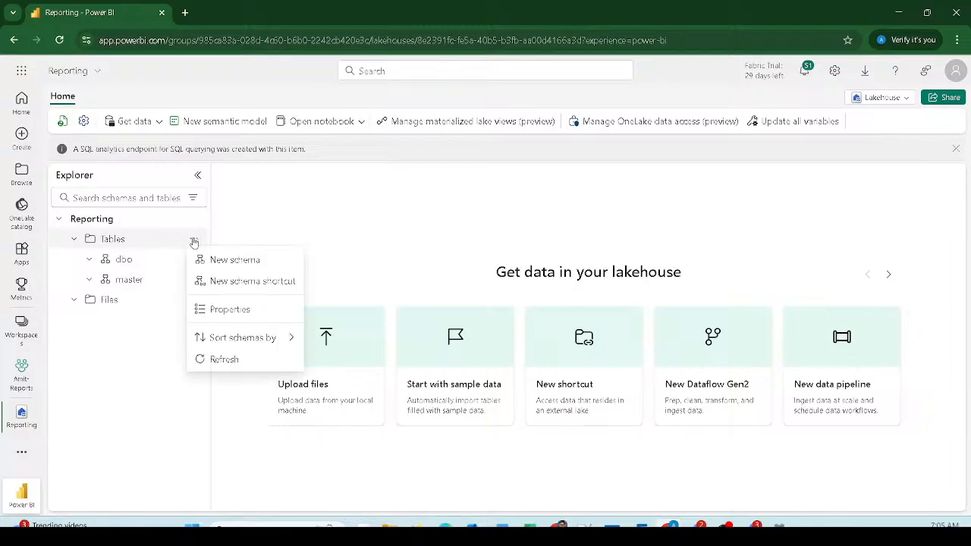
pyautogui.click(219, 259)
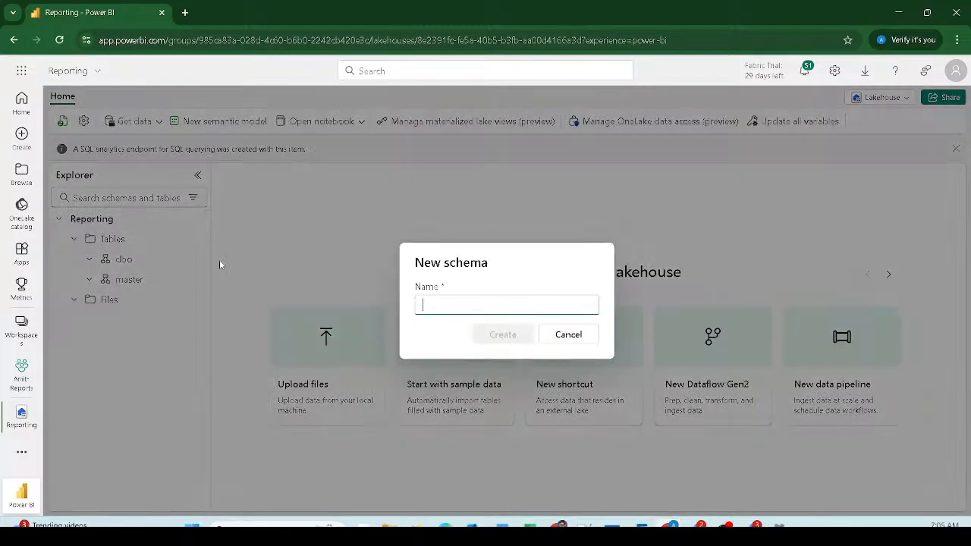
pyautogui.write('fac')
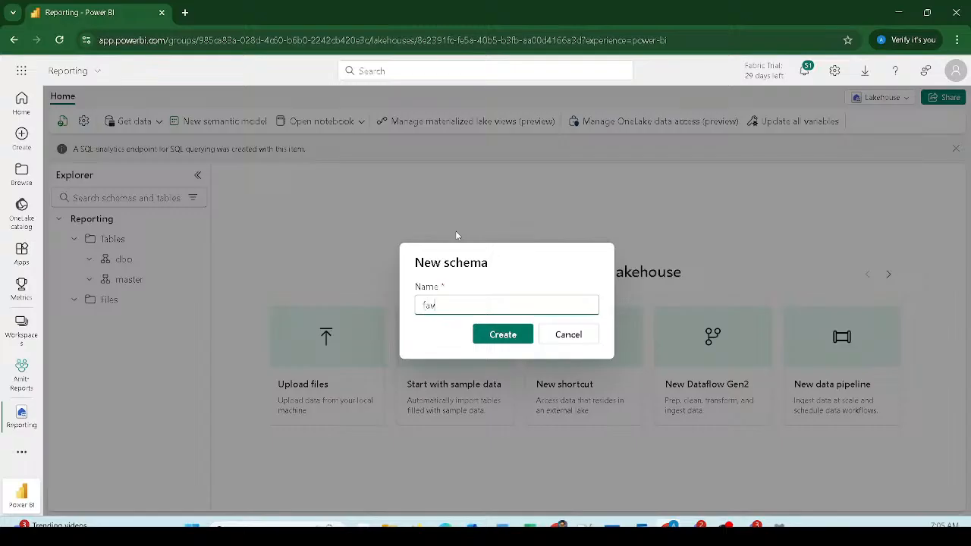
pyautogui.write('tcts')
pyautogui.click(503, 336)
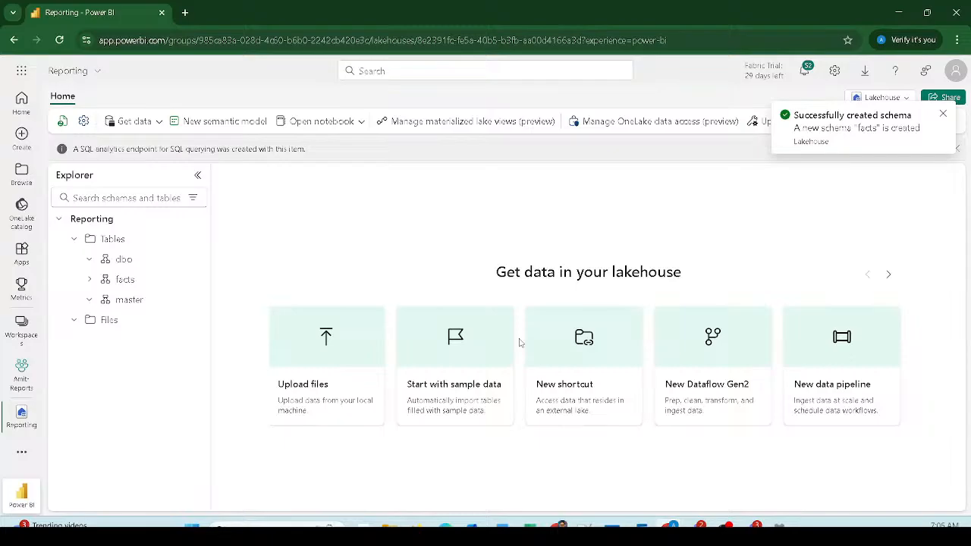
pyautogui.click(89, 279)
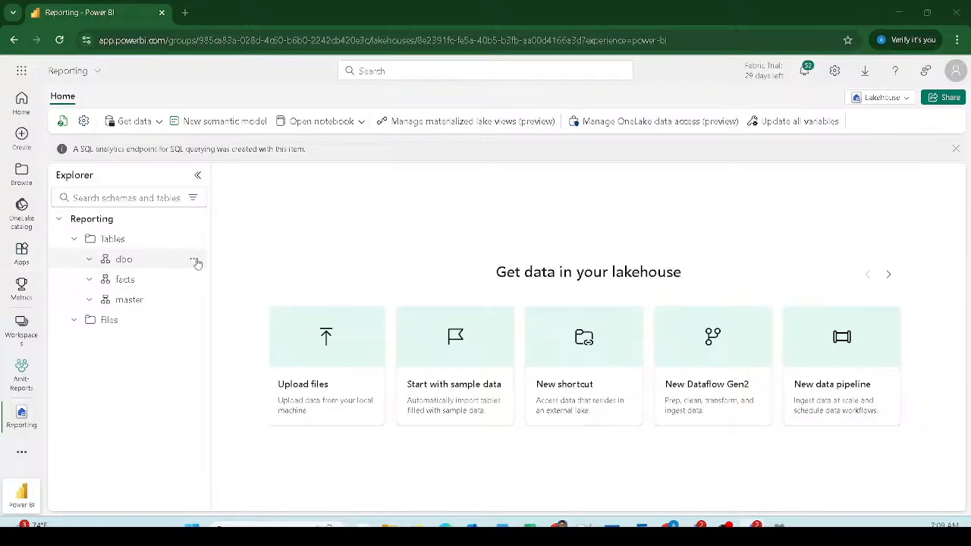
# Step: Start a new table shortcut from the master schema's options menu
pyautogui.click(192, 301)
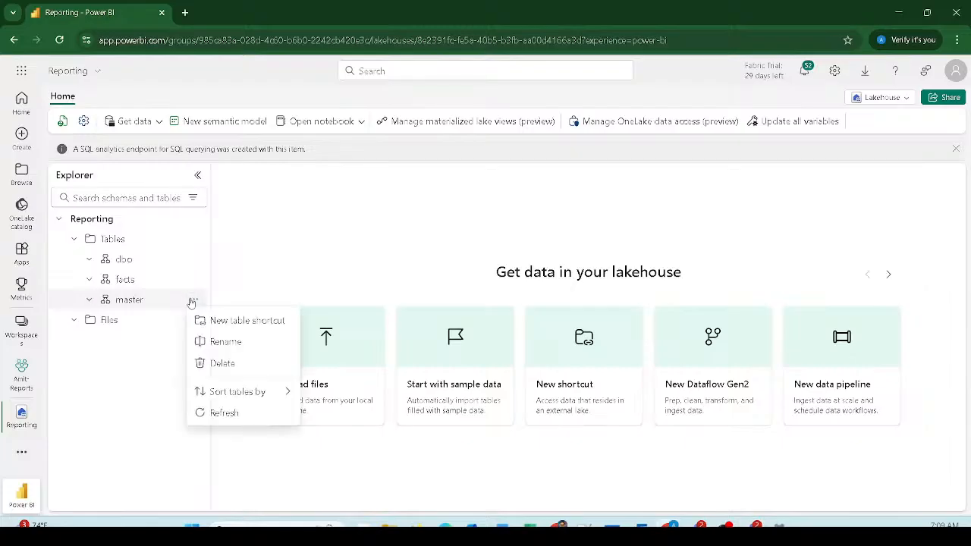
pyautogui.click(235, 324)
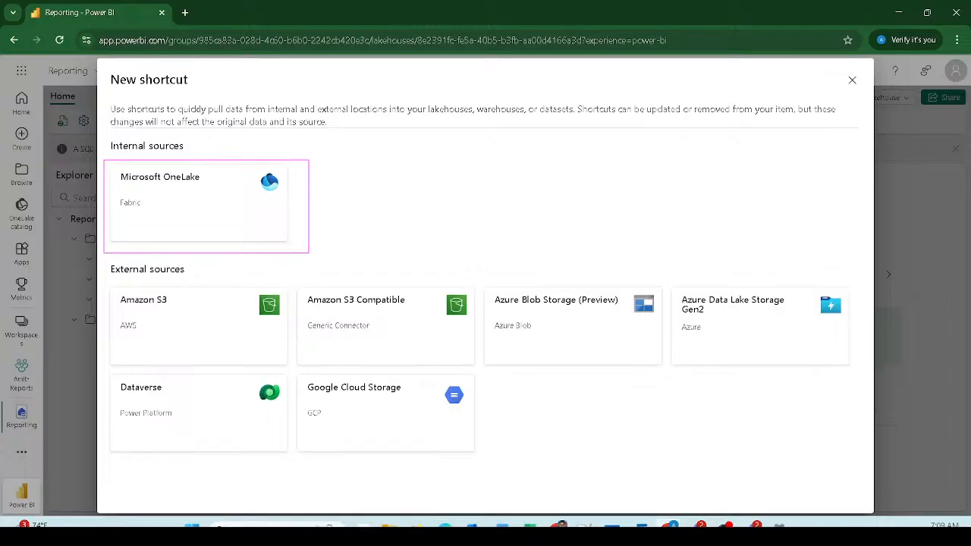
# Step: Pick Microsoft OneLake as the shortcut source and select the Lake01 lakehouse
pyautogui.click(238, 215)
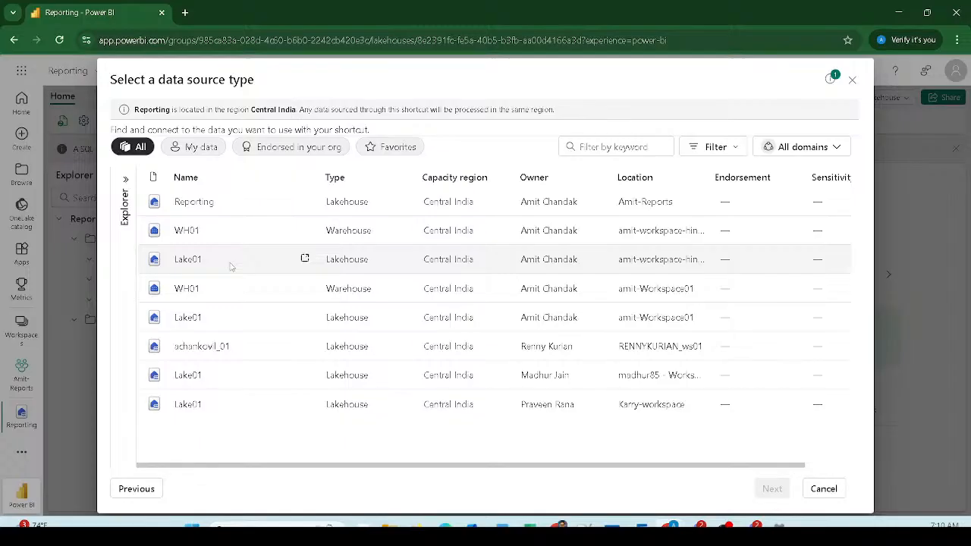
pyautogui.click(215, 321)
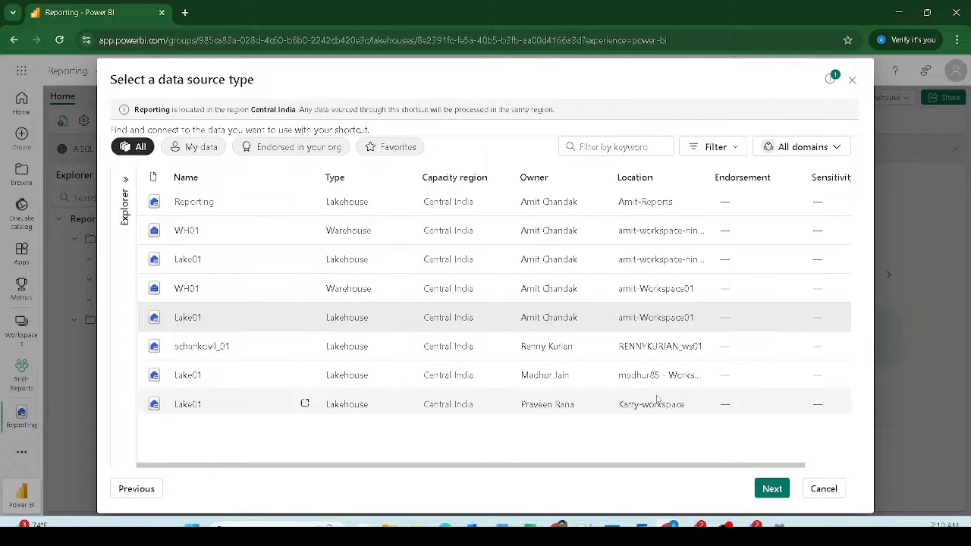
pyautogui.click(770, 490)
# Step: In Lake01's Tables > dbo, check Git_Customer, Git_Geography and Git_Item
pyautogui.click(130, 198)
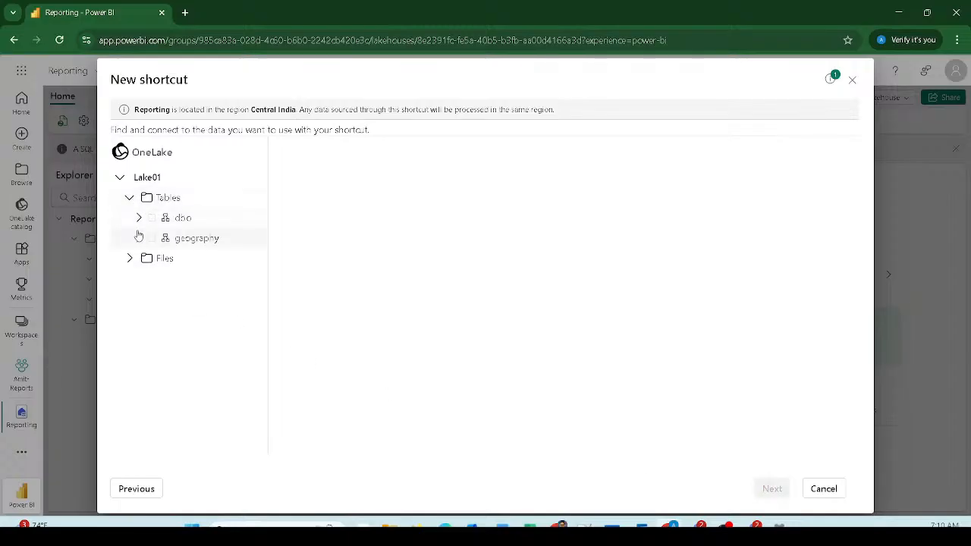
pyautogui.click(139, 217)
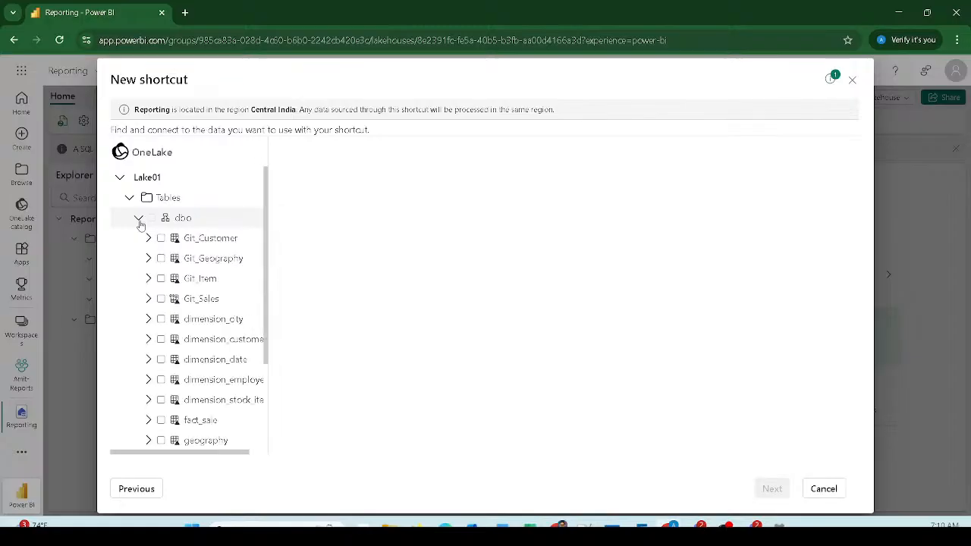
pyautogui.click(161, 238)
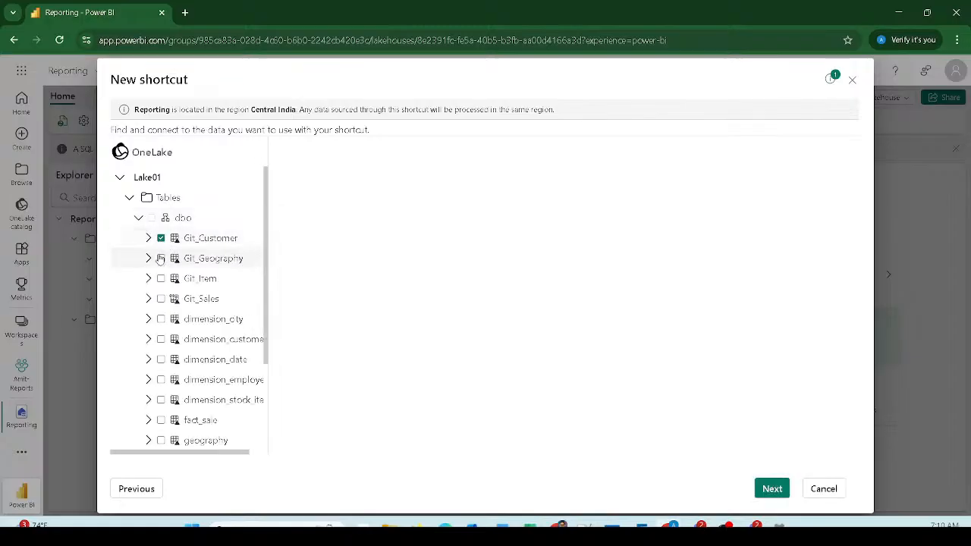
pyautogui.click(161, 258)
pyautogui.click(160, 278)
# Step: In the shortcut review, rename Git_Customer to Customer and Git_Geography to Geography
pyautogui.click(772, 488)
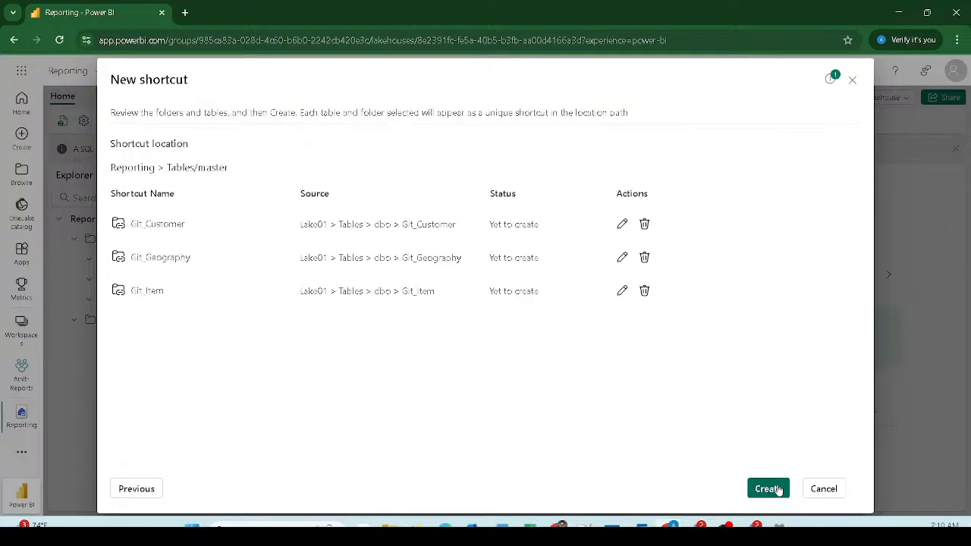
pyautogui.click(622, 224)
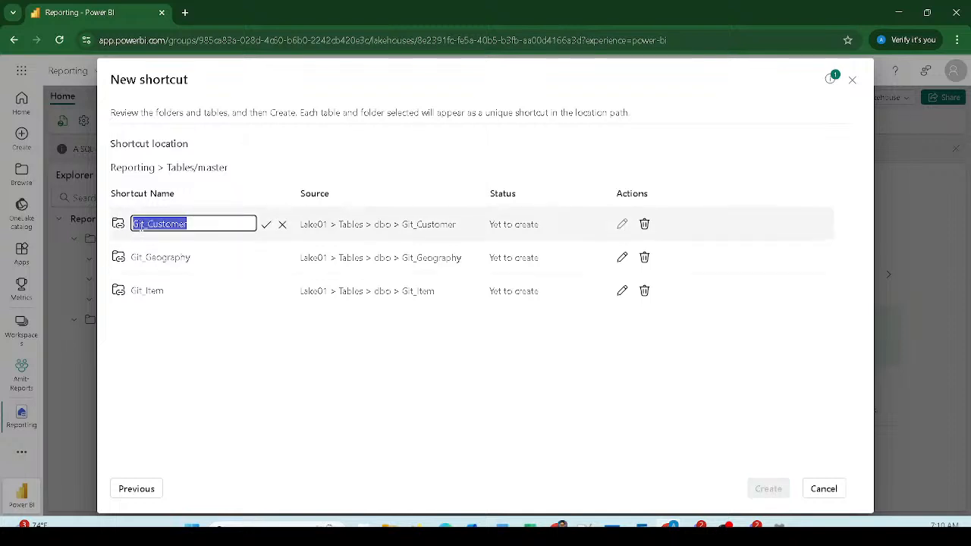
pyautogui.click(148, 224)
pyautogui.moveTo(148, 223); pyautogui.dragTo(116, 226)
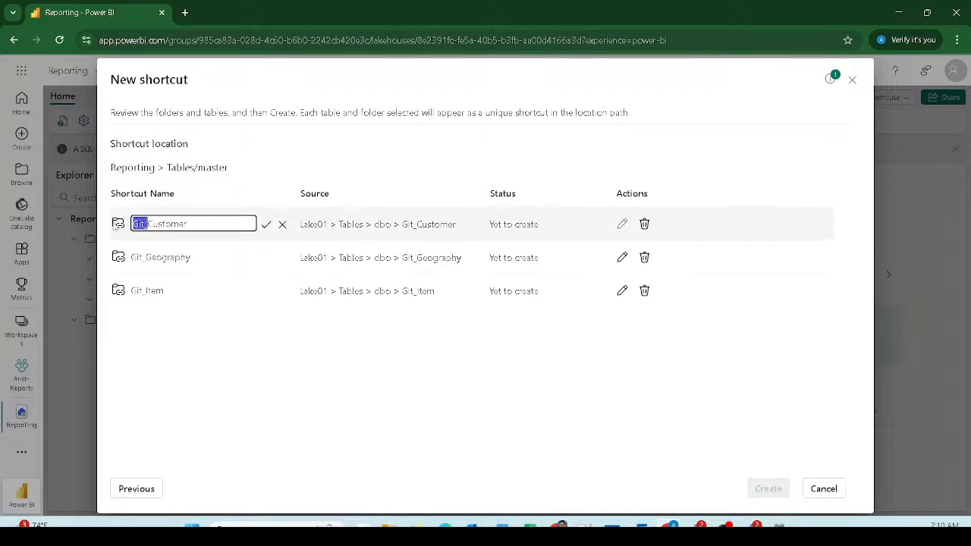
pyautogui.press('BackSpace')
pyautogui.click(265, 225)
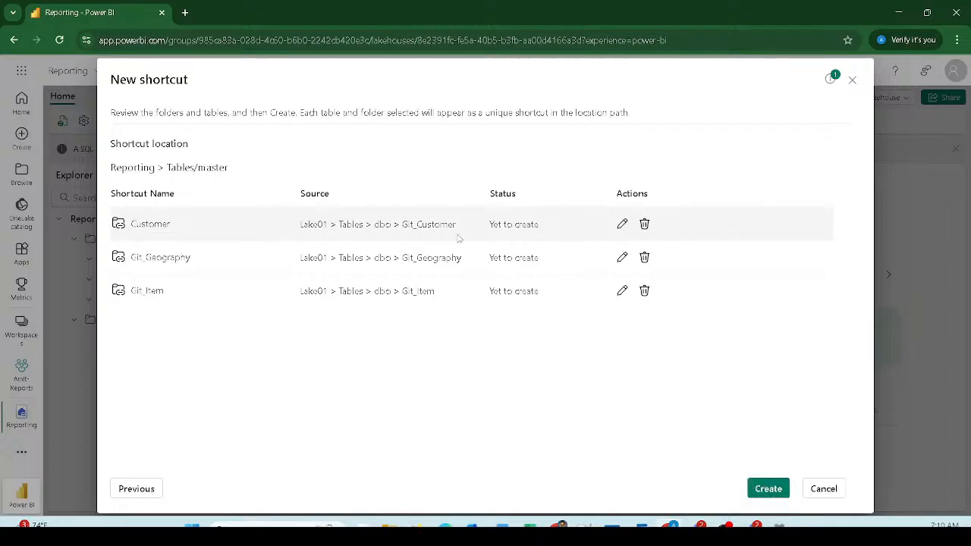
pyautogui.click(621, 259)
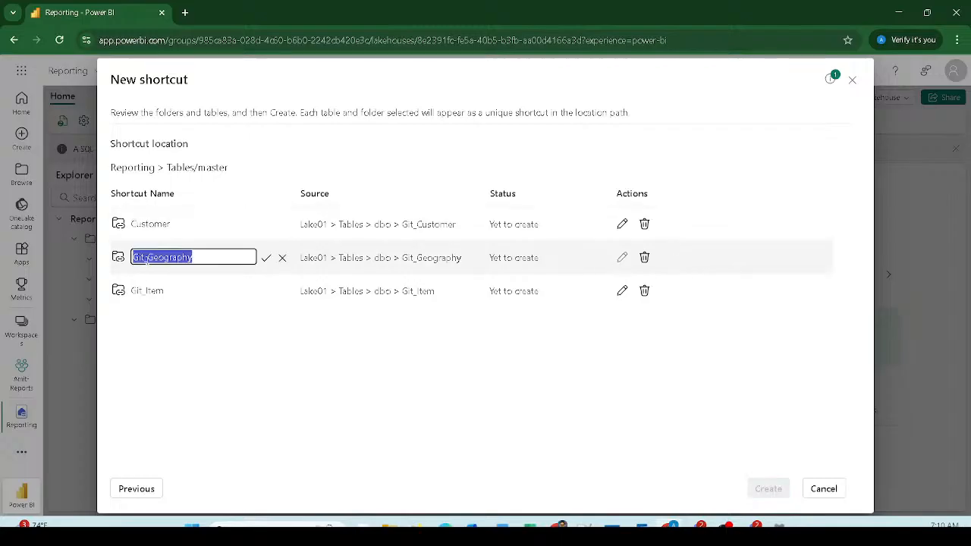
pyautogui.click(150, 257)
pyautogui.moveTo(150, 257); pyautogui.dragTo(114, 255)
pyautogui.press('BackSpace')
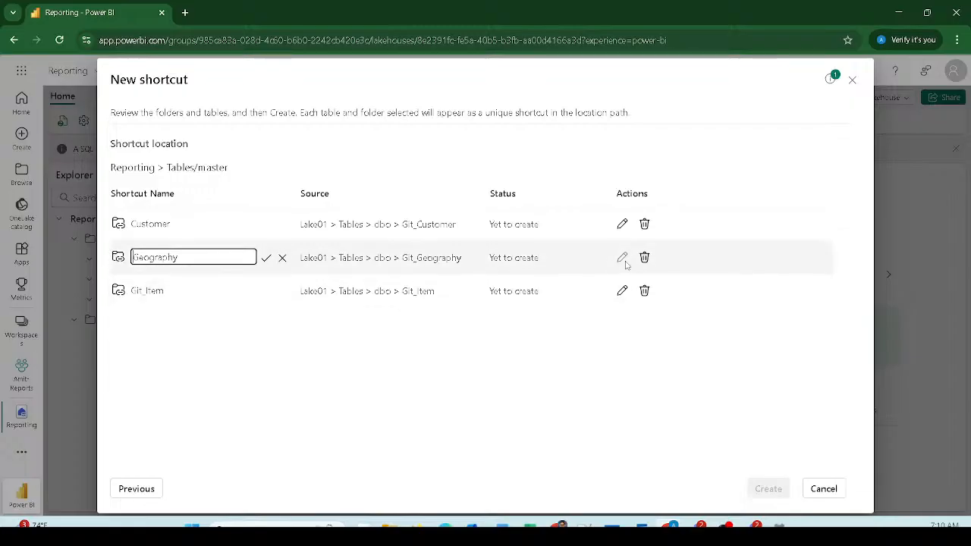
pyautogui.click(266, 258)
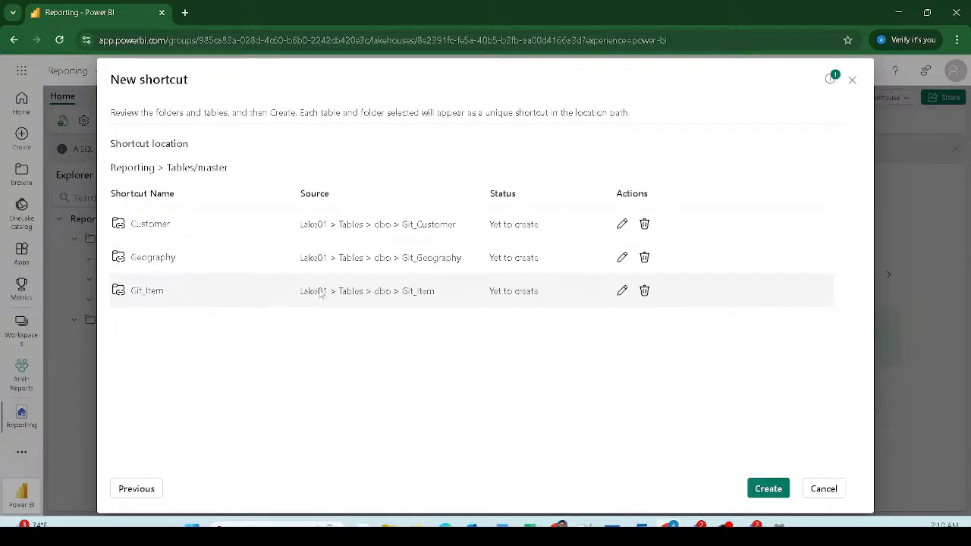
# Step: Rename the Git_Item shortcut to Item
pyautogui.click(622, 291)
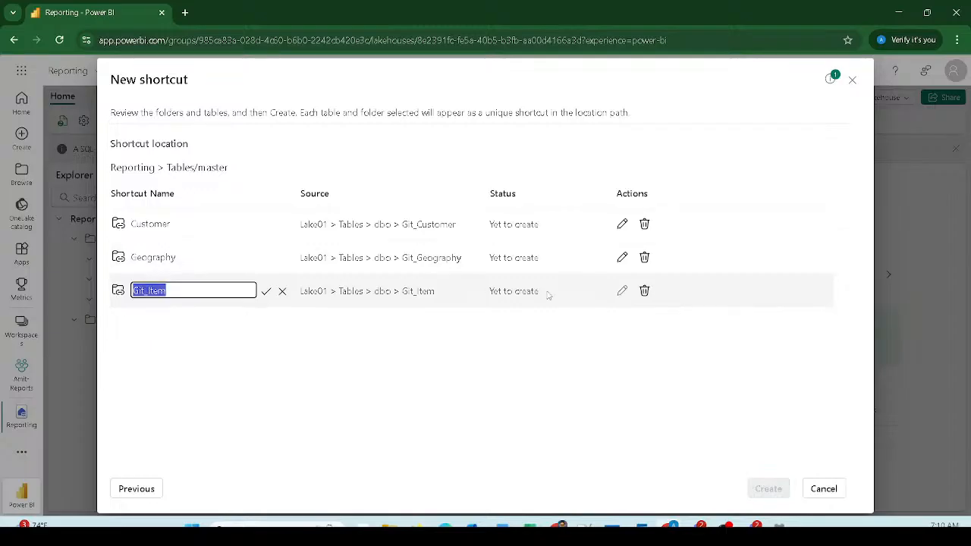
pyautogui.click(147, 292)
pyautogui.moveTo(147, 290); pyautogui.dragTo(97, 286)
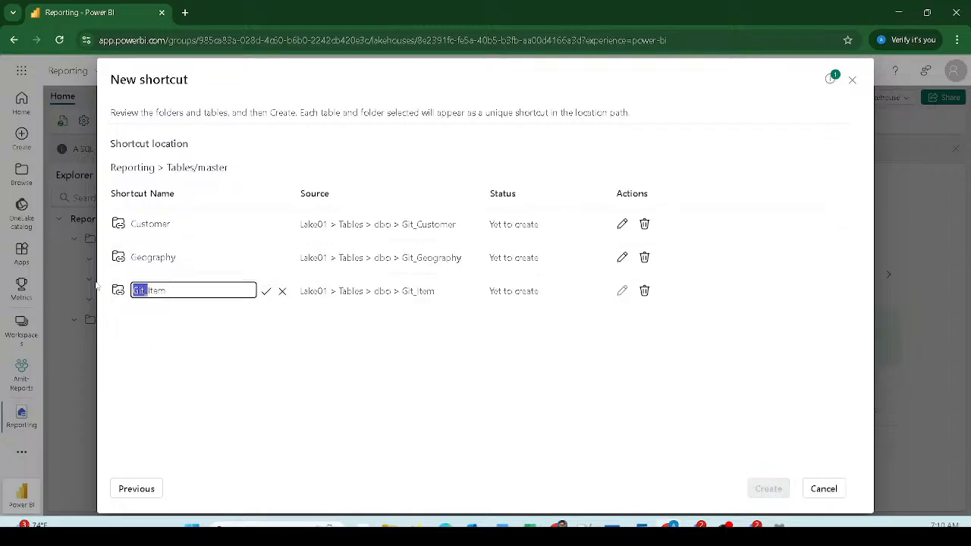
pyautogui.press('BackSpace')
pyautogui.click(266, 291)
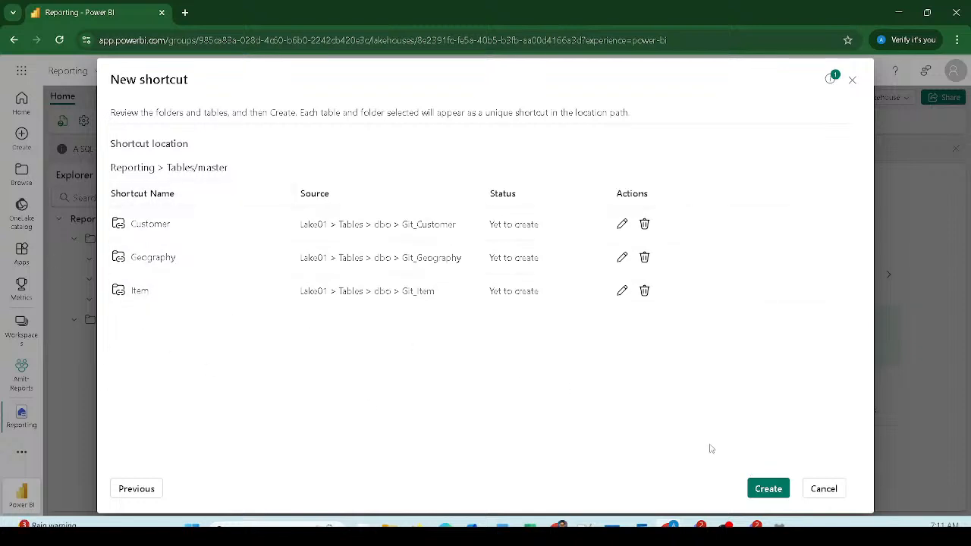
# Step: Confirm the Customer, Geography and Item shortcuts and check they list under master
pyautogui.click(767, 490)
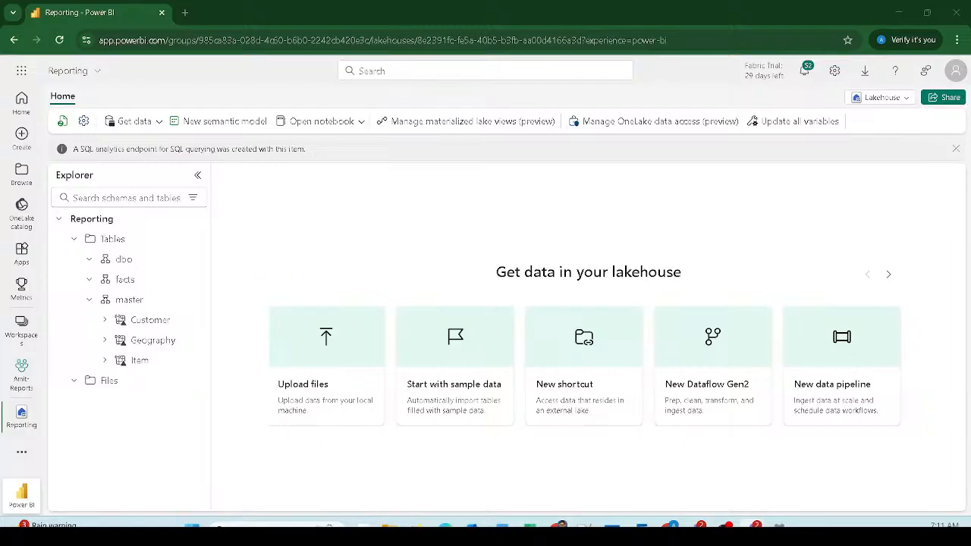
pyautogui.moveTo(86, 310)
pyautogui.mouseDown()
pyautogui.moveTo(130, 332)
pyautogui.moveTo(120, 371)
pyautogui.moveTo(208, 378)
pyautogui.mouseUp()
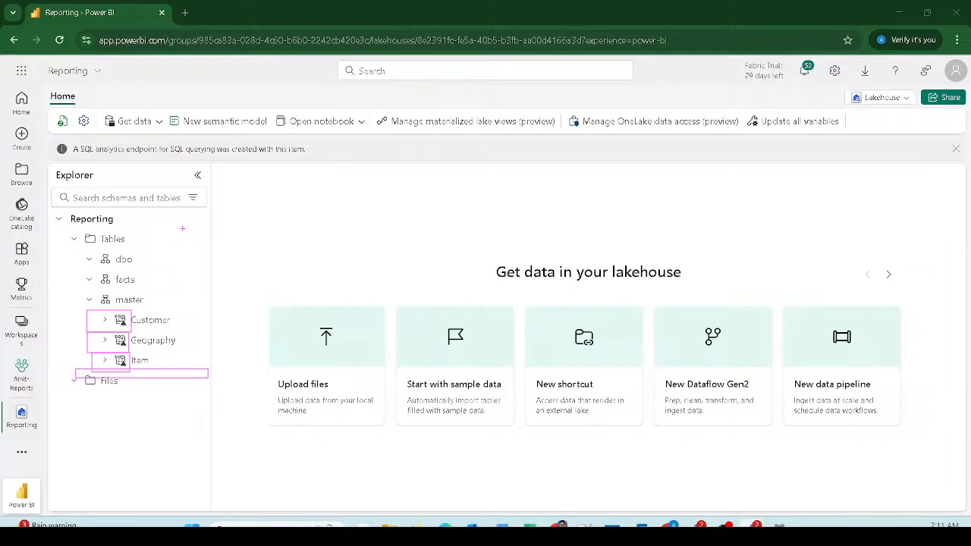
pyautogui.moveTo(183, 227); pyautogui.dragTo(209, 248)
pyautogui.moveTo(43, 112); pyautogui.dragTo(74, 134)
pyautogui.press('Escape')
# Step: Start a new table shortcut in the facts schema of the Reporting lakehouse
pyautogui.click(199, 241)
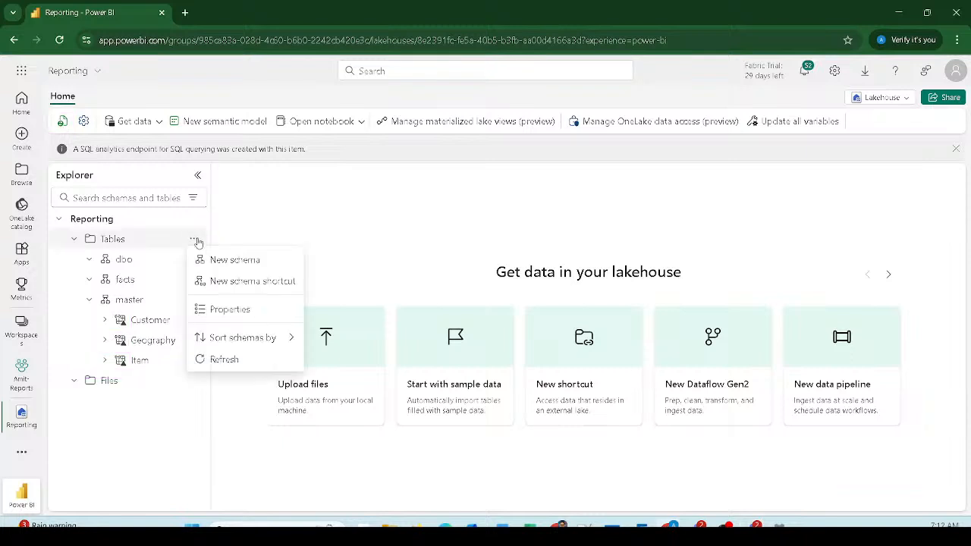
pyautogui.click(151, 259)
pyautogui.click(194, 261)
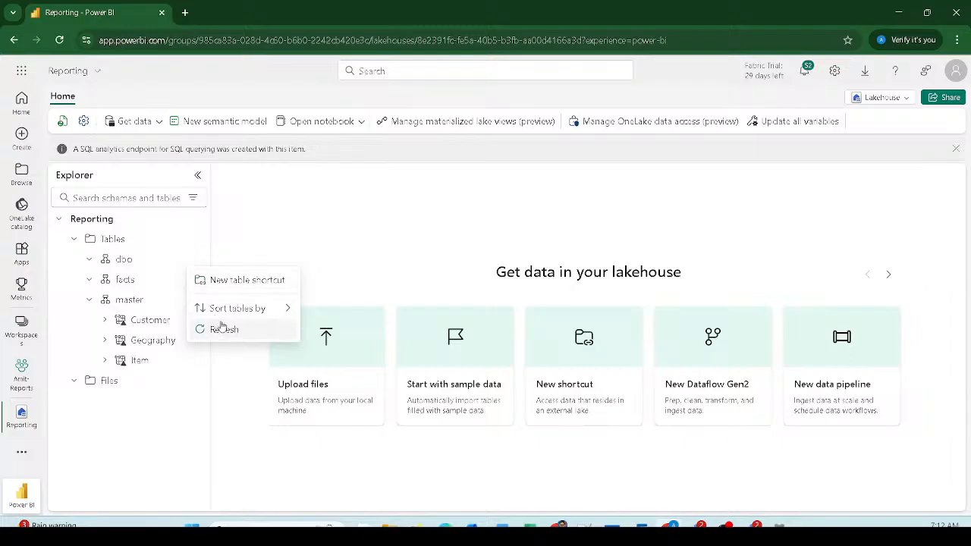
pyautogui.click(277, 236)
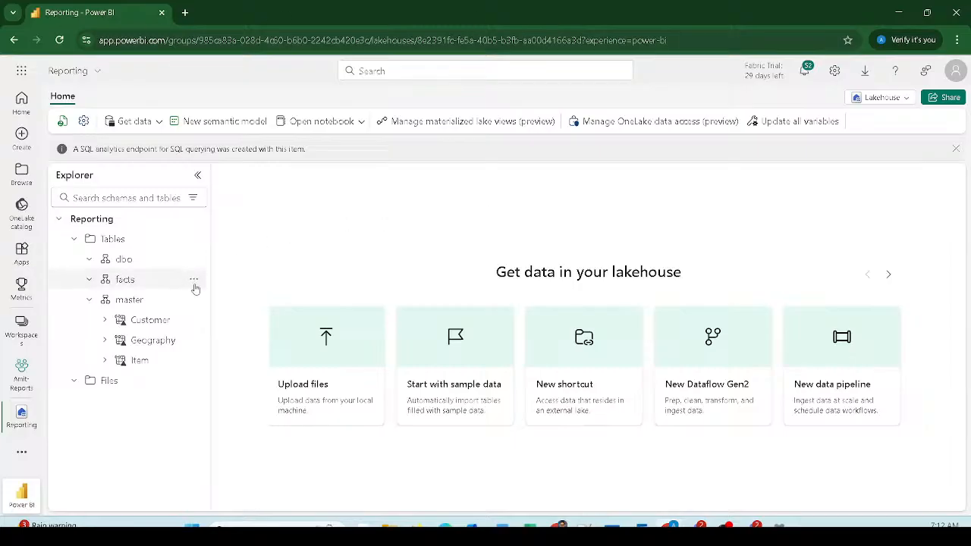
pyautogui.click(195, 280)
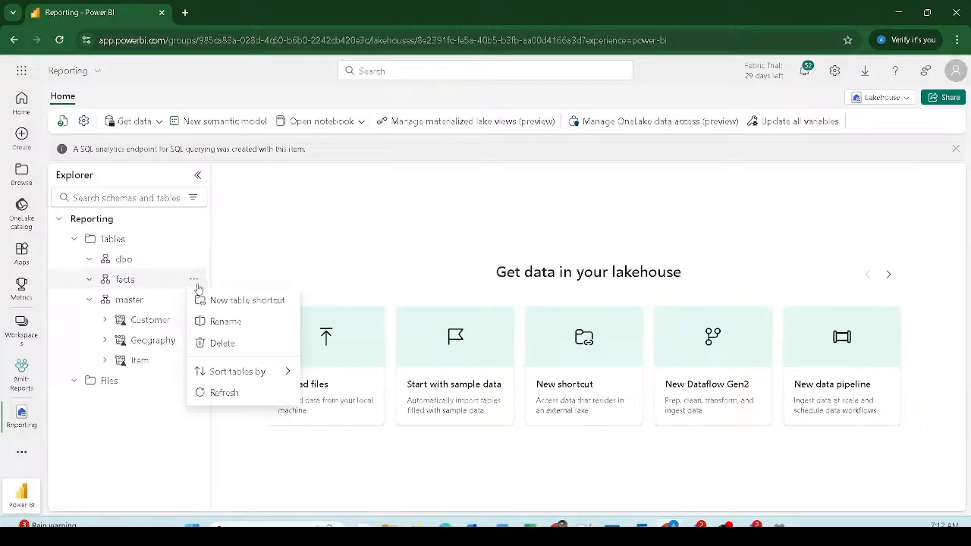
pyautogui.click(232, 306)
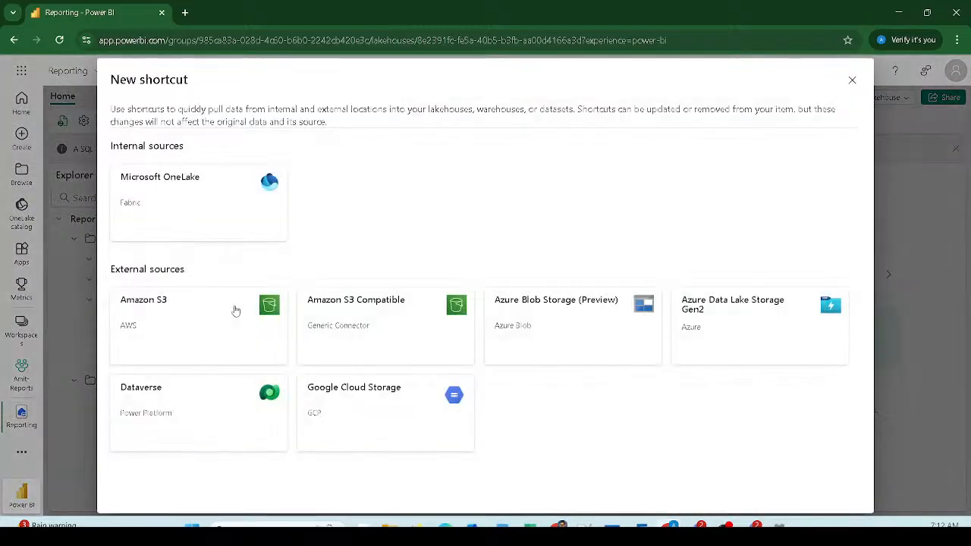
# Step: Select Git_Sales from WH01's dbo tables, using Microsoft OneLake as the source
pyautogui.click(210, 200)
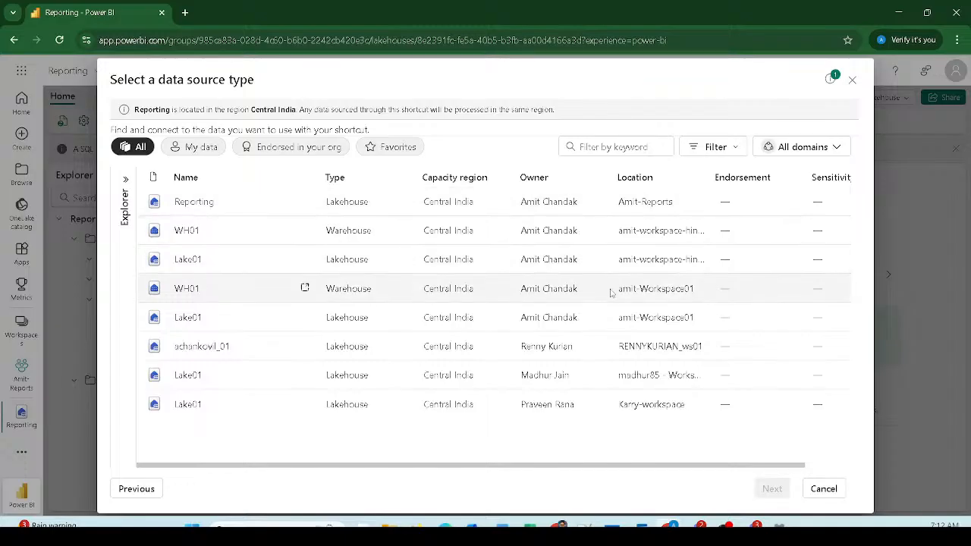
pyautogui.click(194, 291)
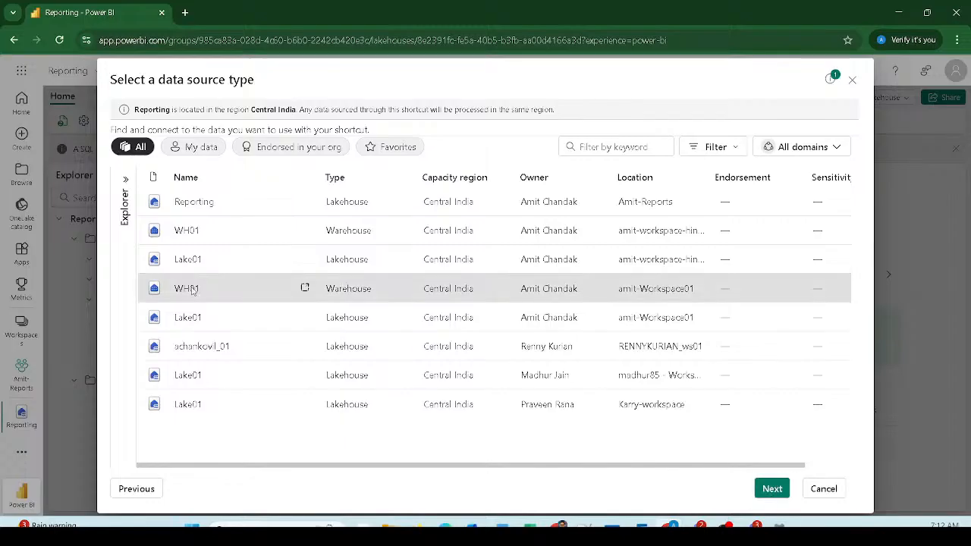
pyautogui.click(769, 489)
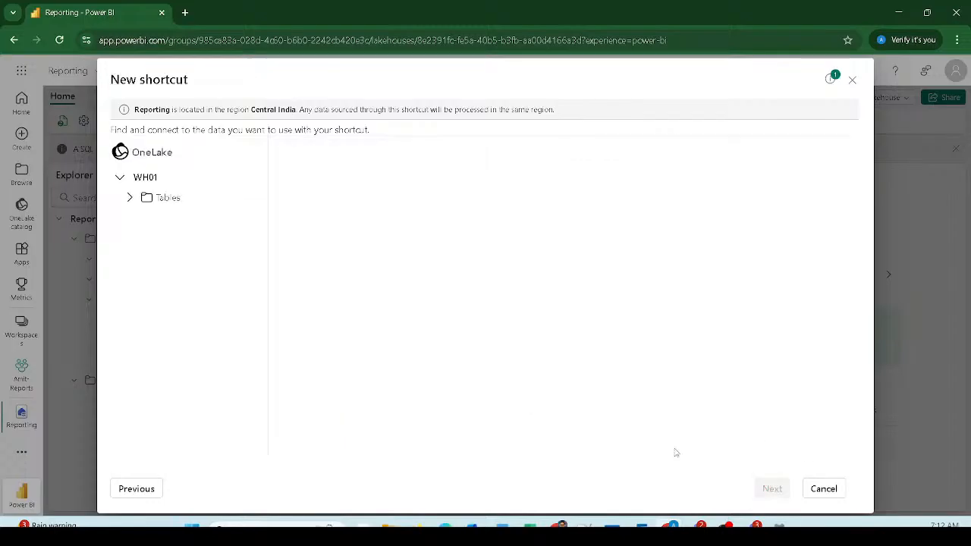
pyautogui.click(129, 198)
pyautogui.click(138, 218)
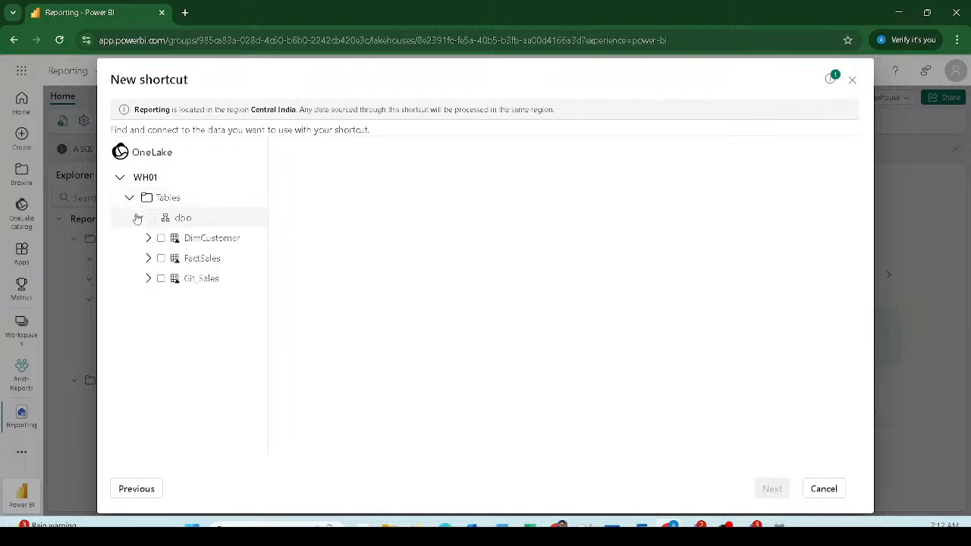
pyautogui.click(162, 280)
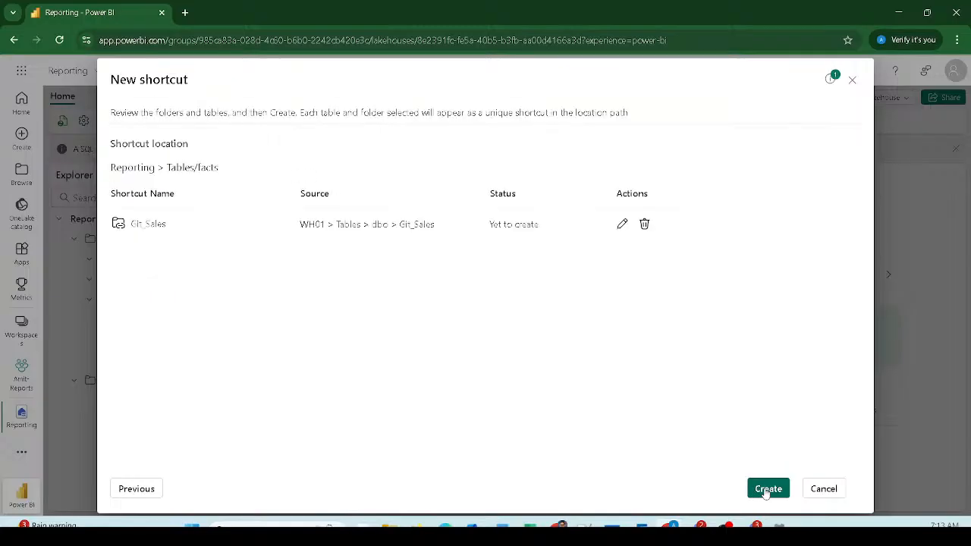
# Step: Rename the Git_Sales shortcut to 'Sales' and create it in the facts schema
pyautogui.click(622, 224)
pyautogui.click(146, 224)
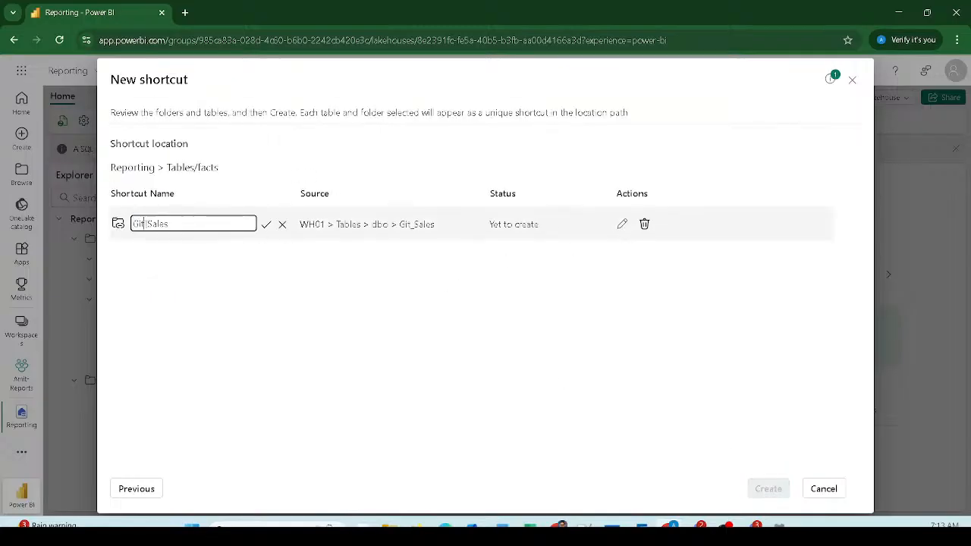
pyautogui.moveTo(146, 224); pyautogui.dragTo(100, 220)
pyautogui.press('BackSpace')
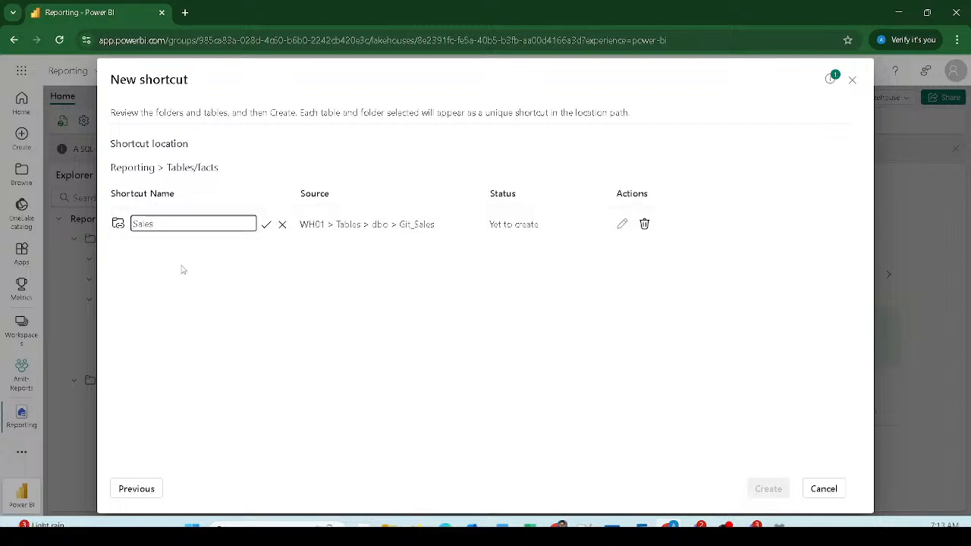
pyautogui.click(267, 226)
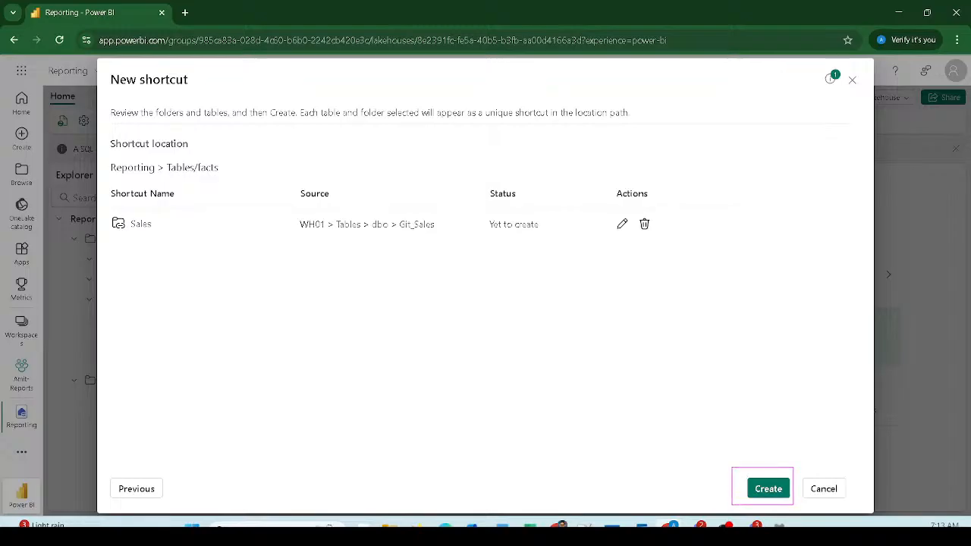
pyautogui.click(768, 490)
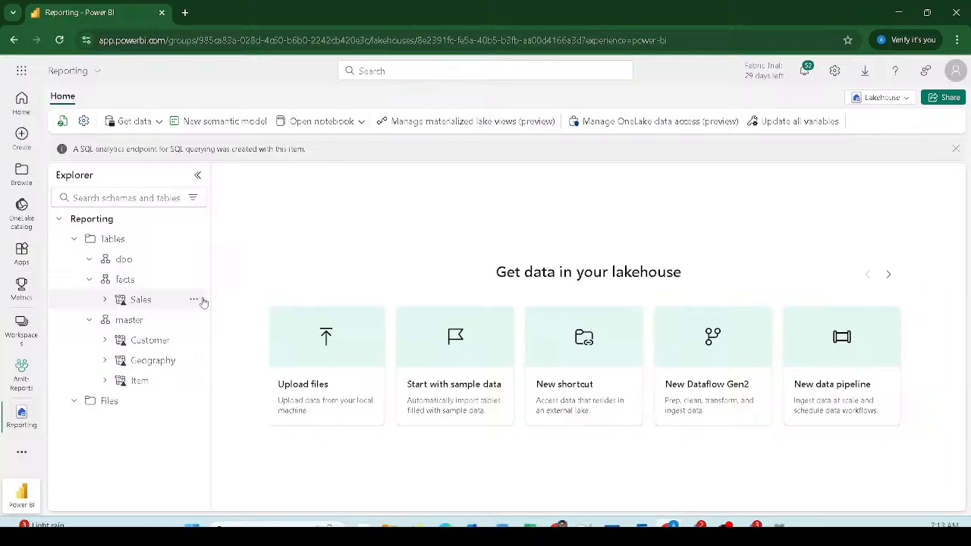
# Step: Show the Lakehouse and SQL analytics endpoint view options for Reporting
pyautogui.moveTo(164, 100); pyautogui.dragTo(270, 136)
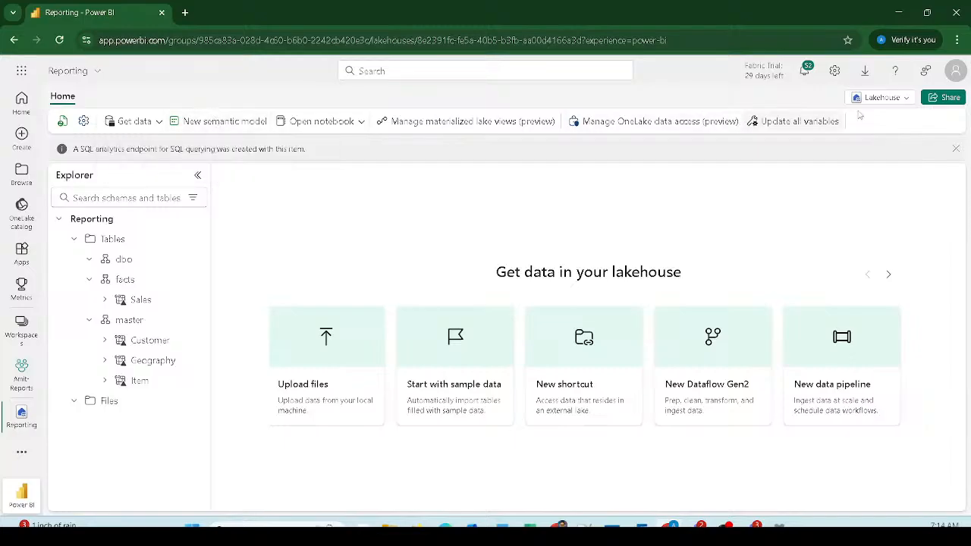
pyautogui.click(880, 97)
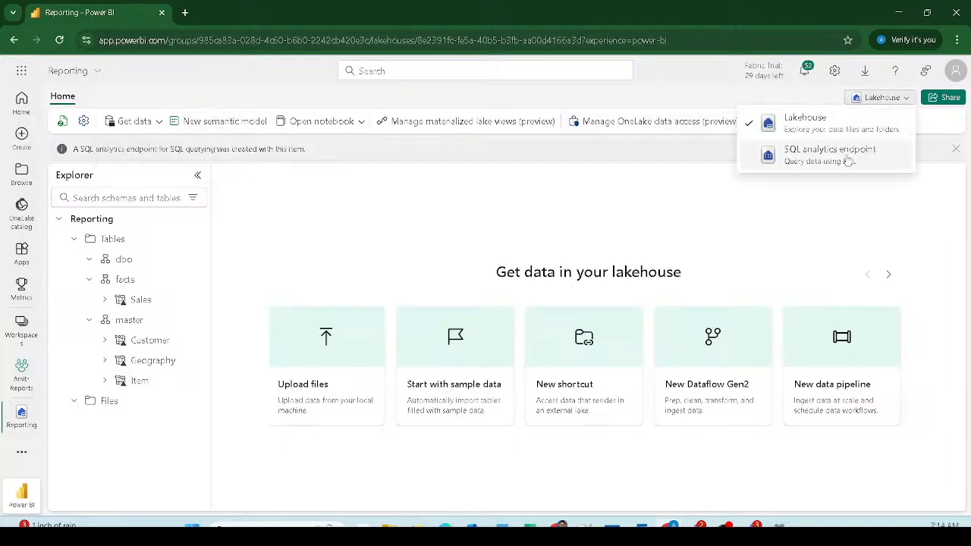
# Step: Start a new semantic model with the Customer, Geography, Item and Sales tables selected
pyautogui.click(666, 191)
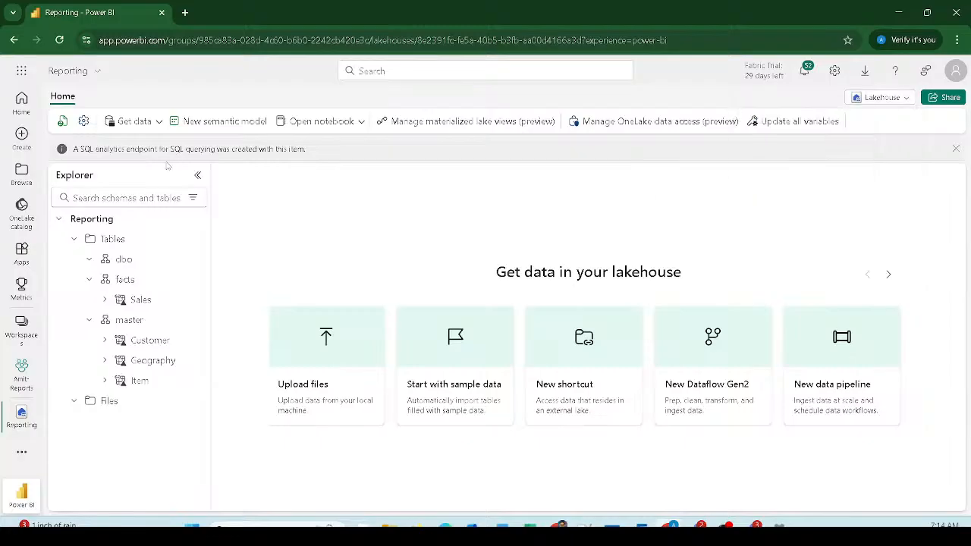
pyautogui.click(208, 126)
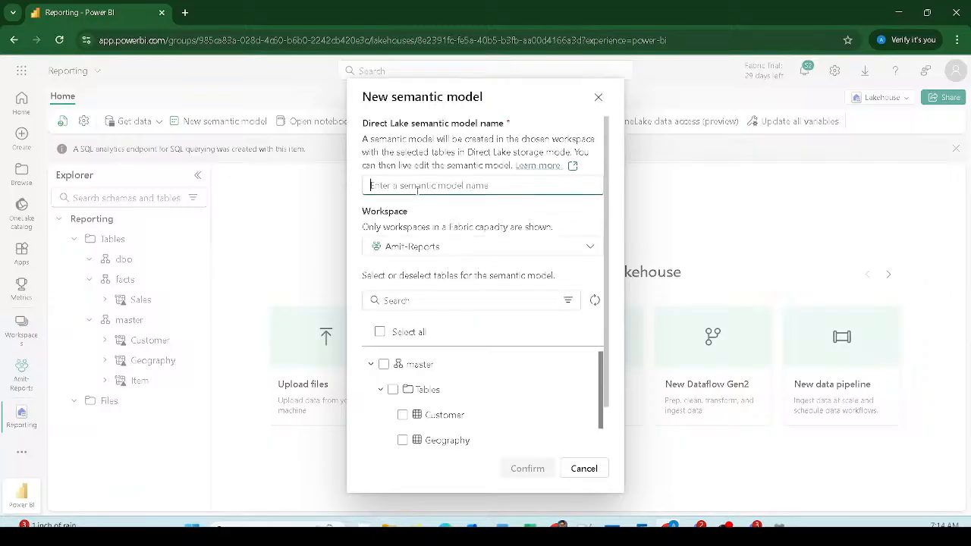
pyautogui.scroll(-1, 414, 304)
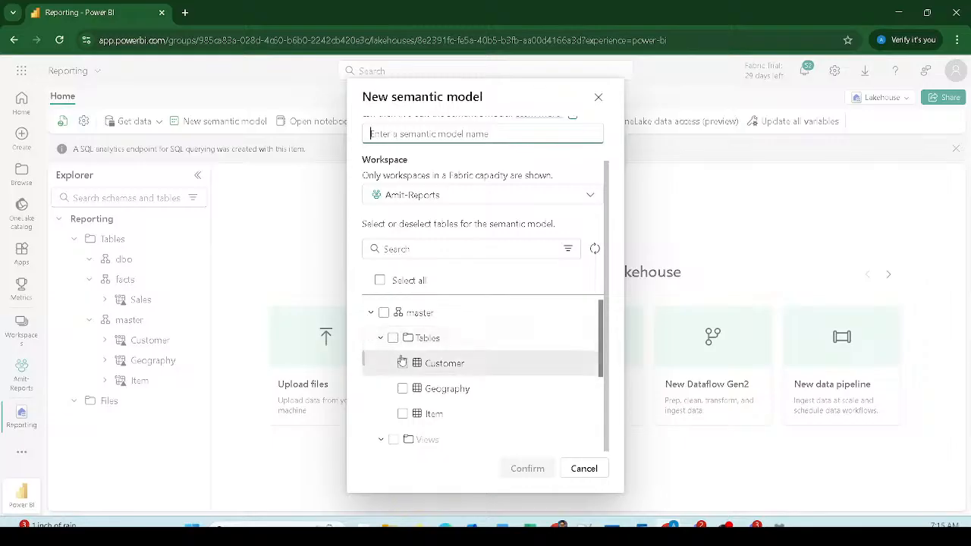
pyautogui.click(394, 339)
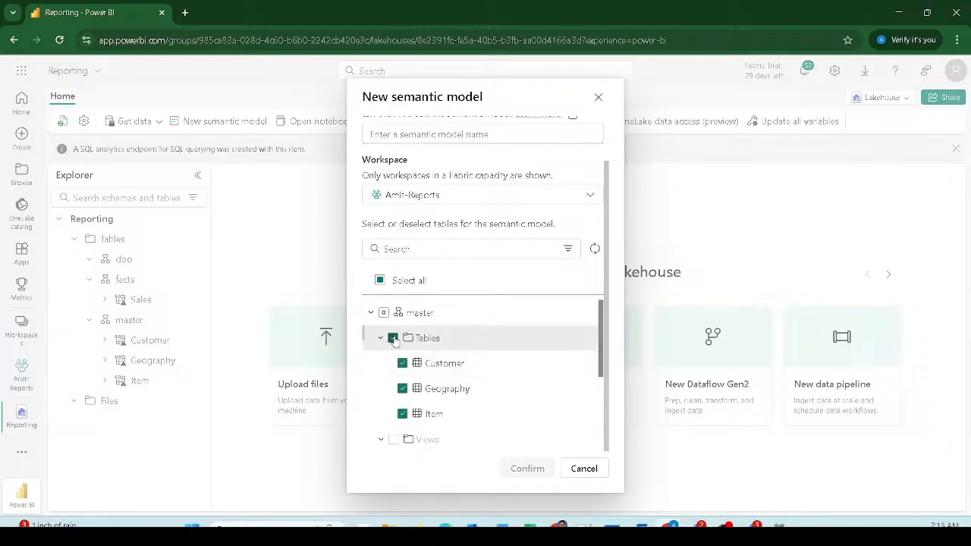
pyautogui.scroll(-2, 390, 364)
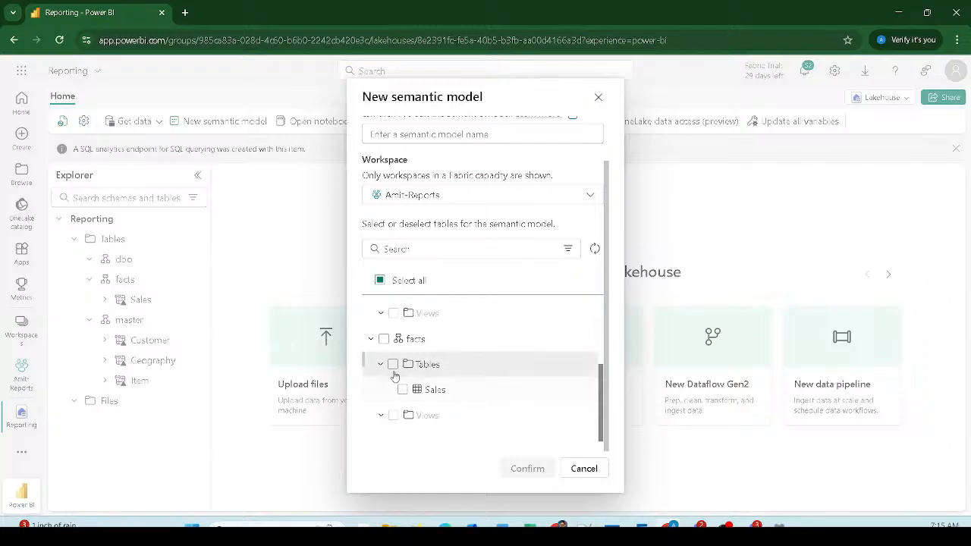
pyautogui.click(393, 364)
pyautogui.scroll(2, 415, 361)
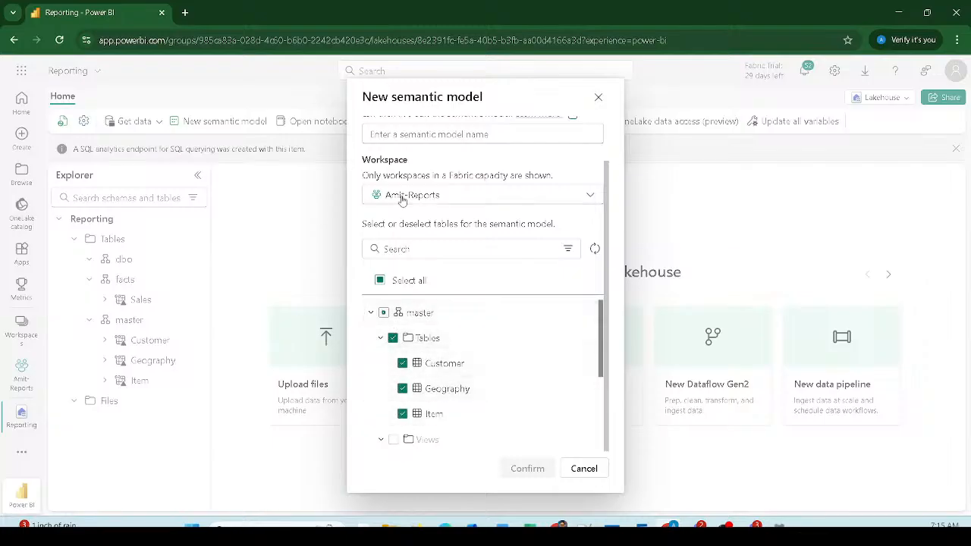
pyautogui.scroll(2, 391, 192)
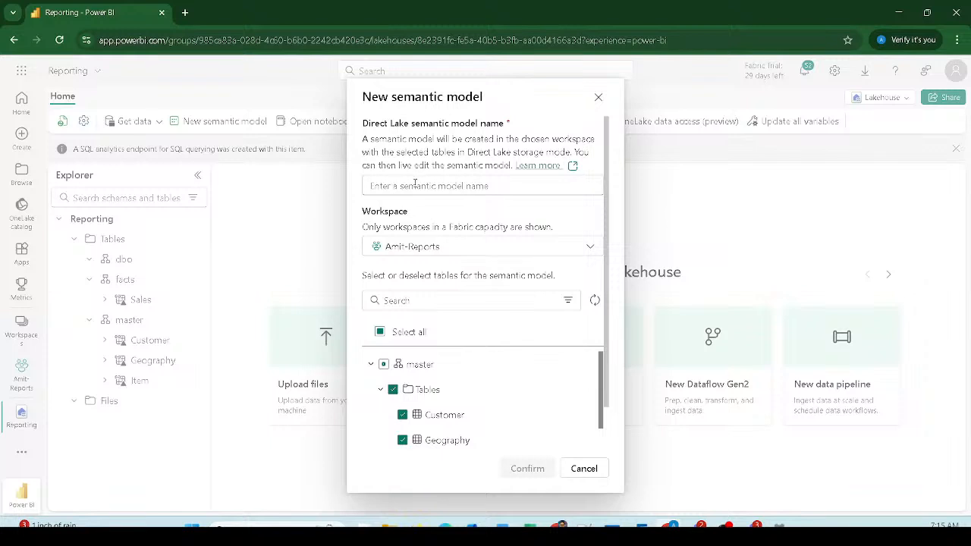
pyautogui.moveTo(355, 172)
pyautogui.mouseDown()
pyautogui.moveTo(502, 204)
pyautogui.moveTo(583, 204)
pyautogui.mouseUp()
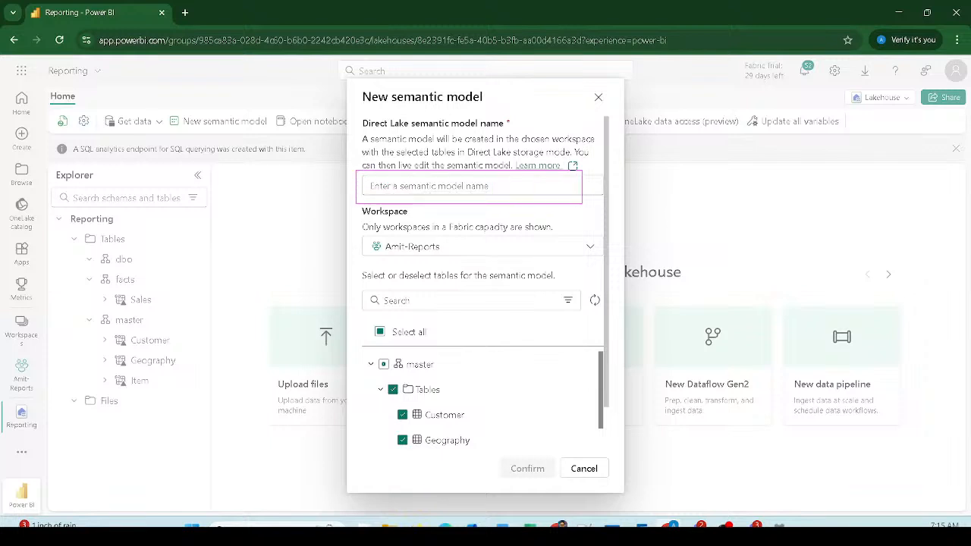
pyautogui.moveTo(360, 306)
pyautogui.mouseDown()
pyautogui.moveTo(553, 494)
pyautogui.moveTo(621, 489)
pyautogui.mouseUp()
pyautogui.moveTo(339, 275)
pyautogui.mouseDown()
pyautogui.moveTo(389, 292)
pyautogui.moveTo(649, 317)
pyautogui.mouseUp()
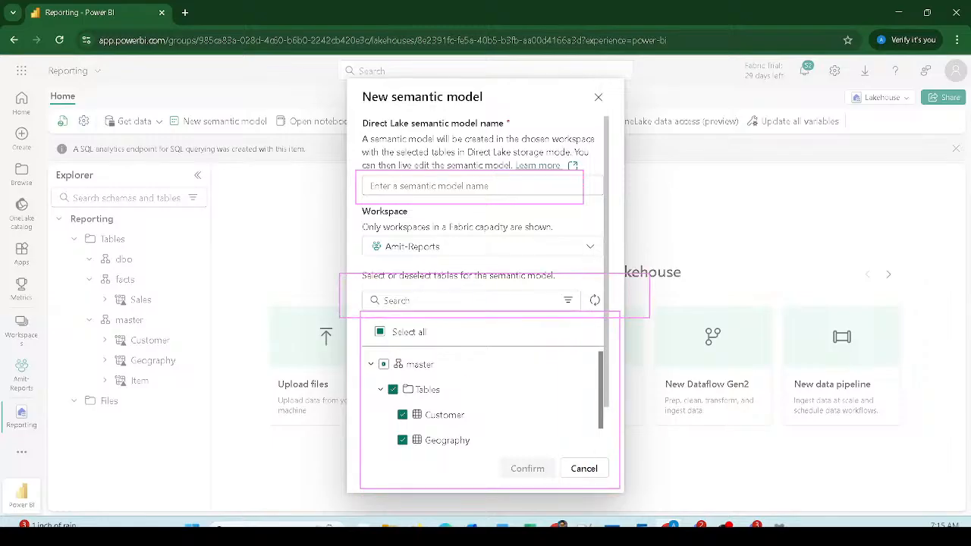
pyautogui.moveTo(338, 219)
pyautogui.mouseDown()
pyautogui.moveTo(573, 278)
pyautogui.moveTo(627, 270)
pyautogui.mouseUp()
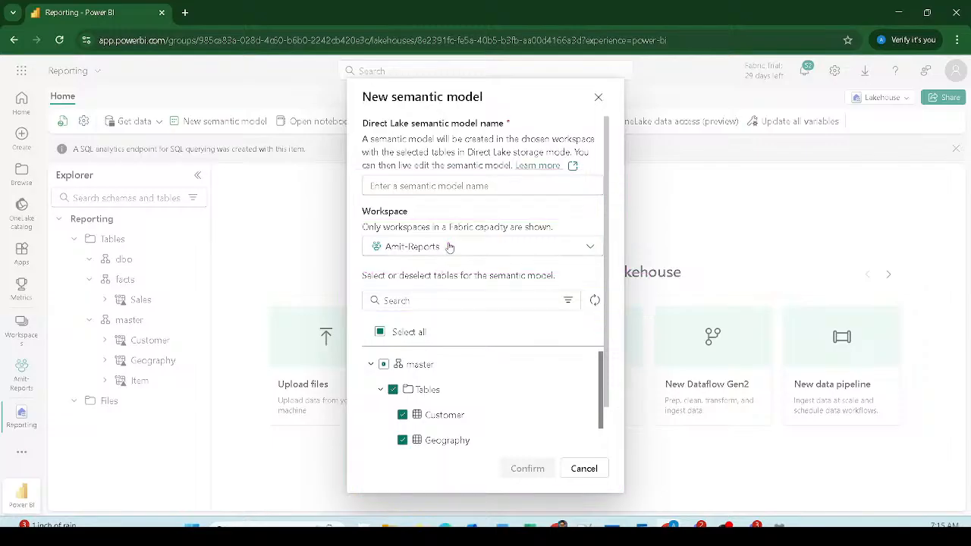
# Step: Name the semantic model 'Sales SM01' and confirm its creation
pyautogui.click(432, 188)
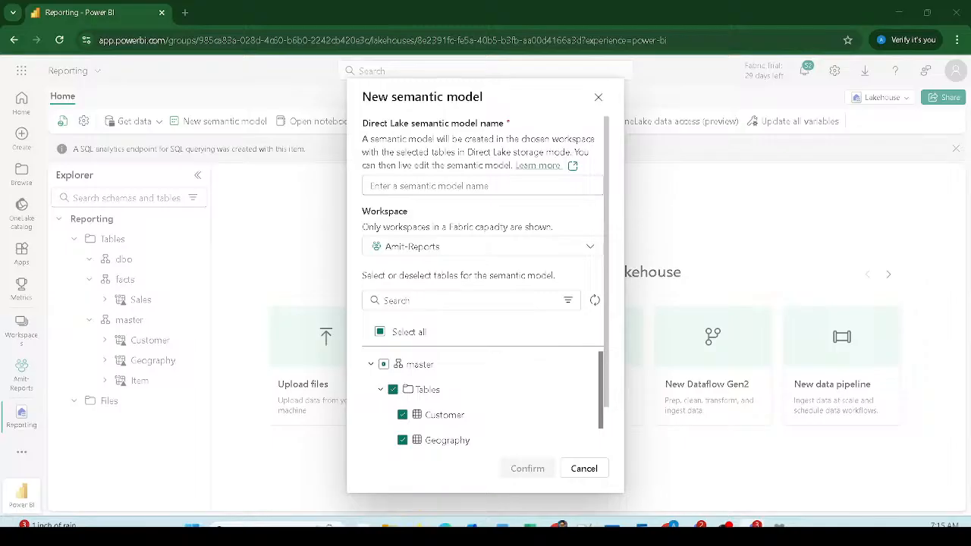
pyautogui.click(434, 185)
pyautogui.click(431, 187)
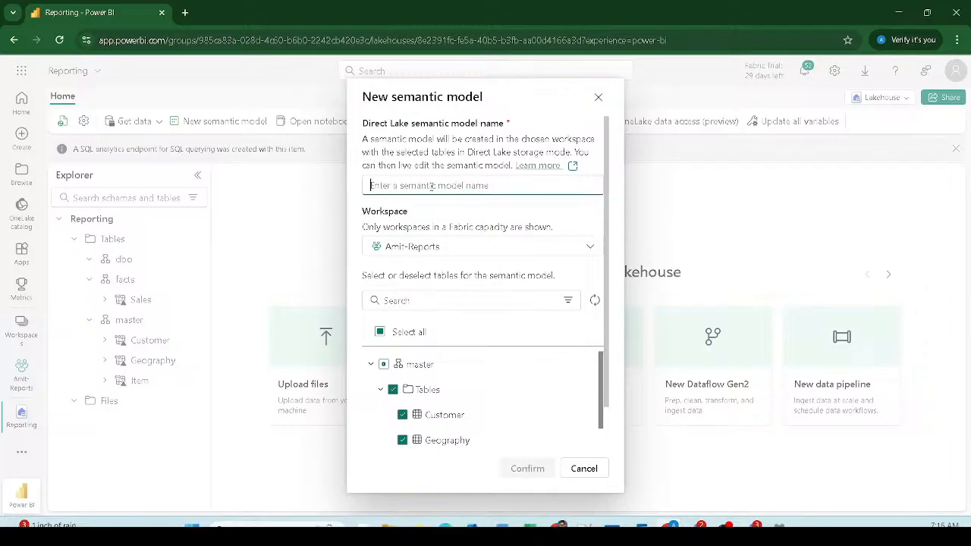
pyautogui.write('Sal')
pyautogui.press('BackSpace')
pyautogui.press('BackSpace')
pyautogui.press('BackSpace')
pyautogui.write('Sales SM01')
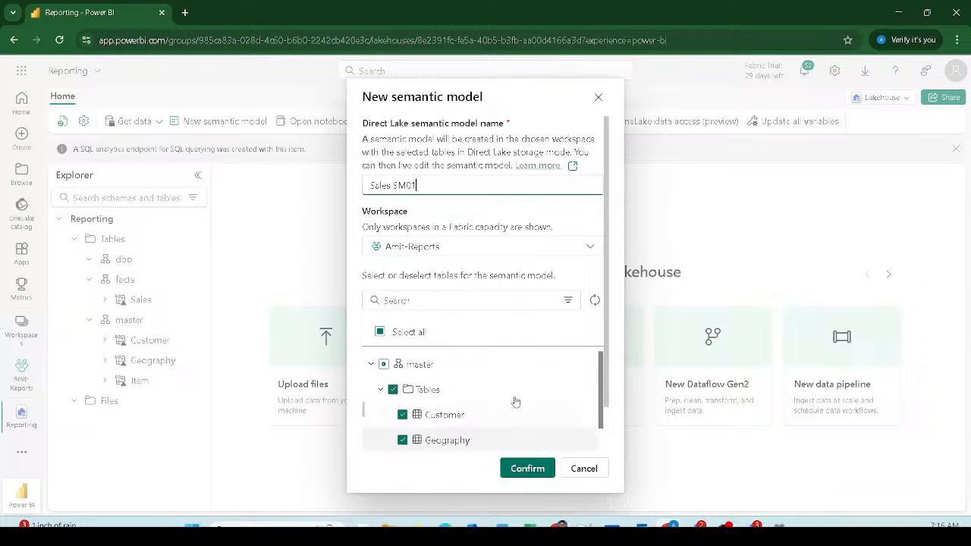
pyautogui.scroll(-3, 515, 401)
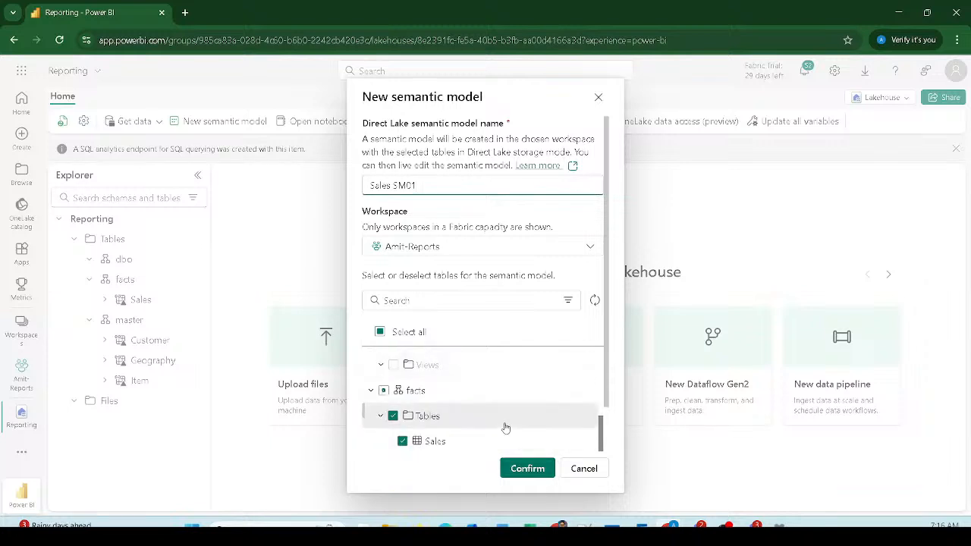
pyautogui.click(522, 468)
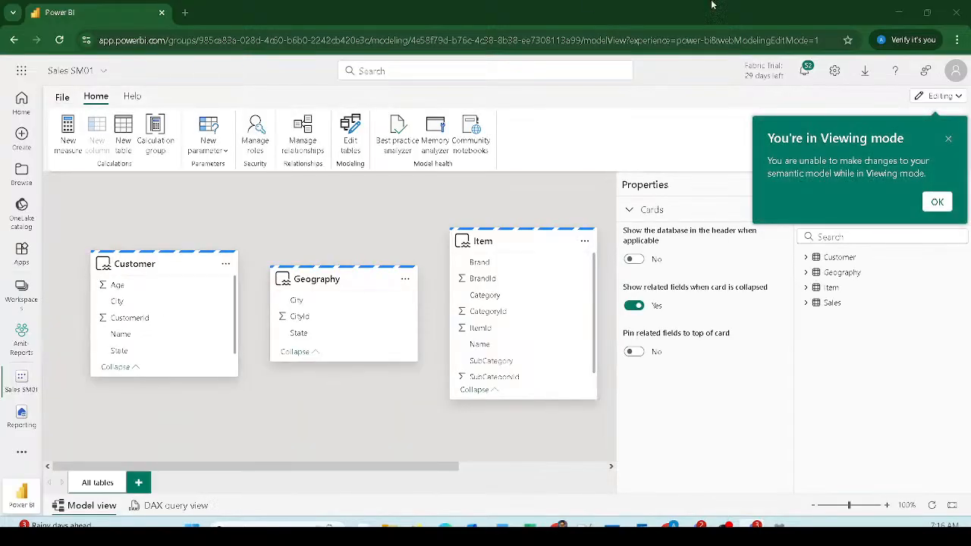
# Step: Dismiss the viewing mode notice and collapse the Properties and Data panes
pyautogui.click(948, 142)
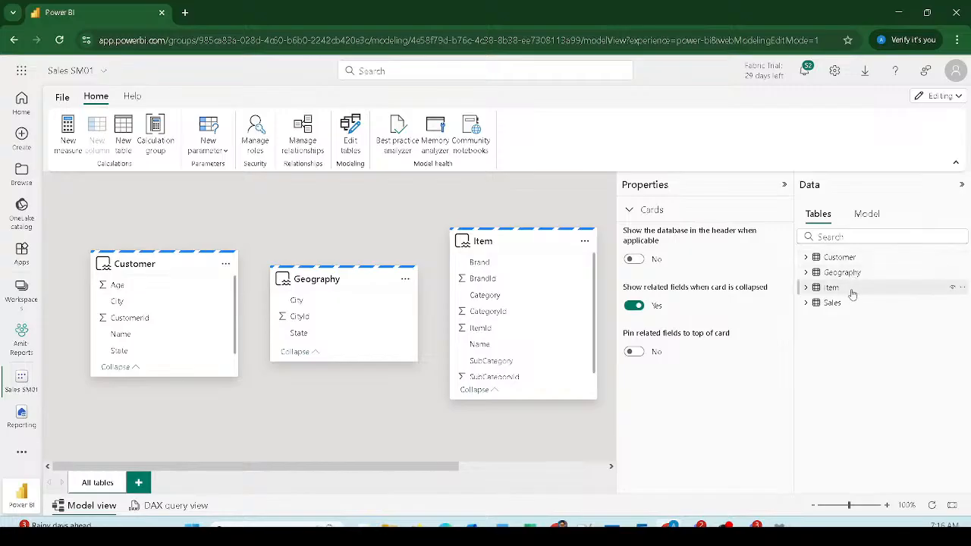
pyautogui.click(784, 185)
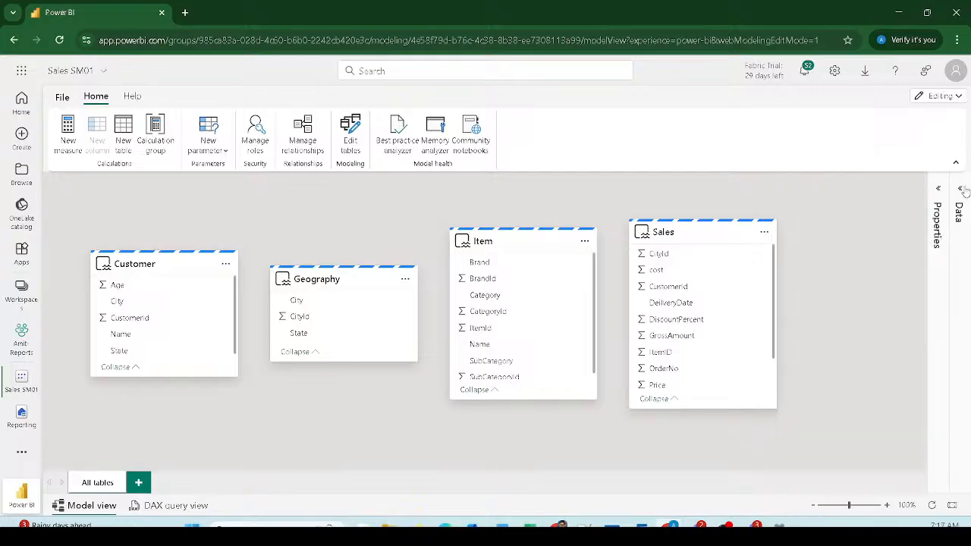
pyautogui.click(961, 186)
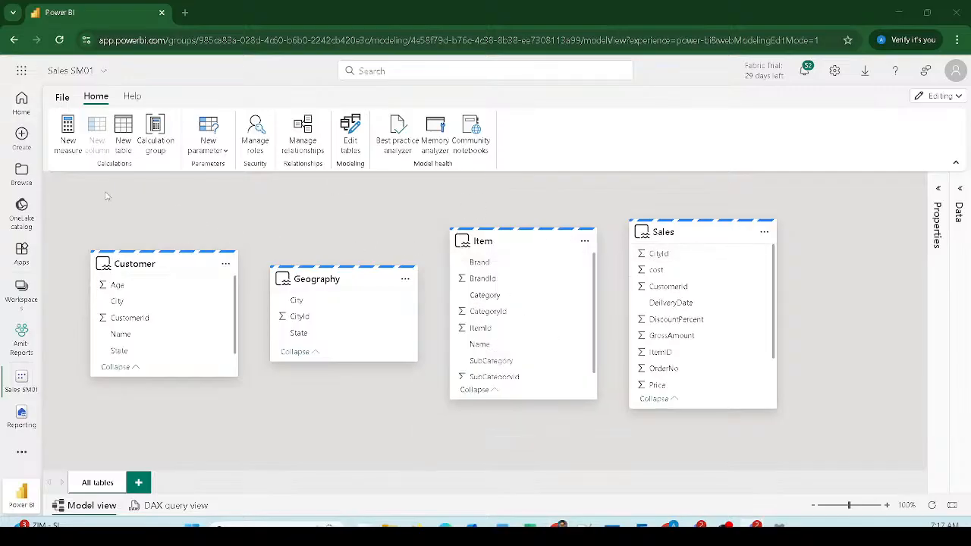
pyautogui.moveTo(182, 265)
pyautogui.moveTo(512, 253)
# Step: Expand the Data pane and show the Model overview of four tables, zero relationships
pyautogui.click(960, 188)
pyautogui.click(866, 214)
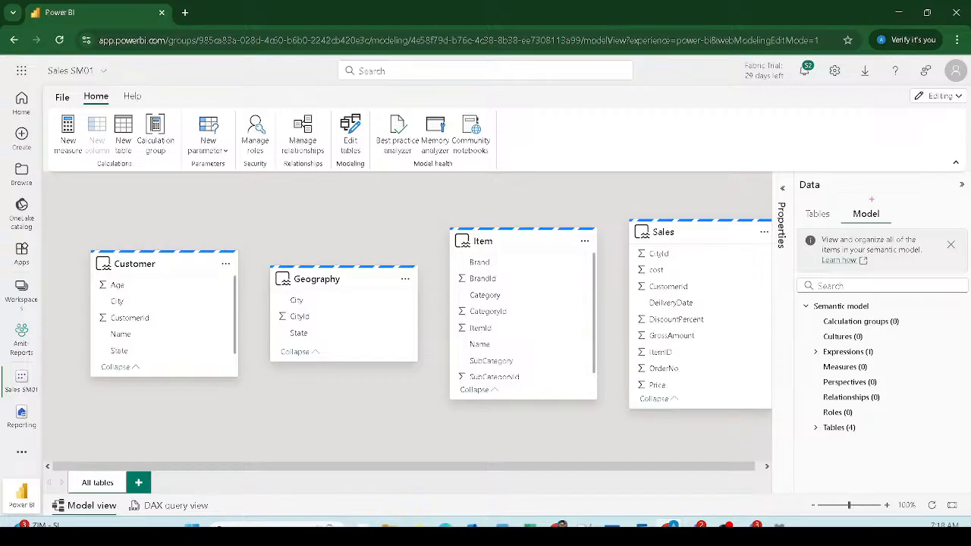
pyautogui.moveTo(845, 194); pyautogui.dragTo(913, 232)
pyautogui.moveTo(958, 179); pyautogui.dragTo(970, 198)
# Step: Keep the semantic model's Direct Lake behaviour at Automatic and collapse Properties
pyautogui.click(782, 189)
pyautogui.click(830, 306)
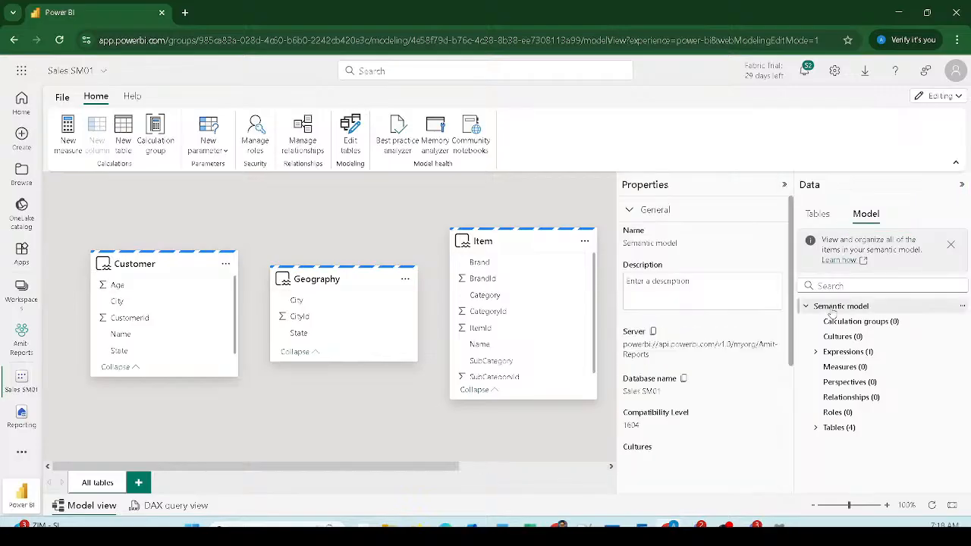
pyautogui.scroll(-3, 693, 377)
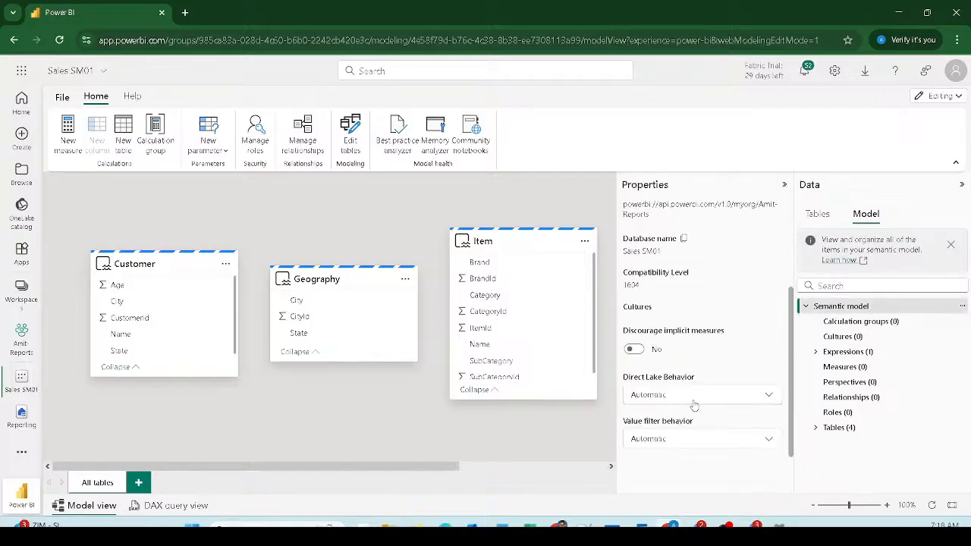
pyautogui.click(643, 394)
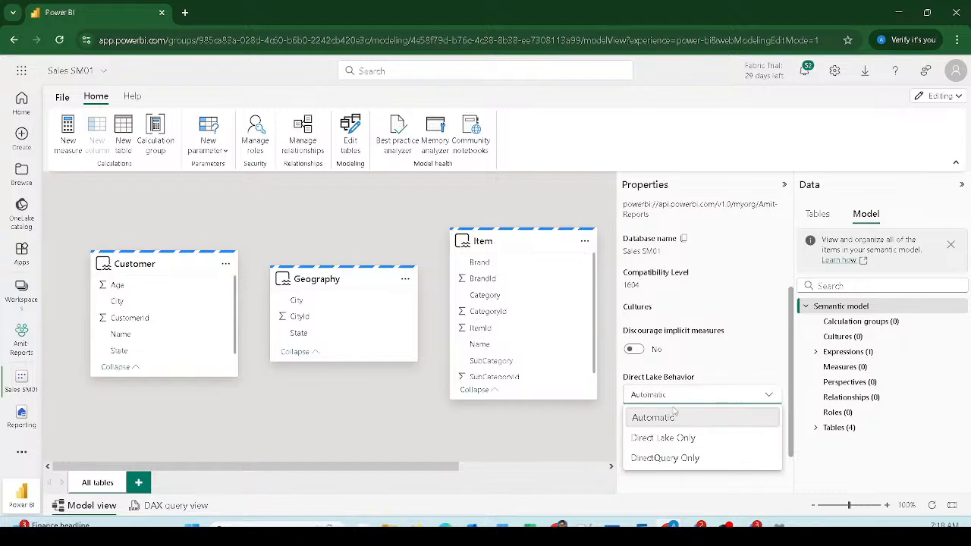
pyautogui.click(672, 419)
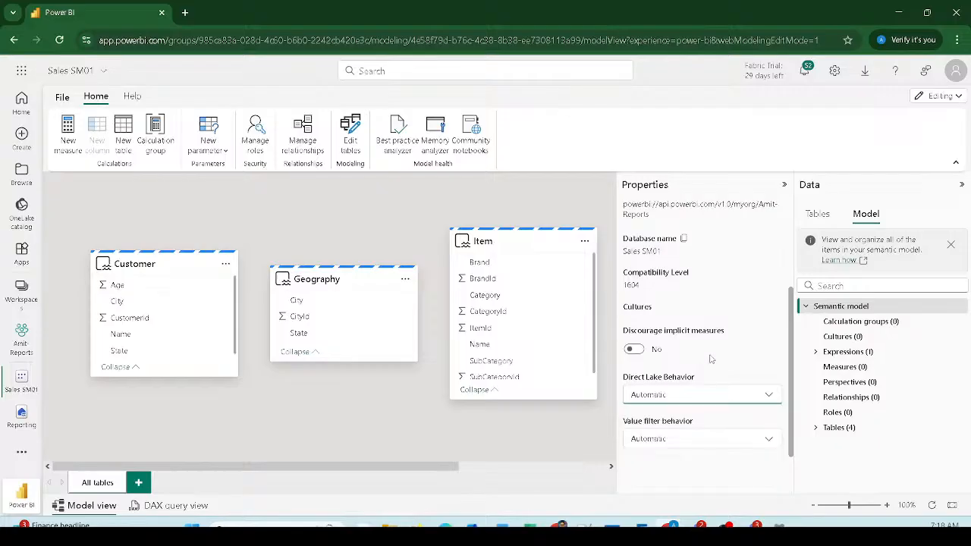
pyautogui.scroll(2, 726, 319)
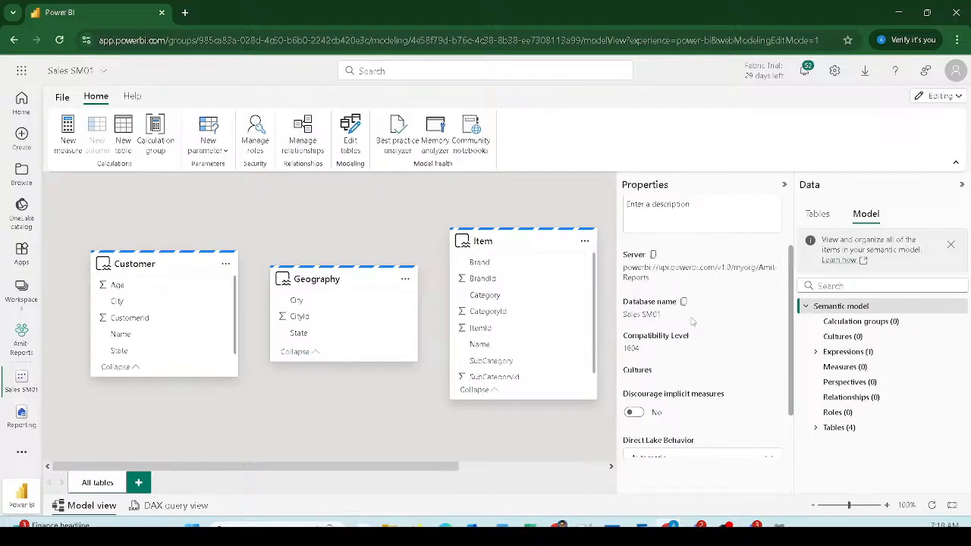
pyautogui.scroll(2, 694, 320)
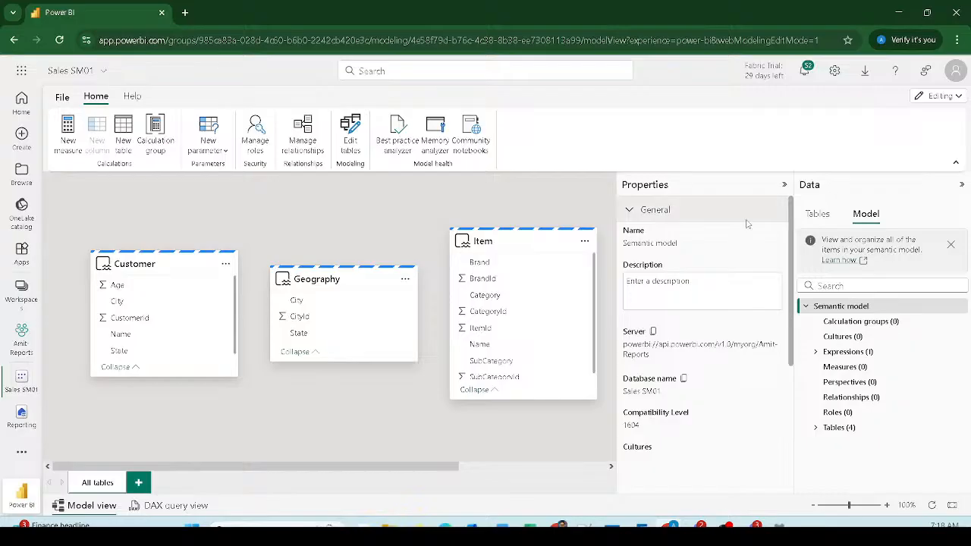
pyautogui.click(785, 185)
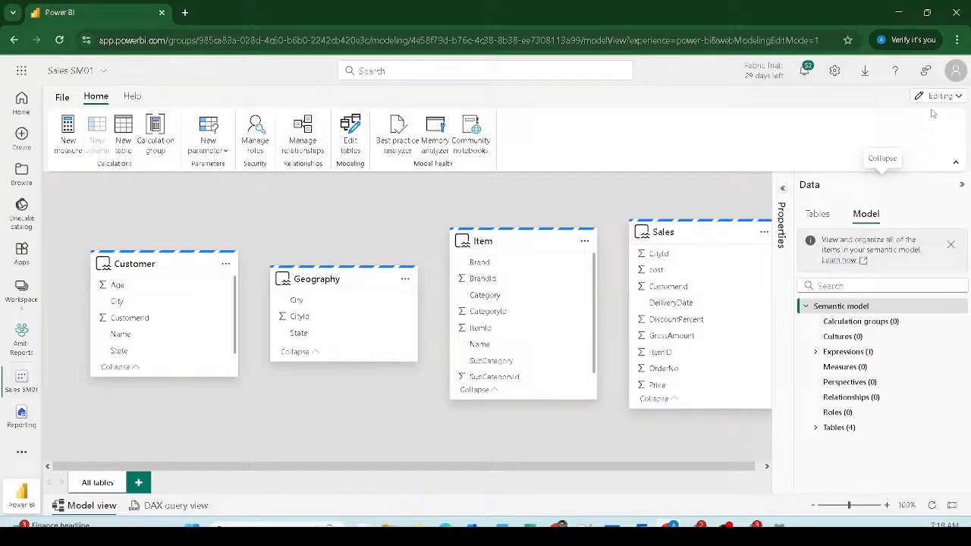
# Step: Relate Sales ItemID to Item ItemId as many-to-one, single cross-filter direction, and save
pyautogui.click(961, 184)
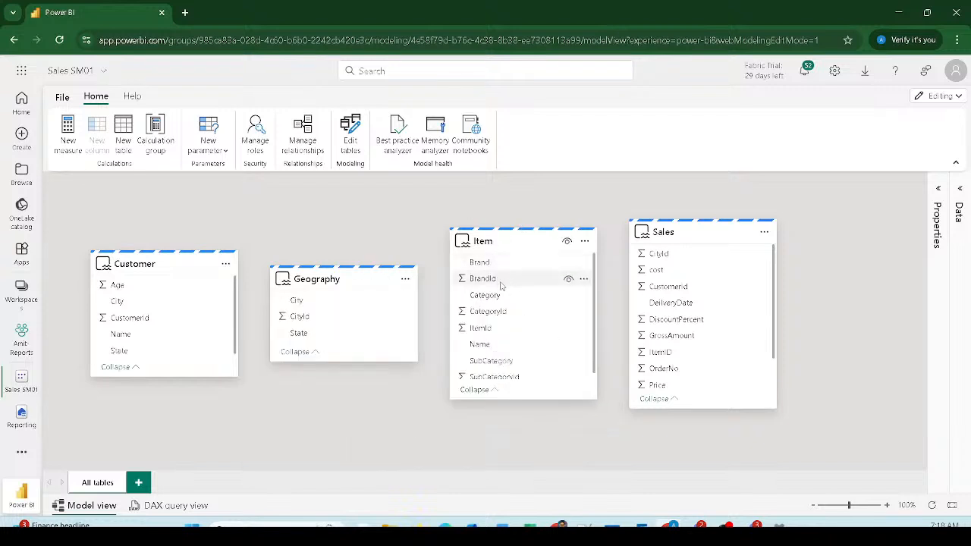
pyautogui.click(487, 329)
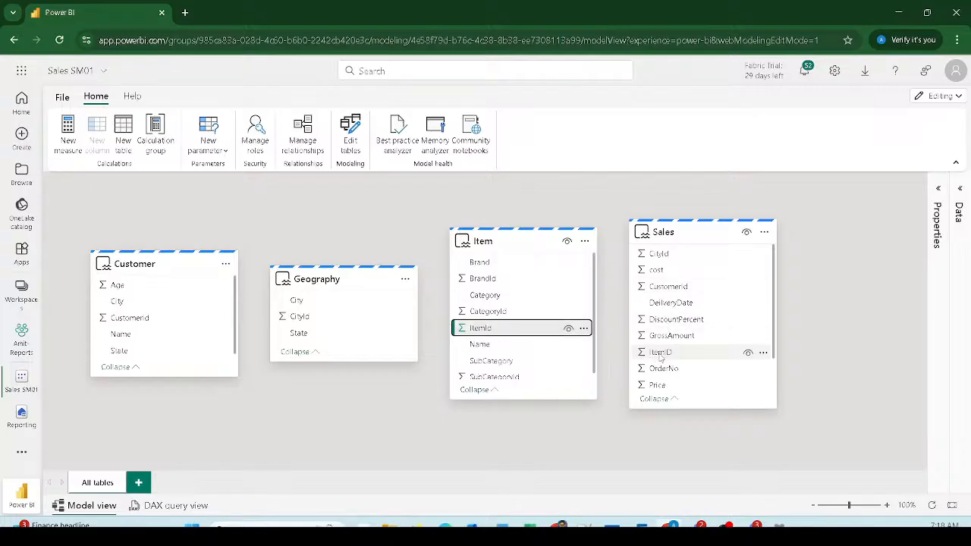
pyautogui.moveTo(665, 355); pyautogui.dragTo(491, 332)
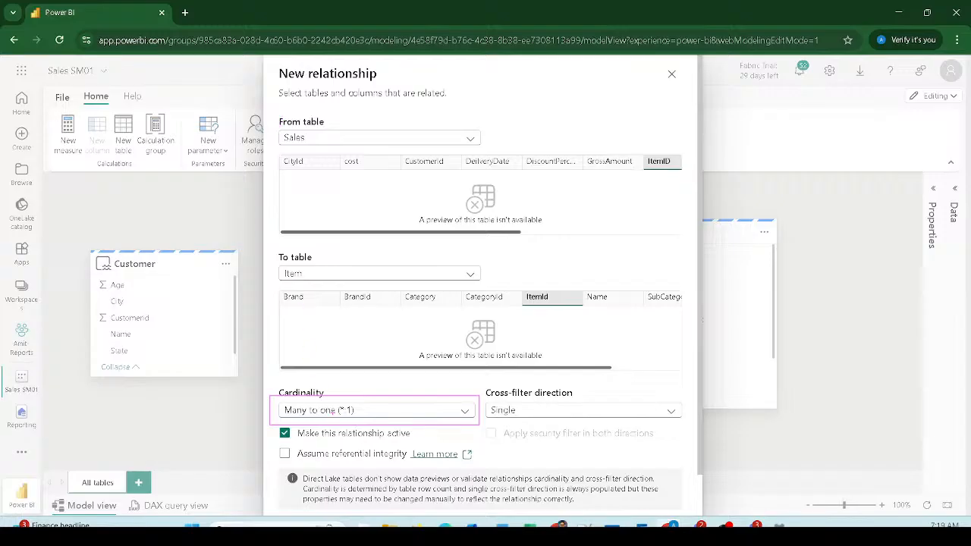
pyautogui.moveTo(275, 112)
pyautogui.mouseDown()
pyautogui.moveTo(294, 134)
pyautogui.moveTo(498, 156)
pyautogui.mouseUp()
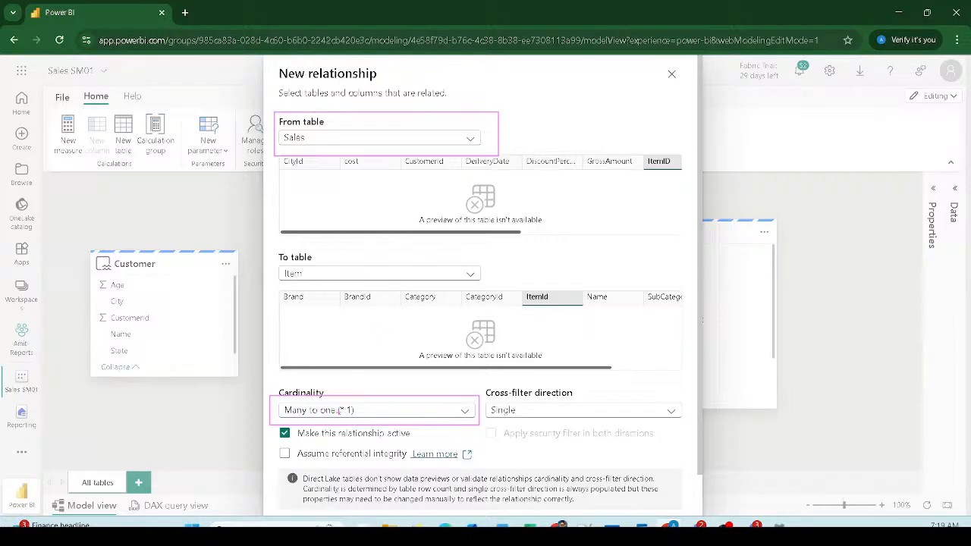
pyautogui.moveTo(278, 258)
pyautogui.mouseDown()
pyautogui.moveTo(333, 273)
pyautogui.moveTo(525, 287)
pyautogui.mouseUp()
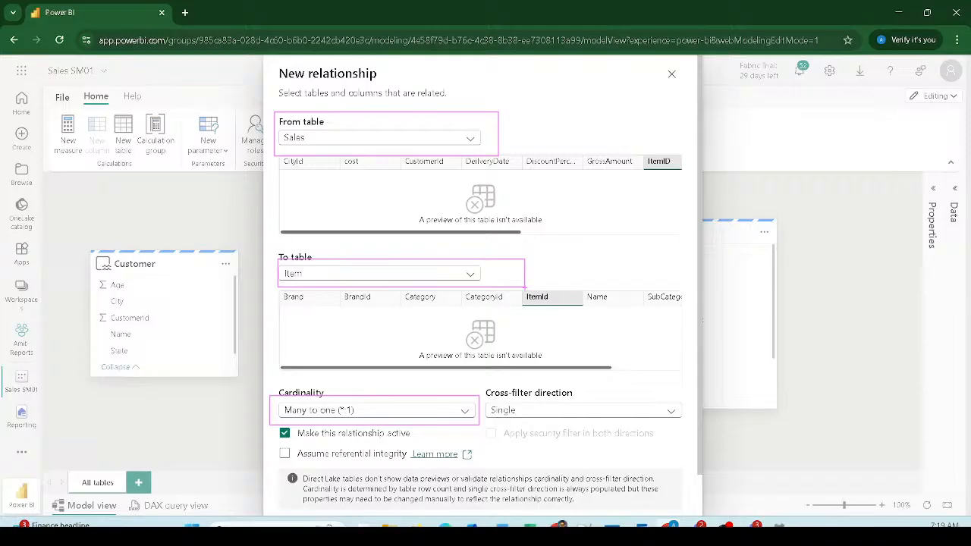
pyautogui.moveTo(478, 380)
pyautogui.mouseDown()
pyautogui.moveTo(531, 409)
pyautogui.moveTo(689, 426)
pyautogui.mouseUp()
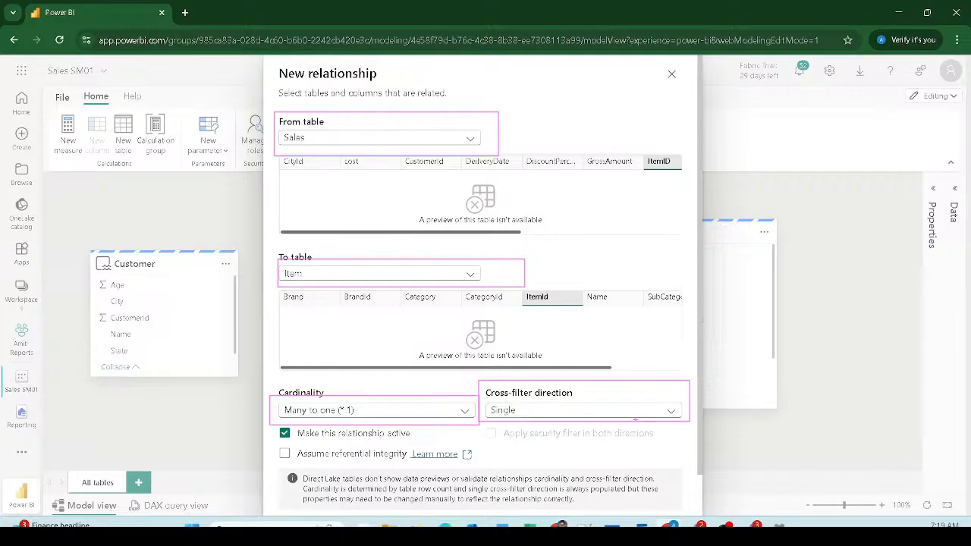
pyautogui.press('Escape')
pyautogui.click(599, 410)
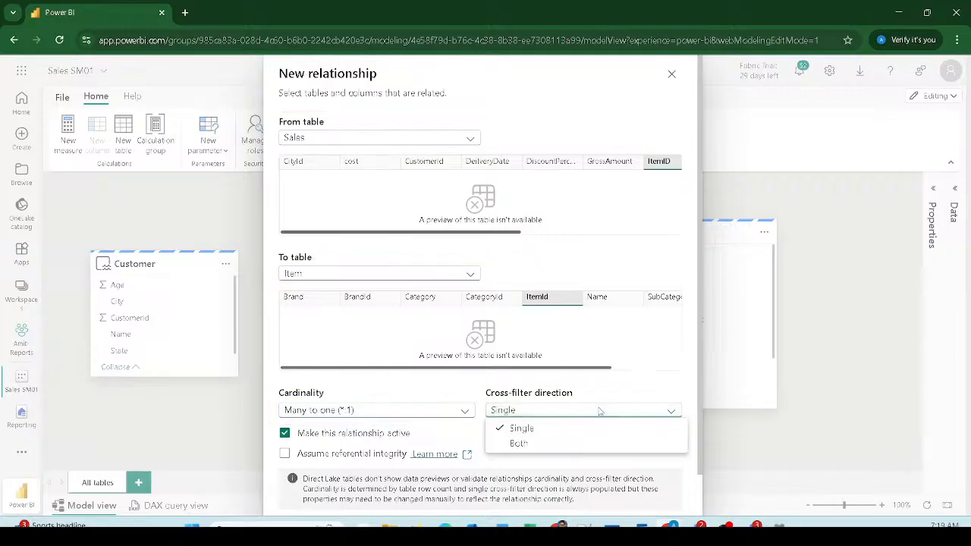
pyautogui.click(599, 410)
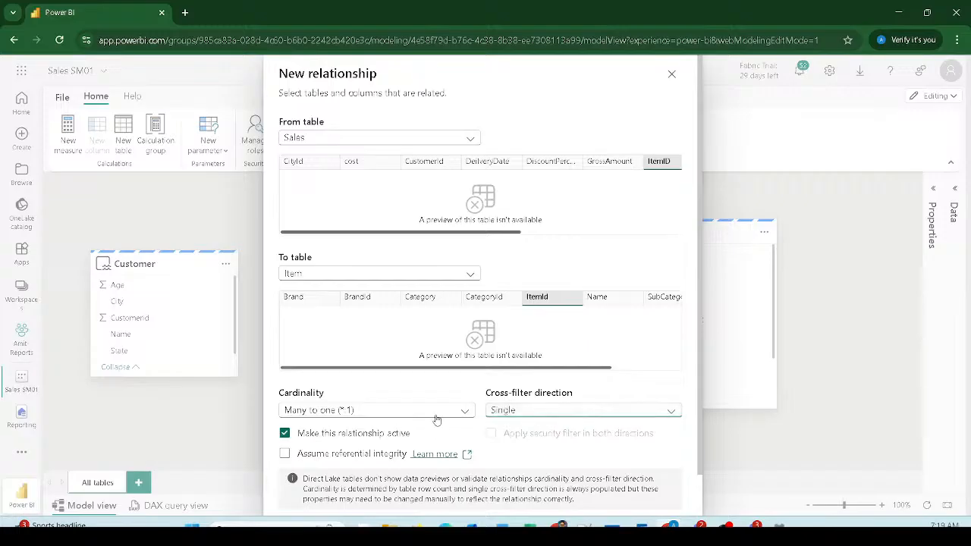
pyautogui.scroll(-1, 436, 418)
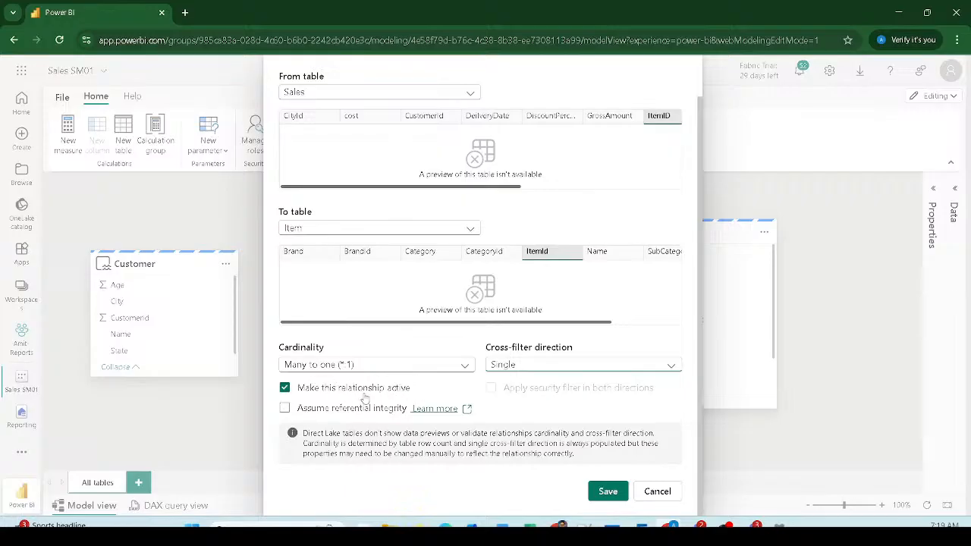
pyautogui.click(608, 492)
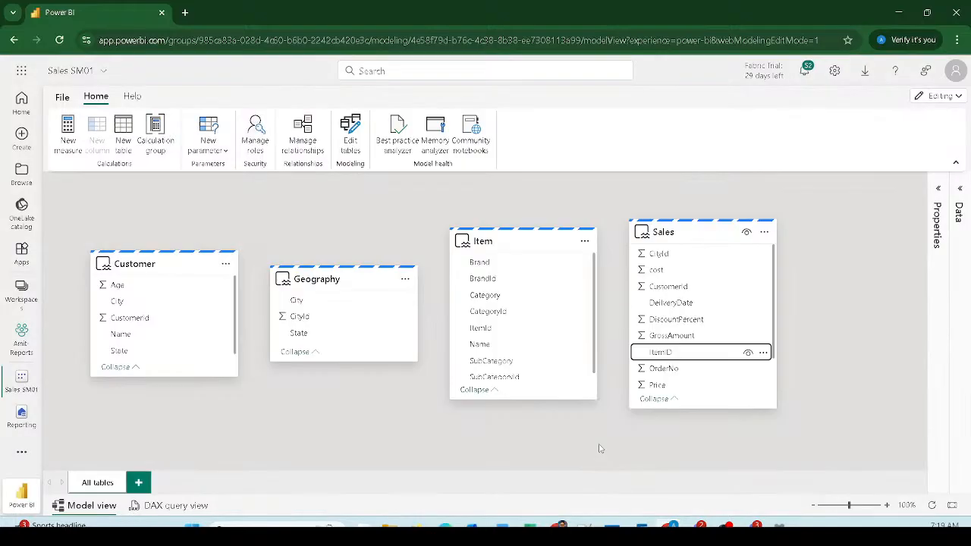
# Step: Arrange the diagram with Item beside Sales and Geography on the far right
pyautogui.moveTo(523, 228); pyautogui.dragTo(482, 218)
pyautogui.moveTo(333, 275); pyautogui.dragTo(853, 275)
pyautogui.moveTo(748, 232); pyautogui.dragTo(697, 233)
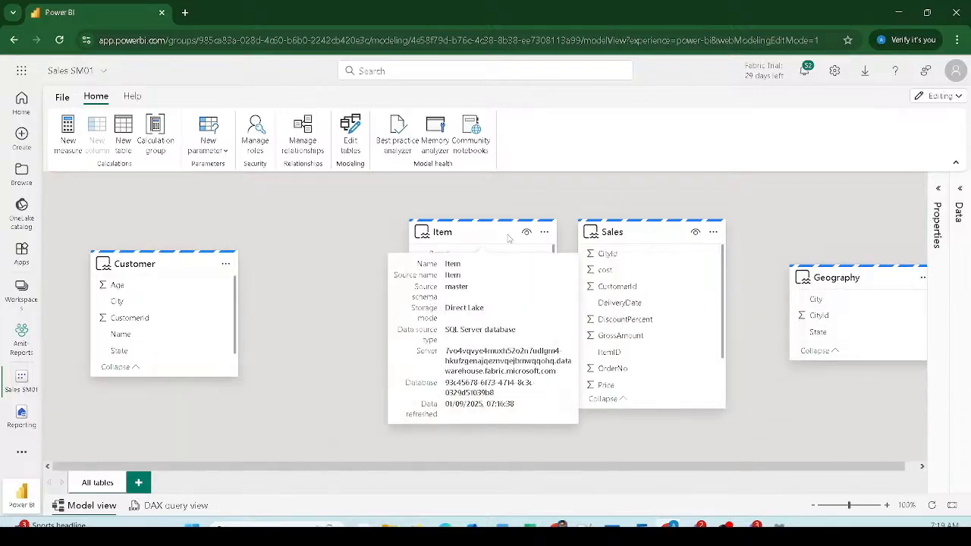
pyautogui.moveTo(470, 233); pyautogui.dragTo(365, 237)
pyautogui.moveTo(637, 235); pyautogui.dragTo(575, 235)
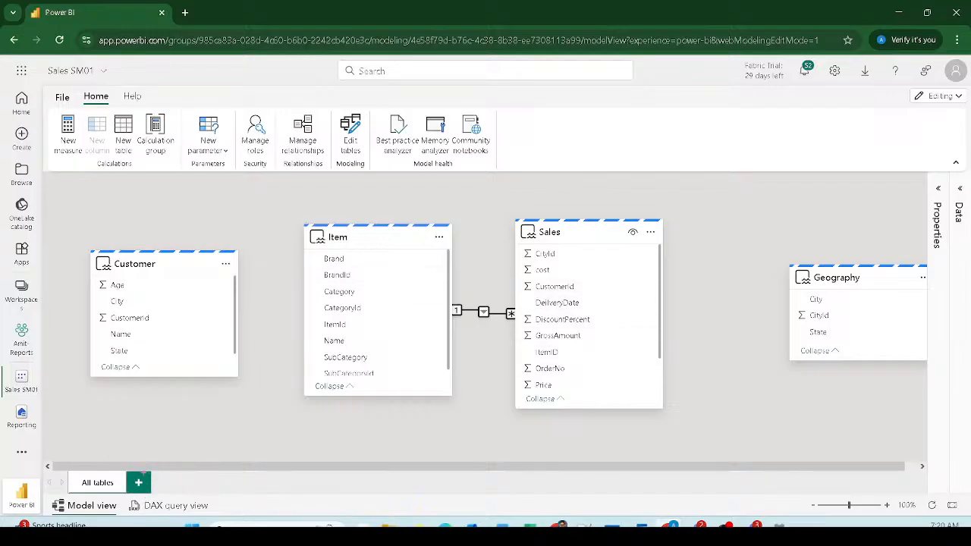
pyautogui.moveTo(109, 468); pyautogui.dragTo(164, 499)
pyautogui.moveTo(833, 285); pyautogui.dragTo(755, 241)
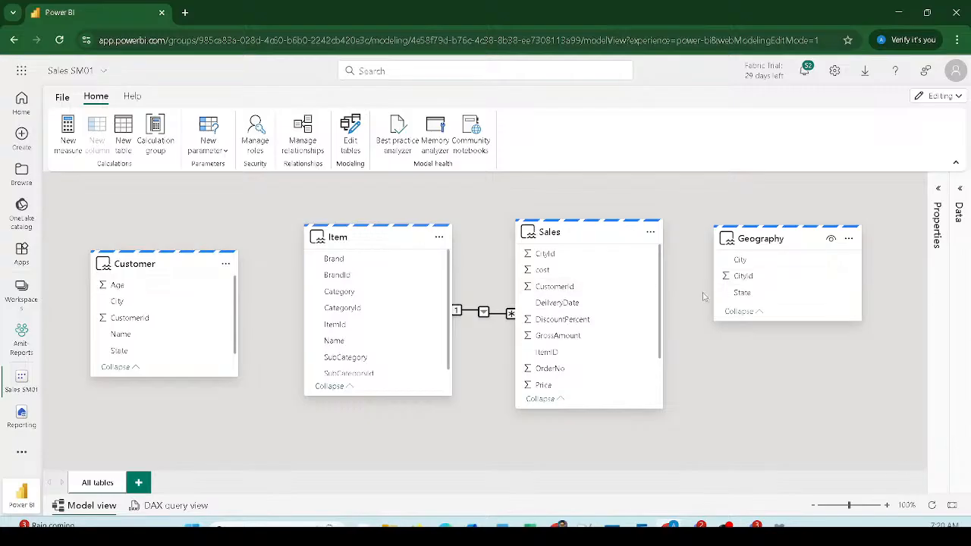
pyautogui.moveTo(750, 275)
pyautogui.mouseDown()
pyautogui.moveTo(546, 260)
pyautogui.moveTo(739, 276)
pyautogui.mouseUp()
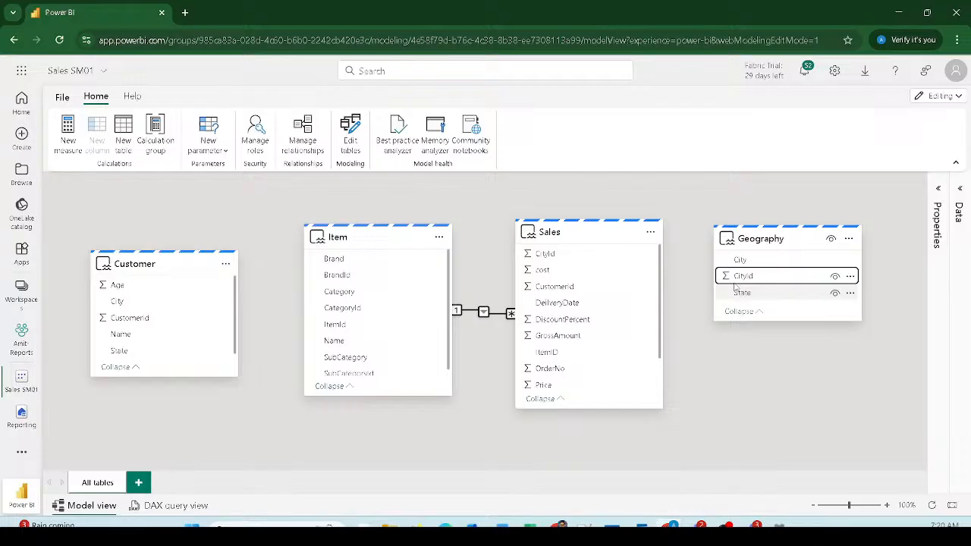
# Step: Create an active many-to-one relationship between Geography and Sales on CityId
pyautogui.click(314, 146)
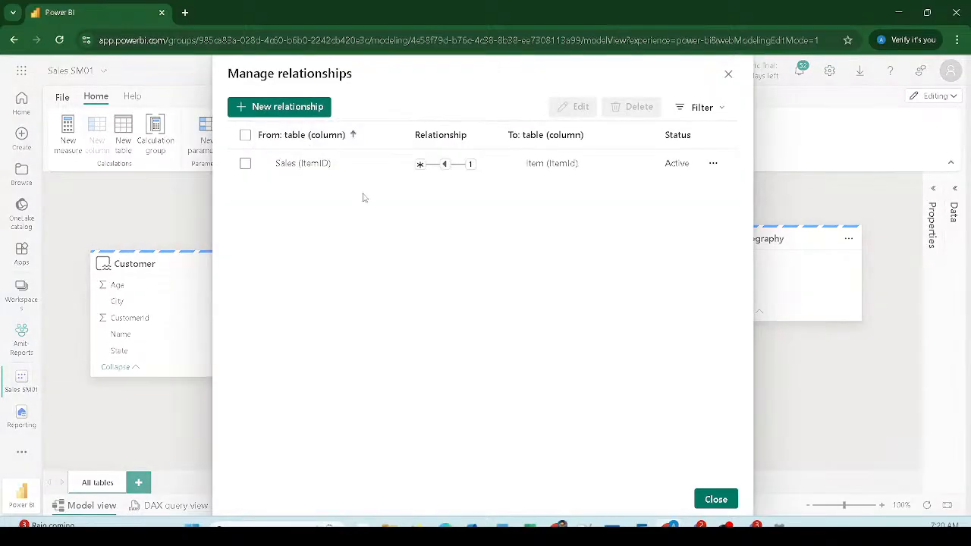
pyautogui.click(292, 109)
pyautogui.click(315, 138)
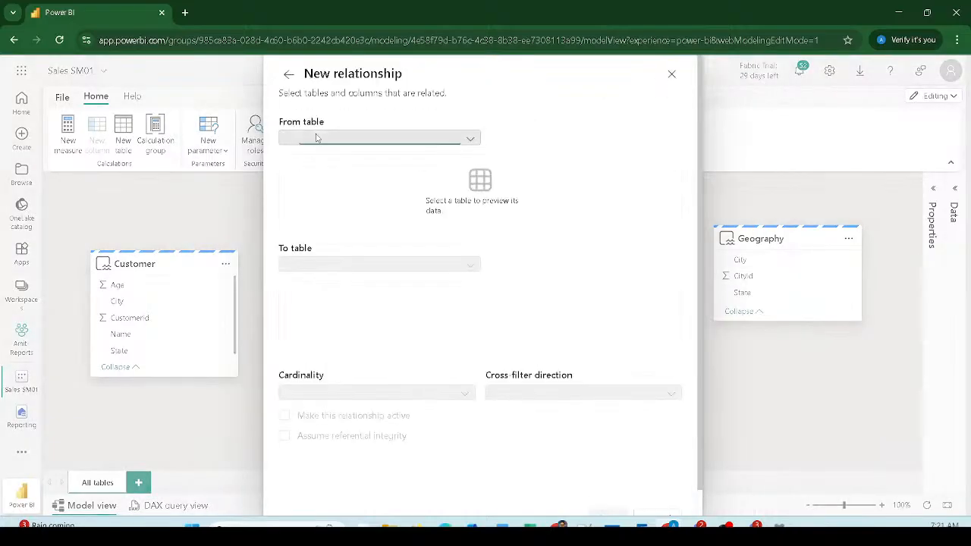
pyautogui.click(320, 172)
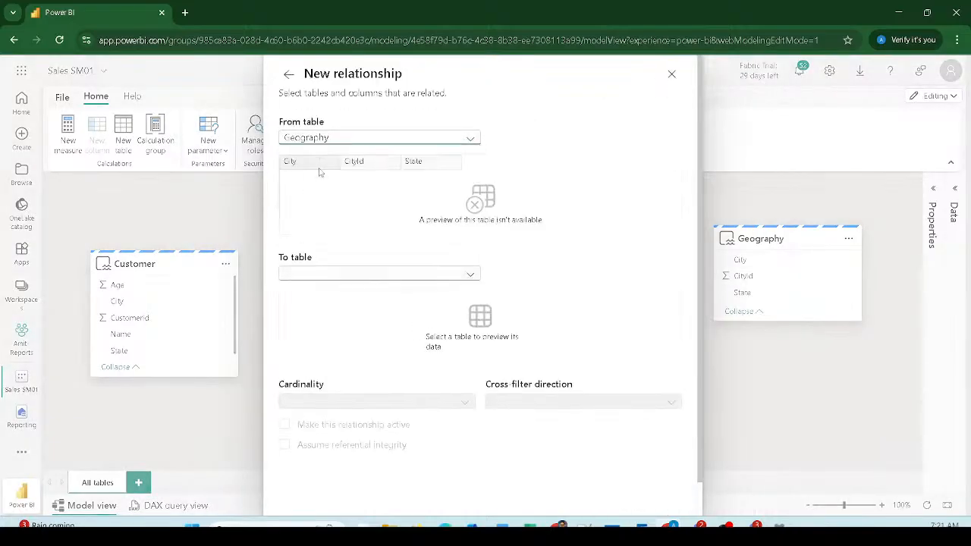
pyautogui.click(311, 274)
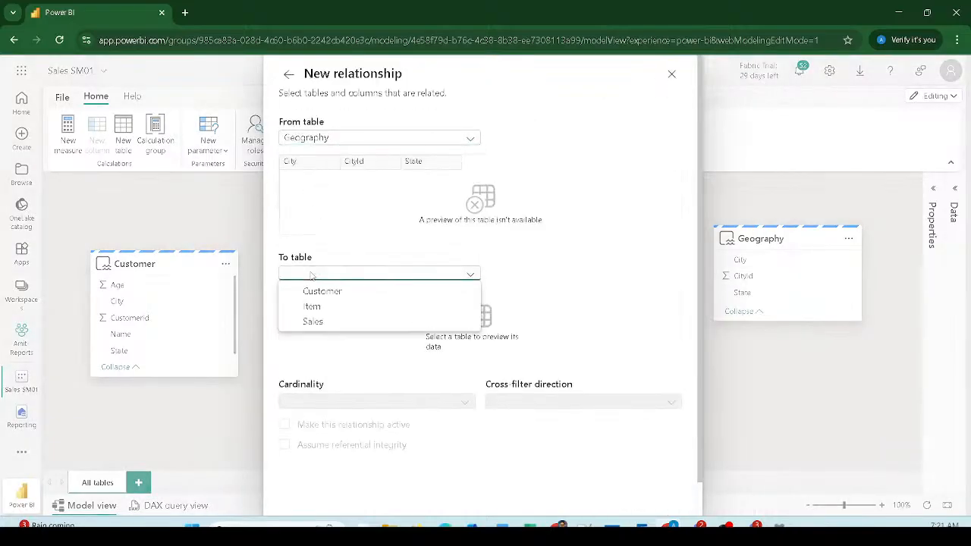
pyautogui.click(314, 323)
pyautogui.click(363, 161)
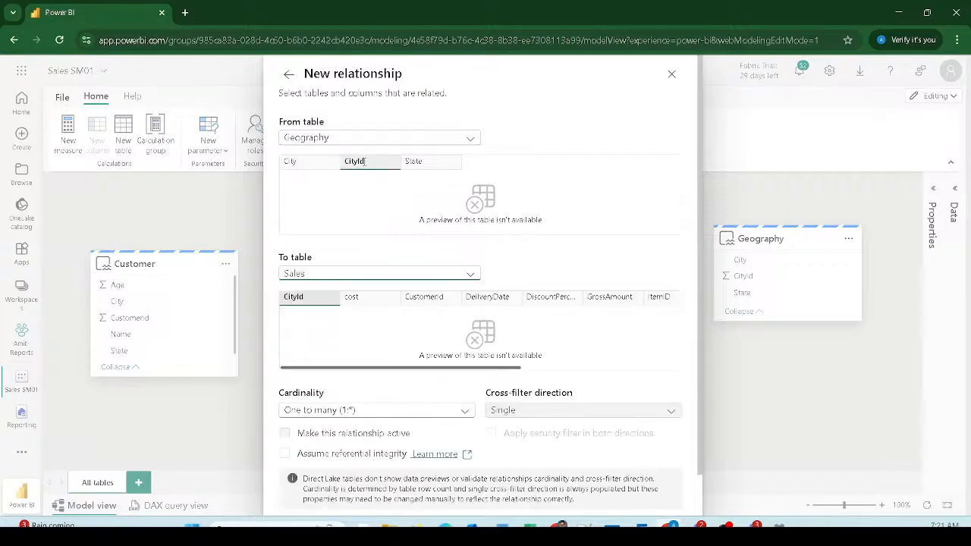
pyautogui.click(307, 297)
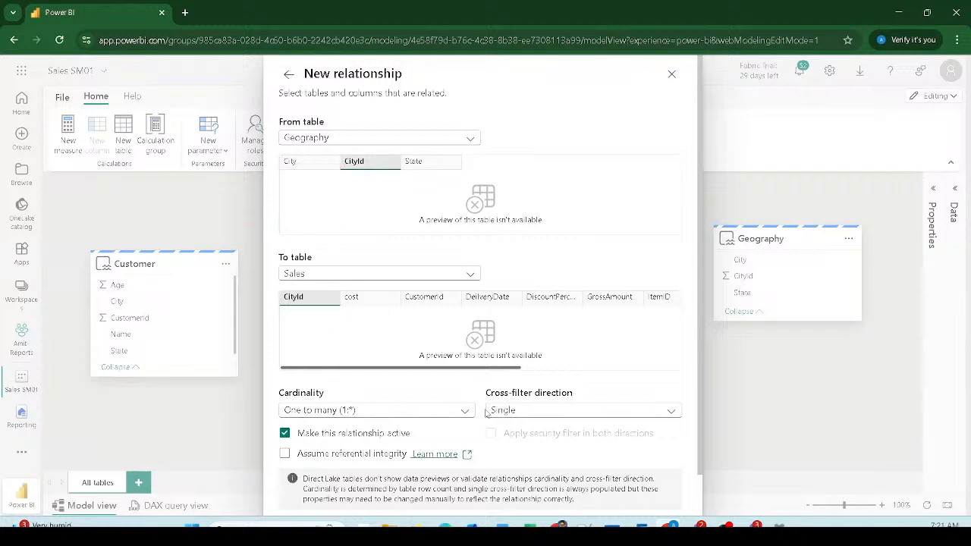
pyautogui.scroll(-1, 582, 414)
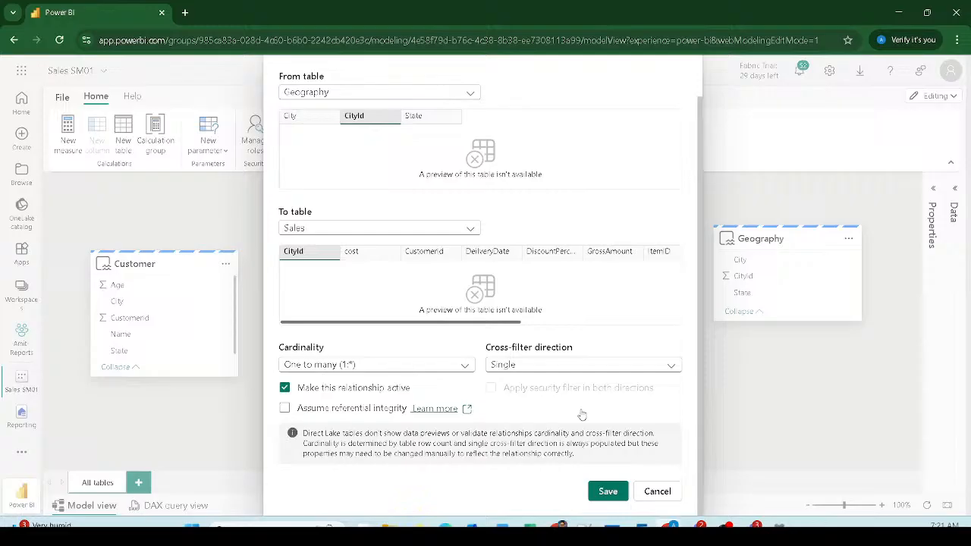
pyautogui.click(608, 492)
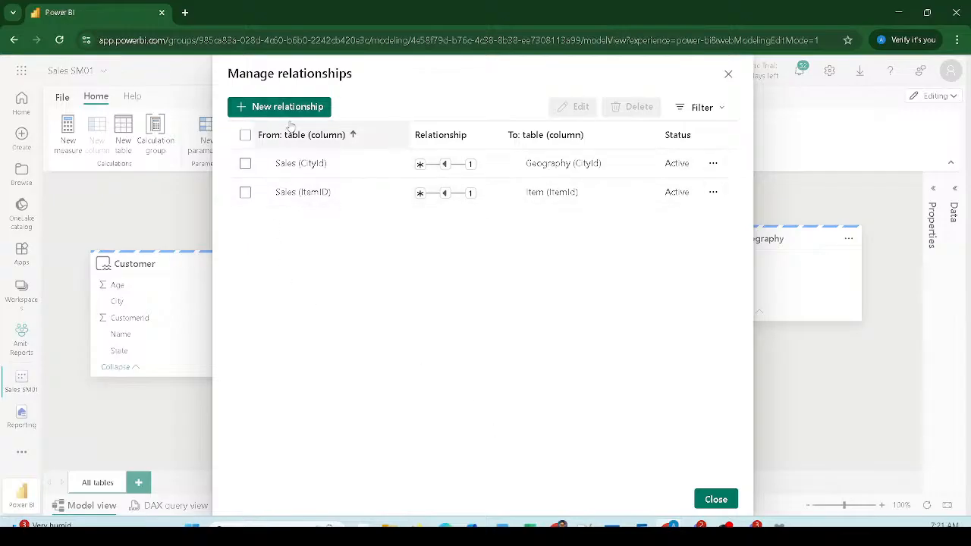
pyautogui.click(716, 499)
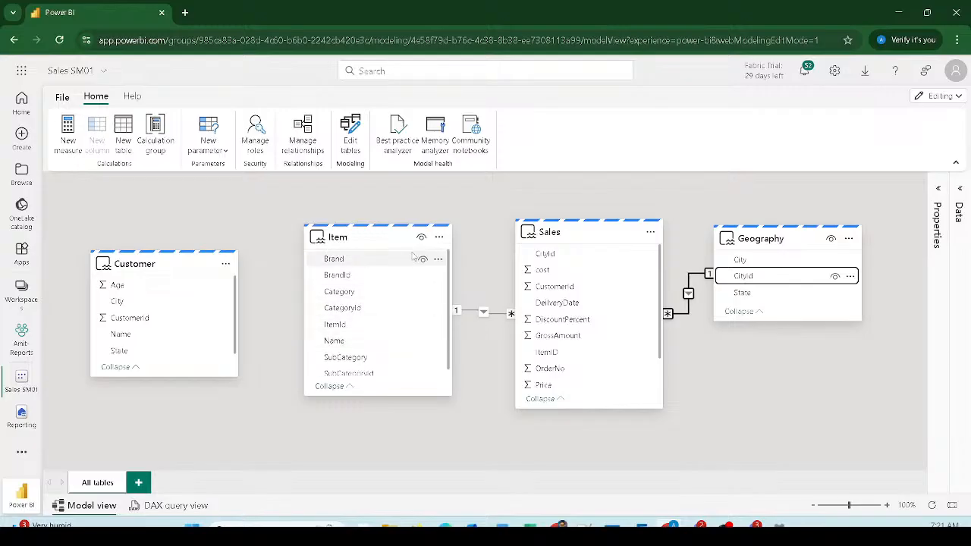
# Step: Save a many-to-one relationship from Sales CustomerId to Customer CustomerId, repositioning Sales and Item nearby
pyautogui.moveTo(400, 241); pyautogui.dragTo(445, 367)
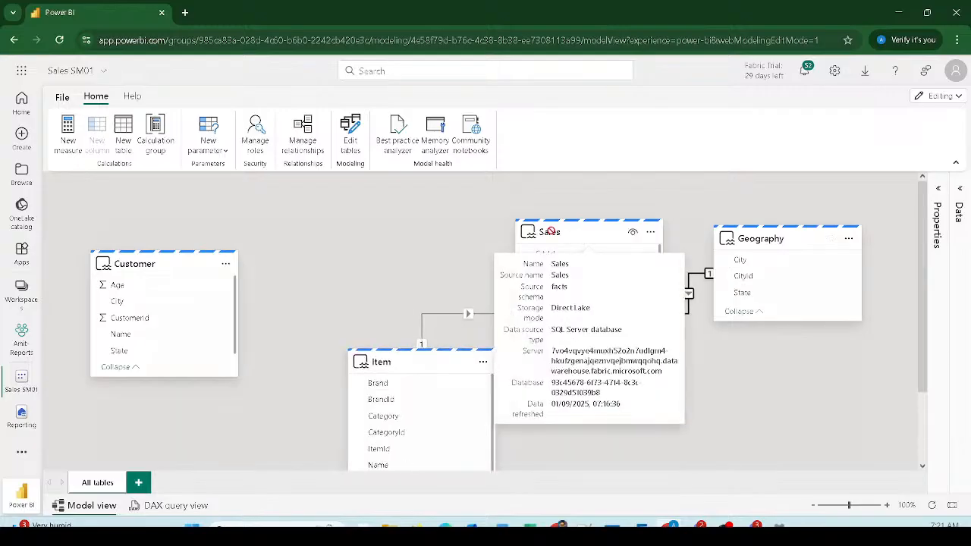
pyautogui.moveTo(584, 239); pyautogui.dragTo(379, 240)
pyautogui.moveTo(324, 289); pyautogui.dragTo(148, 320)
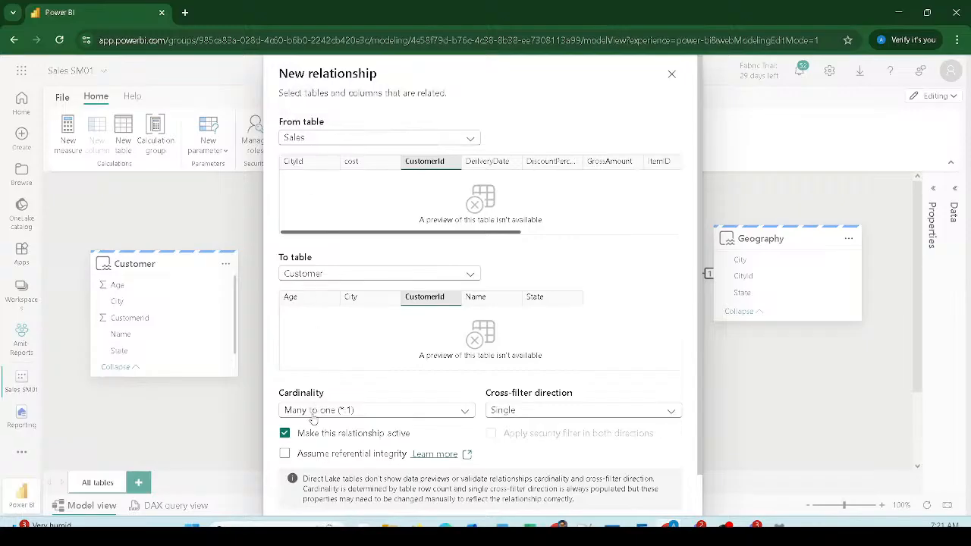
pyautogui.scroll(-1, 501, 427)
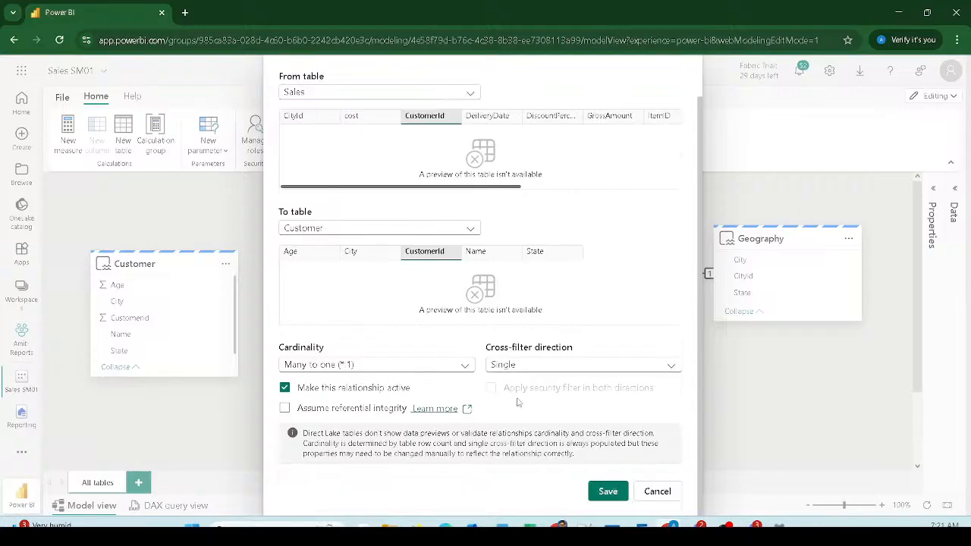
pyautogui.click(607, 491)
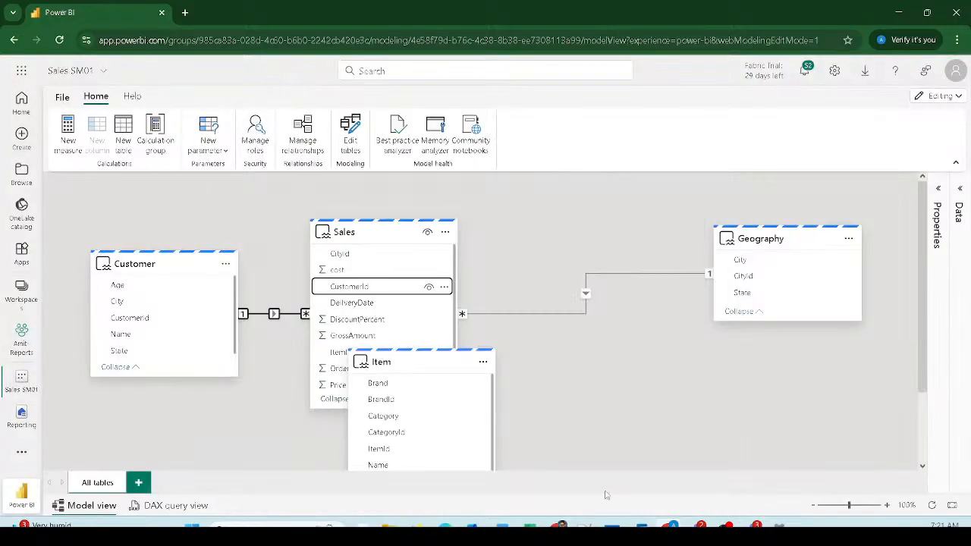
pyautogui.moveTo(414, 363); pyautogui.dragTo(611, 366)
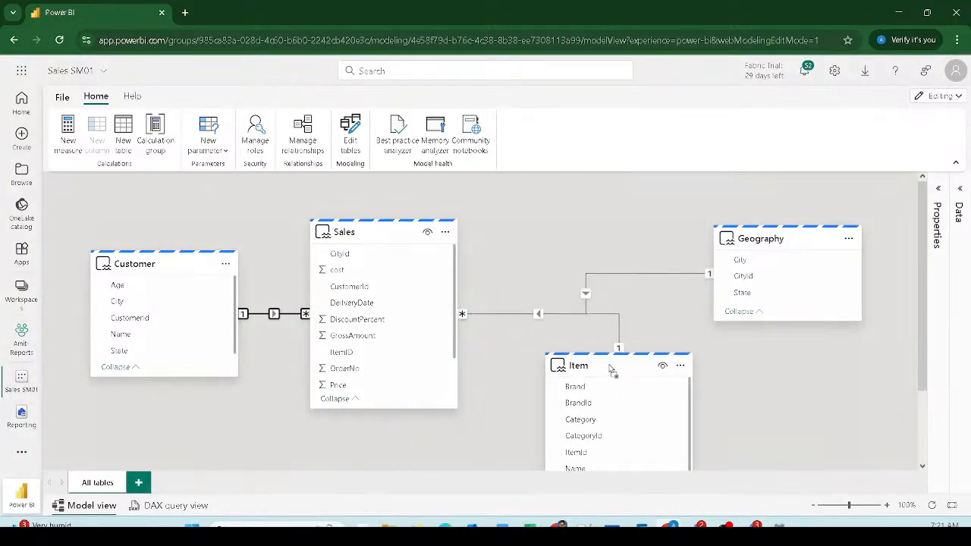
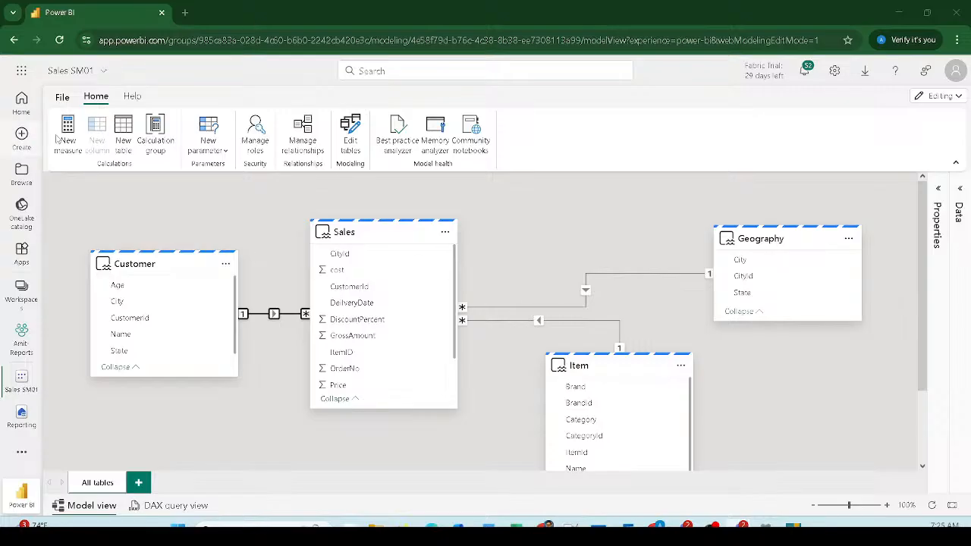
# Step: Open the Sales SM01 model's File menu to show Create new report and version history options
pyautogui.click(62, 98)
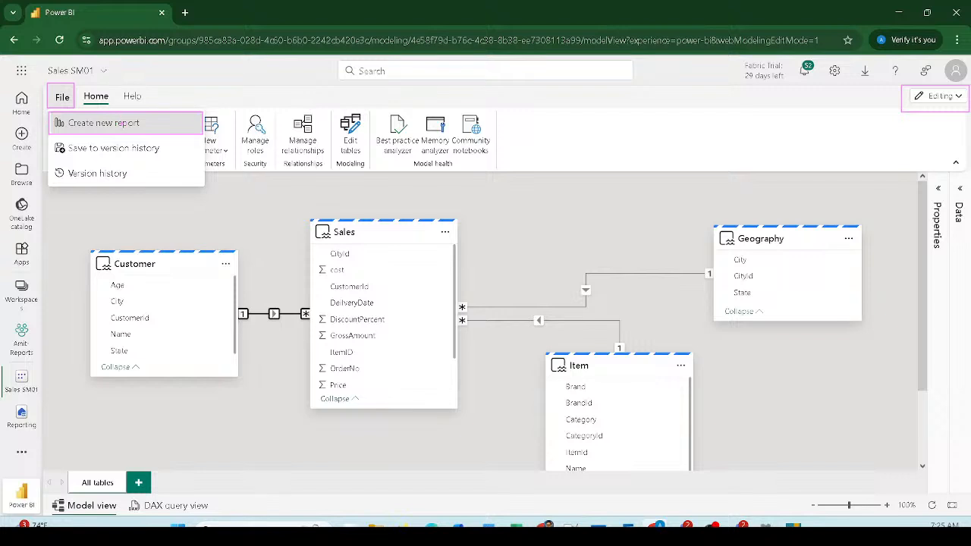
# Step: Create a new report from Sales SM01 with a table visual listing Item Brand
pyautogui.click(104, 123)
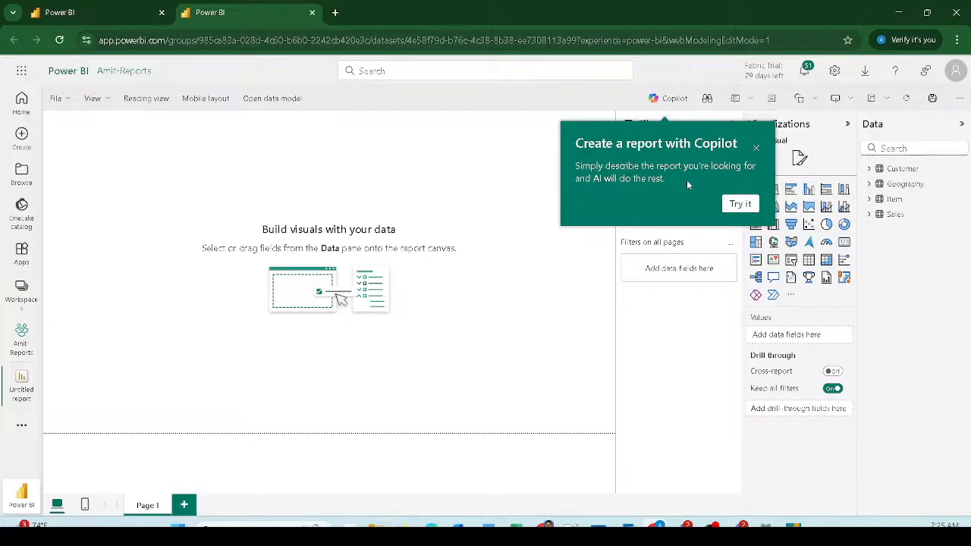
pyautogui.click(755, 149)
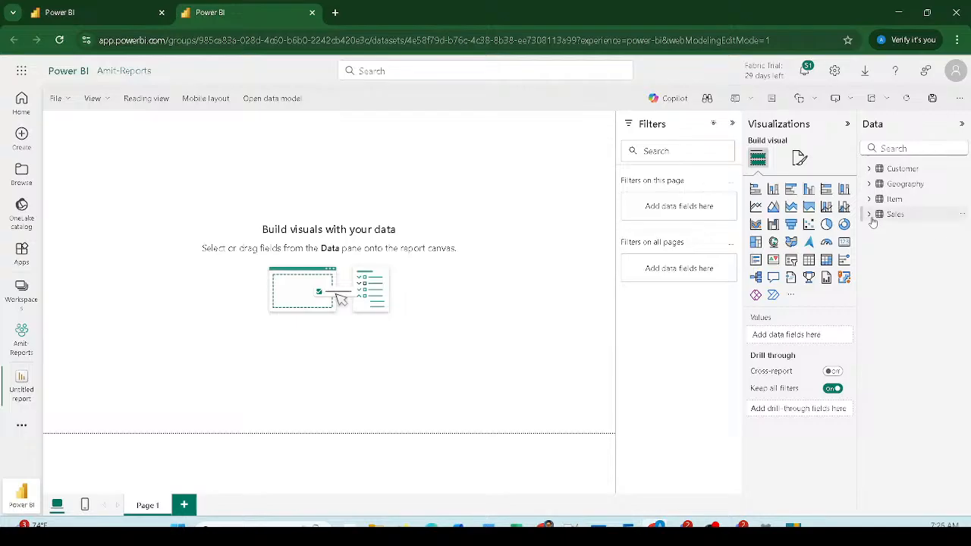
pyautogui.click(870, 215)
pyautogui.click(869, 200)
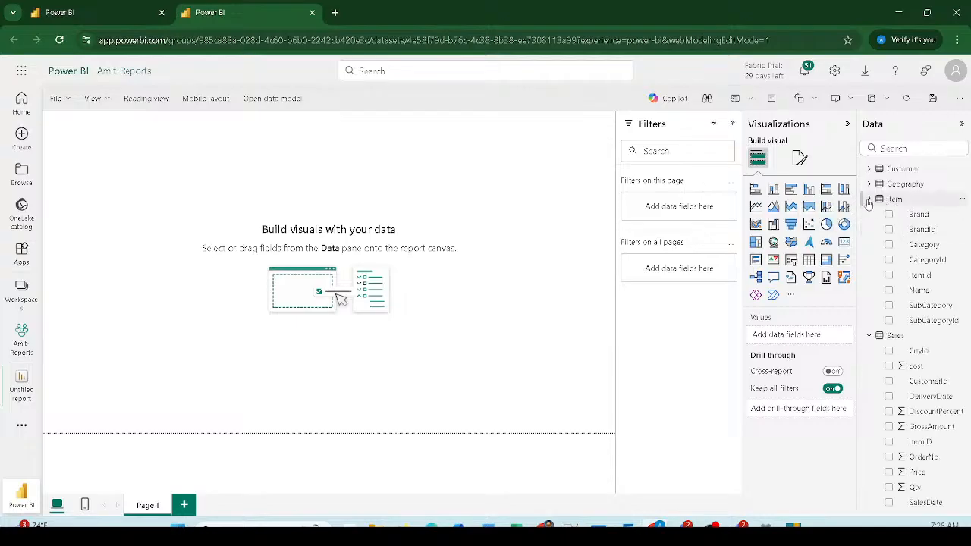
pyautogui.moveTo(919, 214); pyautogui.dragTo(163, 188)
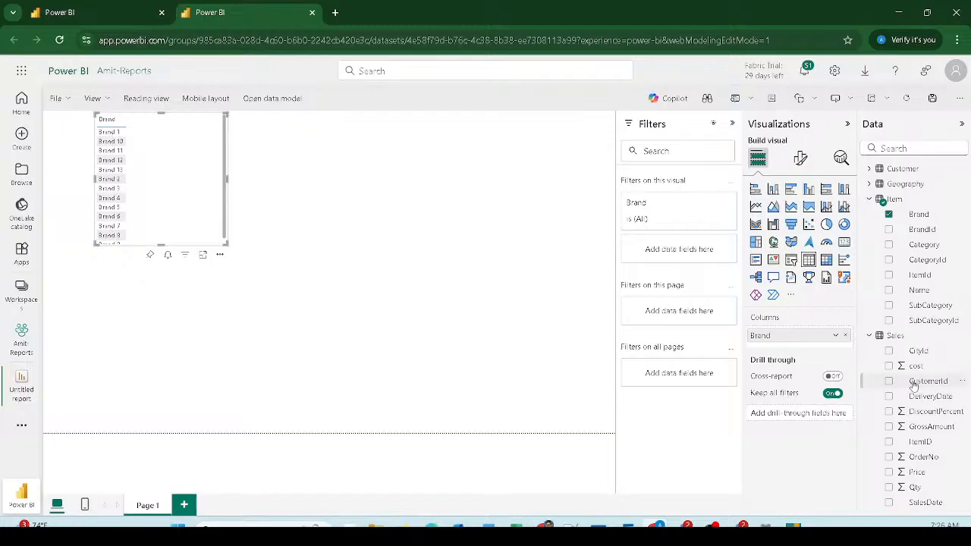
# Step: Add Qty and GrossAmount sums per brand, resizing the table to show every brand and Total
pyautogui.moveTo(915, 487); pyautogui.dragTo(197, 219)
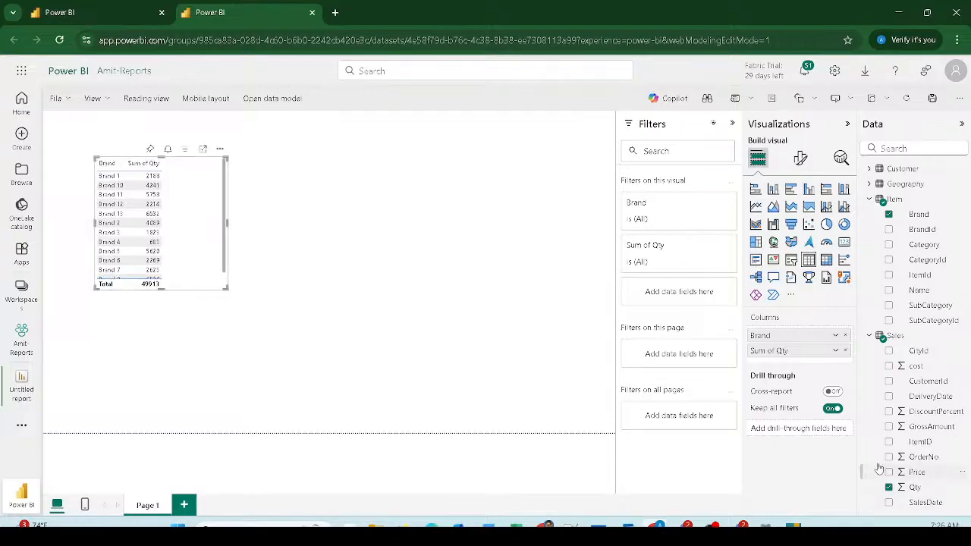
pyautogui.moveTo(926, 427); pyautogui.dragTo(179, 203)
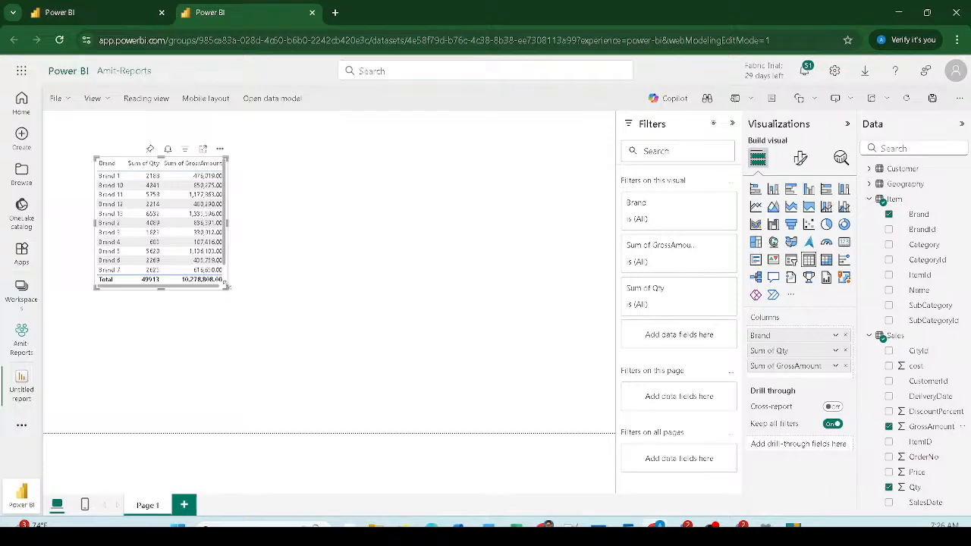
pyautogui.moveTo(235, 292); pyautogui.dragTo(338, 355)
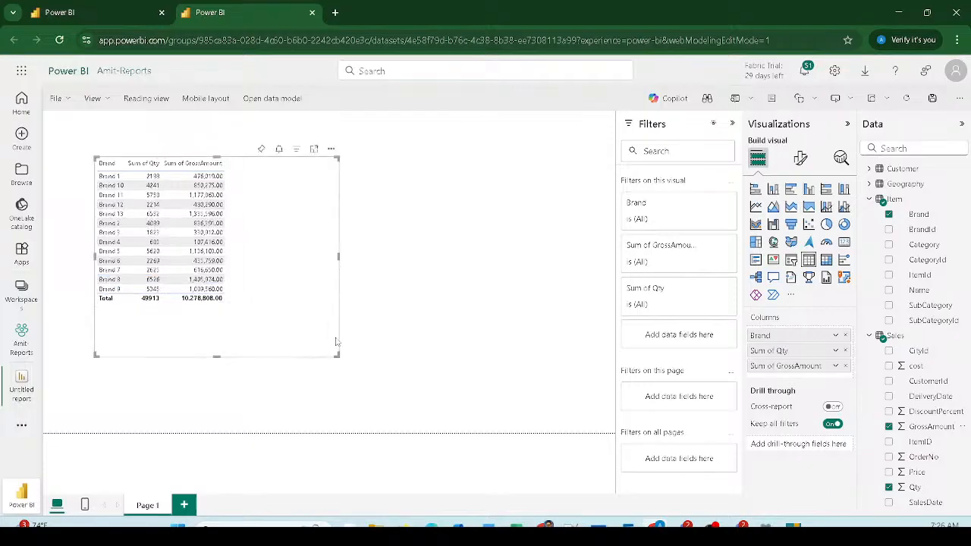
pyautogui.moveTo(82, 151); pyautogui.dragTo(180, 317)
pyautogui.moveTo(133, 292); pyautogui.dragTo(232, 306)
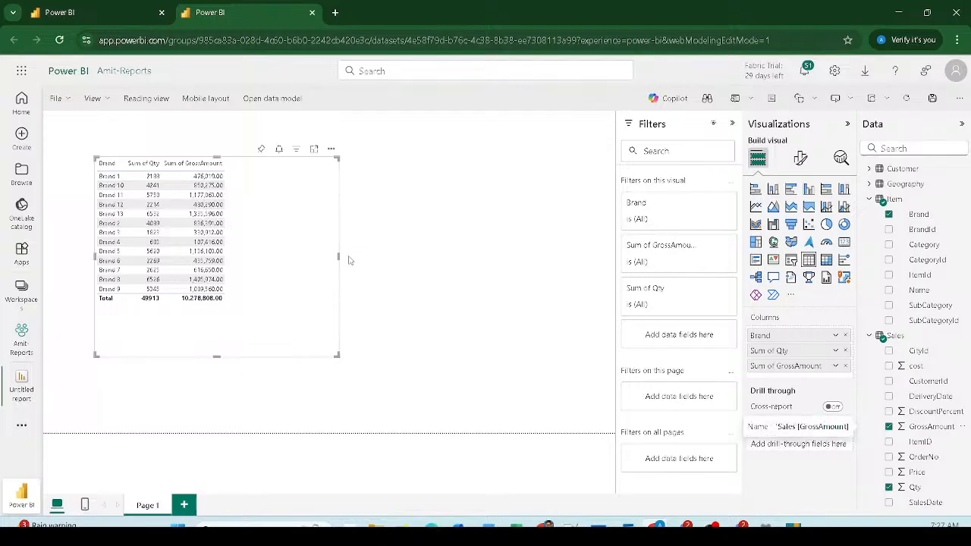
pyautogui.moveTo(339, 257); pyautogui.dragTo(306, 257)
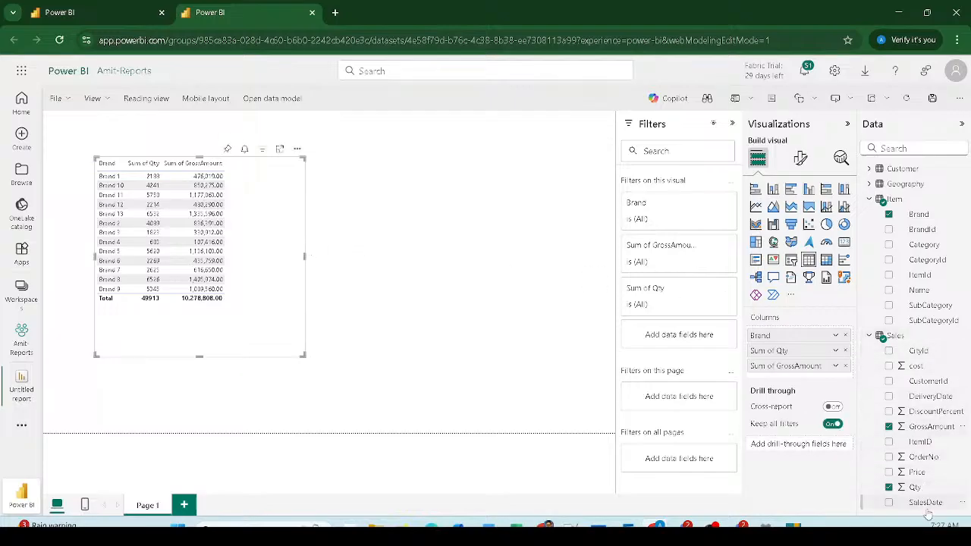
# Step: Add a second table of SalesDate values sorted newest first from 03/10/2020
pyautogui.moveTo(925, 508); pyautogui.dragTo(487, 177)
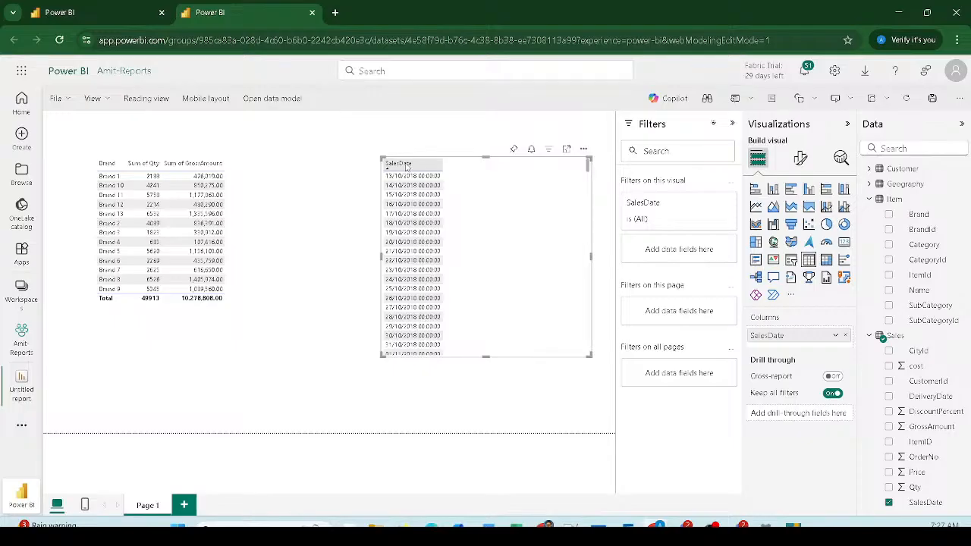
pyautogui.scroll(-4, 413, 201)
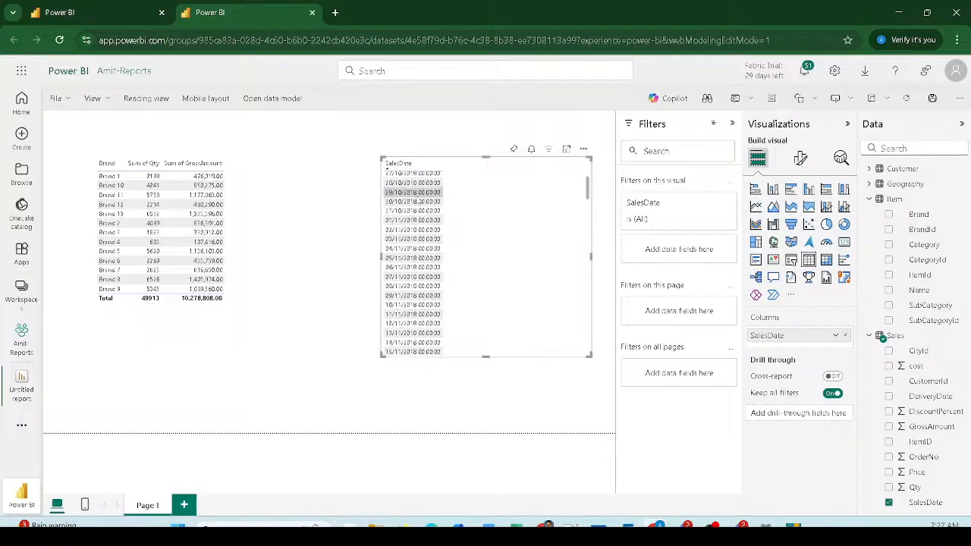
pyautogui.scroll(5, 470, 186)
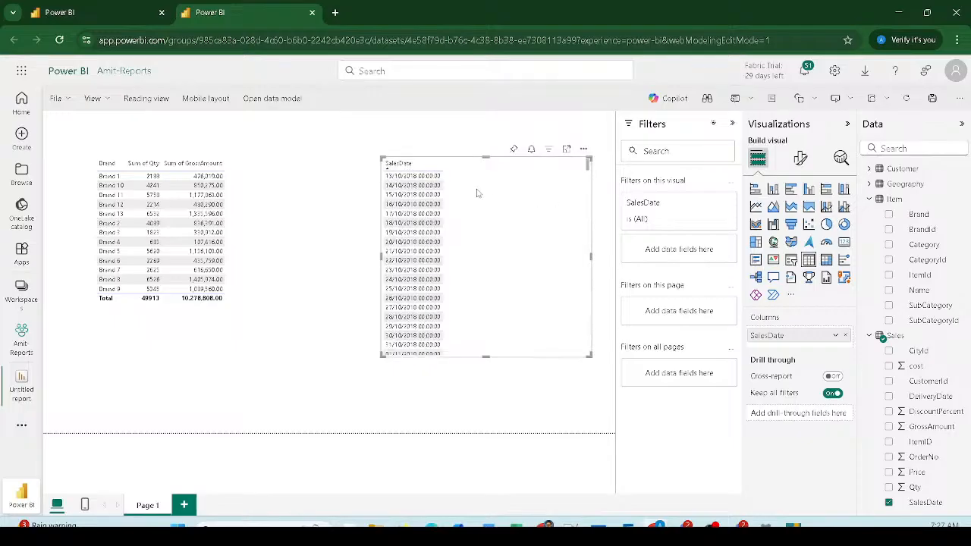
pyautogui.click(425, 164)
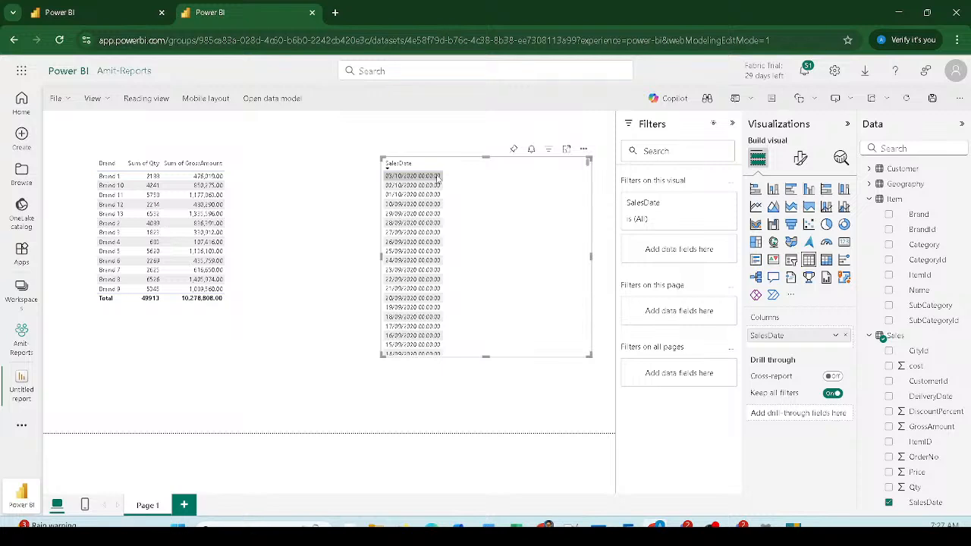
# Step: Return to the Sales SM01 model view and check its Editing mode options
pyautogui.click(68, 19)
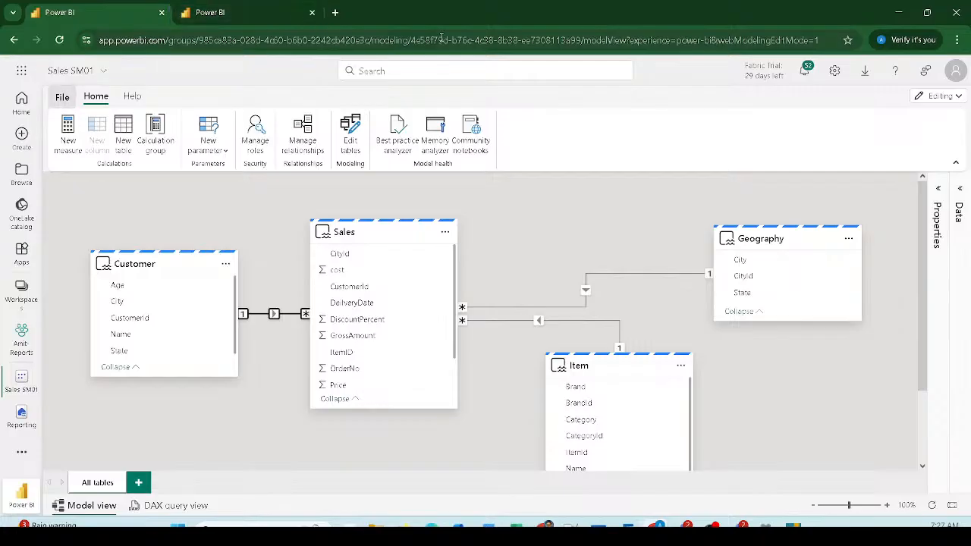
pyautogui.click(942, 95)
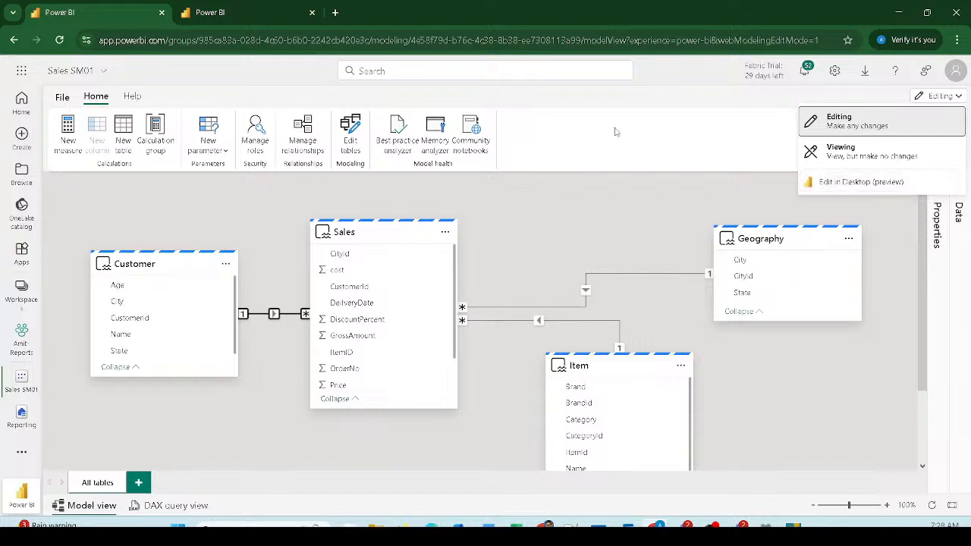
pyautogui.click(725, 151)
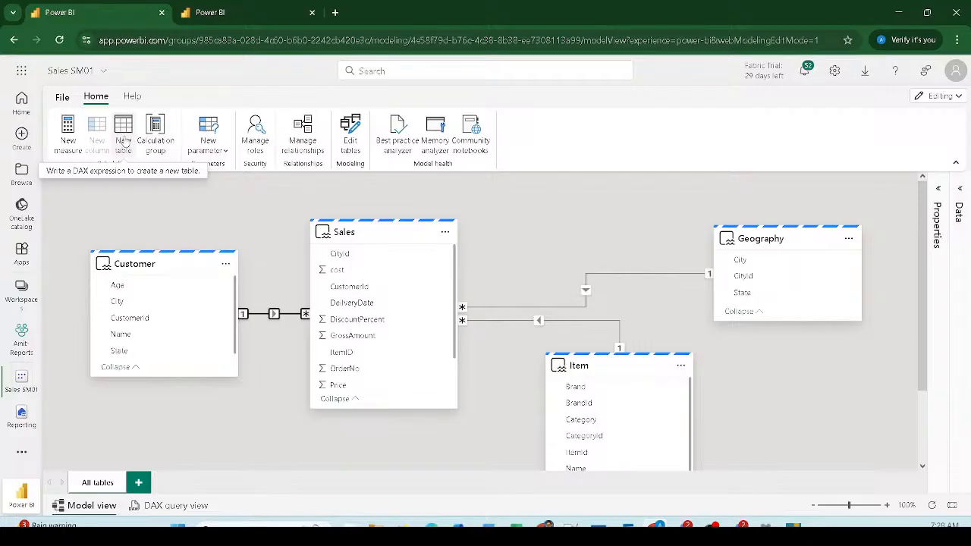
# Step: Start a new calculated table with the formula Date = CALENDAR(
pyautogui.click(133, 142)
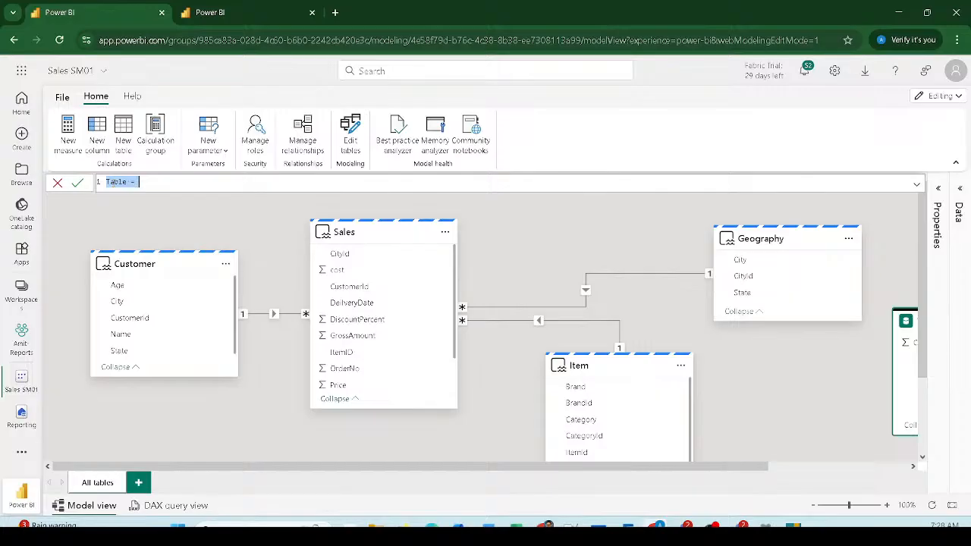
pyautogui.hotkey('shift', 'Left')
pyautogui.hotkey('shift', 'Left')
pyautogui.hotkey('shift', 'Left')
pyautogui.scroll(2, 195, 179)
pyautogui.scroll(1, 195, 179)
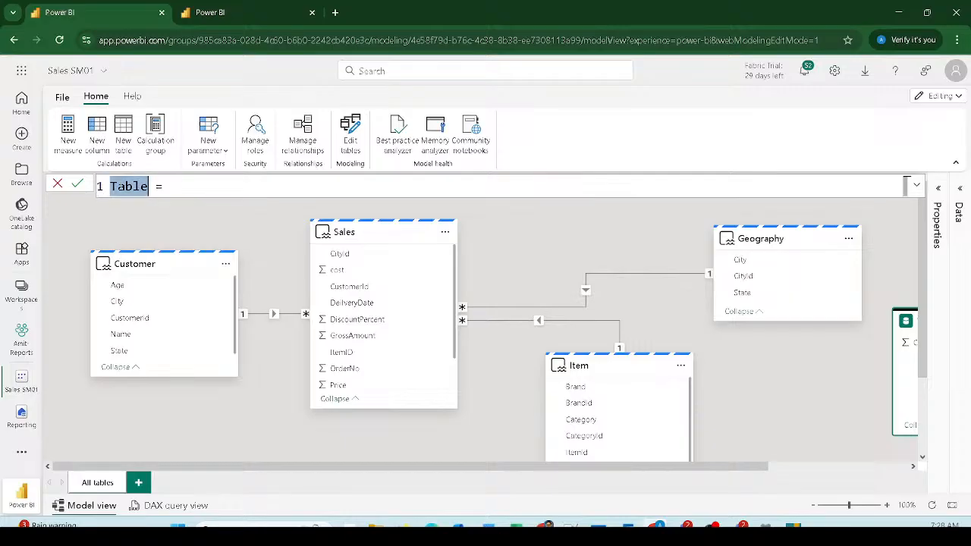
pyautogui.write('Date')
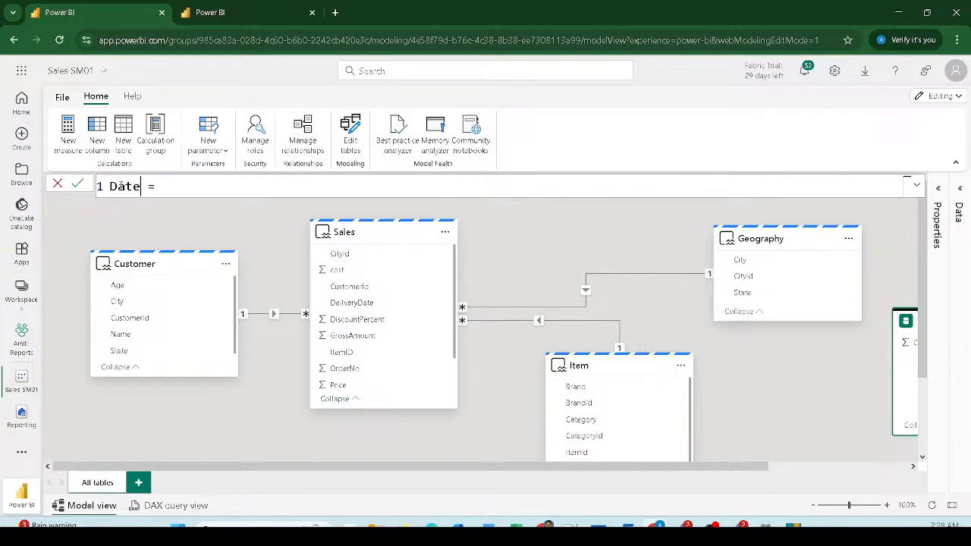
pyautogui.write(' = ca')
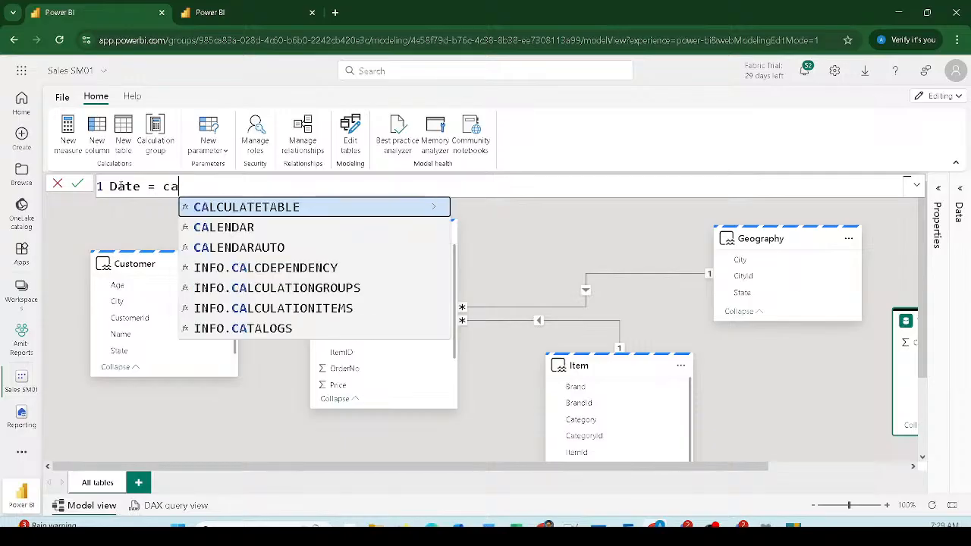
pyautogui.press('Down')
pyautogui.press('Tab')
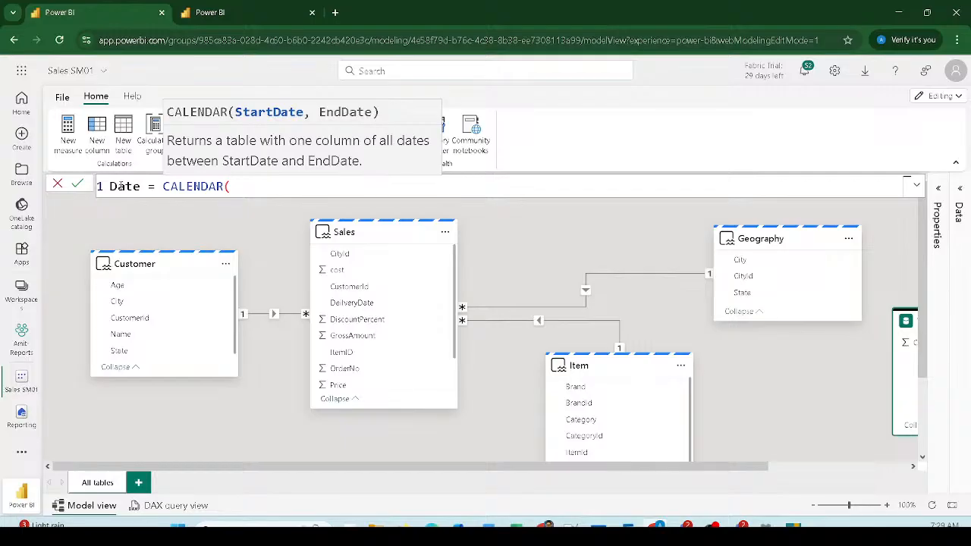
# Step: Finish Date = CALENDAR(date(2018,01,01),date(2020,12,31)) and commit the table
pyautogui.write('a')
pyautogui.press('BackSpace')
pyautogui.write('date(')
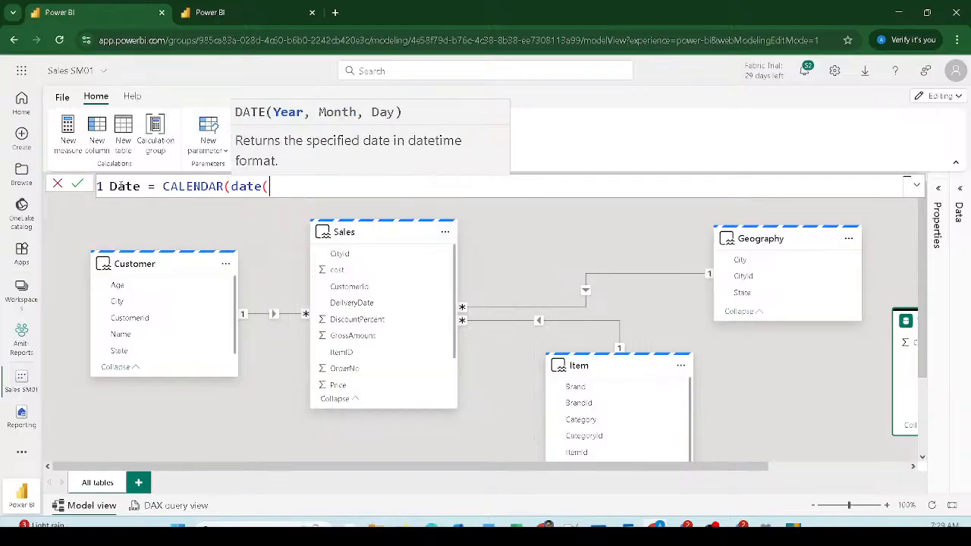
pyautogui.write('2018,')
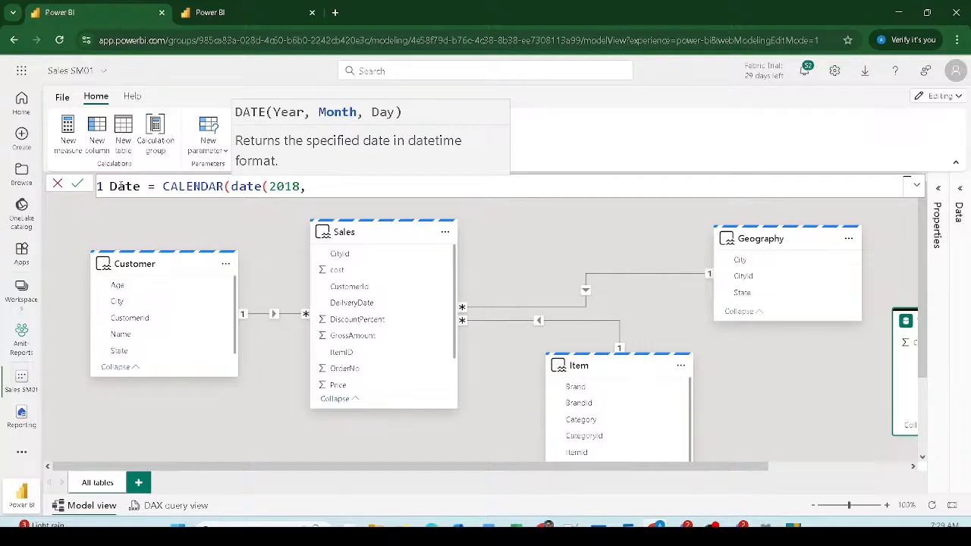
pyautogui.write('01,01)')
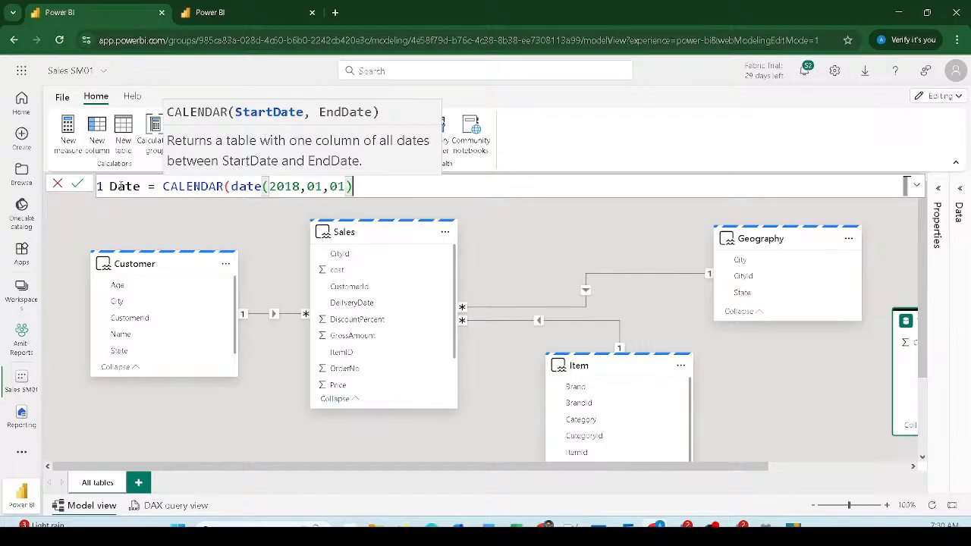
pyautogui.write(',')
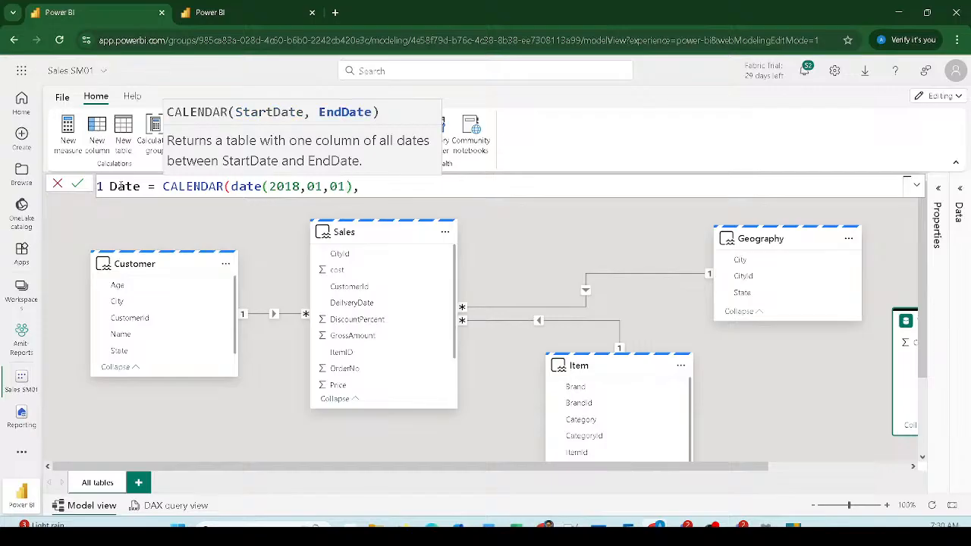
pyautogui.write('date(')
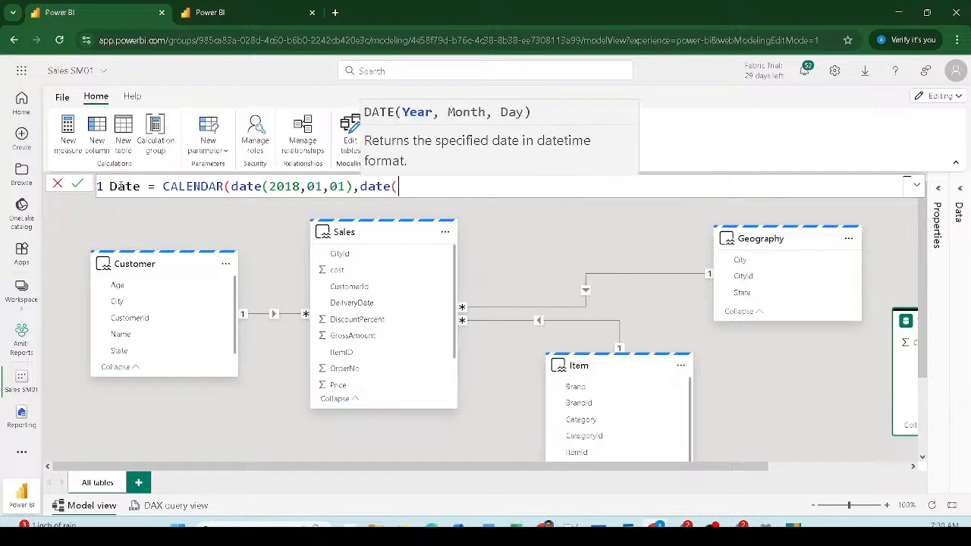
pyautogui.write('2020,')
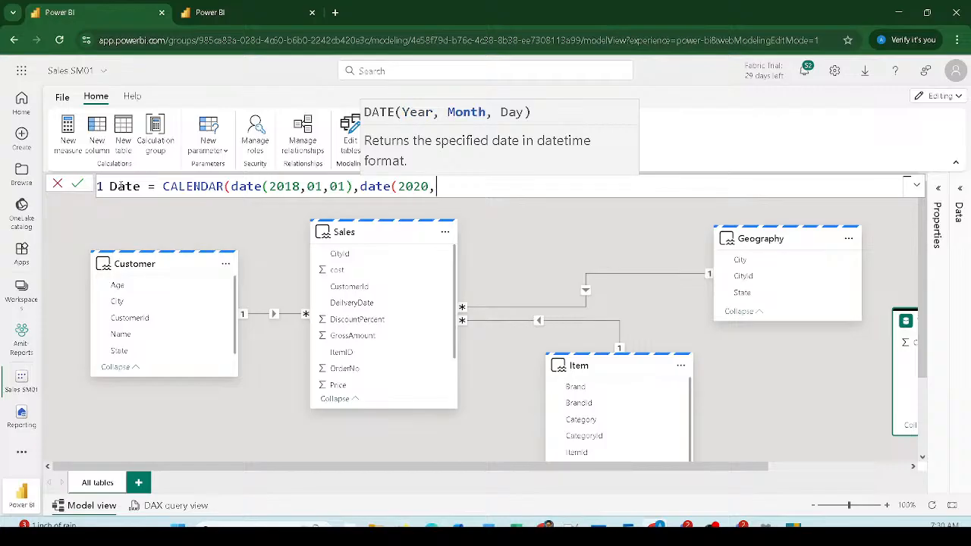
pyautogui.write('12,31)')
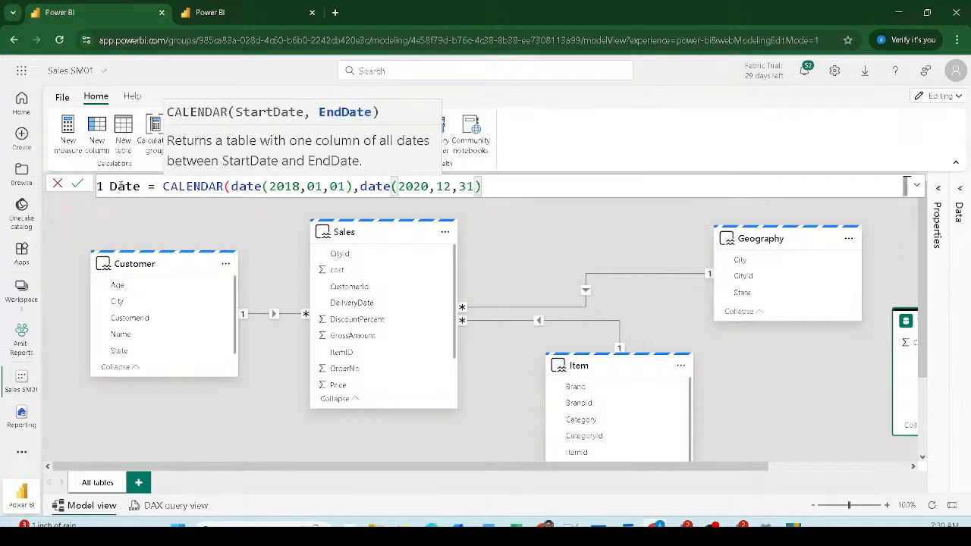
pyautogui.write(')')
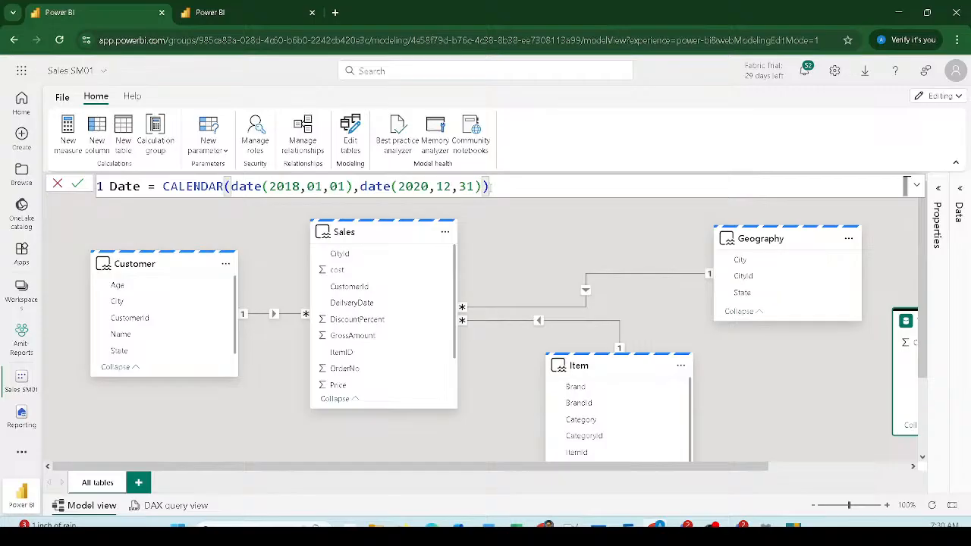
pyautogui.press('Return')
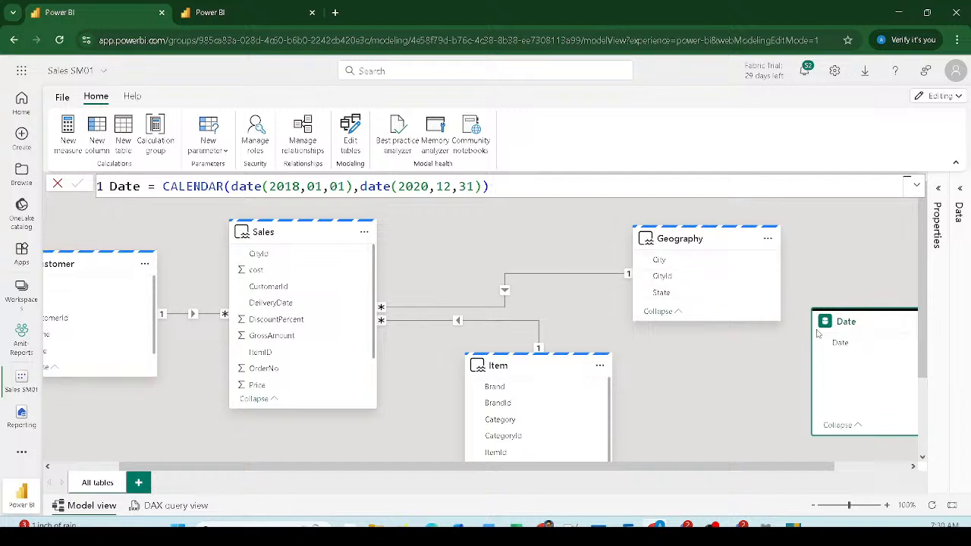
# Step: Place the Date table card between Sales and Geography and select its formula text
pyautogui.moveTo(830, 331); pyautogui.dragTo(561, 241)
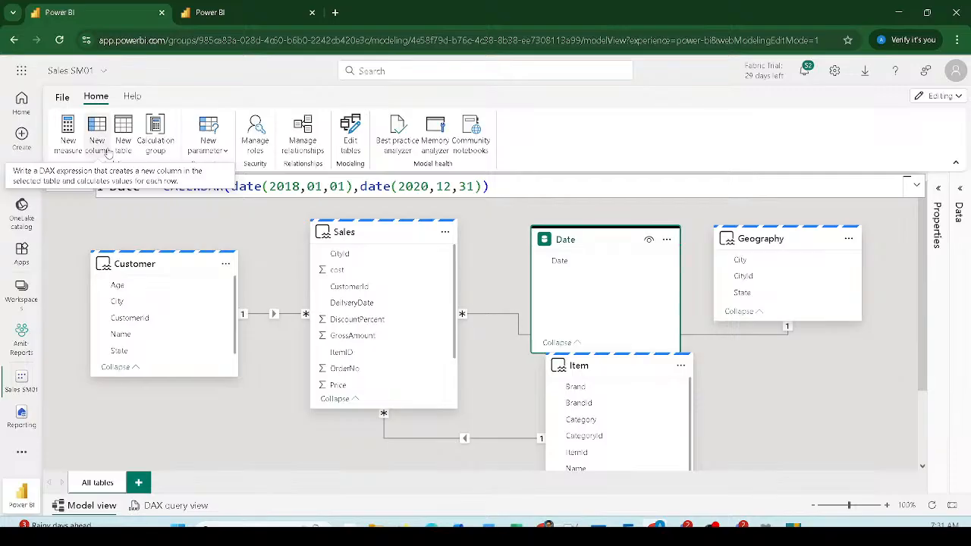
pyautogui.click(521, 184)
pyautogui.moveTo(520, 184); pyautogui.dragTo(41, 188)
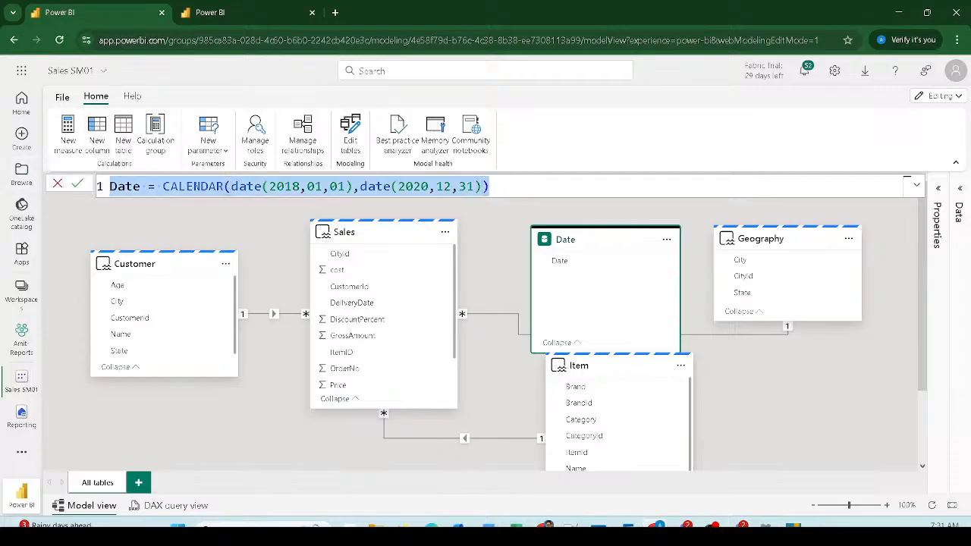
pyautogui.click(649, 524)
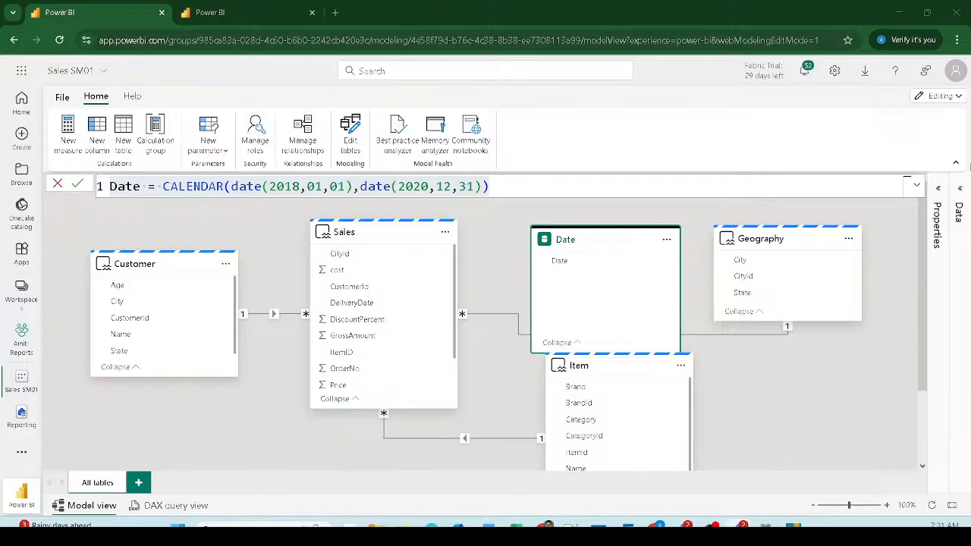
# Step: List the model's tables in the Data pane with the Date table expanded
pyautogui.click(962, 198)
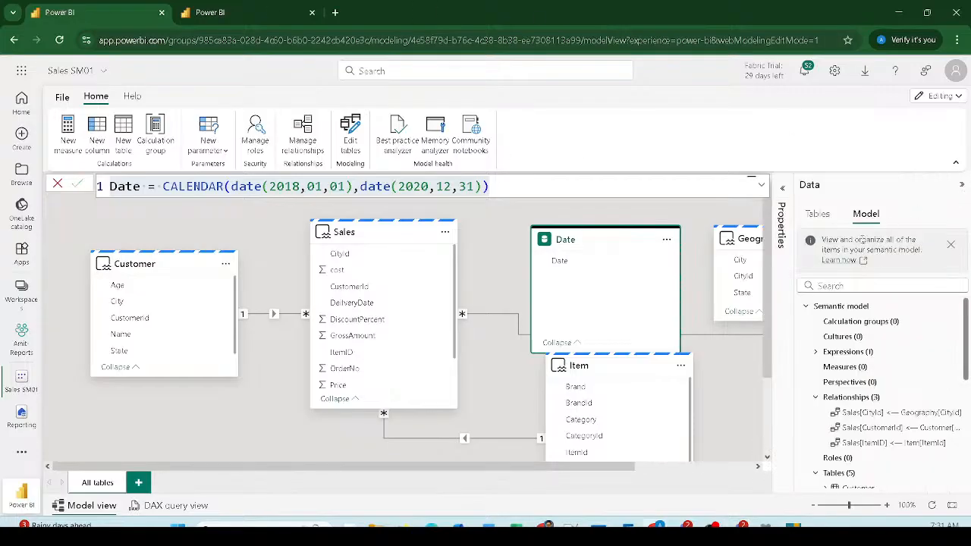
pyautogui.click(819, 215)
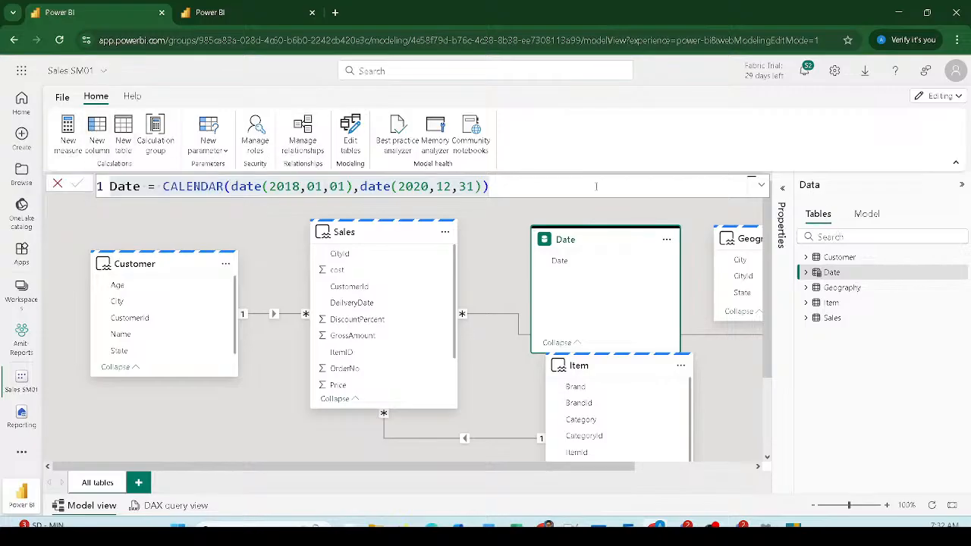
pyautogui.click(807, 273)
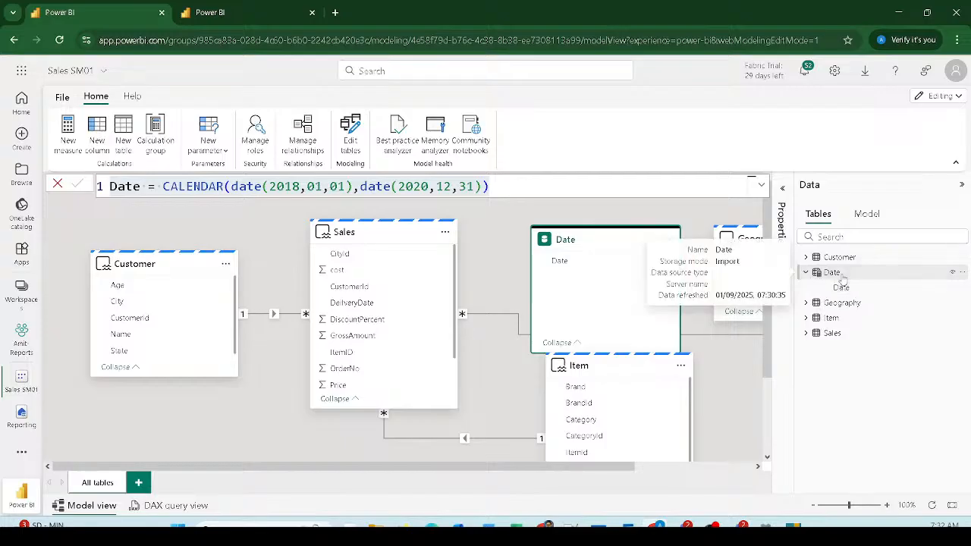
# Step: Wrap CALENDAR in ADDCOLUMNS and begin a "Month Year" column with FORMAT(
pyautogui.doubleClick(167, 186)
pyautogui.write('add')
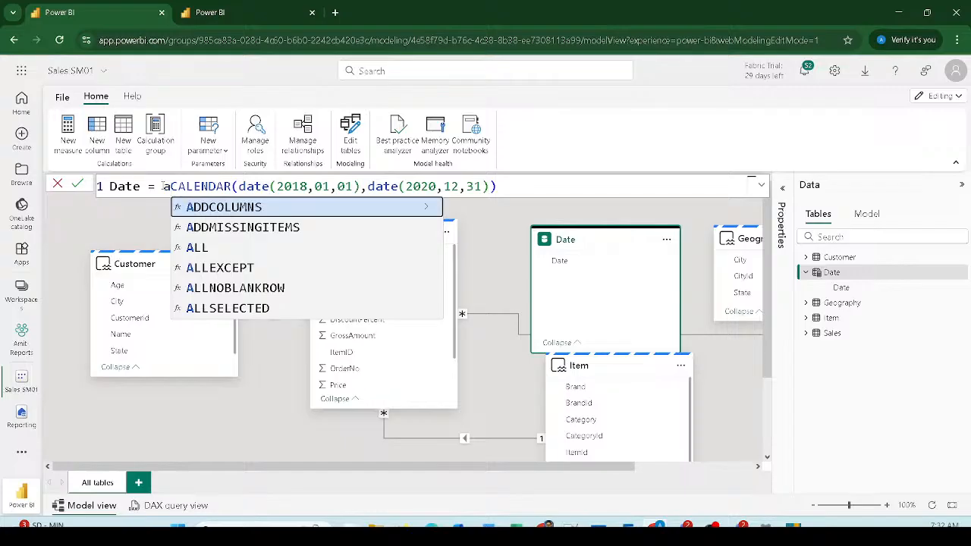
pyautogui.press('Tab')
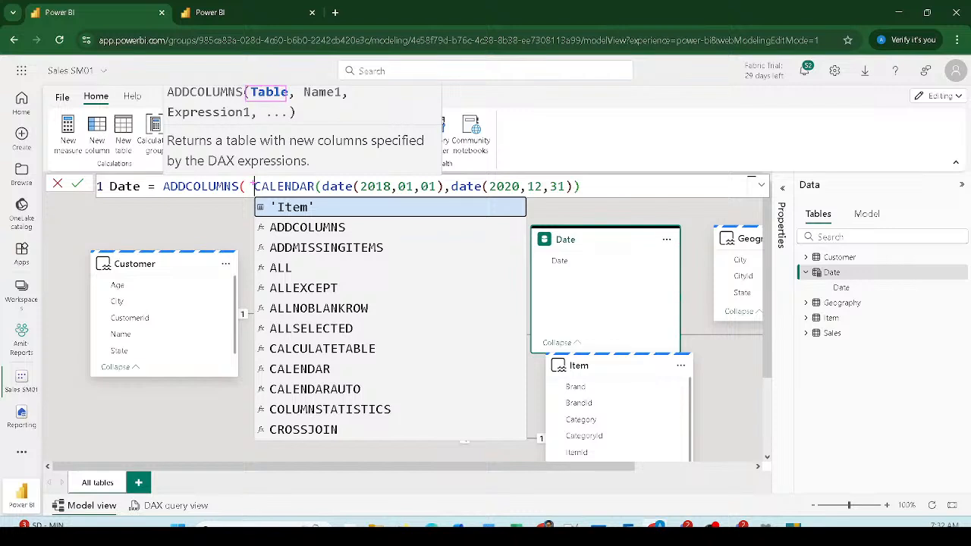
pyautogui.click(595, 189)
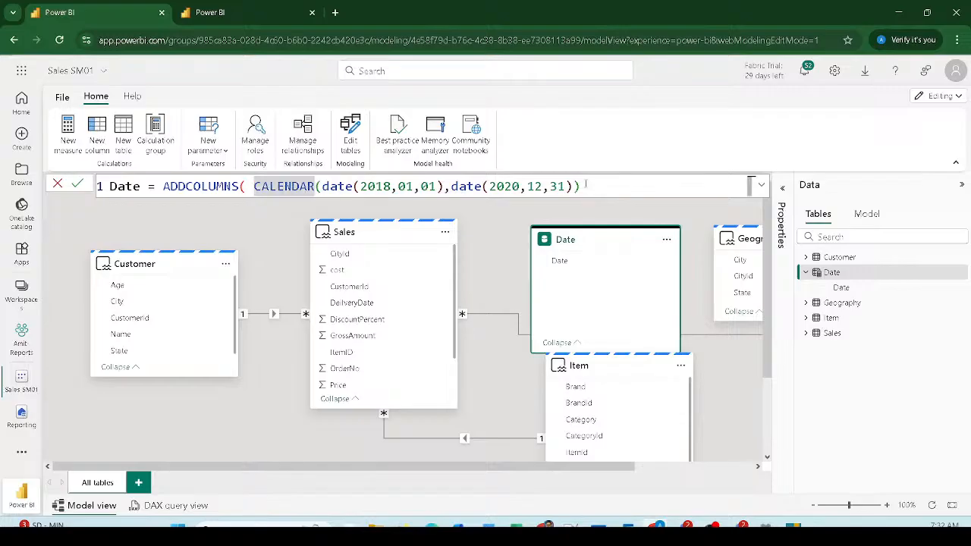
pyautogui.write(',')
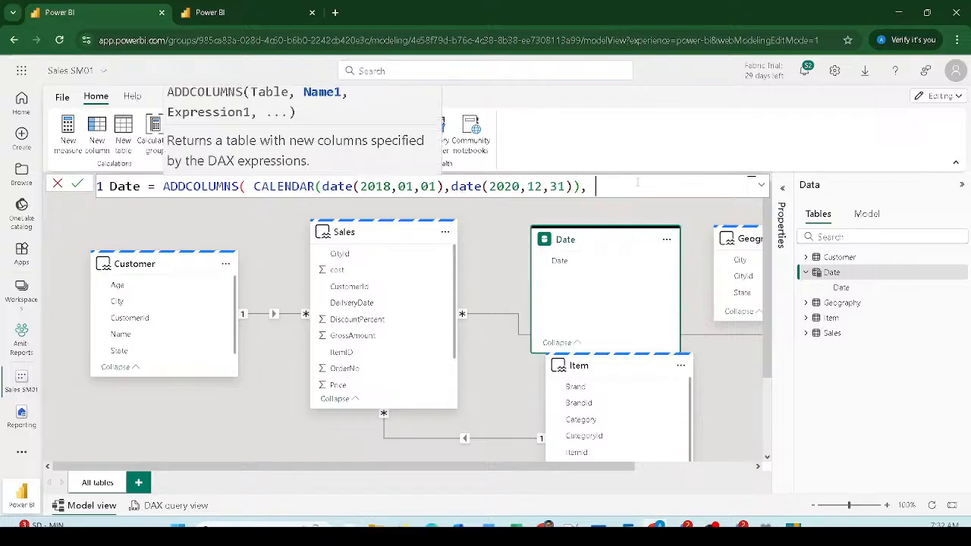
pyautogui.hotkey('shift', 'Return')
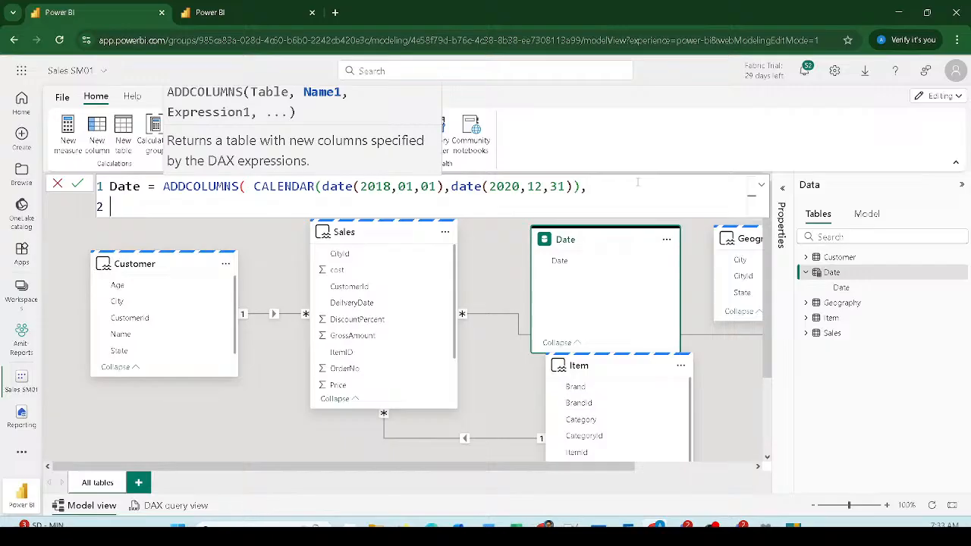
pyautogui.write('""')
pyautogui.write('Month Y')
pyautogui.write('ear",')
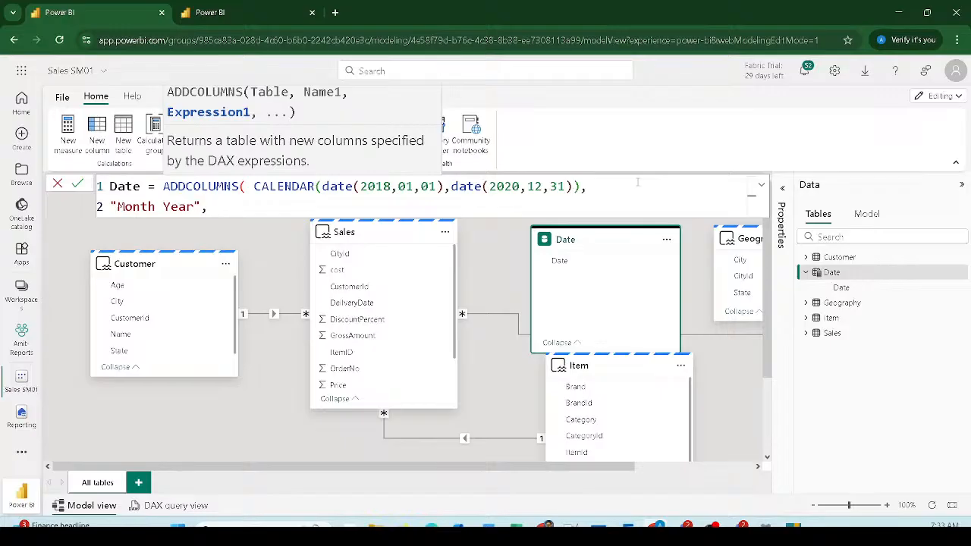
pyautogui.write('form')
pyautogui.press('Tab')
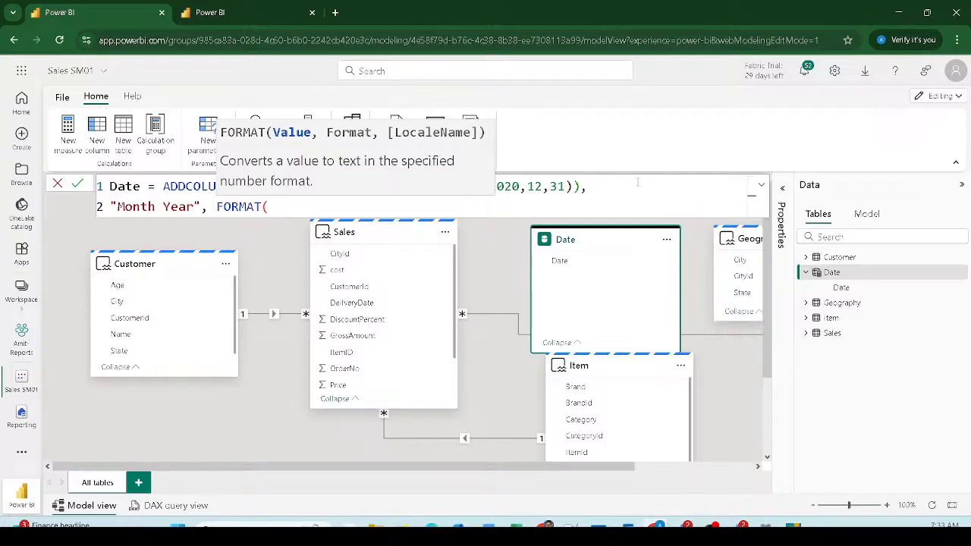
# Step: Complete the Month Year column as FORMAT([Date], "MMM-YYYY") and commit the Date table formula
pyautogui.write('[')
pyautogui.press('Tab')
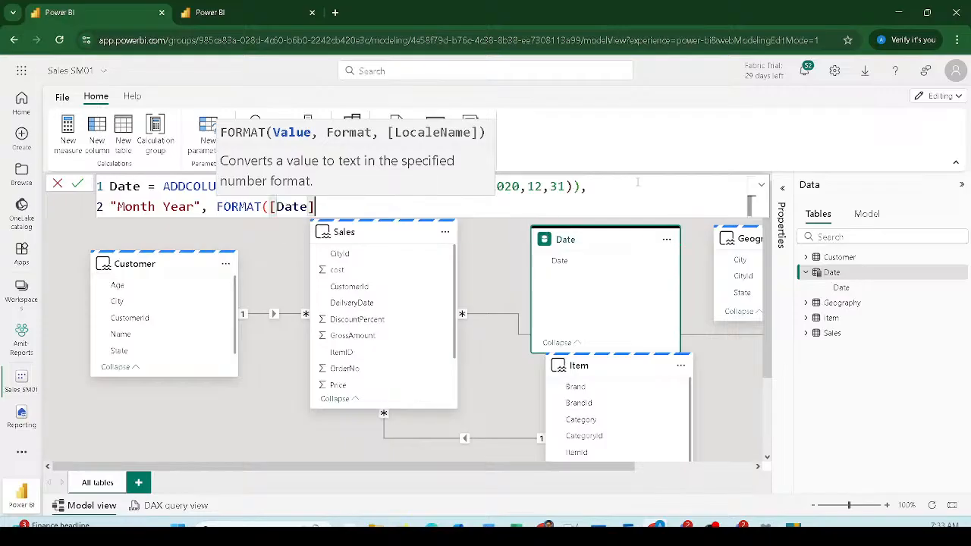
pyautogui.write(',')
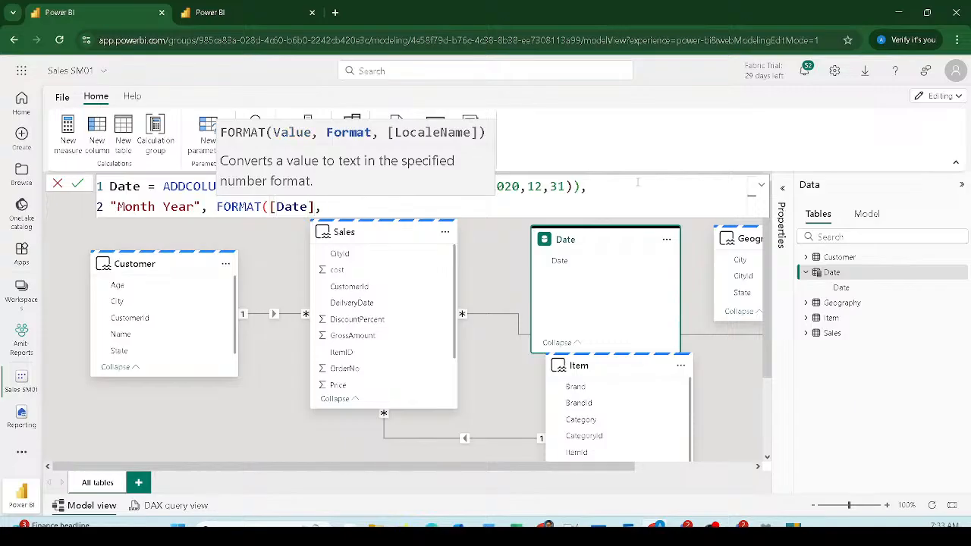
pyautogui.write(' "')
pyautogui.write('MMM-YYYY")')
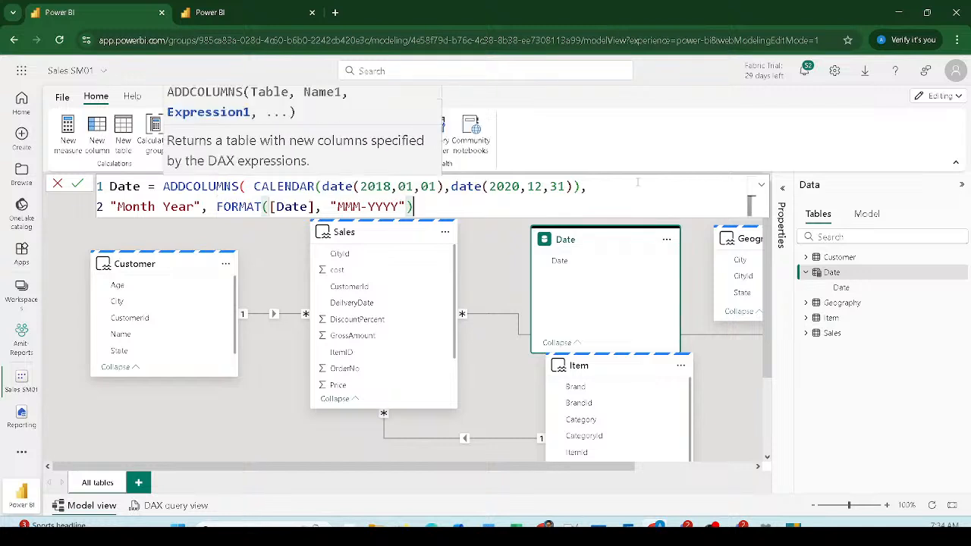
pyautogui.write(')')
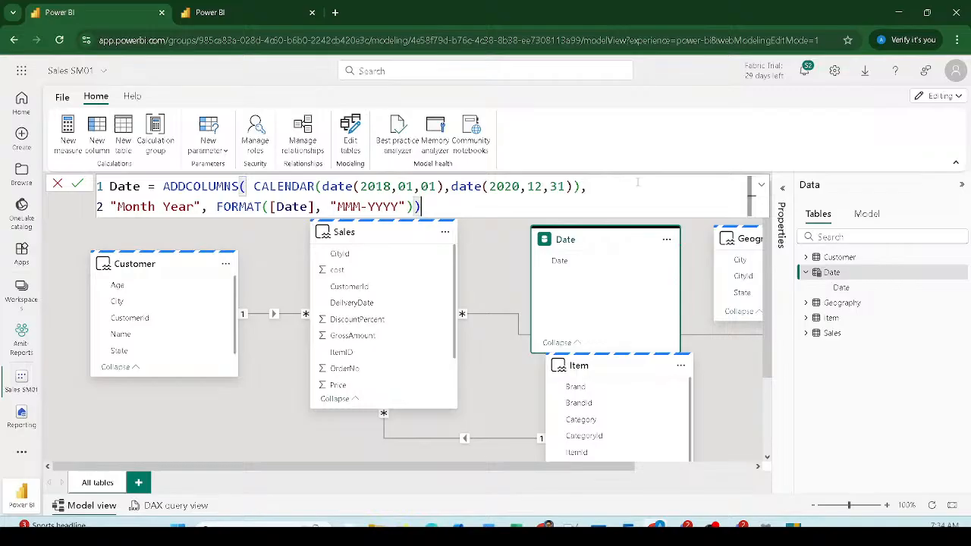
pyautogui.press('Left')
pyautogui.press('Left')
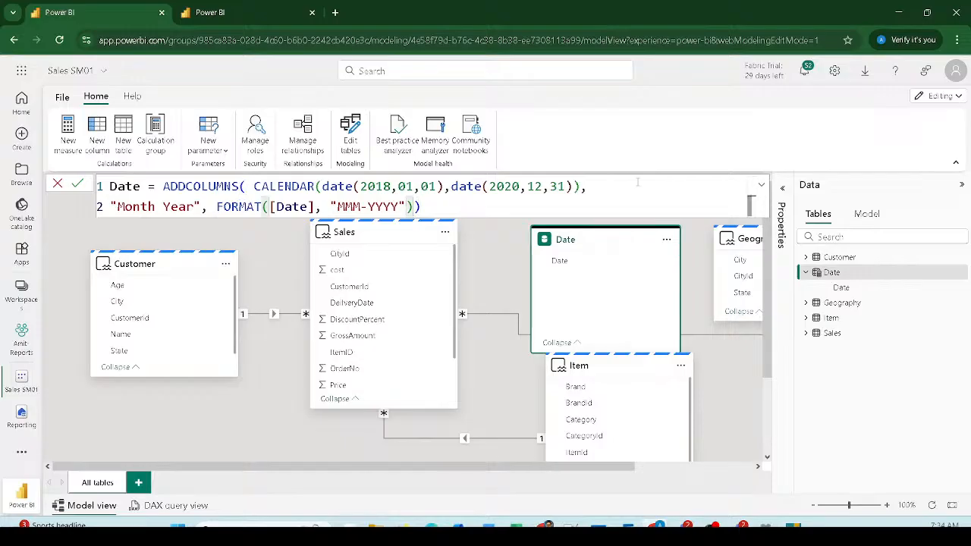
pyautogui.press('Right')
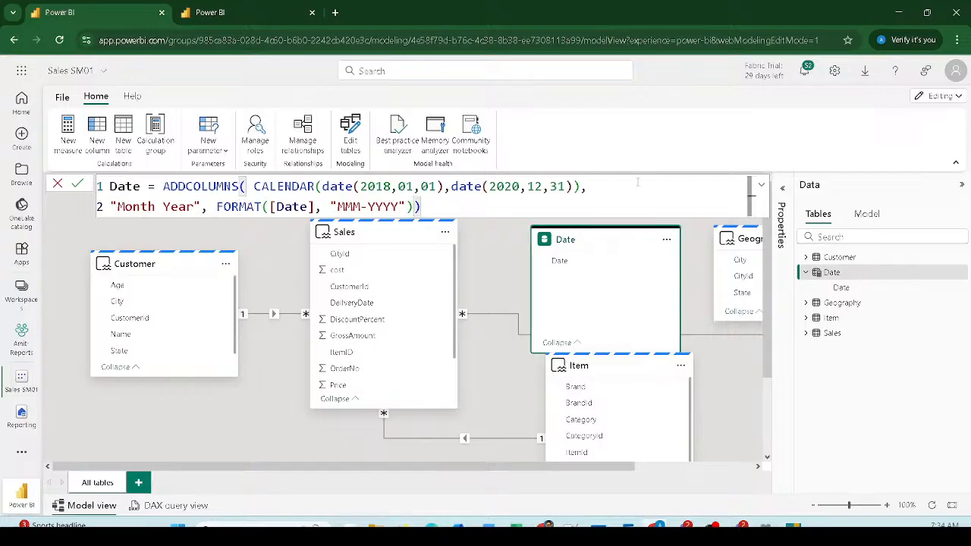
pyautogui.press('Right')
pyautogui.press('Return')
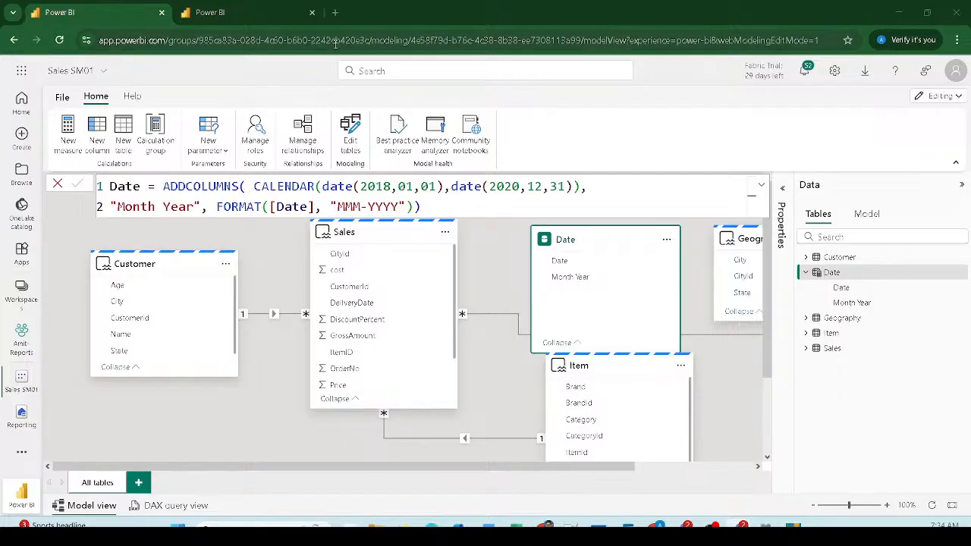
pyautogui.click(422, 186)
# Step: Replace the Date table formula with the prepared nine-line ADDCOLUMNS formula
pyautogui.hotkey('ctrl', 'a')
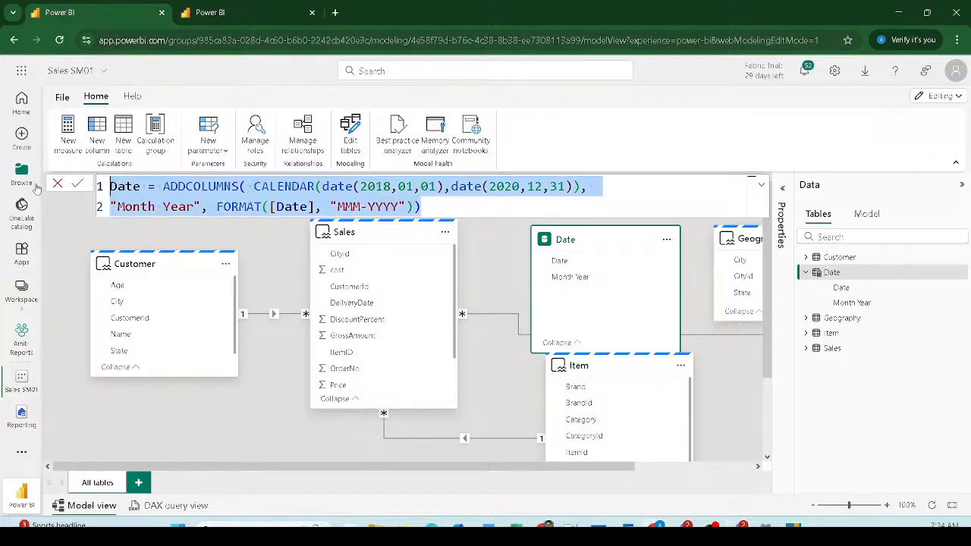
pyautogui.write('Date = ADDCOLUMNS(CALENDAR(date(2018,01,01), date(2022,10,31)) ,"Month Year", FORMAT([Date], "MMM-YYYY") ,"Month Year sort", FORMAT([Date], "YYYYMM") , "Year", YEAR([Date]) ,"Qtr Year" ,FORMAT([Date],"YYYY\\QQ"), "WeekDay", FORMAT([Date], "ddd") ,"Month", FORMAT([Date], "MMM") ,"Month sort", FORMAT([Date], "MM") )')
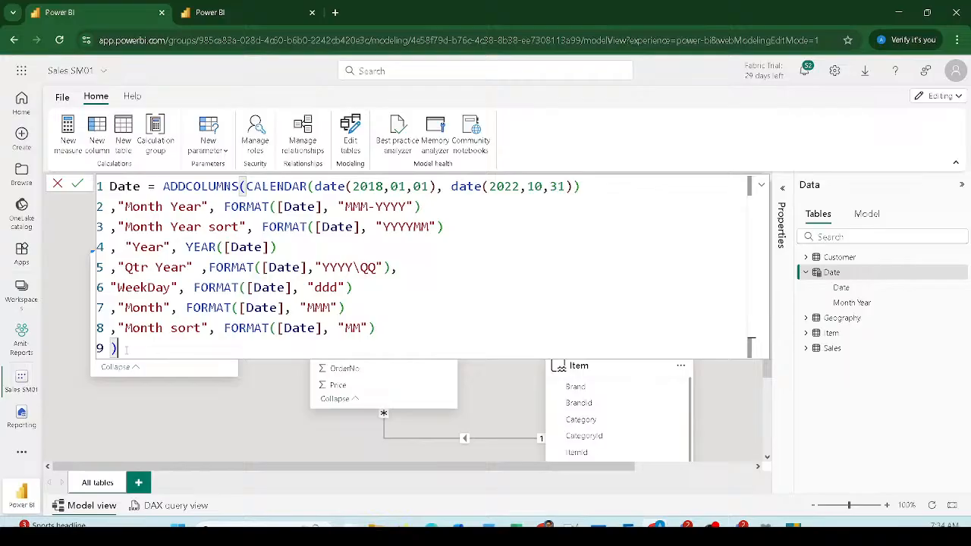
pyautogui.press('Return')
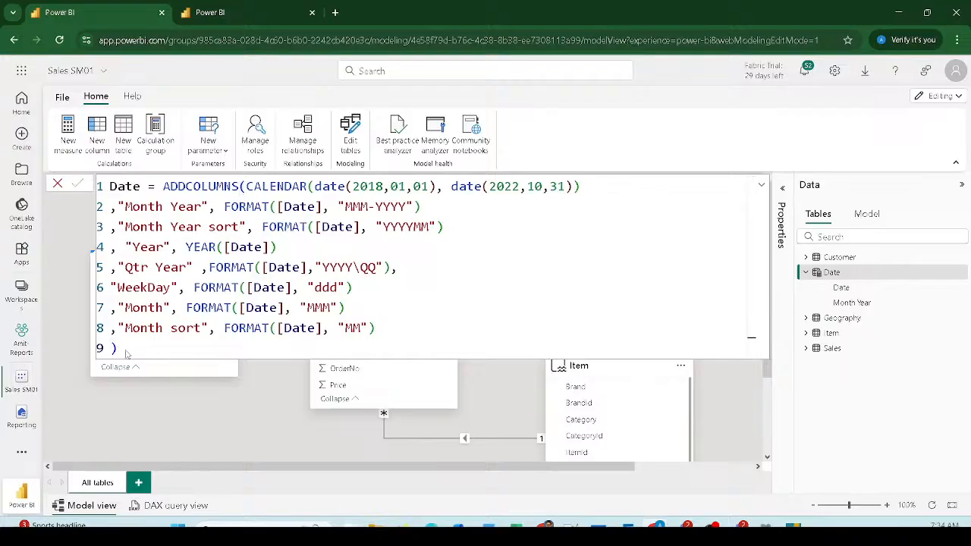
# Step: Change the end date from date(2022,10,31) to date(2020,12,31) and commit it
pyautogui.click(519, 186)
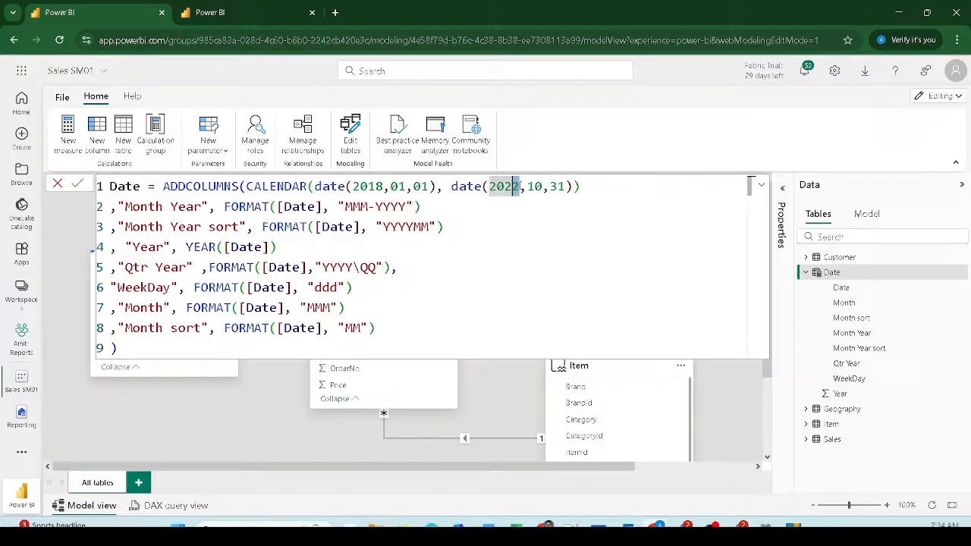
pyautogui.press('BackSpace')
pyautogui.write('0')
pyautogui.press('Return')
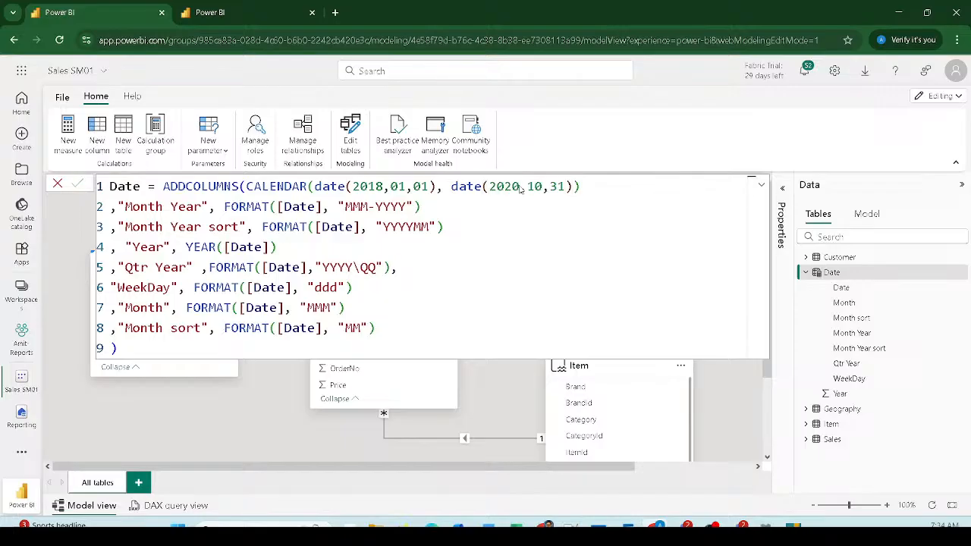
pyautogui.doubleClick(534, 186)
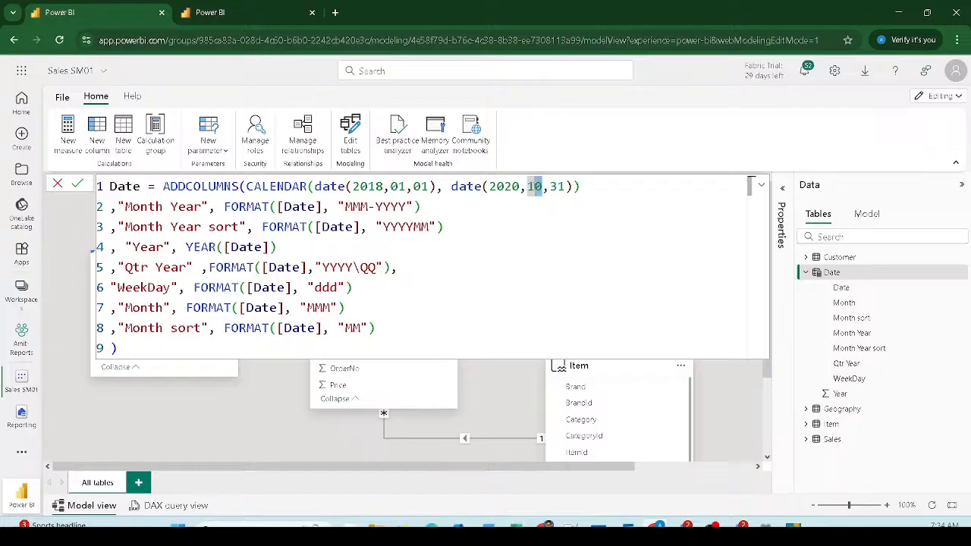
pyautogui.write('12')
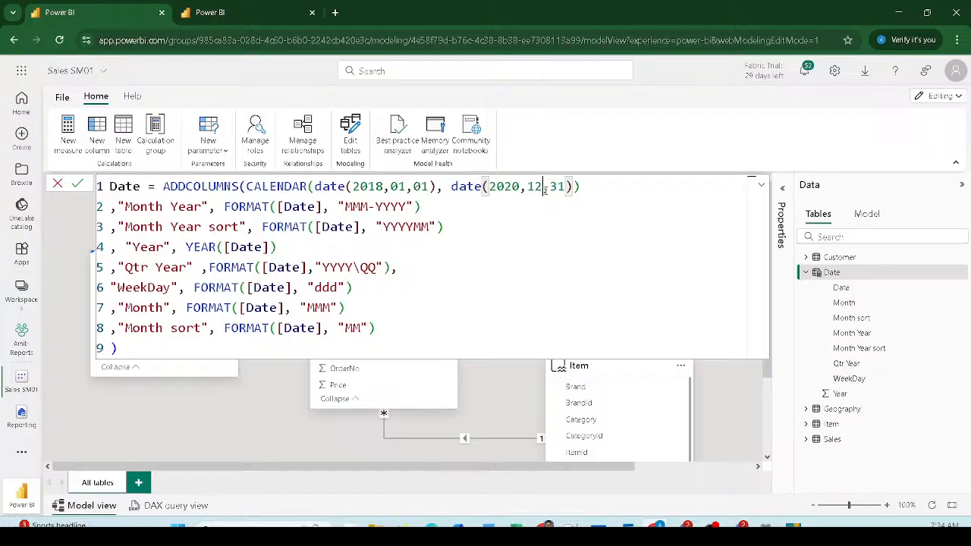
pyautogui.click(76, 186)
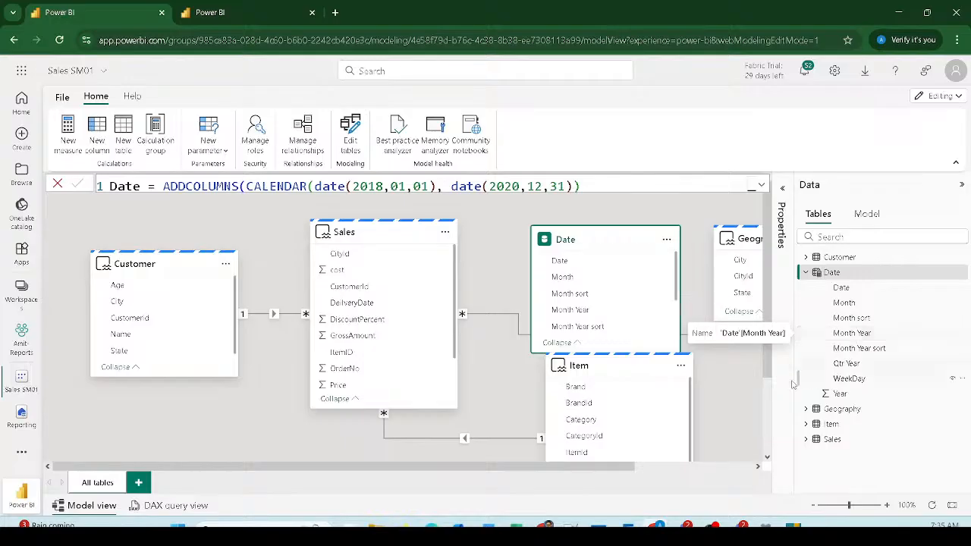
# Step: Select the Date table's Month Year column in the Data pane
pyautogui.moveTo(472, 468); pyautogui.dragTo(602, 466)
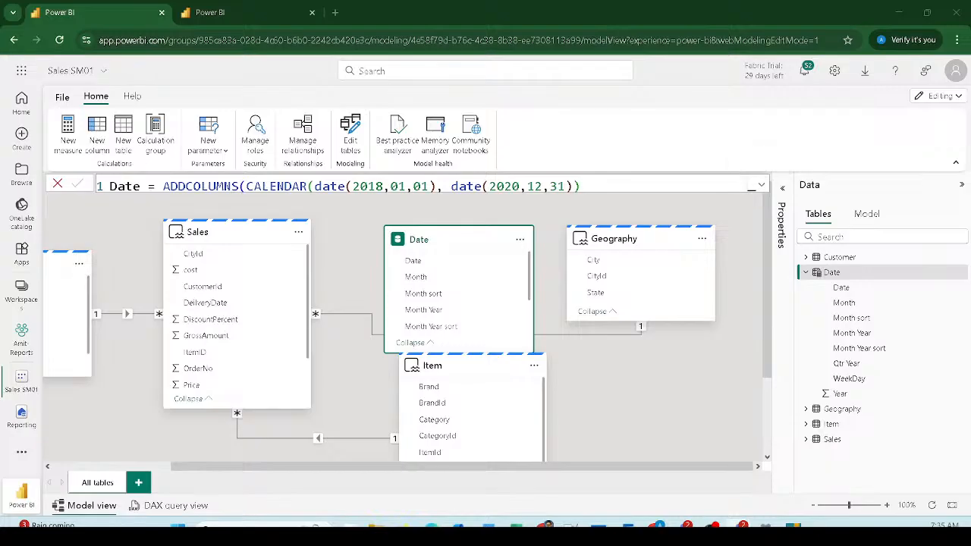
pyautogui.moveTo(199, 232)
pyautogui.click(880, 349)
pyautogui.click(861, 335)
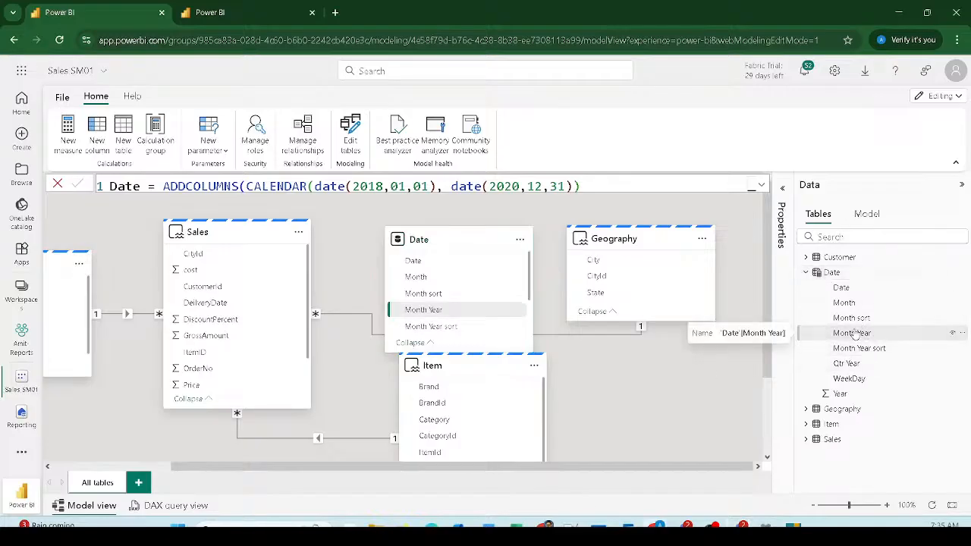
# Step: Set Month Year's Advanced Sort by column property to Month Year sort
pyautogui.click(784, 193)
pyautogui.scroll(-1, 712, 276)
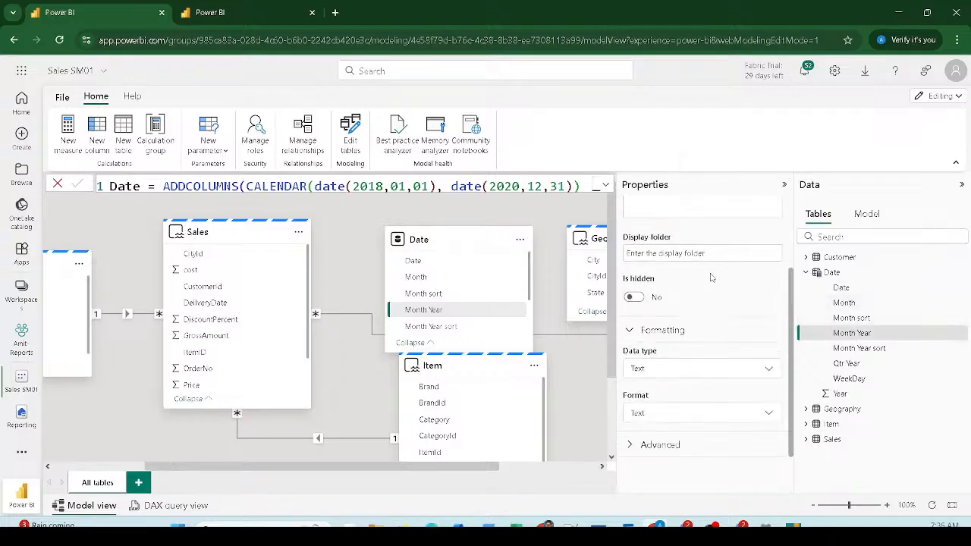
pyautogui.click(631, 447)
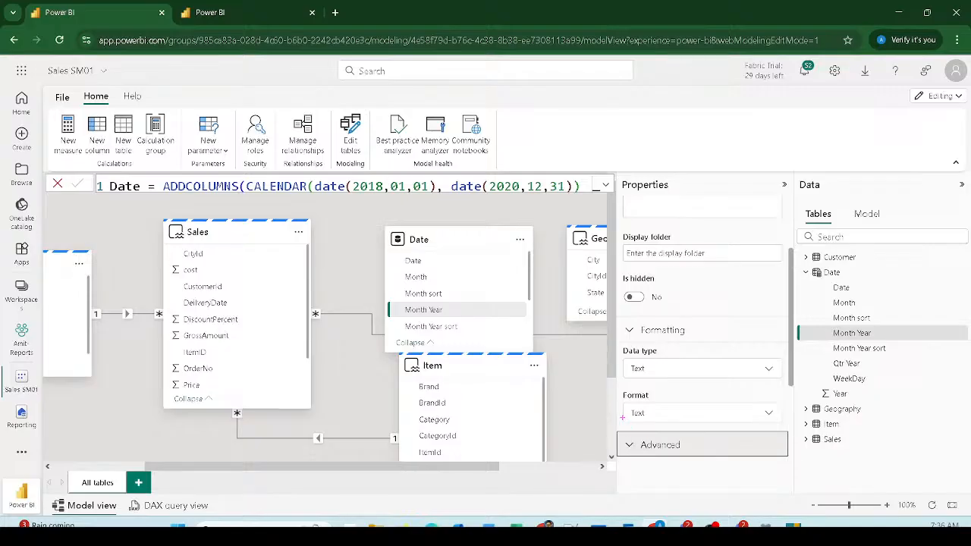
pyautogui.moveTo(611, 419); pyautogui.dragTo(767, 464)
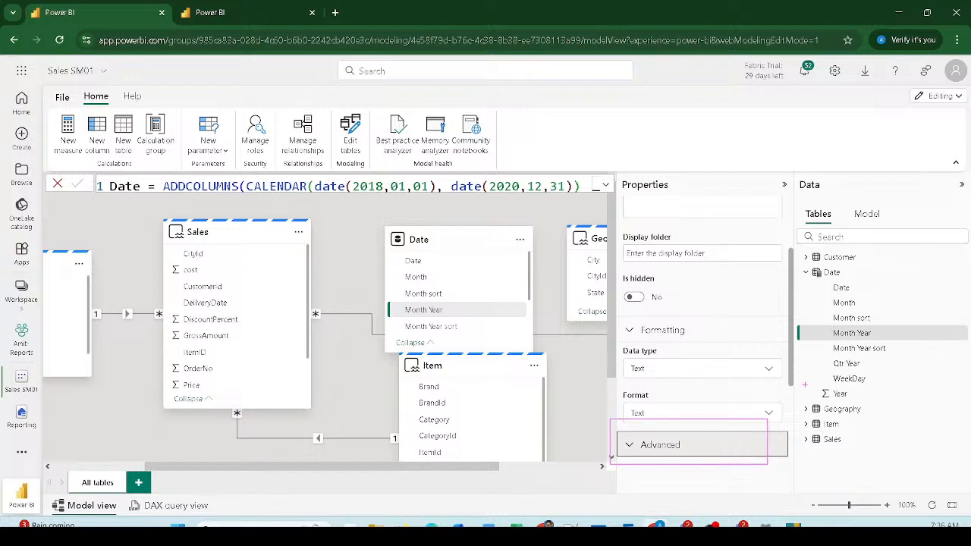
pyautogui.moveTo(767, 426); pyautogui.dragTo(824, 340)
pyautogui.moveTo(618, 173)
pyautogui.mouseDown()
pyautogui.moveTo(681, 208)
pyautogui.moveTo(727, 208)
pyautogui.mouseUp()
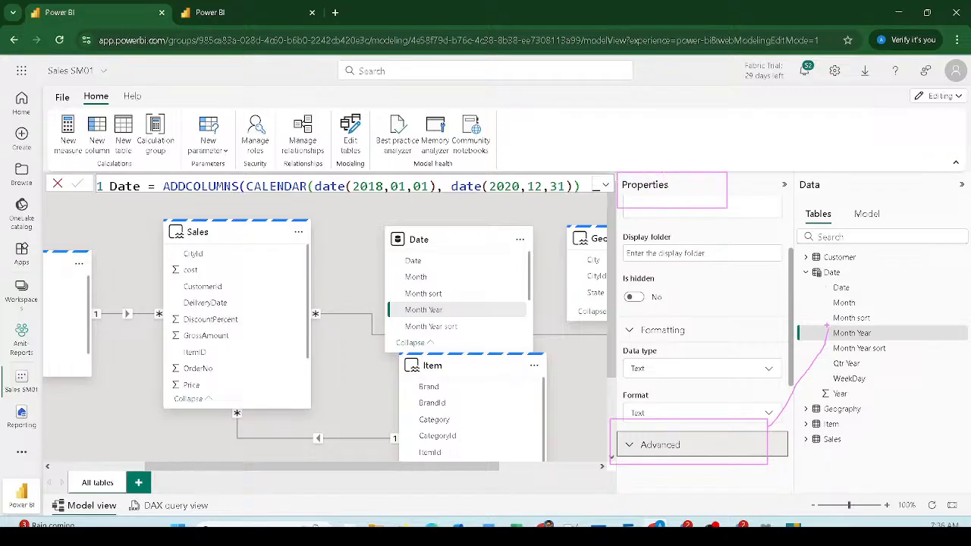
pyautogui.moveTo(826, 327)
pyautogui.mouseDown()
pyautogui.moveTo(715, 232)
pyautogui.moveTo(819, 346)
pyautogui.moveTo(898, 339)
pyautogui.mouseUp()
pyautogui.press('Escape')
pyautogui.click(681, 442)
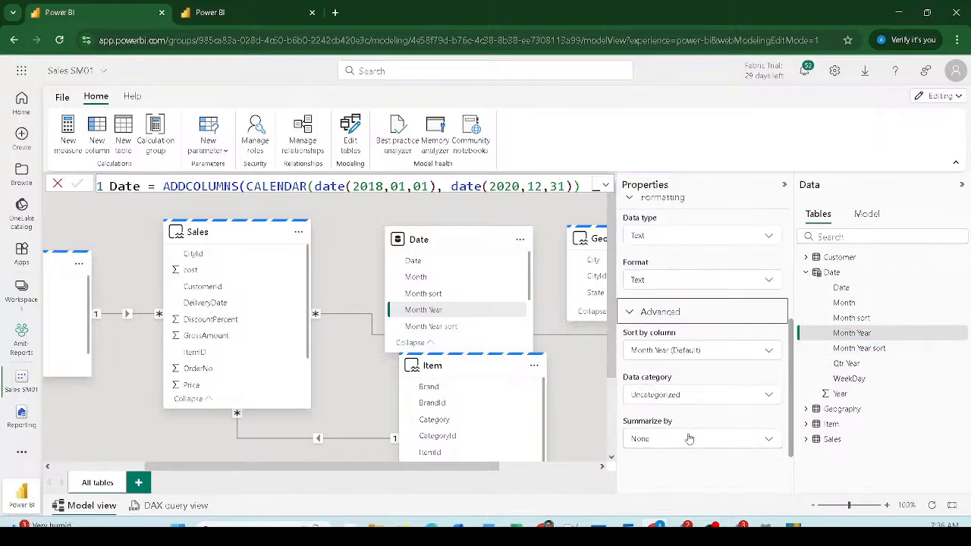
pyautogui.click(675, 350)
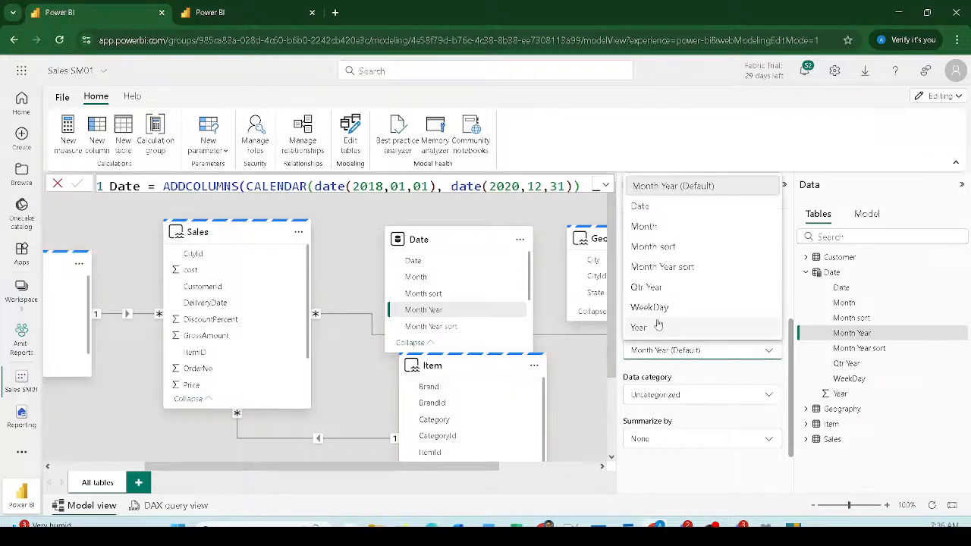
pyautogui.click(663, 270)
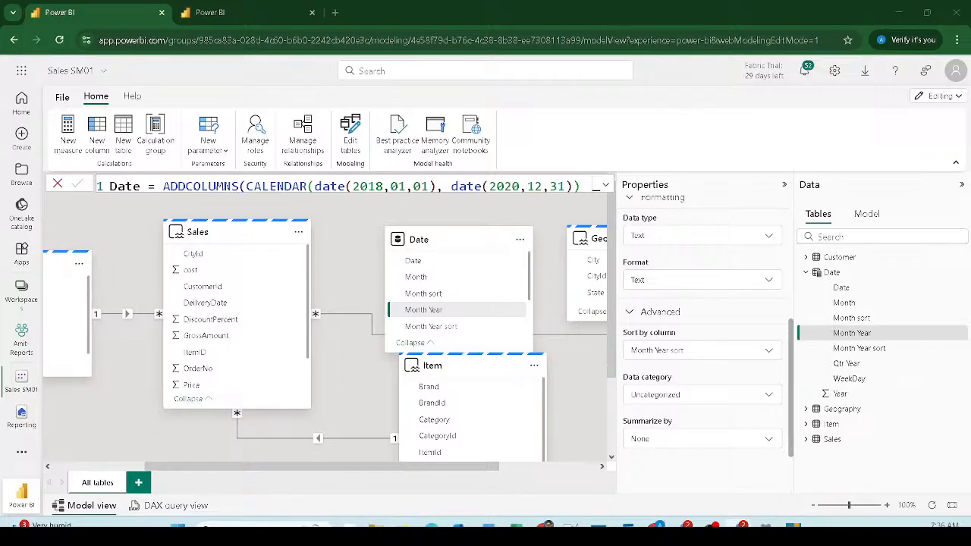
# Step: Review the semantic model's Direct Lake settings without changing anything
pyautogui.click(859, 217)
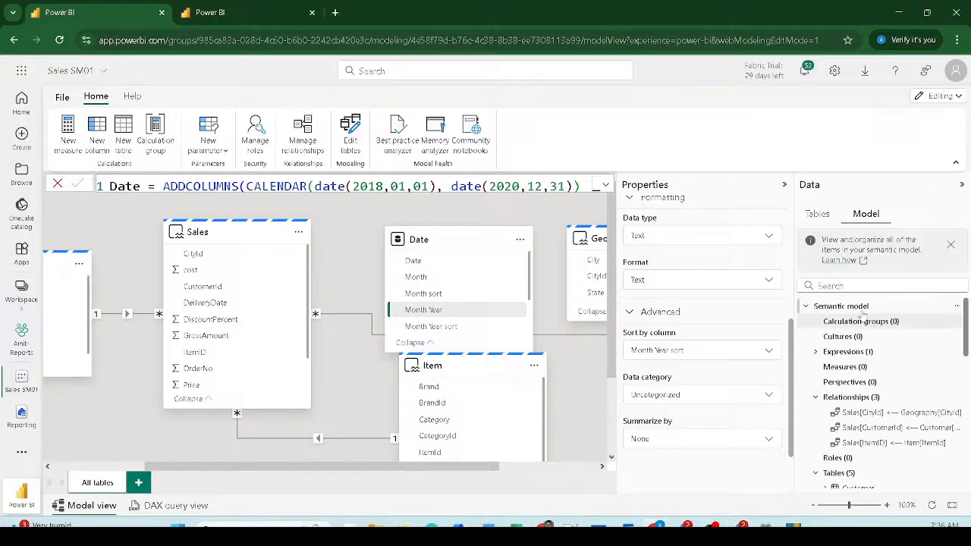
pyautogui.click(868, 309)
pyautogui.click(689, 396)
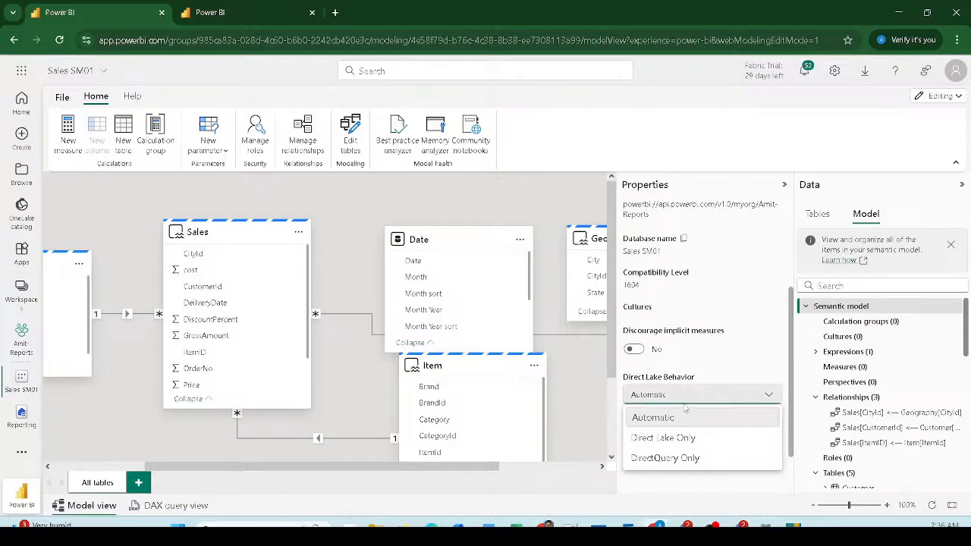
pyautogui.click(756, 371)
# Step: Return to the Tables list and select the Date table to view its formula
pyautogui.scroll(3, 793, 347)
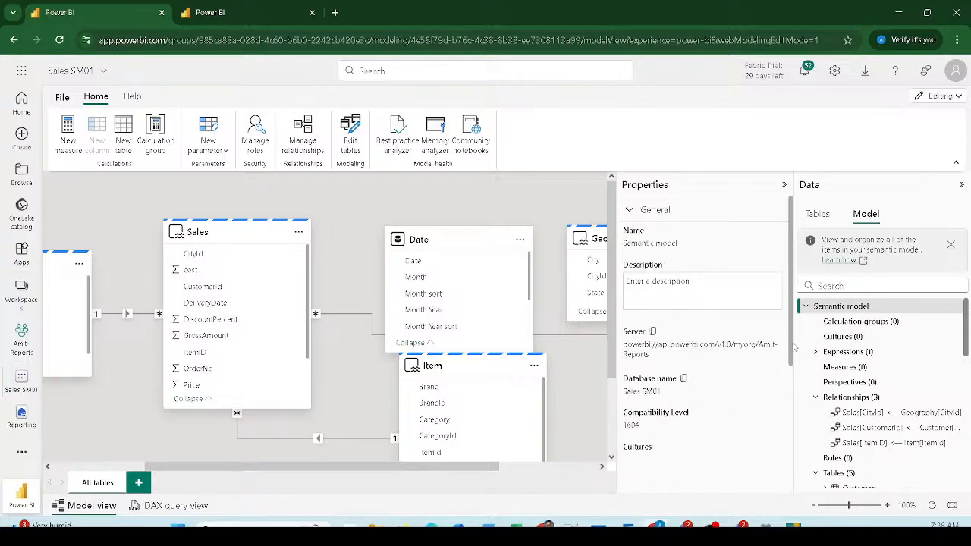
pyautogui.click(817, 214)
pyautogui.click(831, 272)
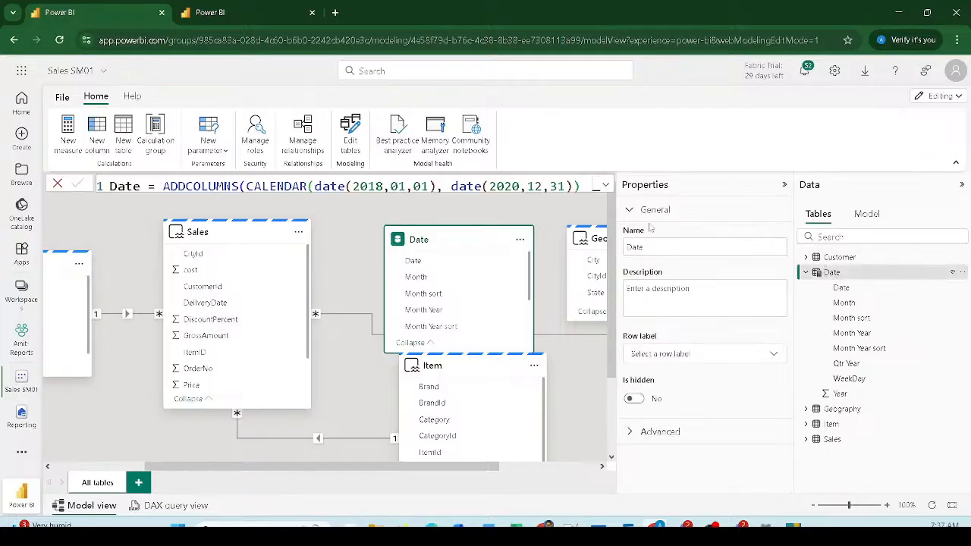
pyautogui.click(606, 184)
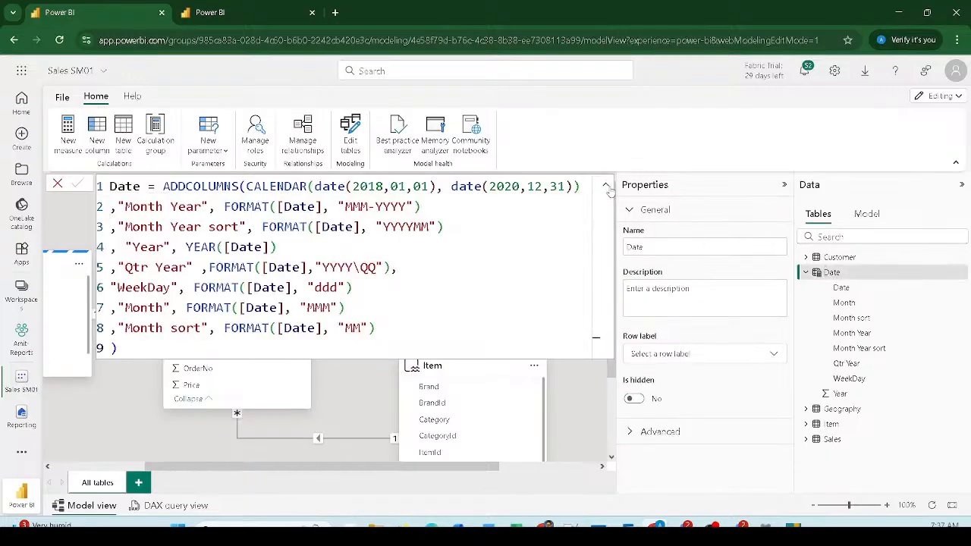
pyautogui.doubleClick(406, 227)
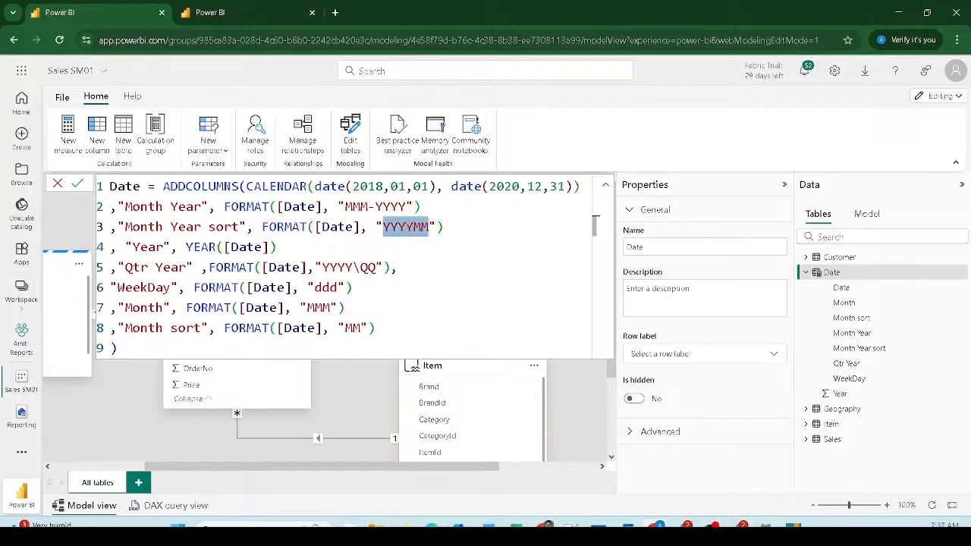
pyautogui.click(444, 227)
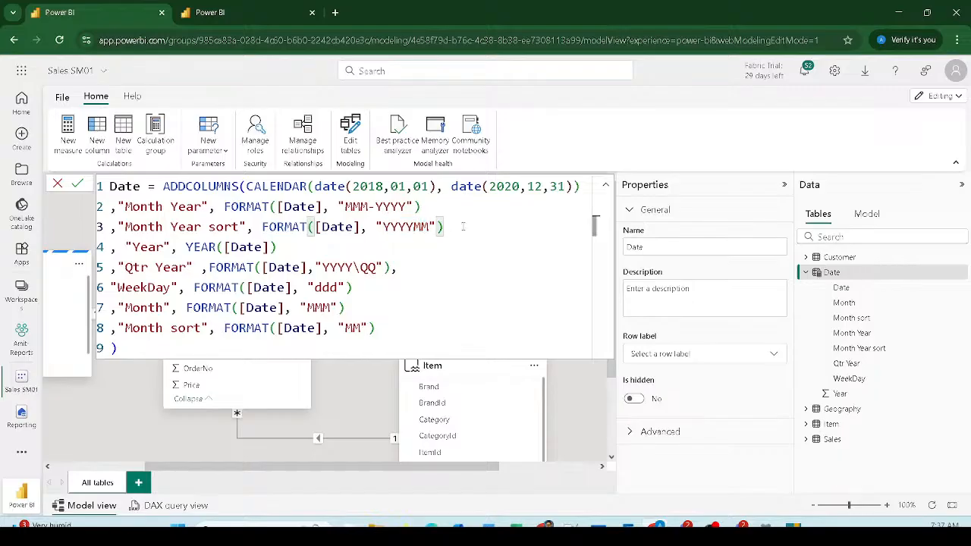
pyautogui.moveTo(443, 227); pyautogui.dragTo(107, 241)
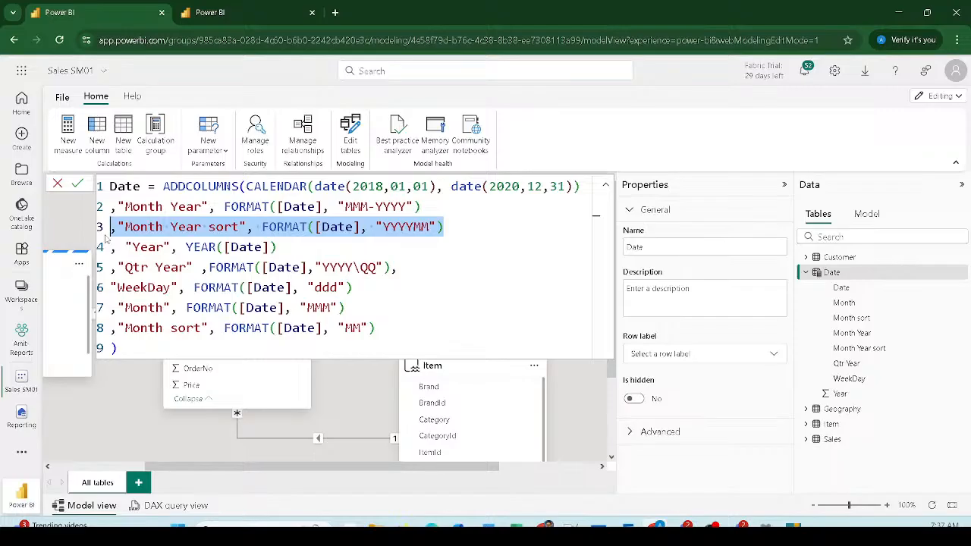
pyautogui.doubleClick(405, 226)
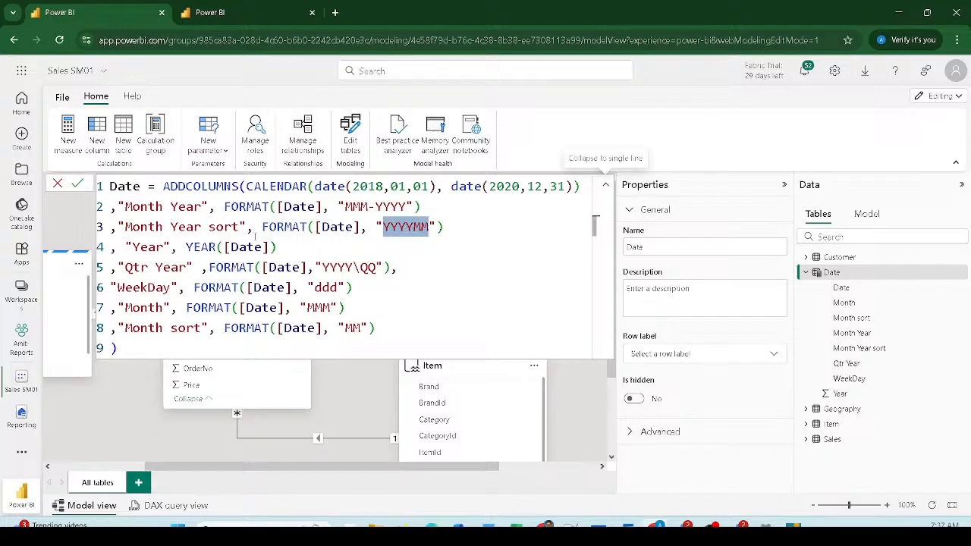
pyautogui.click(147, 327)
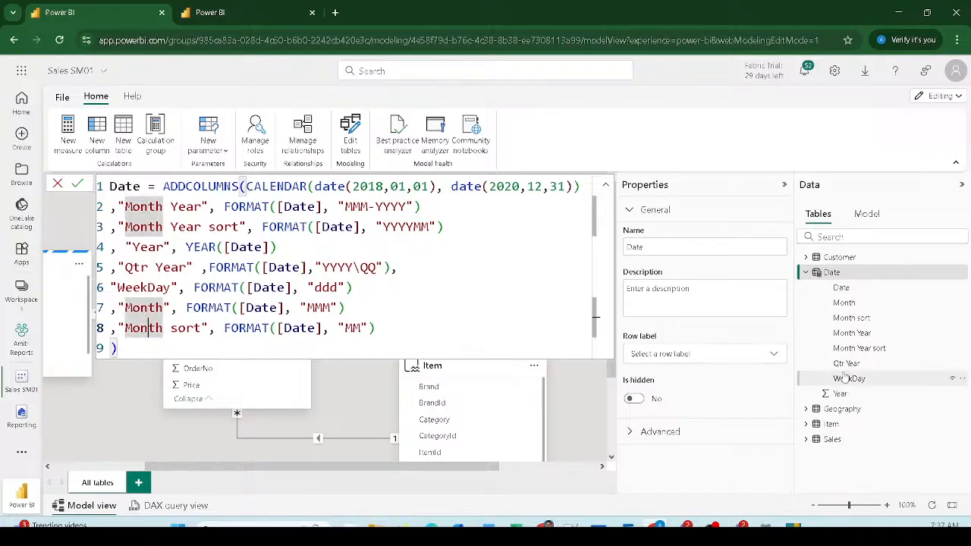
# Step: Set the Month column's Advanced Sort by column property to Month sort
pyautogui.click(843, 303)
pyautogui.scroll(-2, 701, 401)
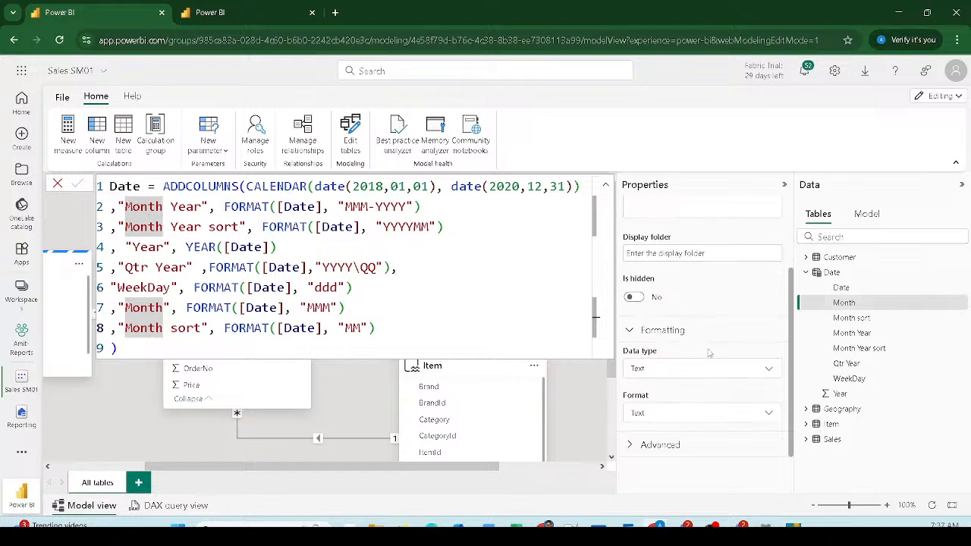
pyautogui.click(651, 444)
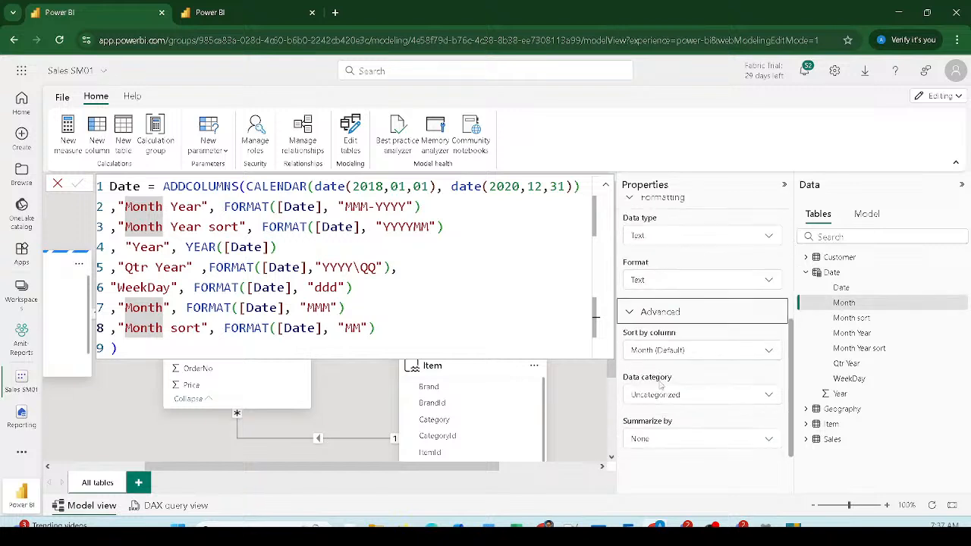
pyautogui.click(660, 353)
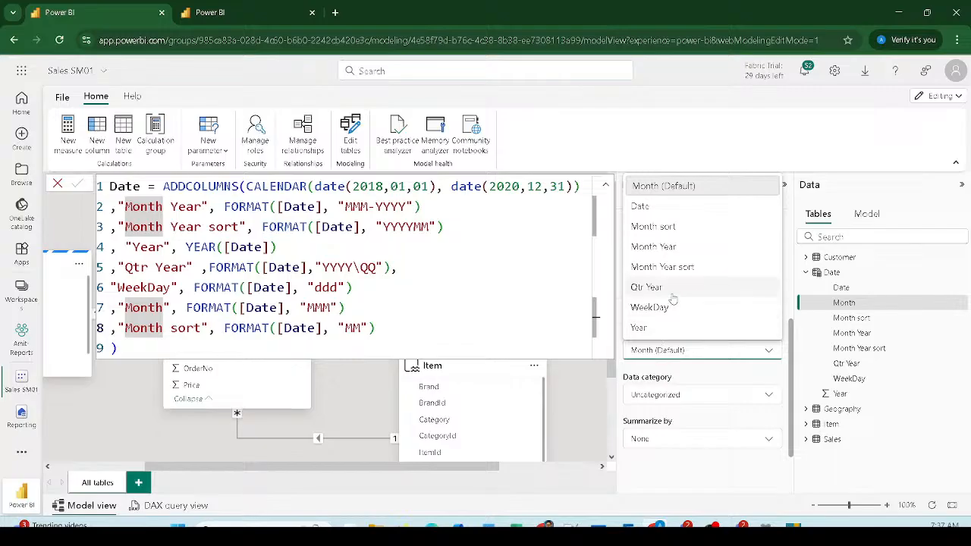
pyautogui.click(659, 227)
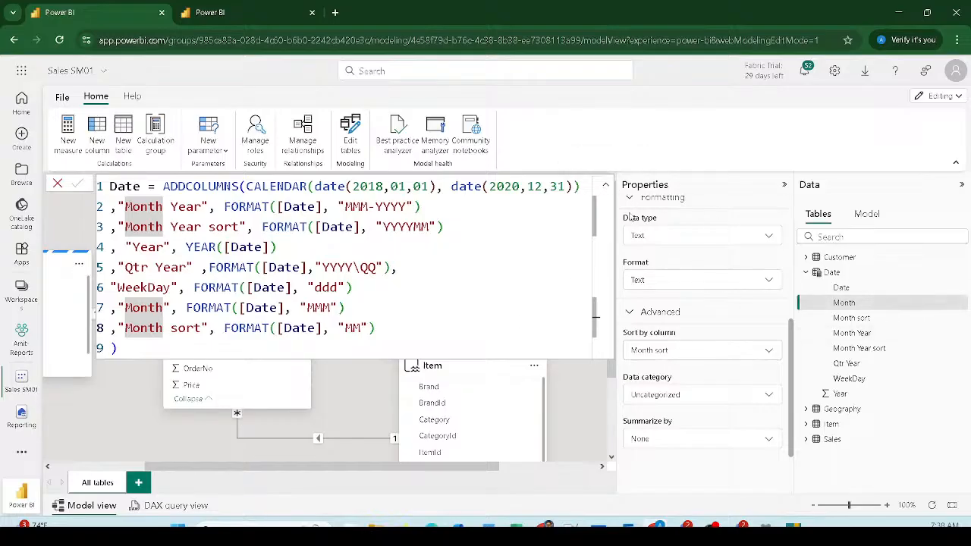
# Step: Collapse the formula bar to one line and open the Date table's More options menu
pyautogui.click(602, 186)
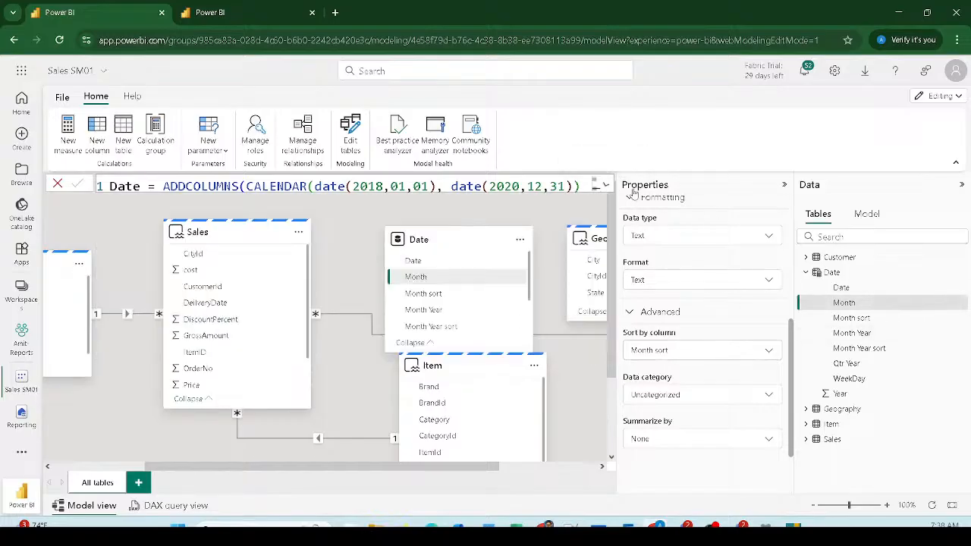
pyautogui.click(833, 275)
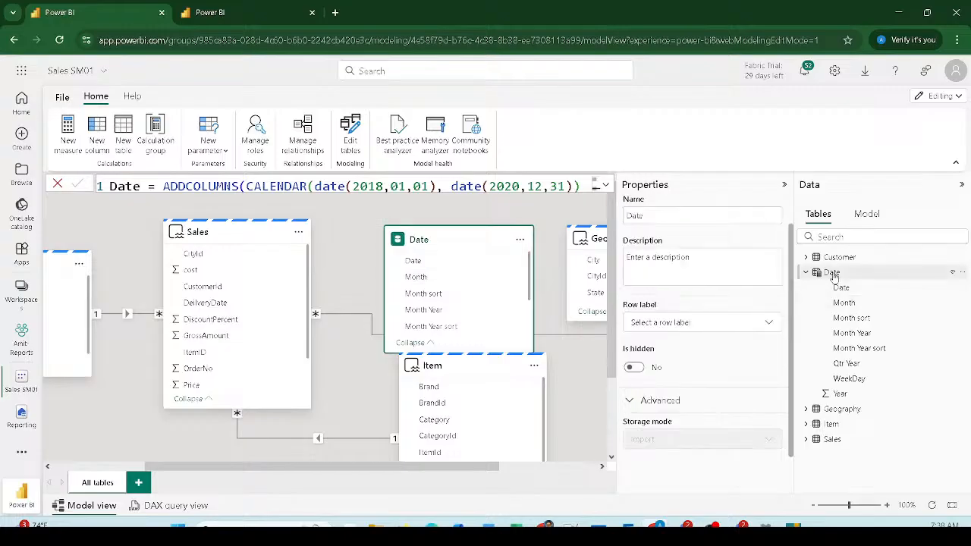
pyautogui.click(962, 275)
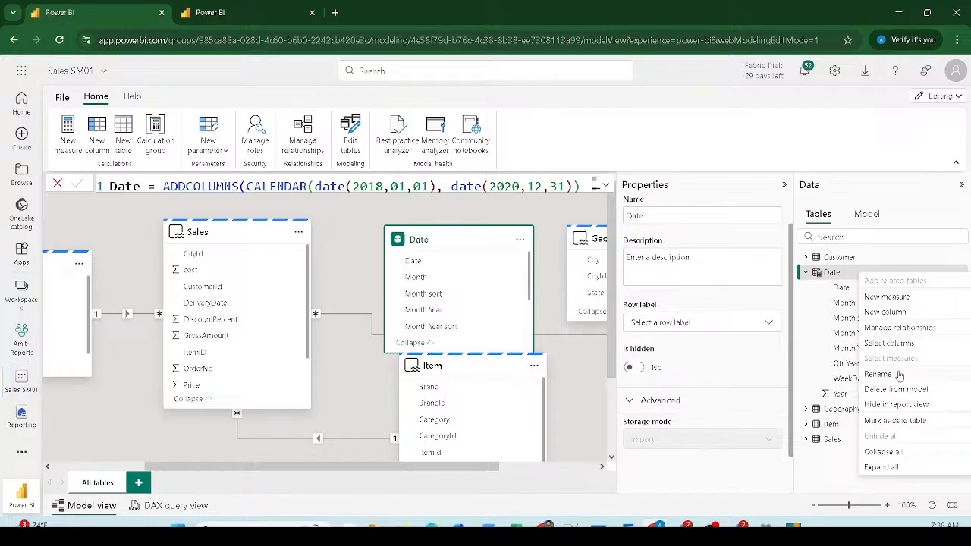
# Step: Mark Date as a date table using its Date column and save
pyautogui.click(894, 422)
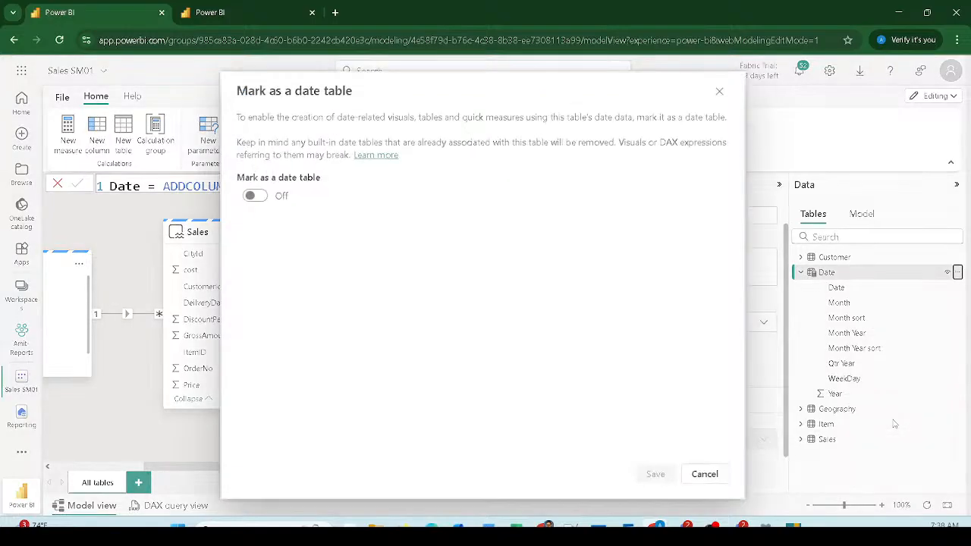
pyautogui.click(255, 196)
pyautogui.click(265, 241)
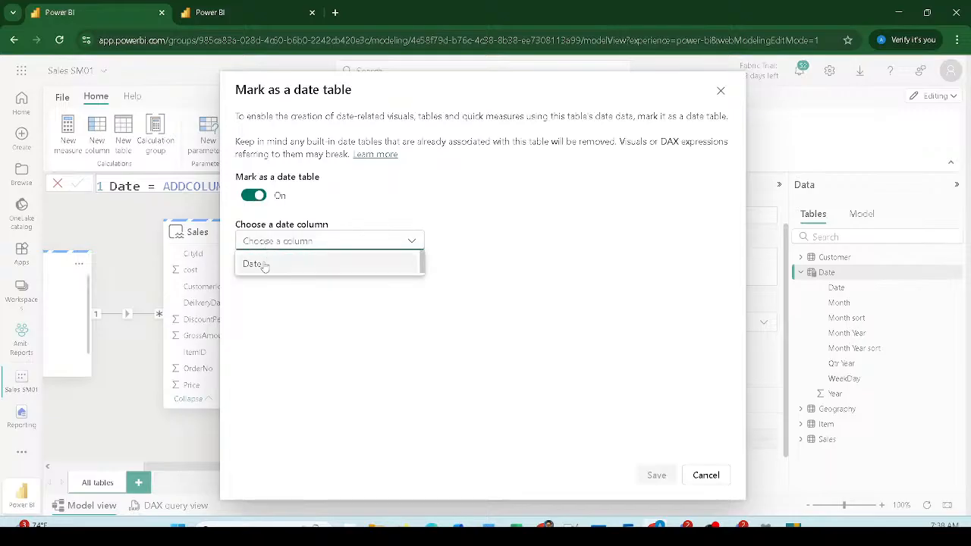
pyautogui.click(258, 264)
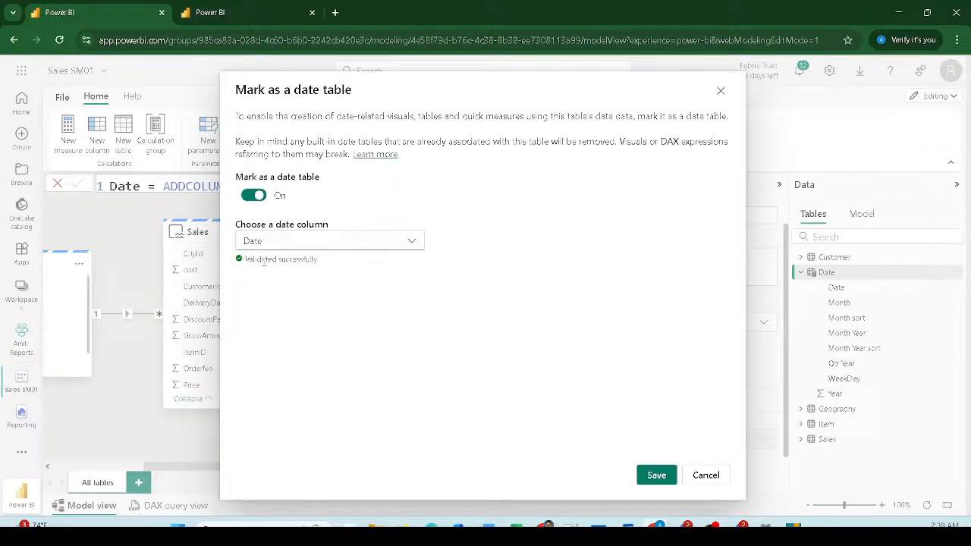
pyautogui.click(656, 474)
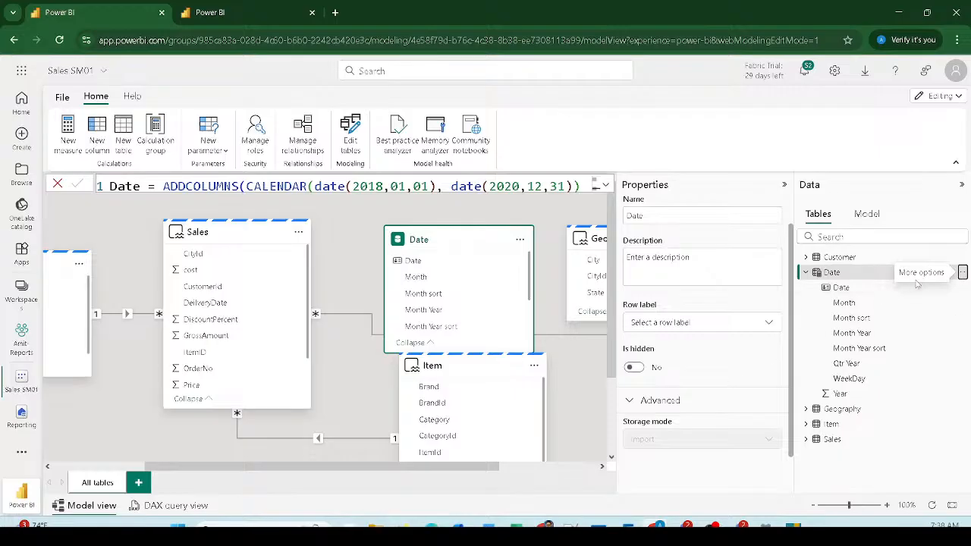
# Step: Reopen the Date table's date-table settings to review them, then close without changes
pyautogui.click(962, 272)
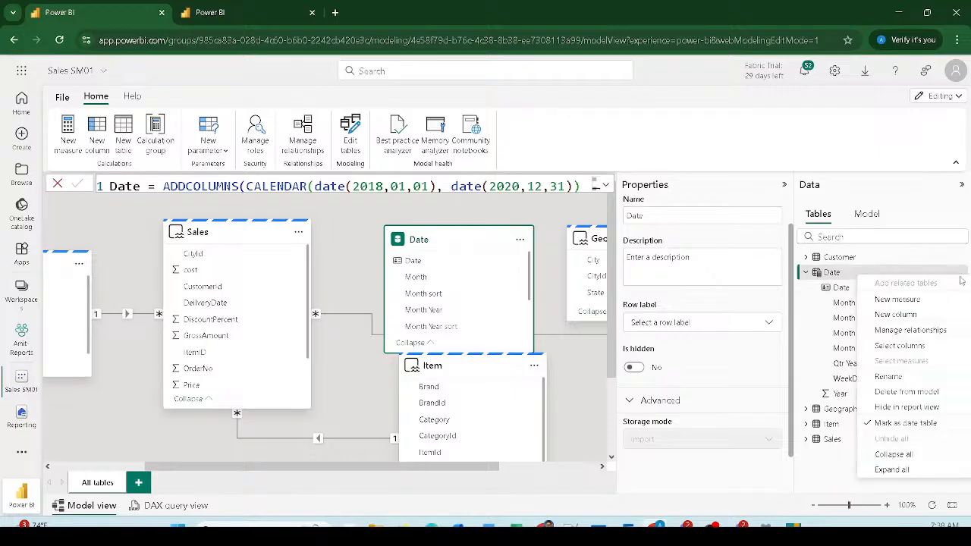
pyautogui.click(896, 425)
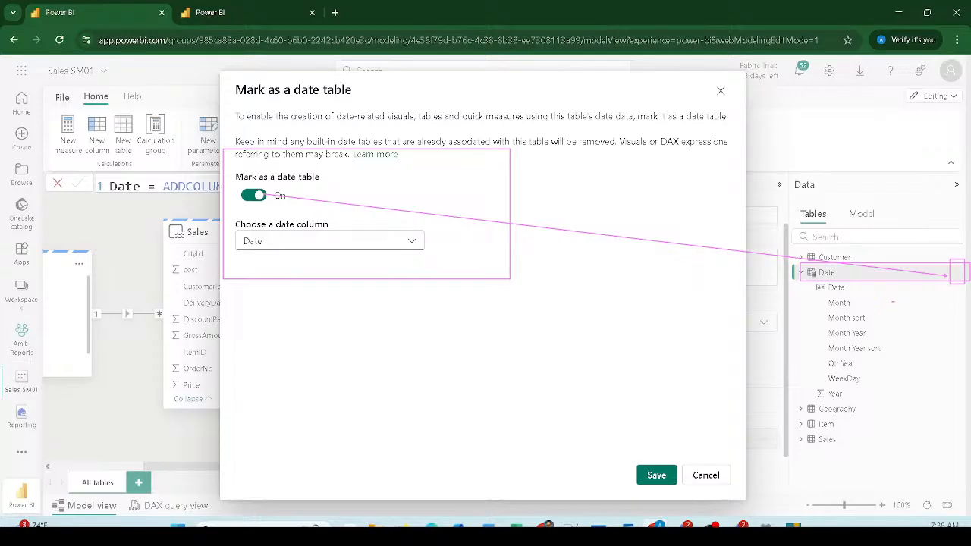
pyautogui.moveTo(892, 302)
pyautogui.mouseDown()
pyautogui.moveTo(904, 285)
pyautogui.moveTo(922, 300)
pyautogui.moveTo(945, 282)
pyautogui.moveTo(948, 309)
pyautogui.moveTo(951, 300)
pyautogui.moveTo(970, 307)
pyautogui.mouseUp()
pyautogui.moveTo(664, 449)
pyautogui.mouseDown()
pyautogui.moveTo(635, 483)
pyautogui.moveTo(683, 463)
pyautogui.moveTo(634, 450)
pyautogui.mouseUp()
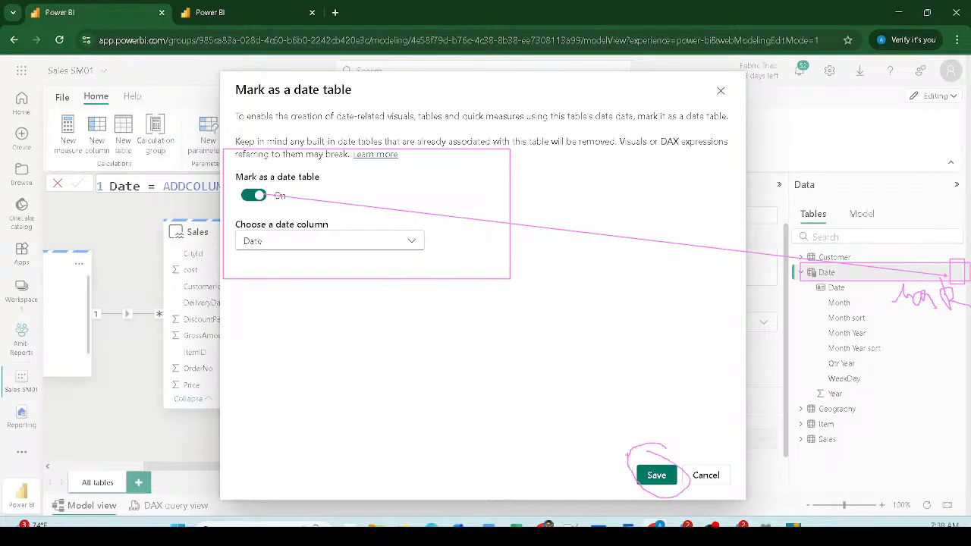
pyautogui.press('Escape')
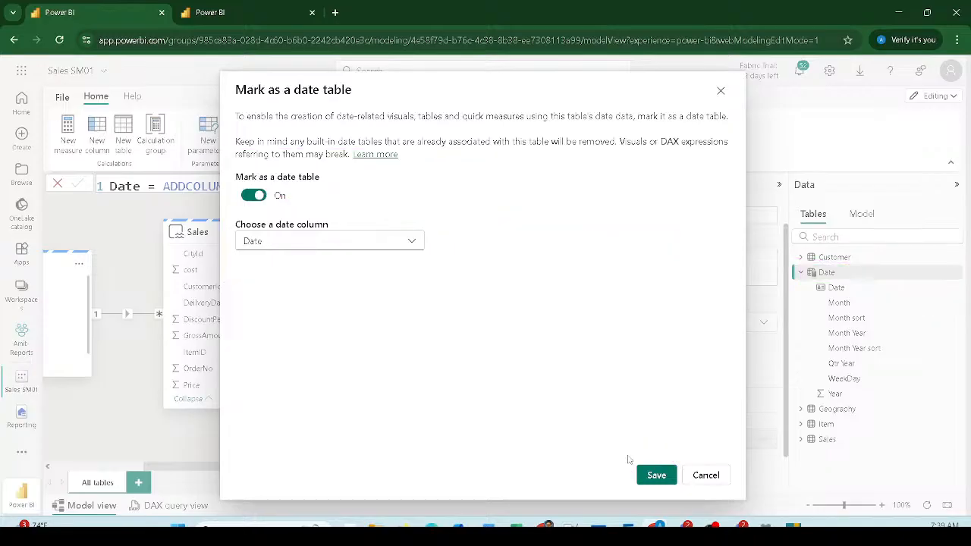
pyautogui.click(721, 91)
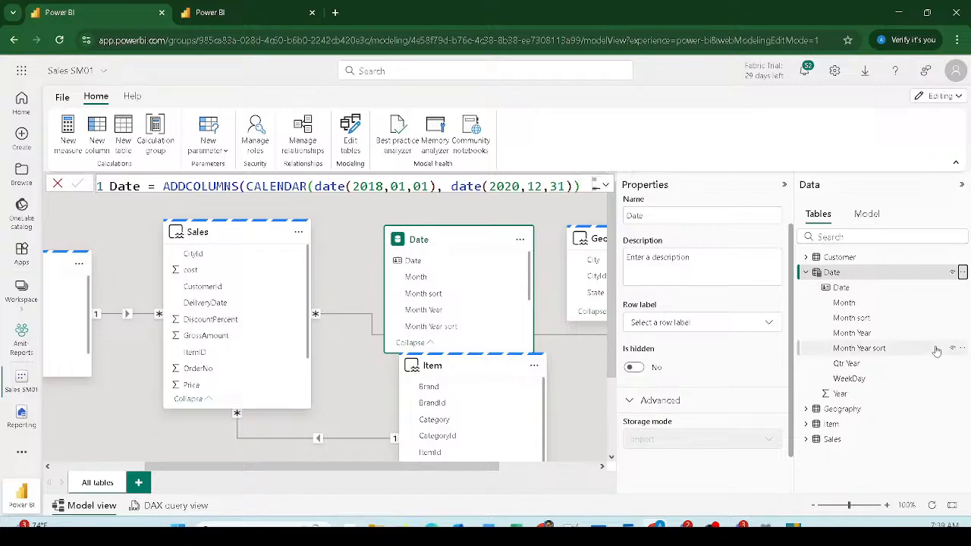
# Step: Drag the Date column onto the Sales table and save the one-to-many relationship
pyautogui.click(786, 185)
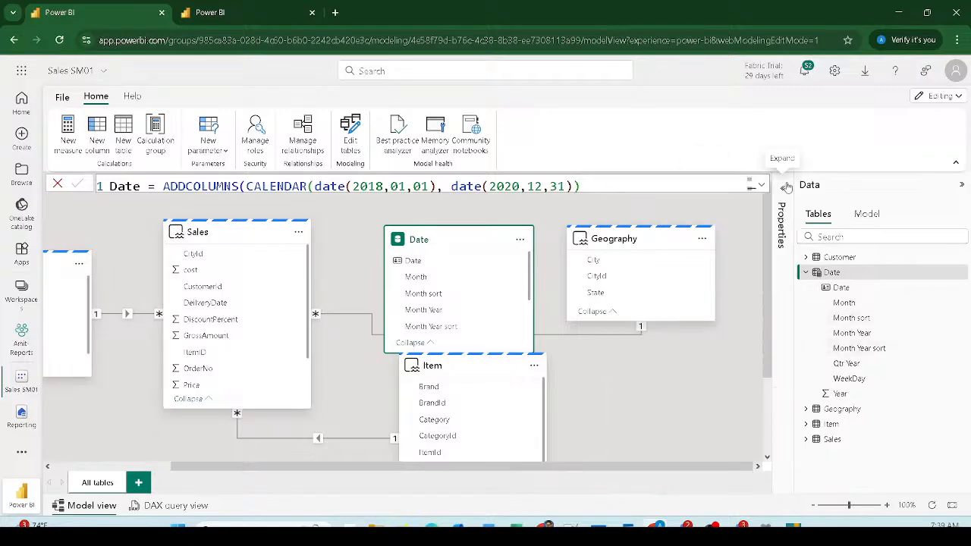
pyautogui.click(963, 186)
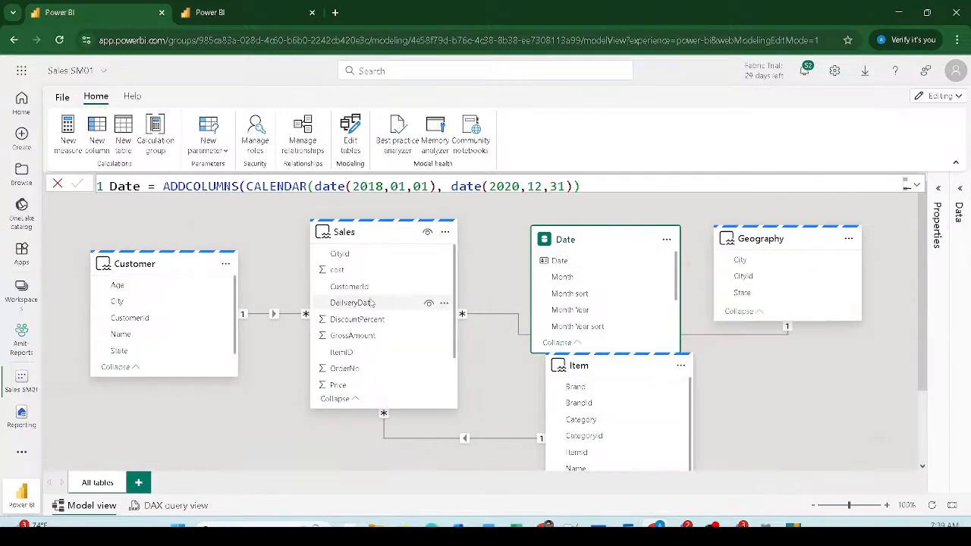
pyautogui.scroll(-1, 417, 301)
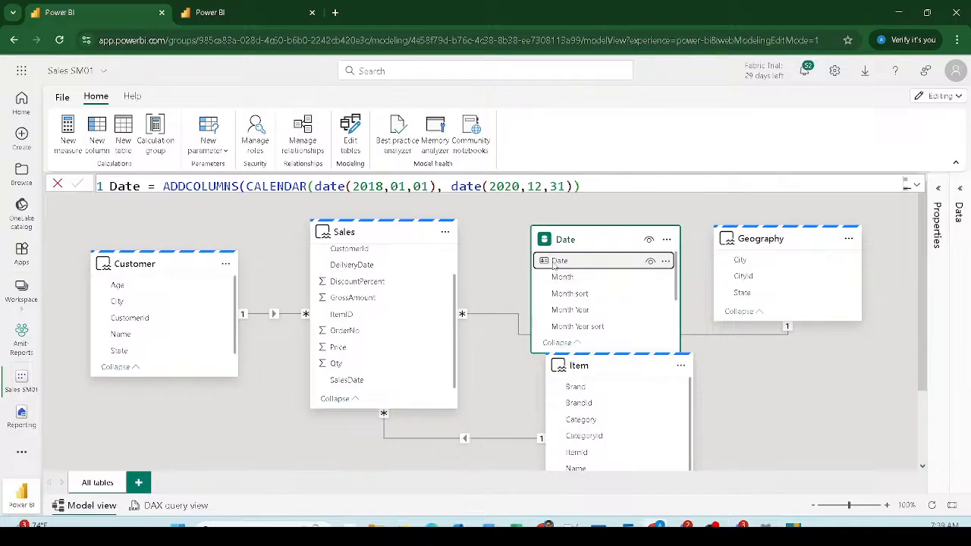
pyautogui.moveTo(554, 261); pyautogui.dragTo(349, 393)
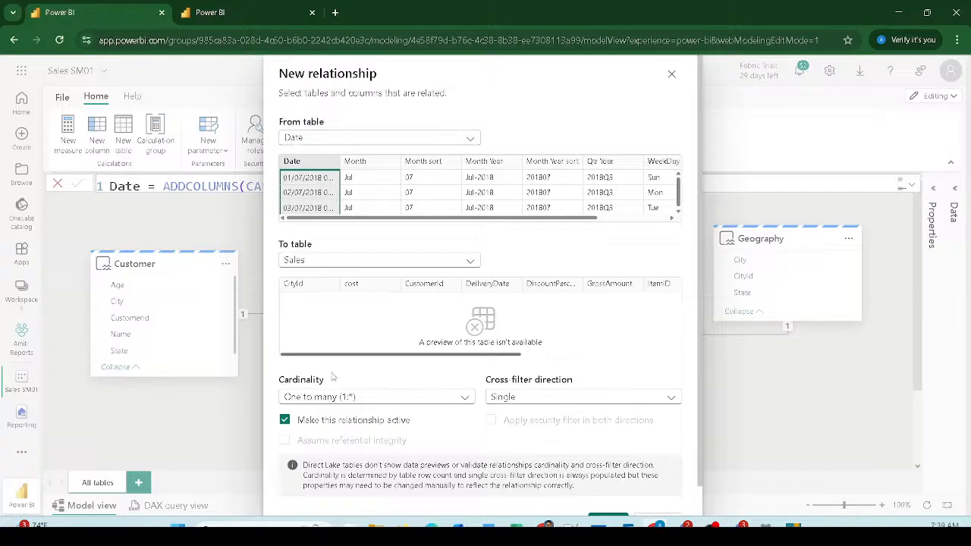
pyautogui.scroll(-1, 457, 357)
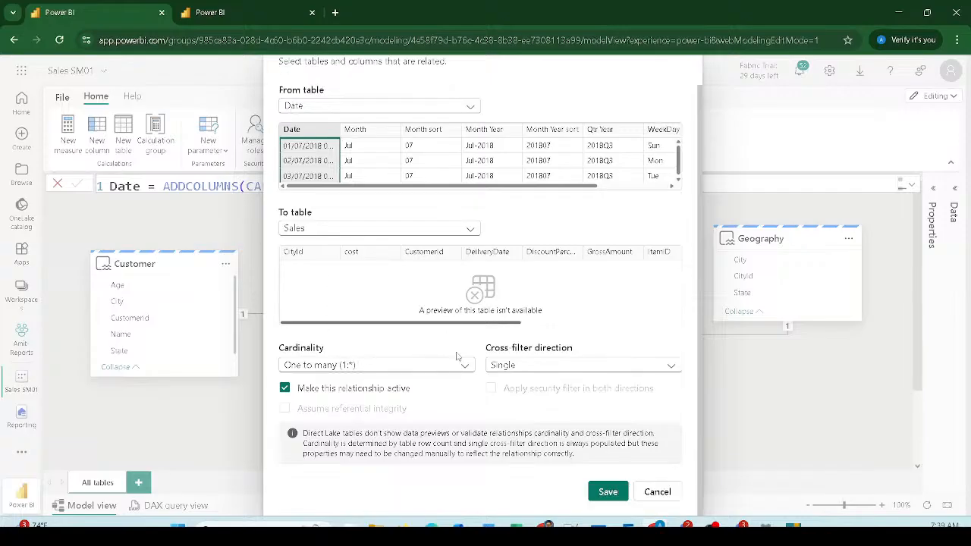
pyautogui.click(607, 492)
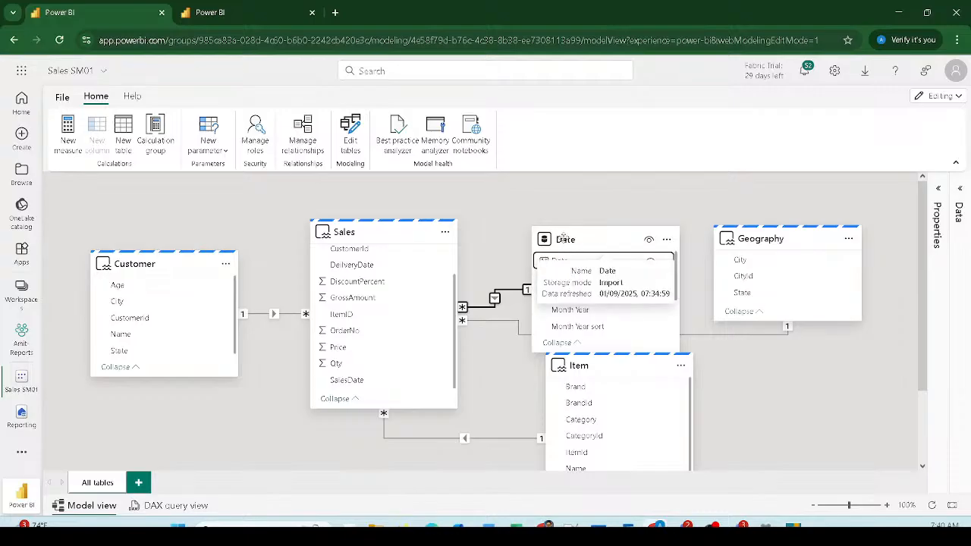
# Step: Reposition the tables so Item sits under Customer and Geography under Date
pyautogui.moveTo(562, 238); pyautogui.dragTo(537, 230)
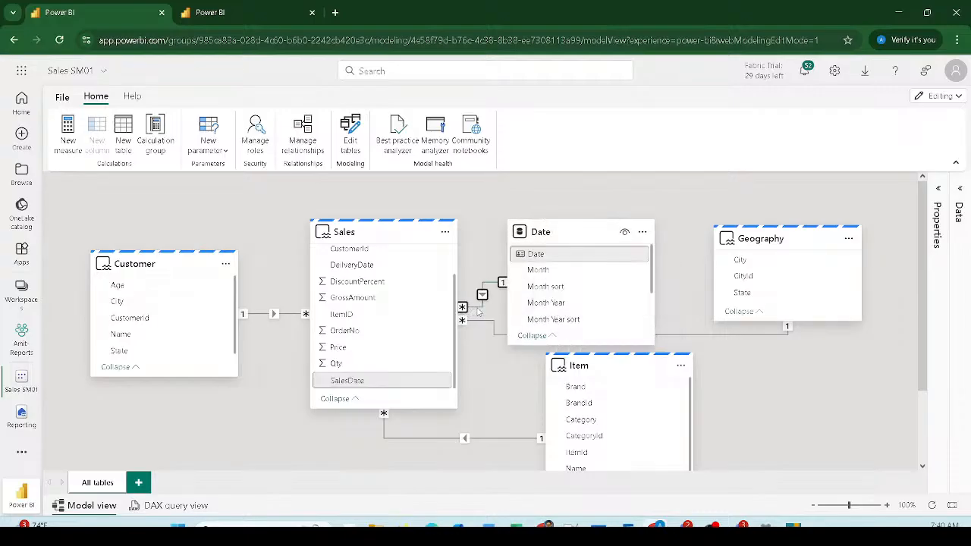
pyautogui.moveTo(588, 373); pyautogui.dragTo(152, 429)
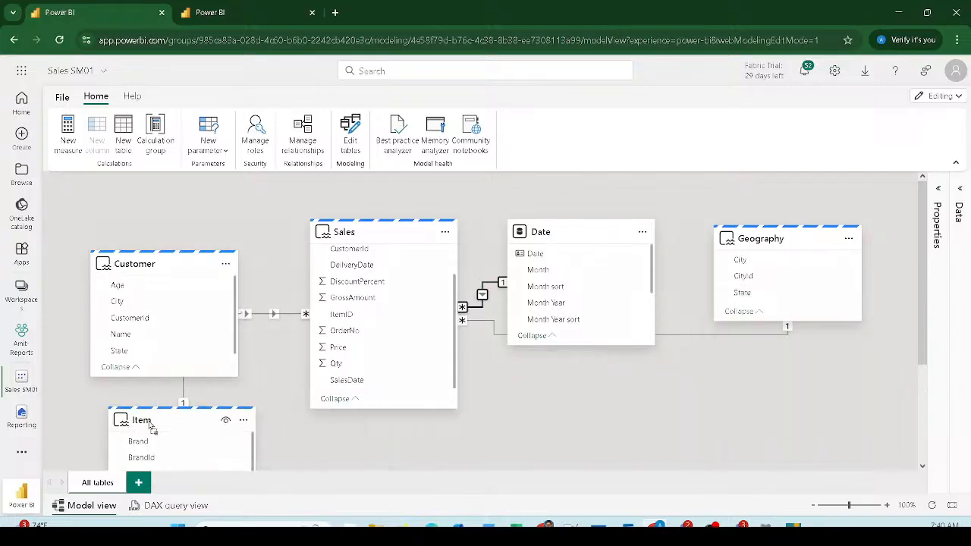
pyautogui.moveTo(148, 263); pyautogui.dragTo(148, 232)
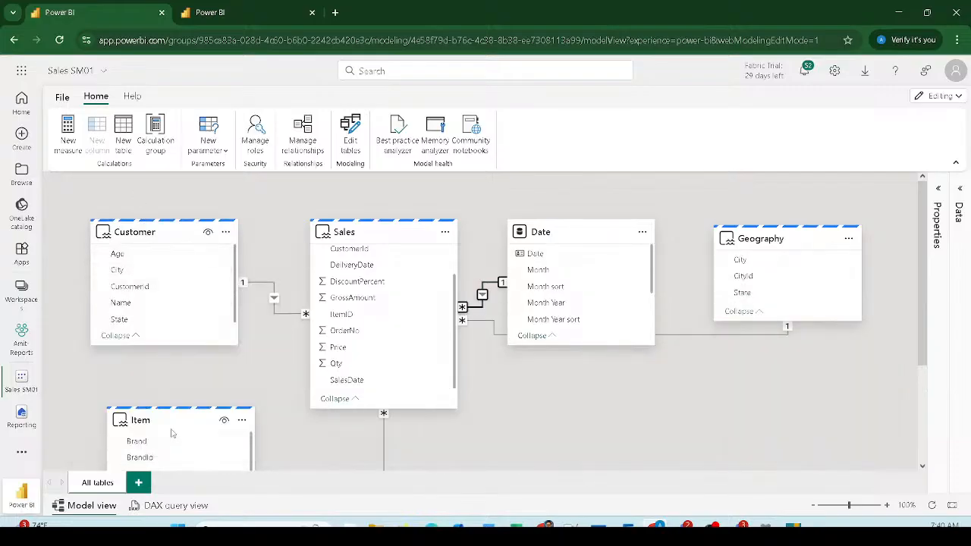
pyautogui.moveTo(142, 420); pyautogui.dragTo(126, 375)
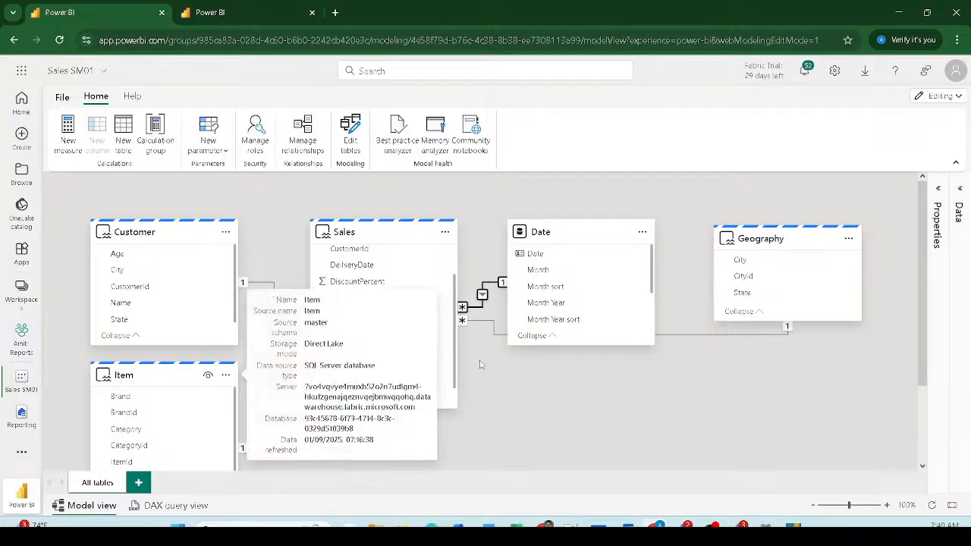
pyautogui.moveTo(775, 241); pyautogui.dragTo(550, 392)
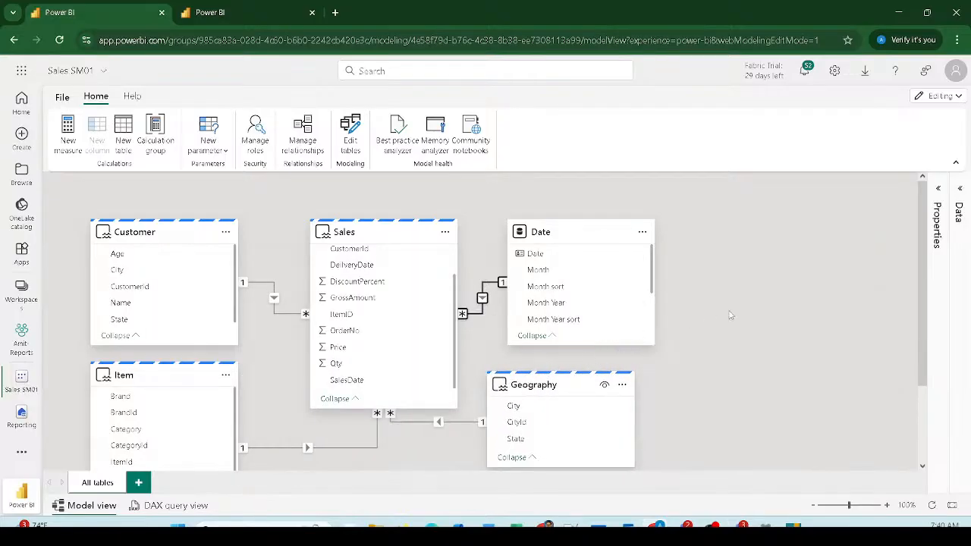
# Step: Zoom the diagram out to 88% and inspect the Sales–Date relationship
pyautogui.click(847, 506)
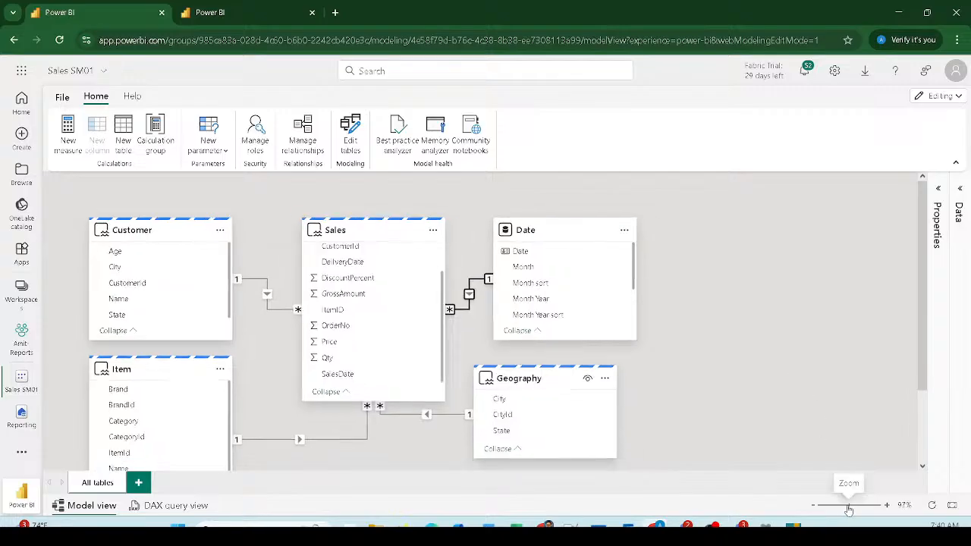
pyautogui.moveTo(848, 510); pyautogui.dragTo(847, 511)
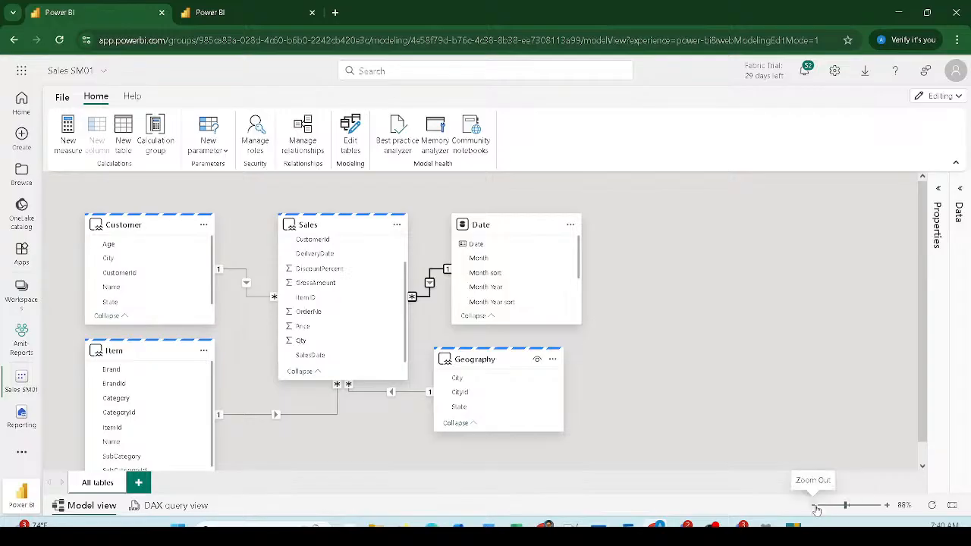
pyautogui.click(424, 304)
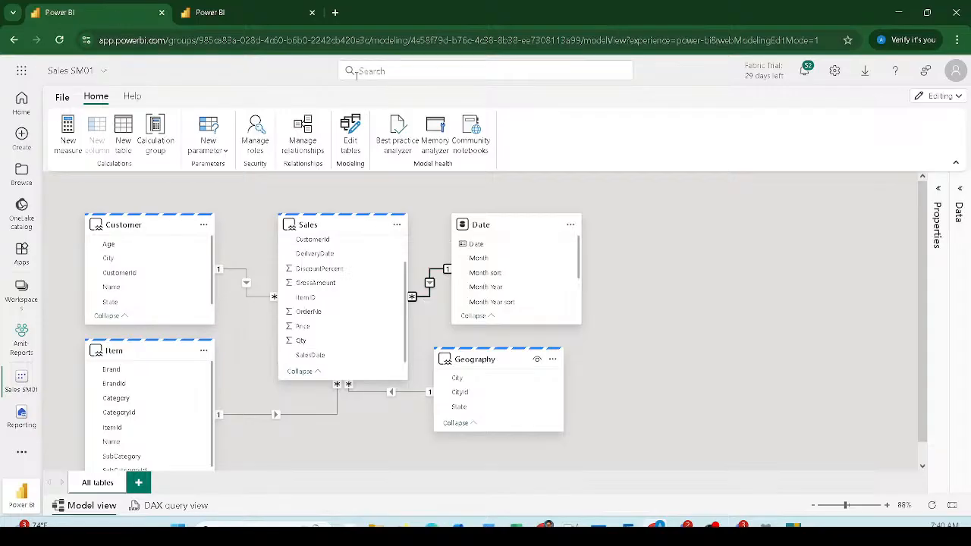
pyautogui.click(62, 97)
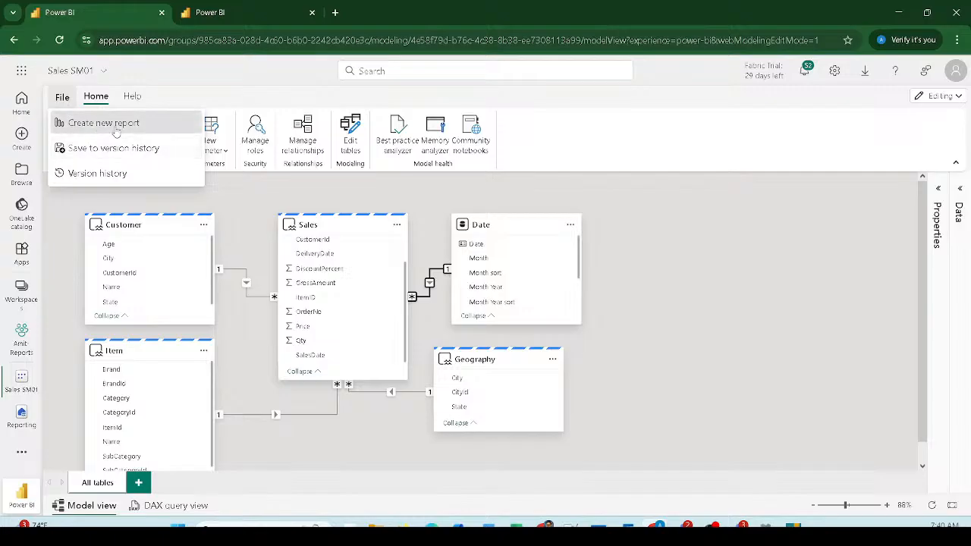
# Step: In the refreshed report, move Brand to the top-left and shrink SalesDate at the top-right
pyautogui.click(214, 19)
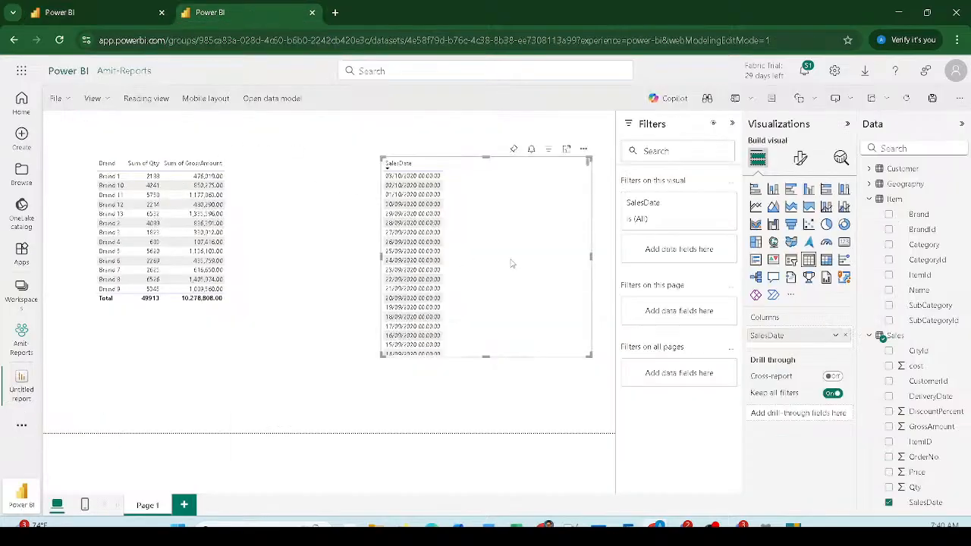
pyautogui.moveTo(511, 263); pyautogui.dragTo(488, 254)
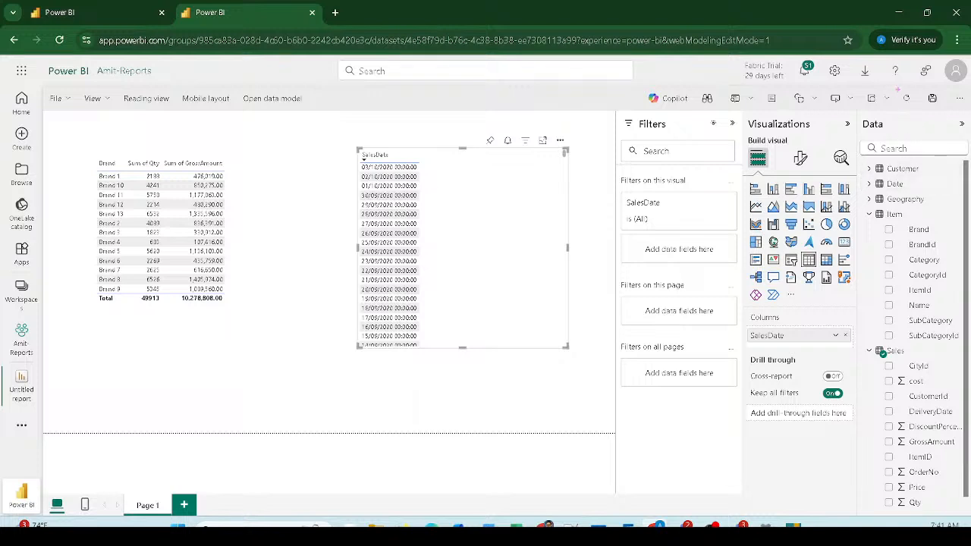
pyautogui.click(907, 99)
pyautogui.moveTo(215, 330); pyautogui.dragTo(164, 285)
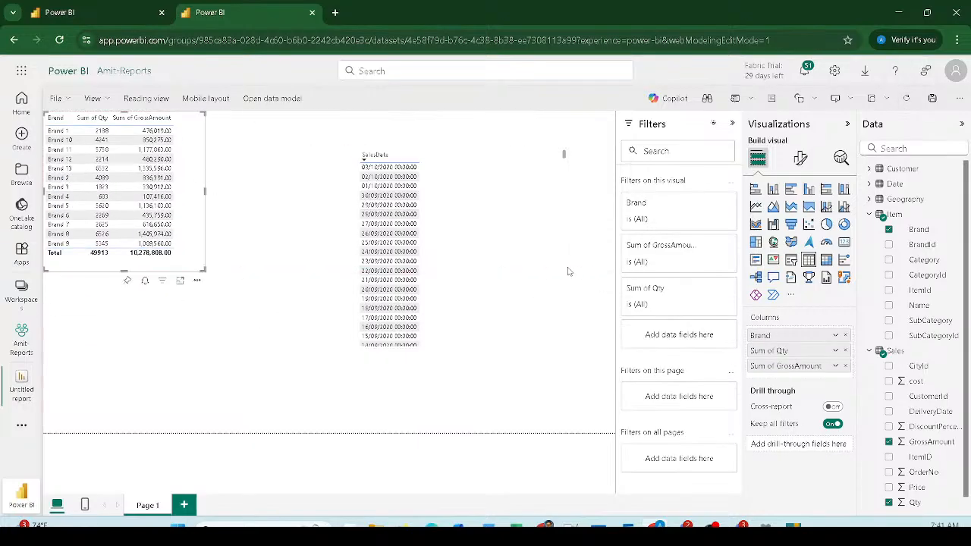
pyautogui.moveTo(536, 272); pyautogui.dragTo(585, 208)
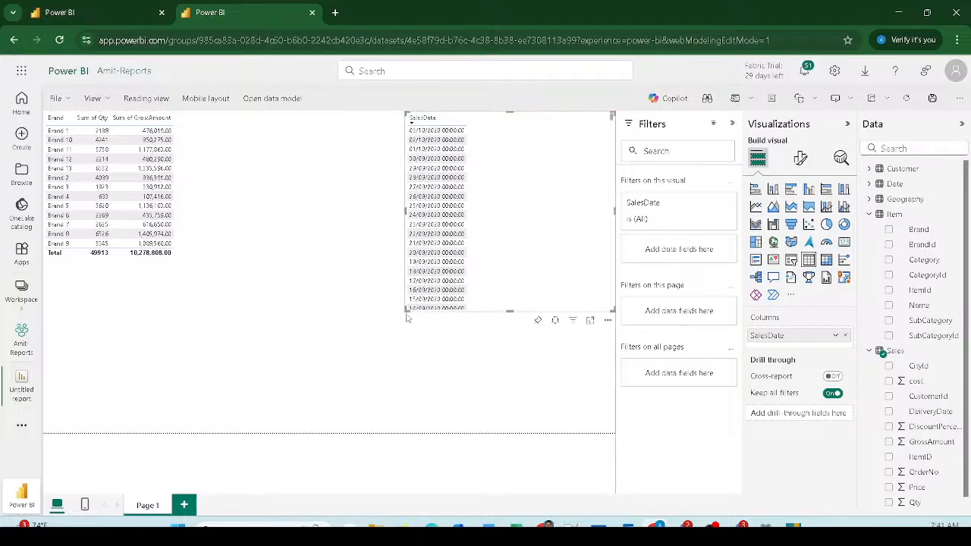
pyautogui.moveTo(405, 311); pyautogui.dragTo(499, 244)
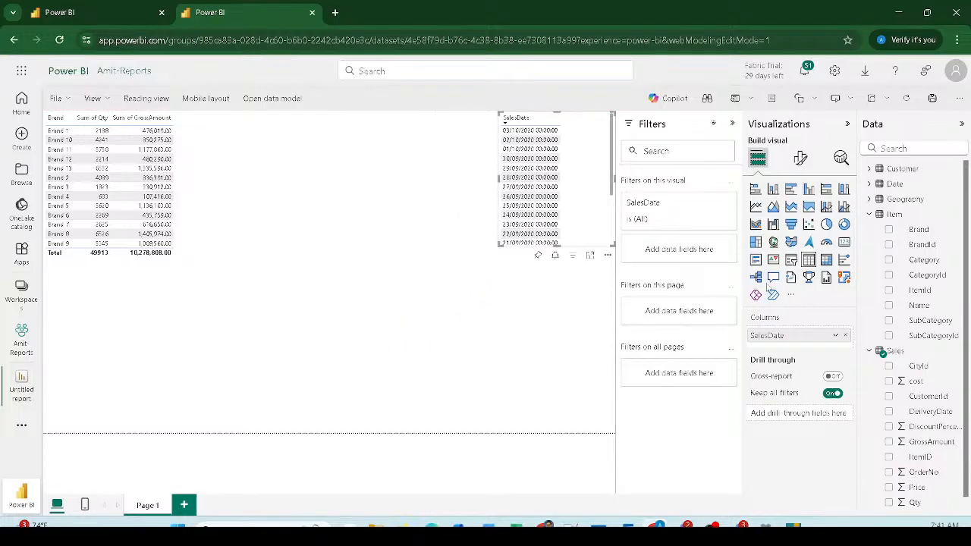
# Step: Add a new table visual with the Date table's Date field and Sum of Qty
pyautogui.click(870, 184)
pyautogui.moveTo(916, 199); pyautogui.dragTo(90, 310)
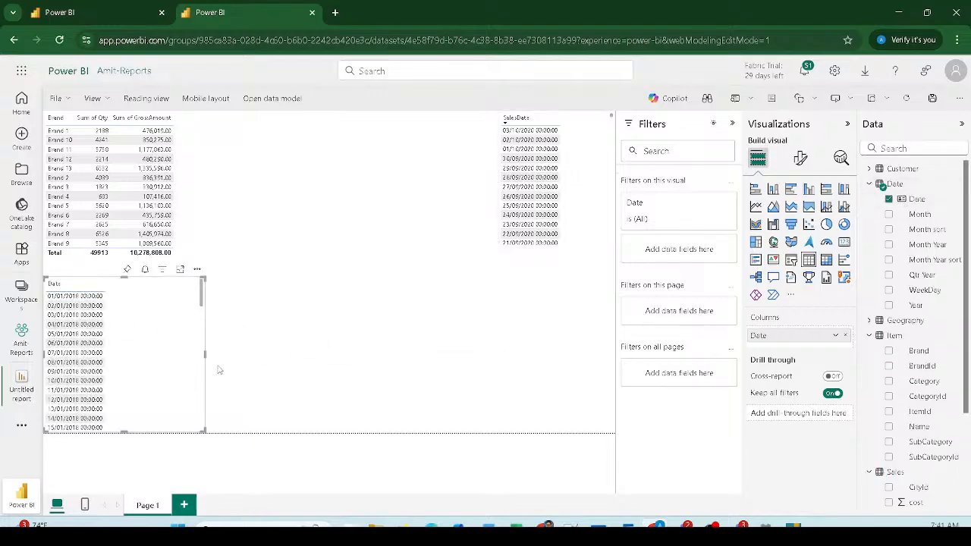
pyautogui.moveTo(205, 354); pyautogui.dragTo(364, 354)
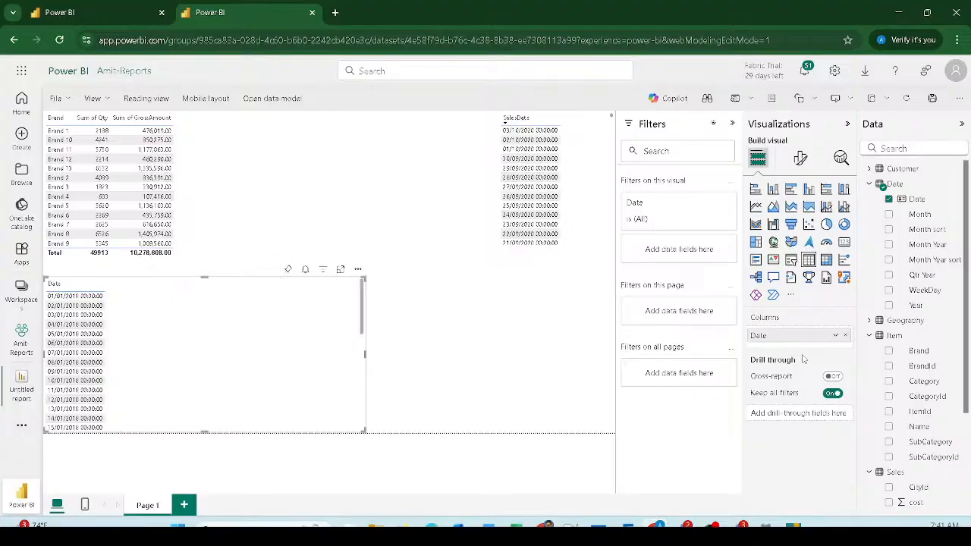
pyautogui.scroll(-3, 894, 400)
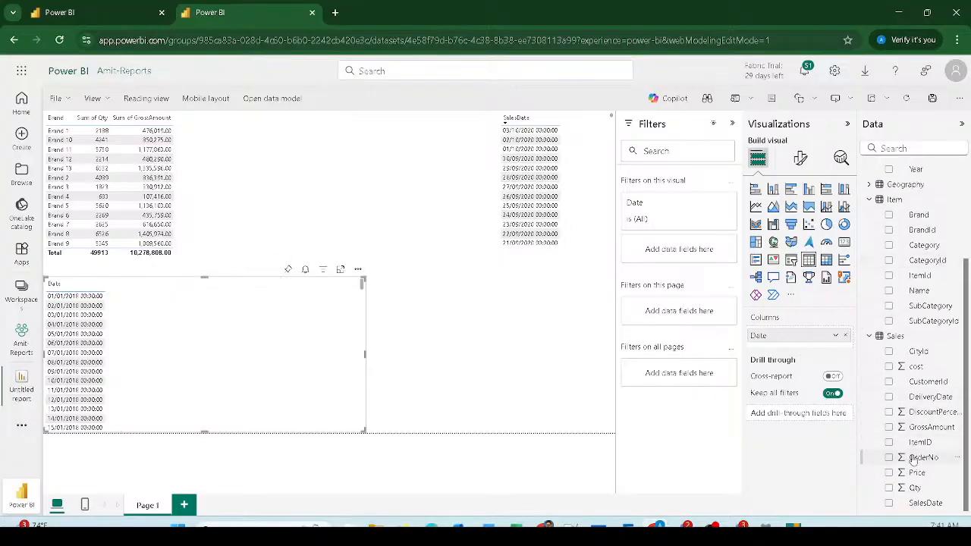
pyautogui.moveTo(915, 488); pyautogui.dragTo(212, 336)
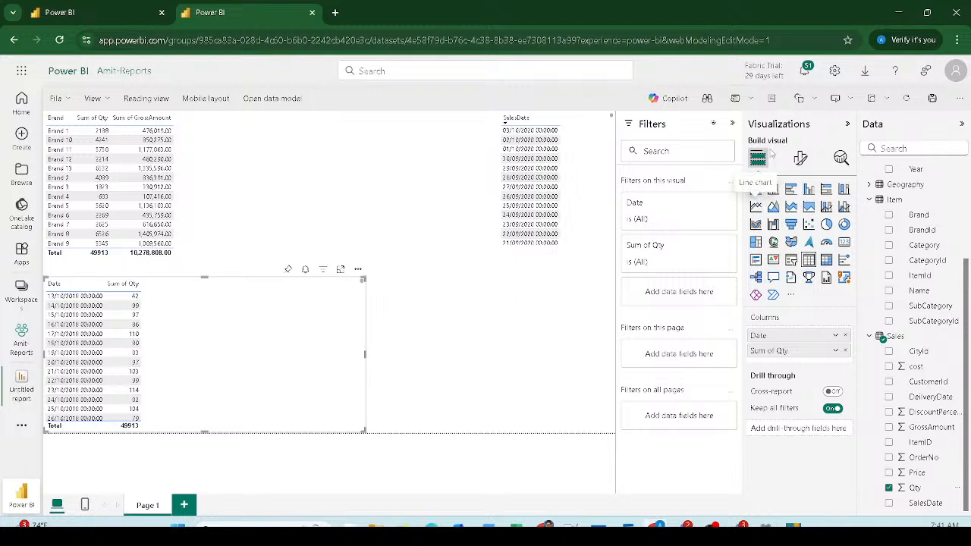
# Step: Turn the Date visual into a line chart and stretch it wider across the page
pyautogui.click(756, 206)
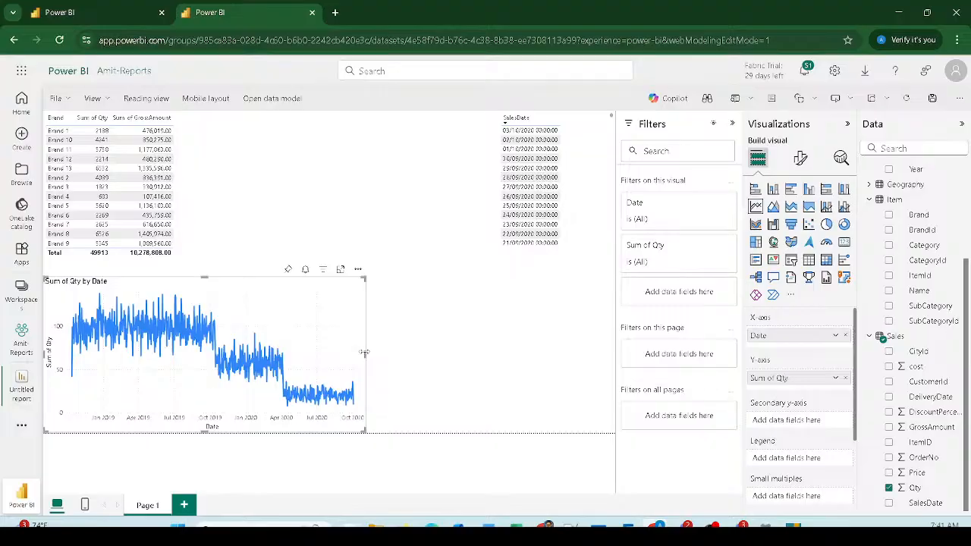
pyautogui.moveTo(365, 354); pyautogui.dragTo(632, 355)
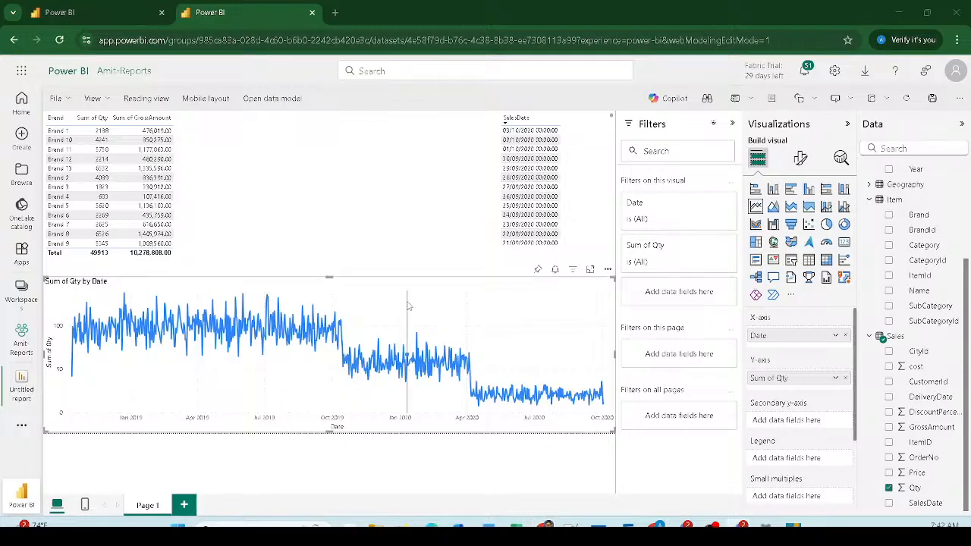
pyautogui.moveTo(408, 306)
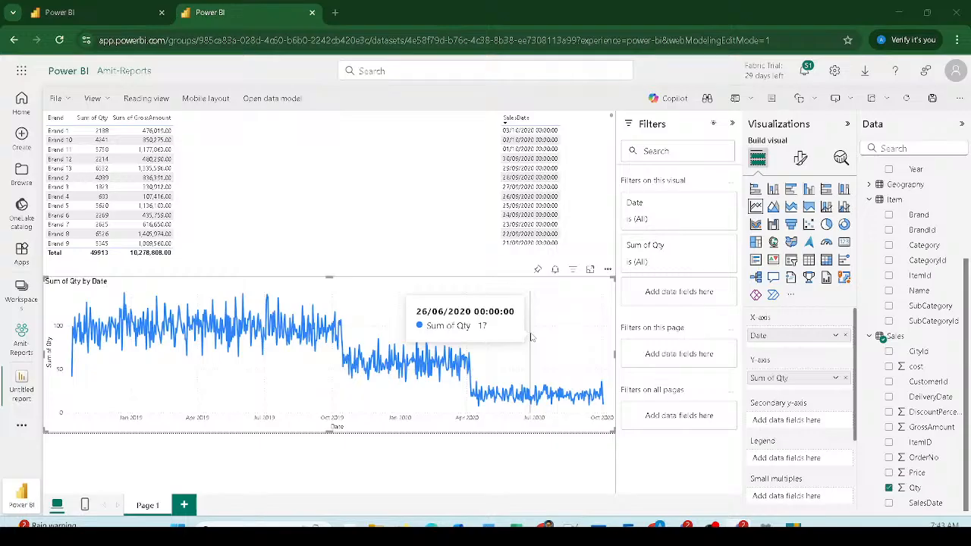
# Step: Deselect the line chart and add a blank Page 2 after Page 1
pyautogui.click(326, 191)
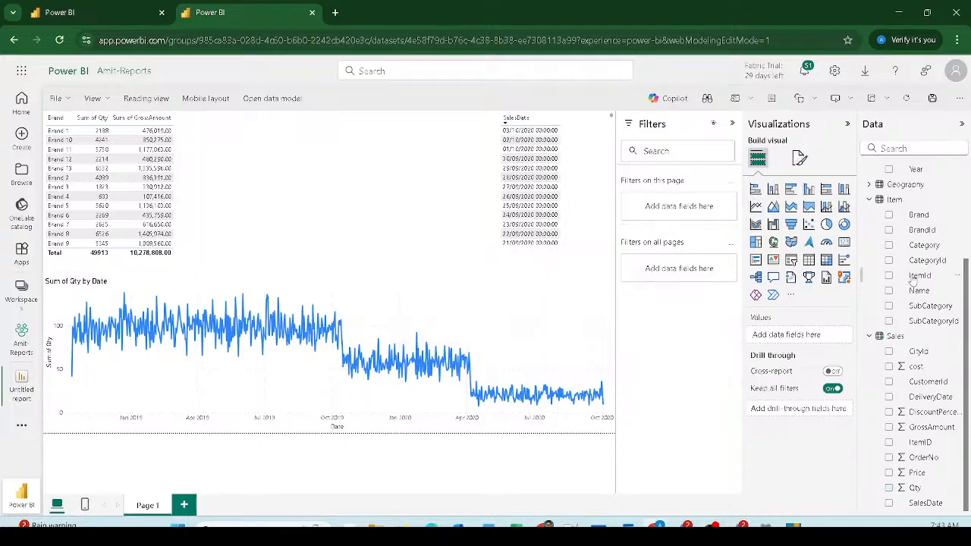
pyautogui.moveTo(924, 244)
pyautogui.mouseDown()
pyautogui.moveTo(561, 241)
pyautogui.moveTo(302, 143)
pyautogui.moveTo(758, 241)
pyautogui.moveTo(933, 254)
pyautogui.mouseUp()
pyautogui.moveTo(171, 483); pyautogui.dragTo(200, 516)
pyautogui.press('Escape')
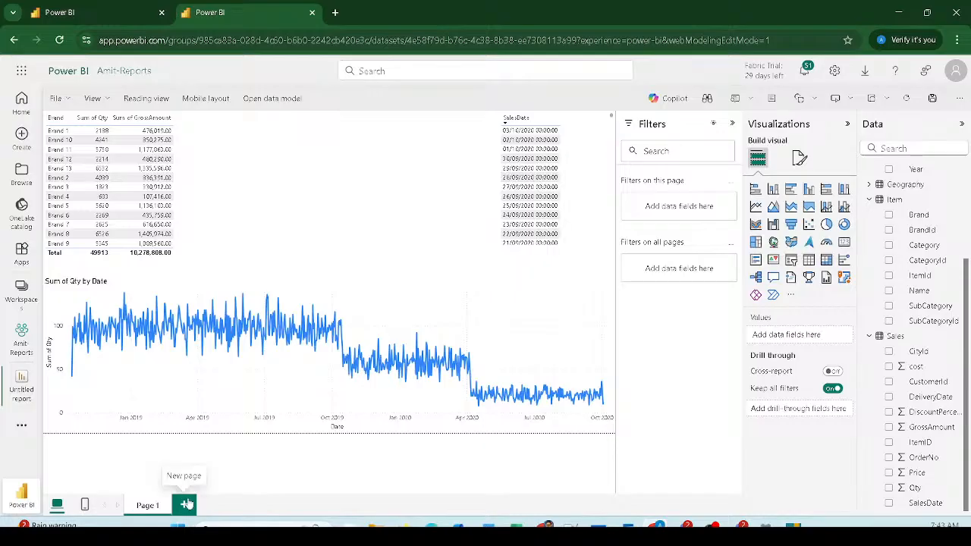
pyautogui.click(187, 504)
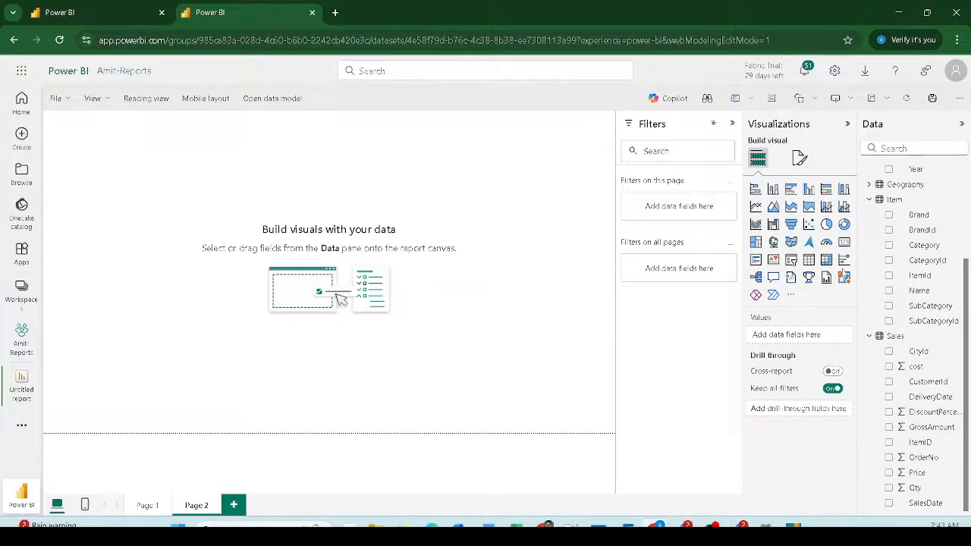
# Step: Build an enlarged pie chart of Sum of GrossAmount with Category as the legend
pyautogui.click(827, 224)
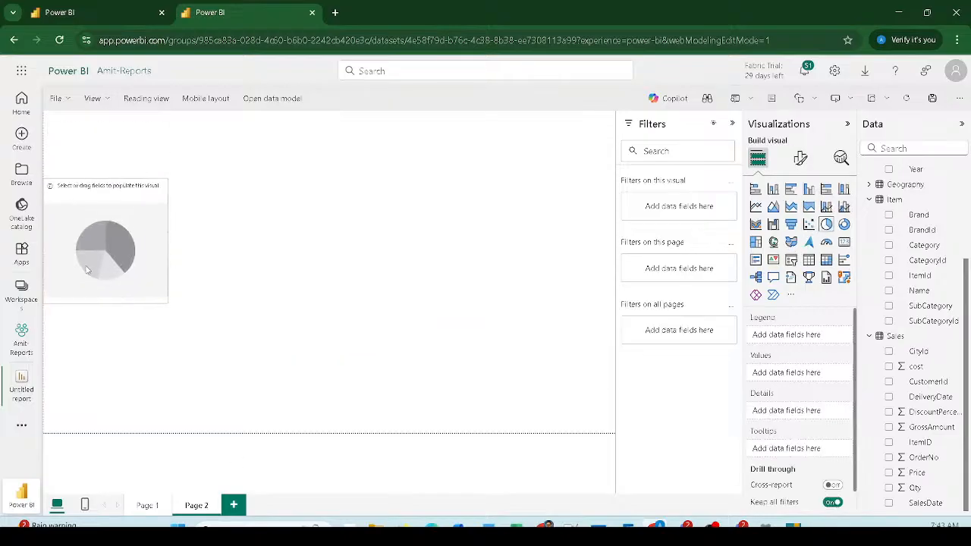
pyautogui.moveTo(923, 245); pyautogui.dragTo(130, 245)
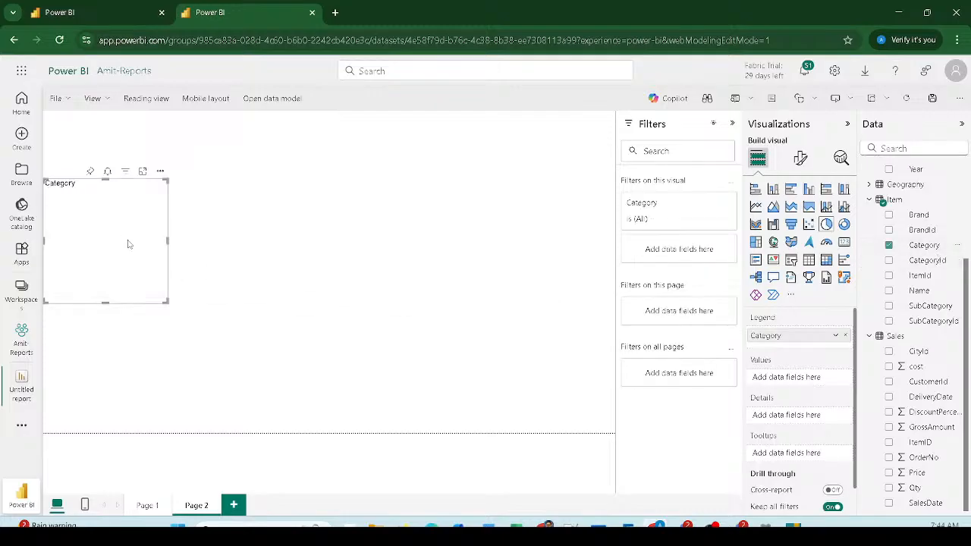
pyautogui.moveTo(174, 307); pyautogui.dragTo(285, 361)
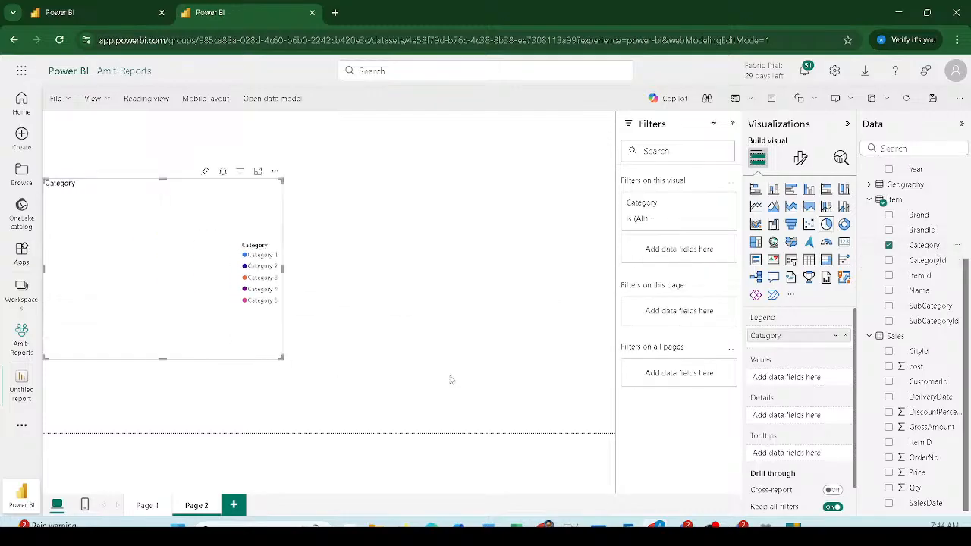
pyautogui.moveTo(927, 434); pyautogui.dragTo(144, 252)
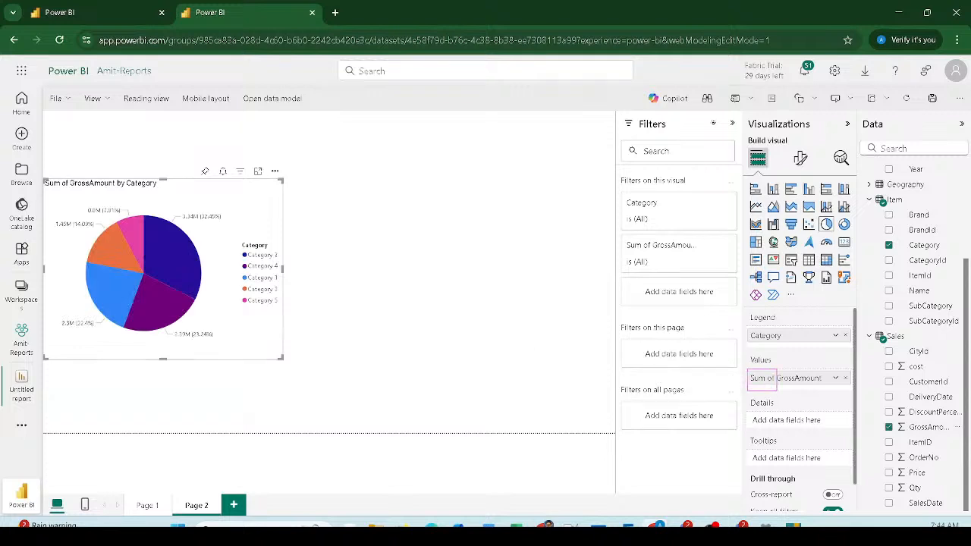
pyautogui.doubleClick(787, 379)
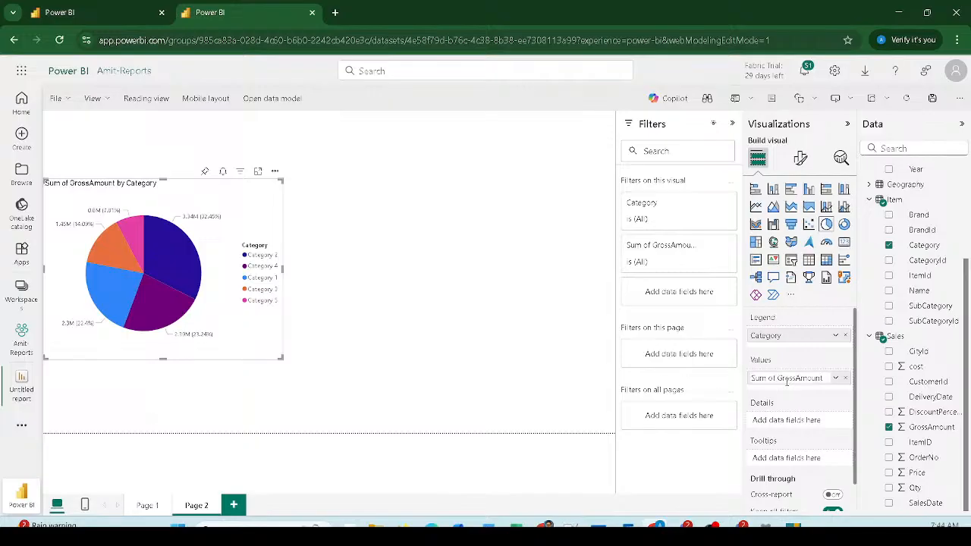
# Step: Add a separate empty slicer visual beside the pie chart, keeping the pie intact
pyautogui.click(496, 336)
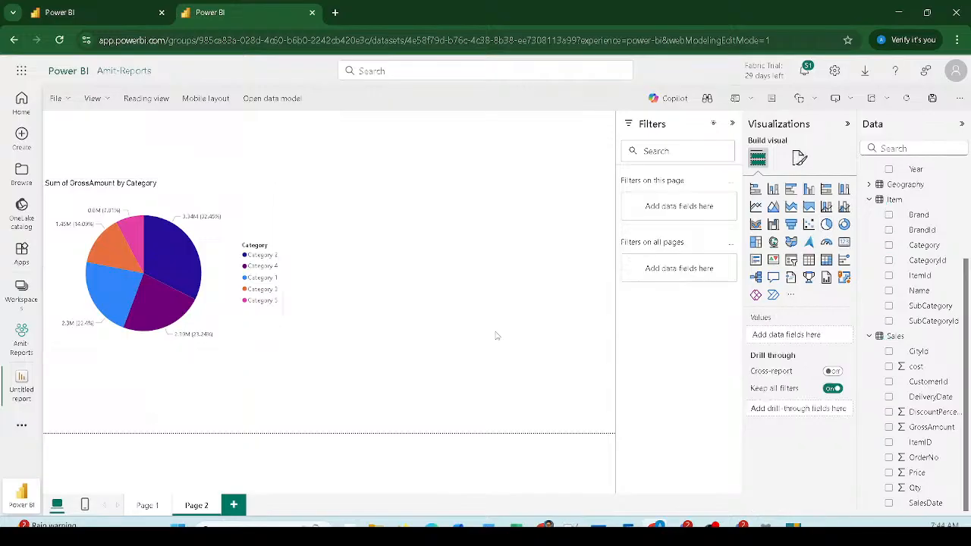
pyautogui.click(229, 207)
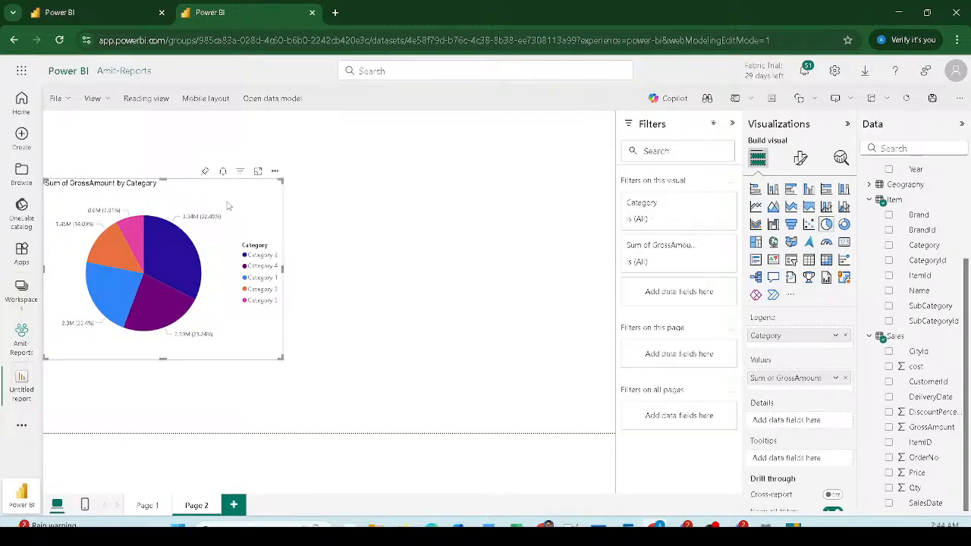
pyautogui.click(791, 260)
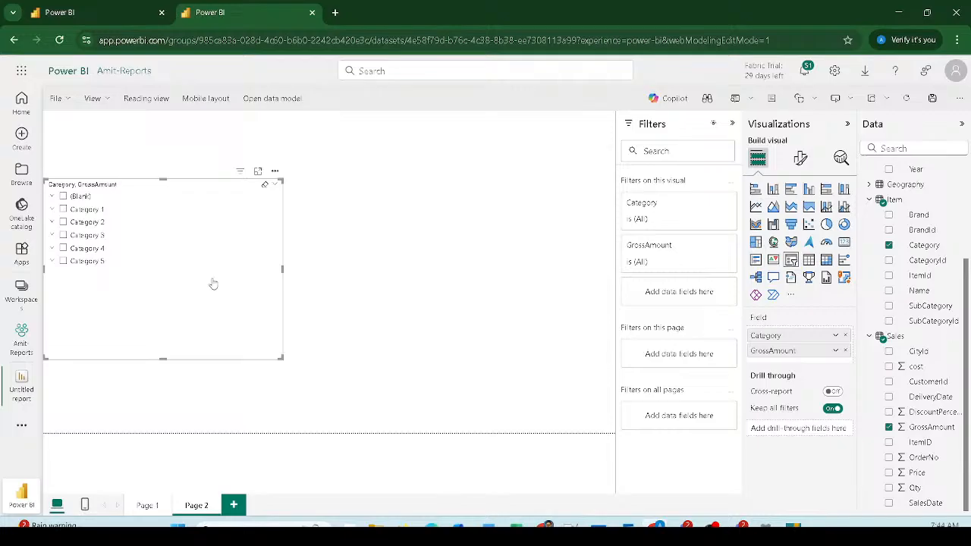
pyautogui.hotkey('ctrl', 'z')
pyautogui.click(559, 200)
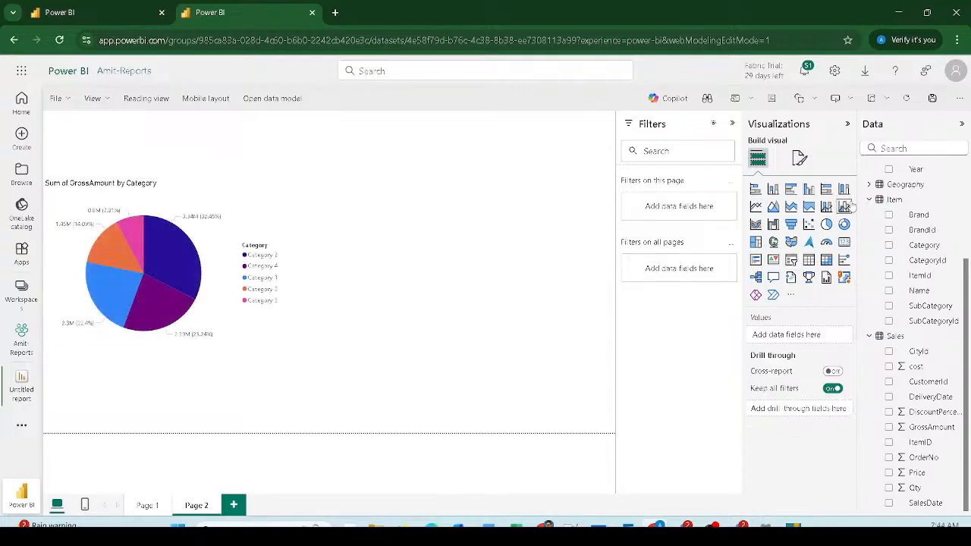
pyautogui.click(791, 260)
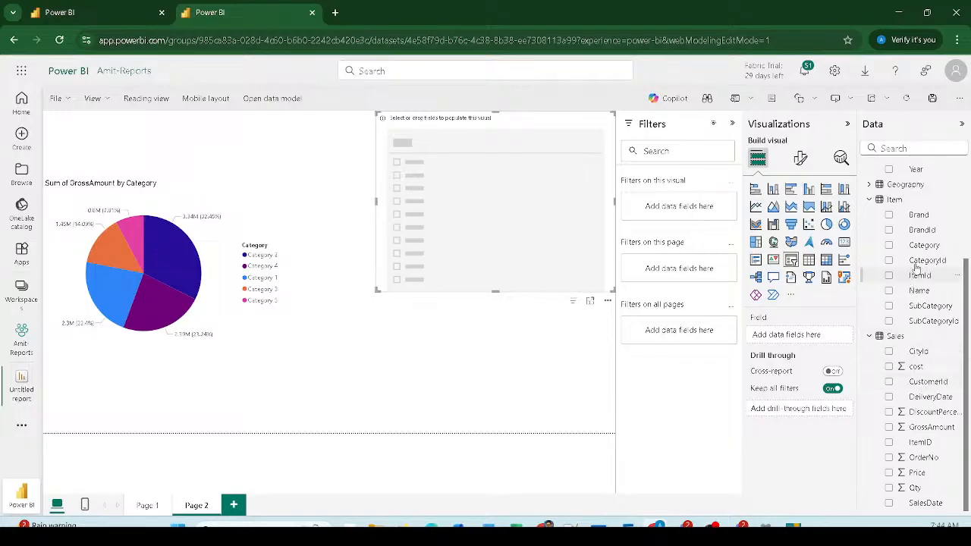
# Step: Fill the slicer with the Brand field and filter the pie chart to Brand 13
pyautogui.moveTo(918, 216); pyautogui.dragTo(496, 147)
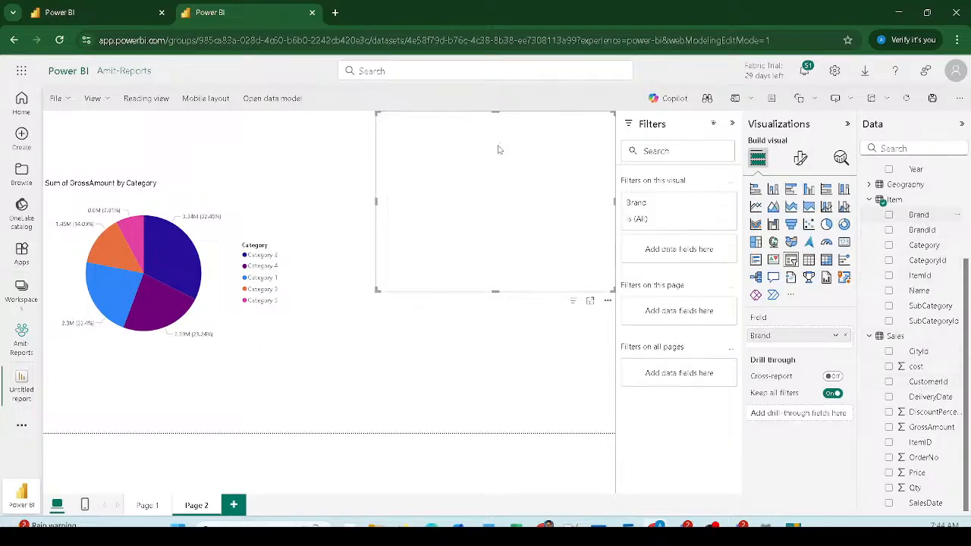
pyautogui.click(384, 142)
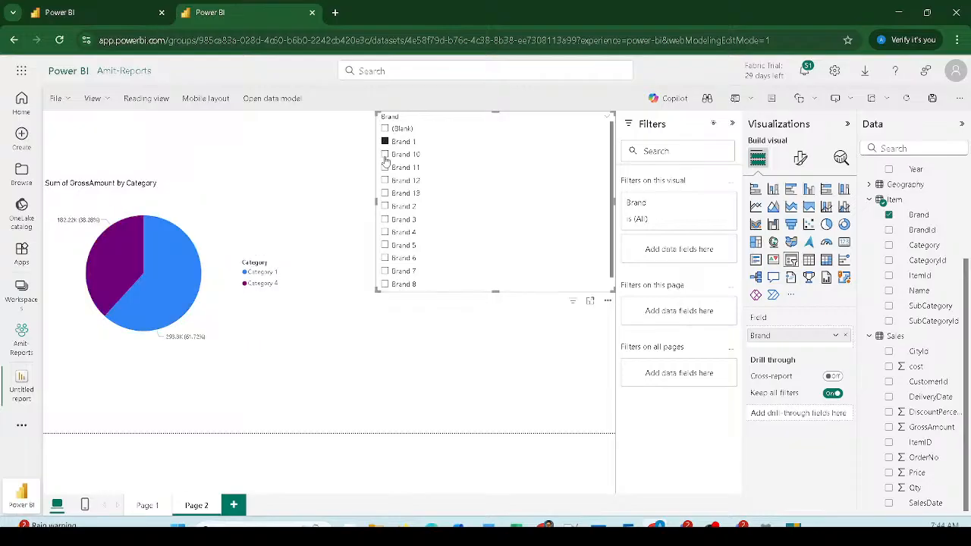
pyautogui.click(384, 153)
pyautogui.click(385, 167)
pyautogui.click(385, 180)
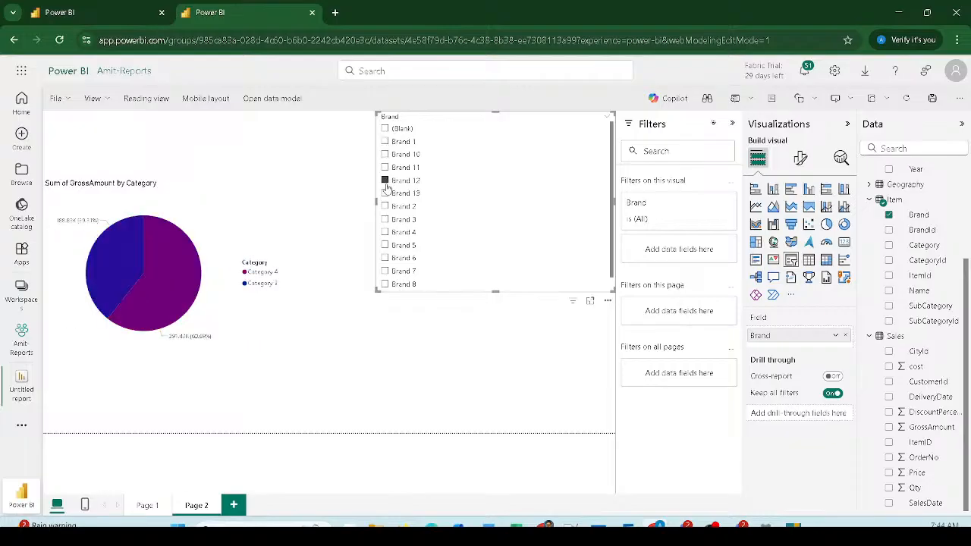
pyautogui.click(384, 193)
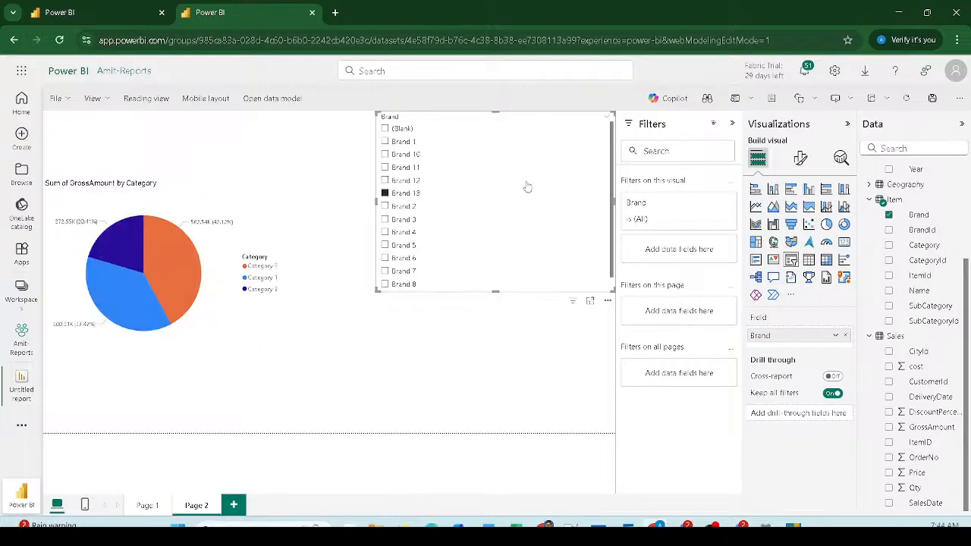
# Step: Show the slicer's Selection options under Format visual > Slicer settings, leaving the style unchanged
pyautogui.click(800, 160)
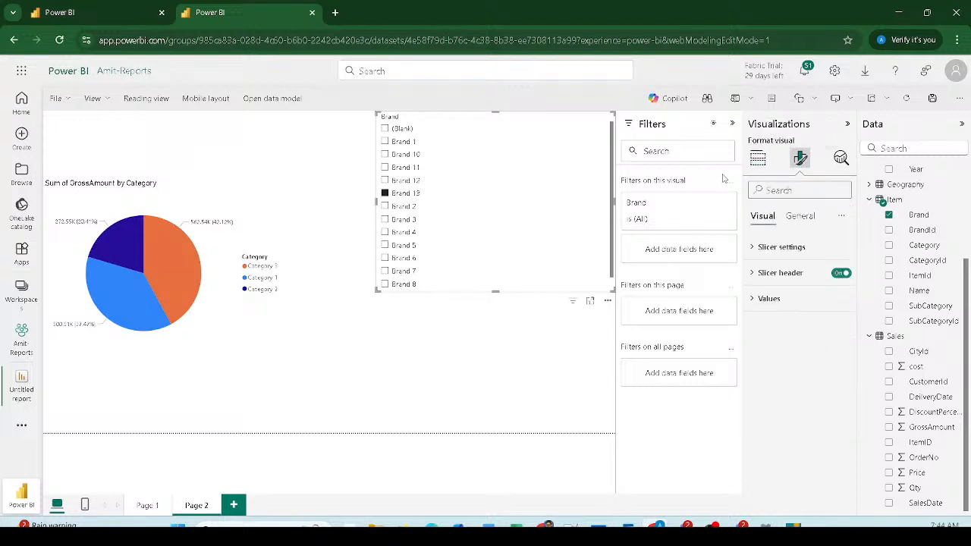
pyautogui.click(755, 248)
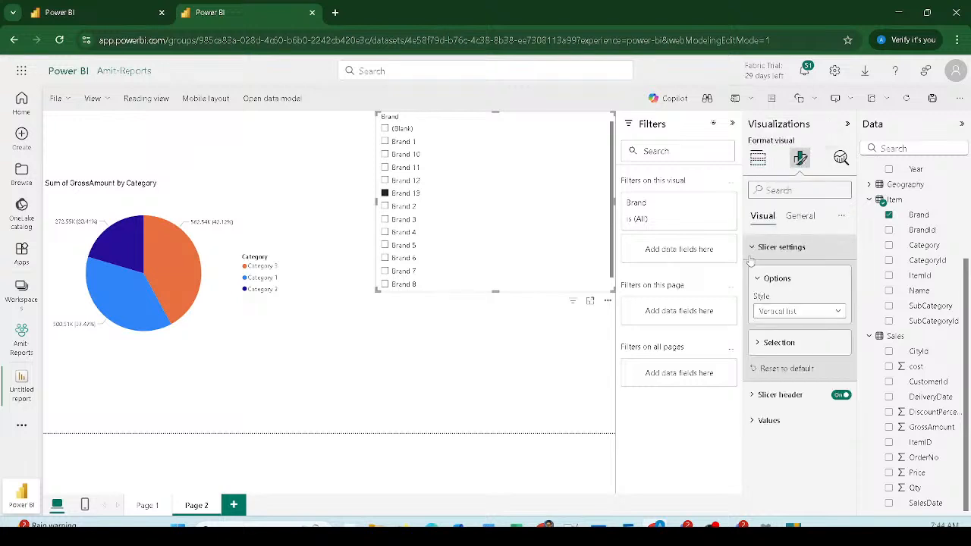
pyautogui.click(763, 341)
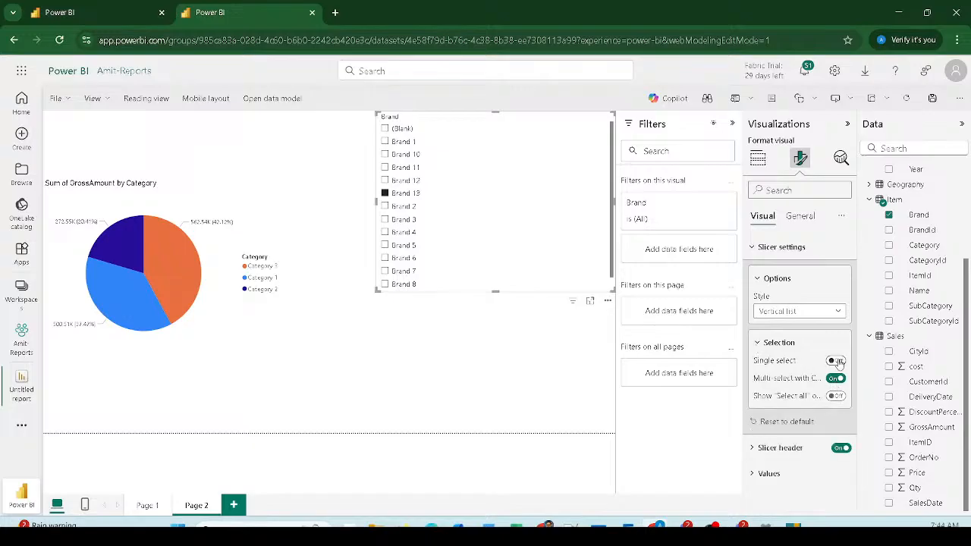
pyautogui.click(790, 313)
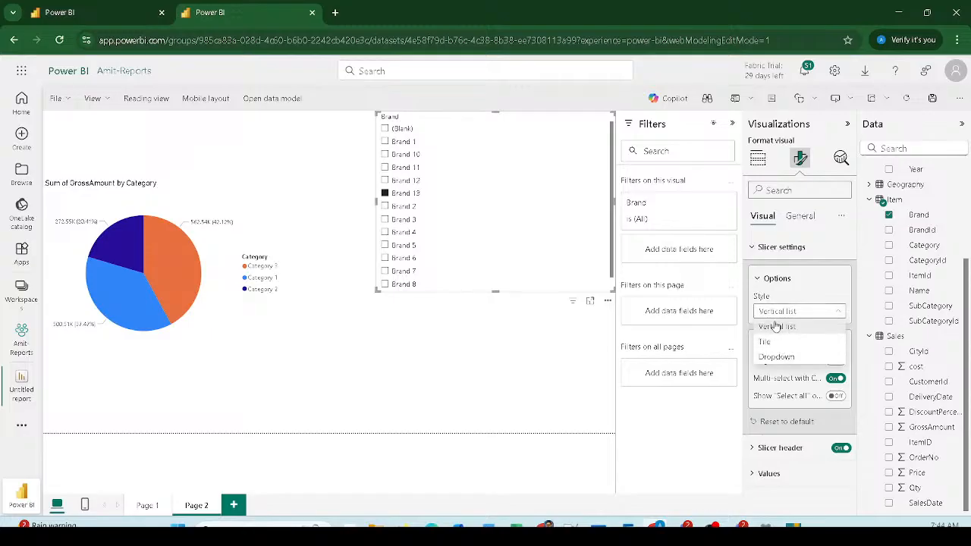
pyautogui.click(818, 277)
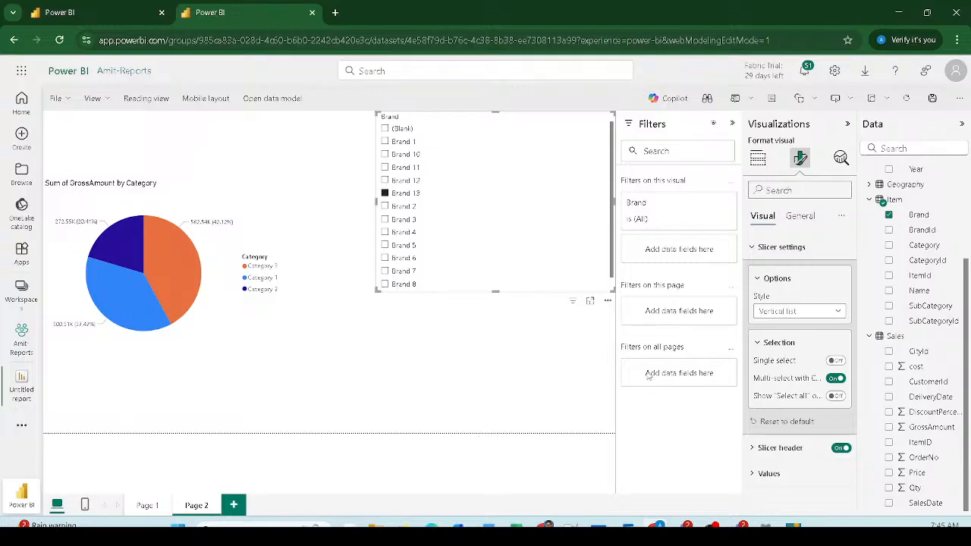
# Step: Try an all-pages Brand 1 filter, check it on Page 1, then remove it
pyautogui.moveTo(918, 216); pyautogui.dragTo(663, 379)
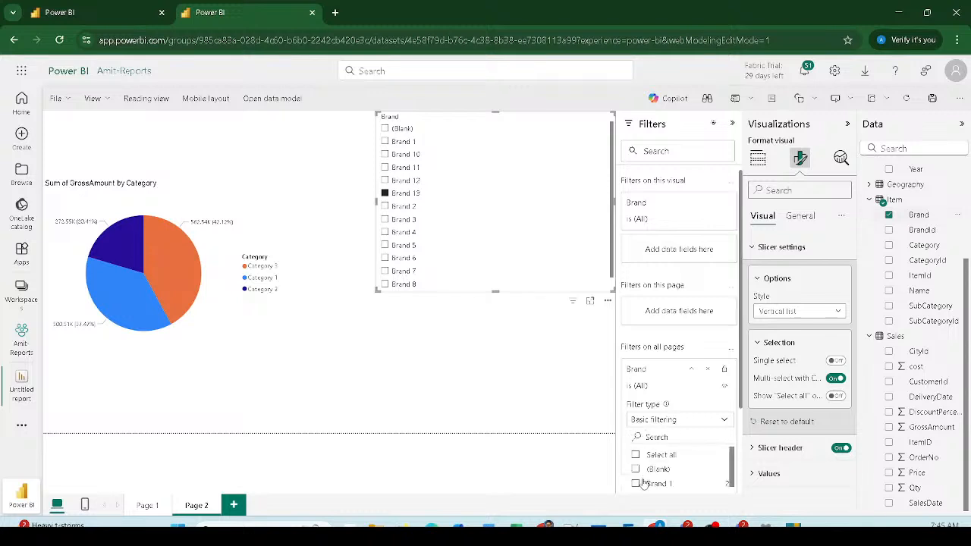
pyautogui.click(636, 484)
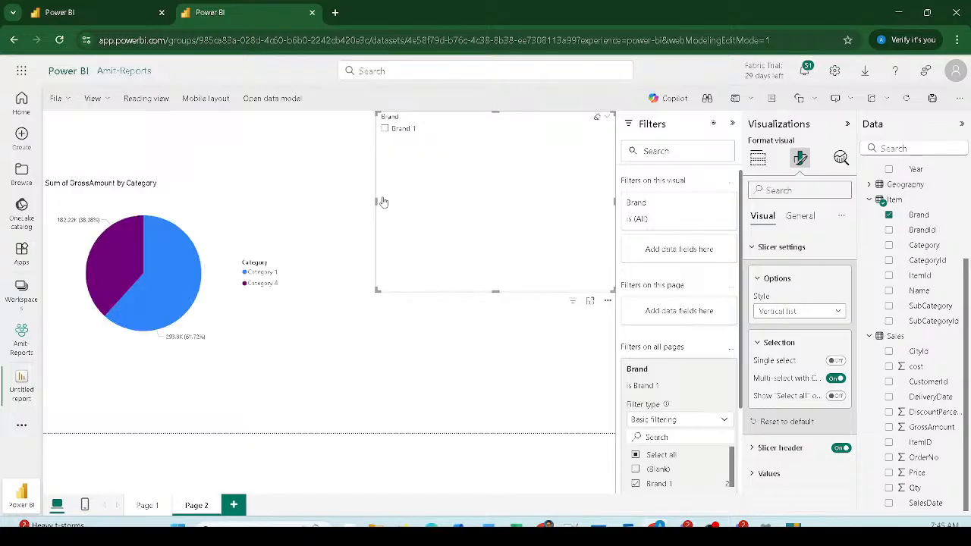
pyautogui.click(147, 505)
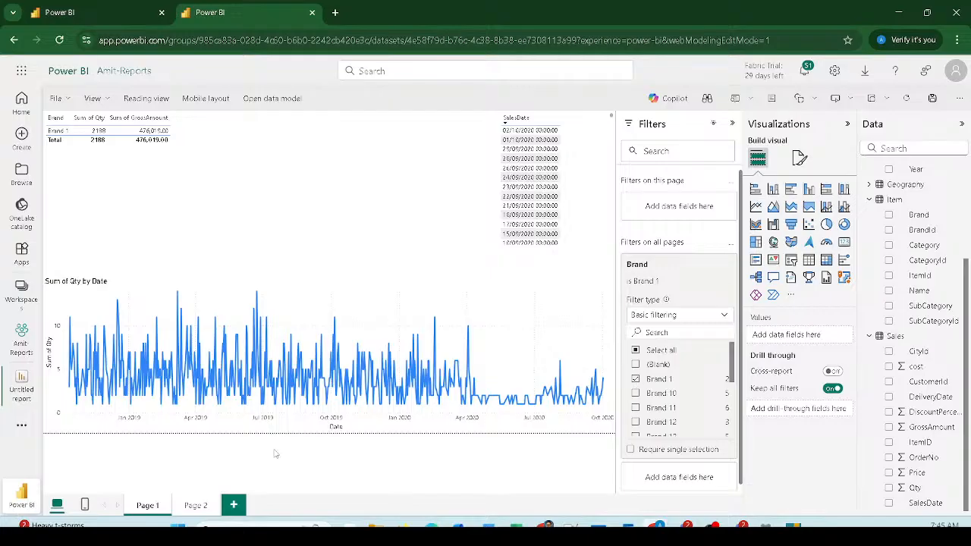
pyautogui.click(636, 379)
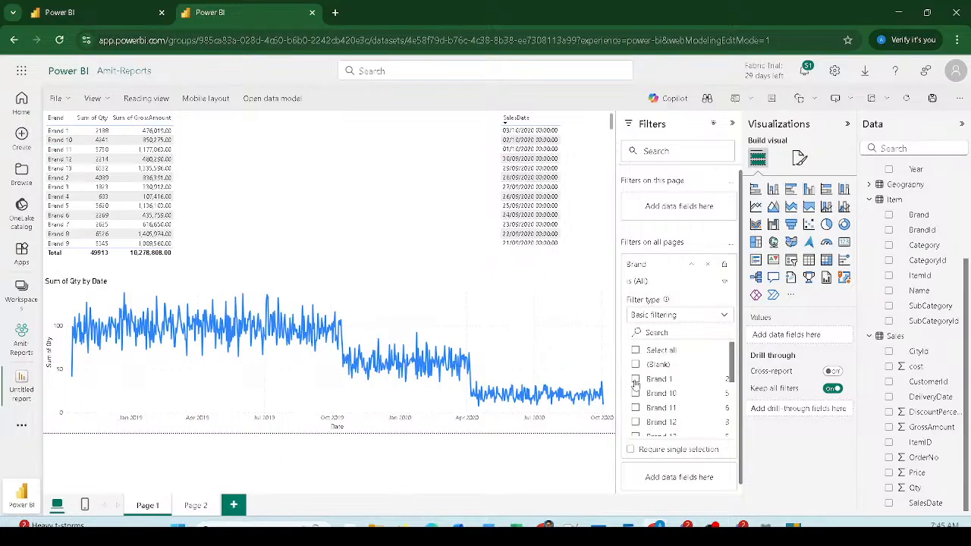
pyautogui.click(199, 507)
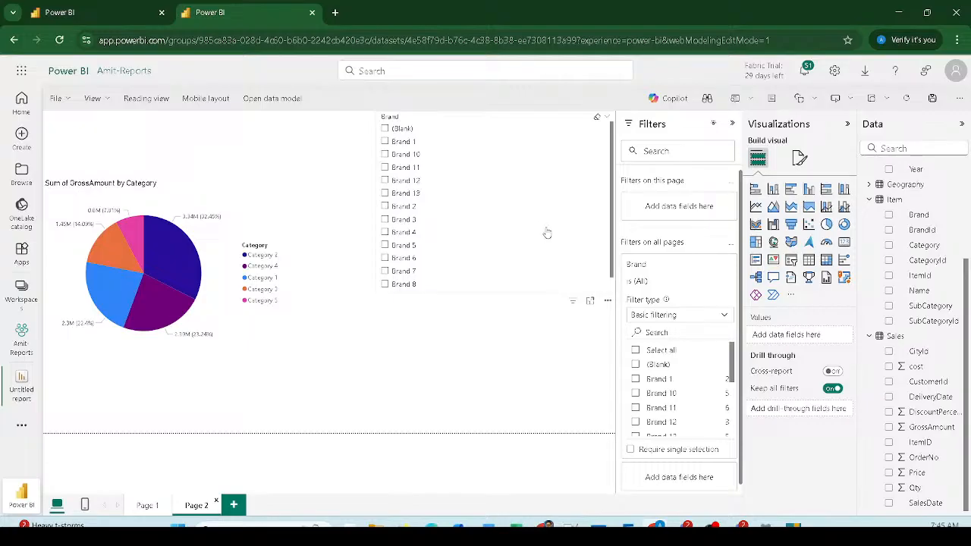
# Step: Toggle Brand 4 off in the slicer and shrink the slicer to a shorter box
pyautogui.click(384, 232)
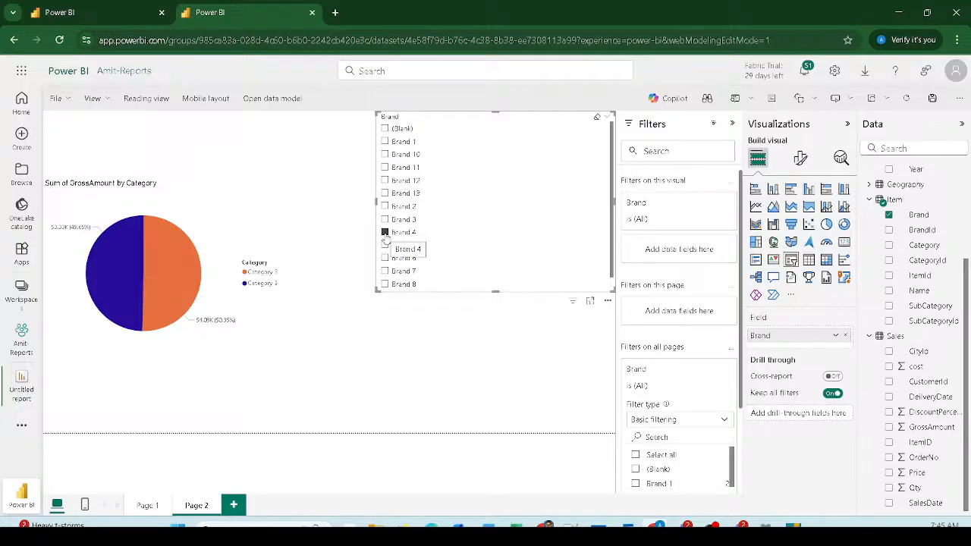
pyautogui.click(384, 232)
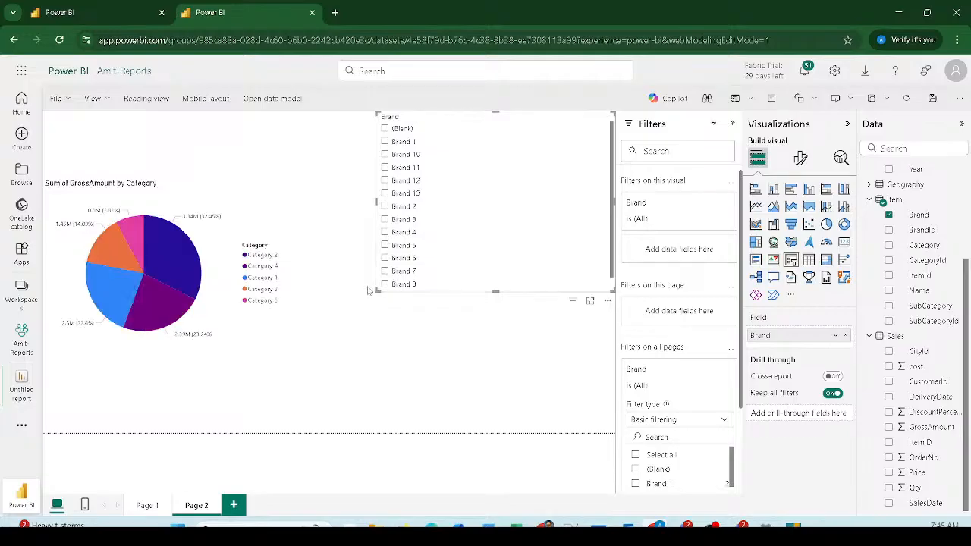
pyautogui.moveTo(375, 292); pyautogui.dragTo(385, 167)
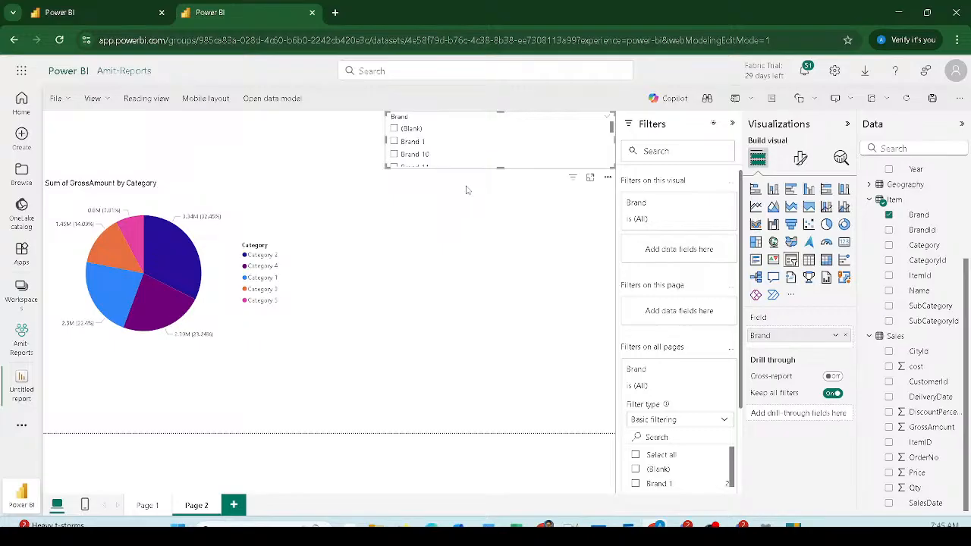
pyautogui.click(110, 102)
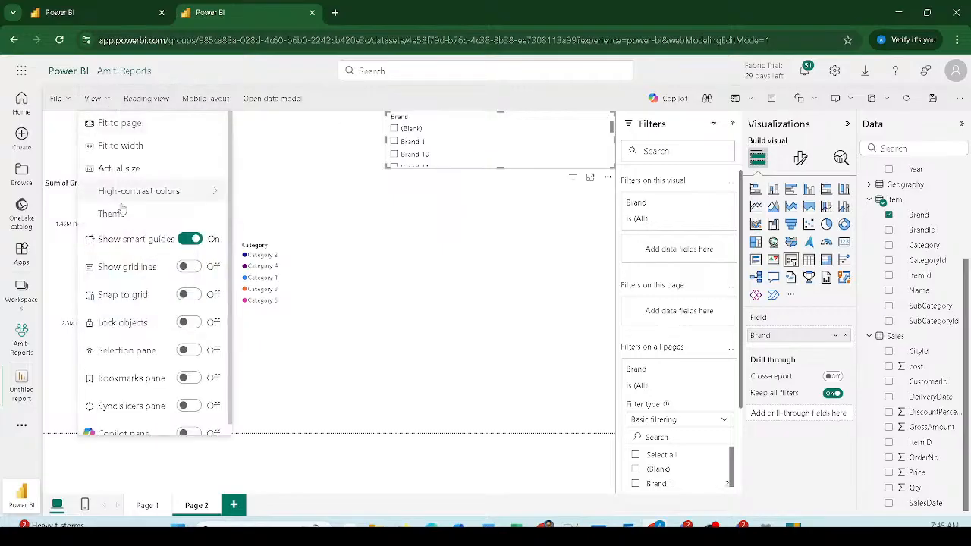
pyautogui.scroll(-1, 137, 251)
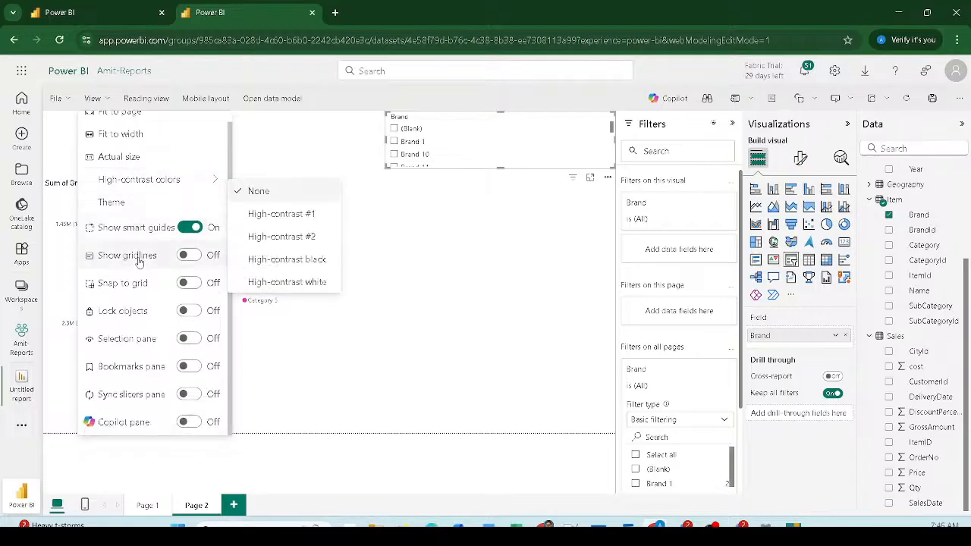
pyautogui.scroll(1, 135, 235)
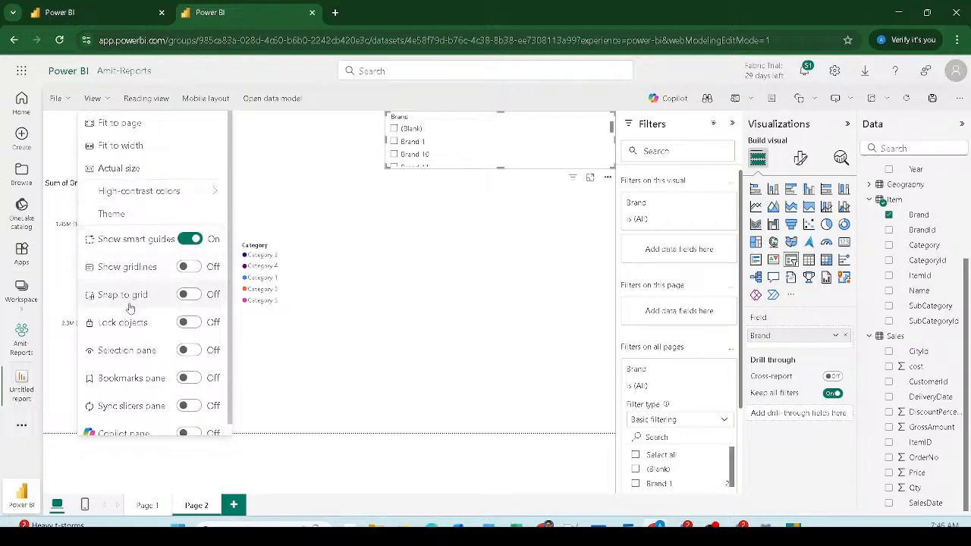
pyautogui.click(538, 261)
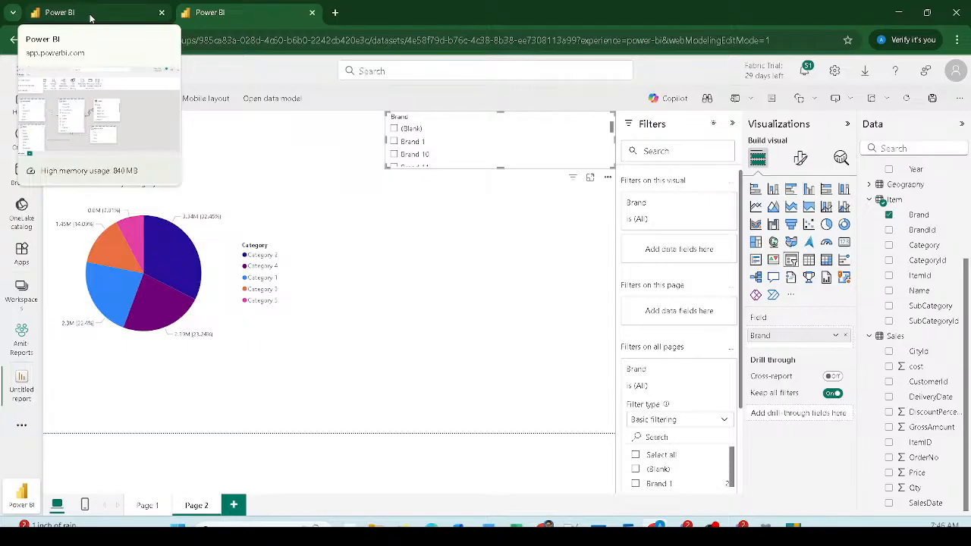
pyautogui.click(228, 196)
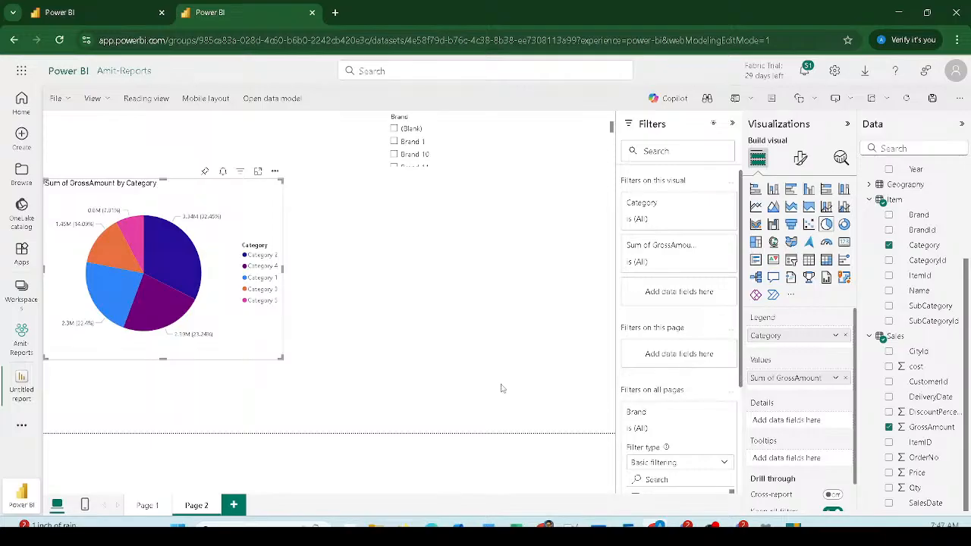
# Step: Return to the Sales SM01 model view tab and show the Data pane's table list
pyautogui.click(114, 13)
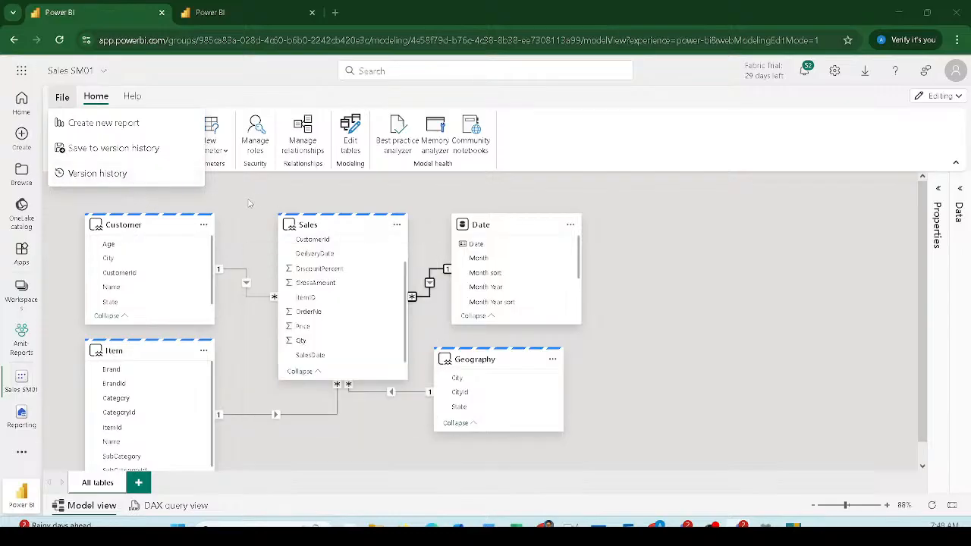
pyautogui.scroll(-1, 578, 205)
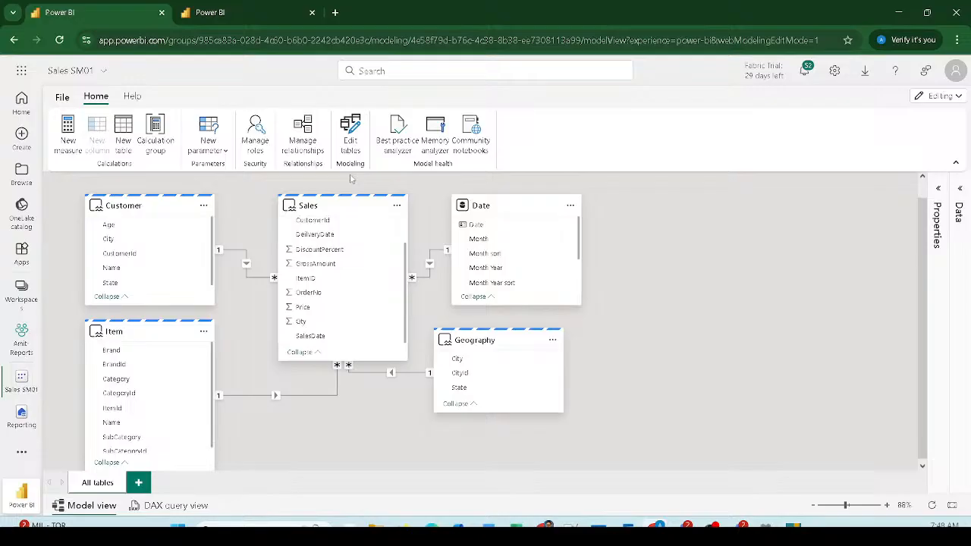
pyautogui.click(960, 188)
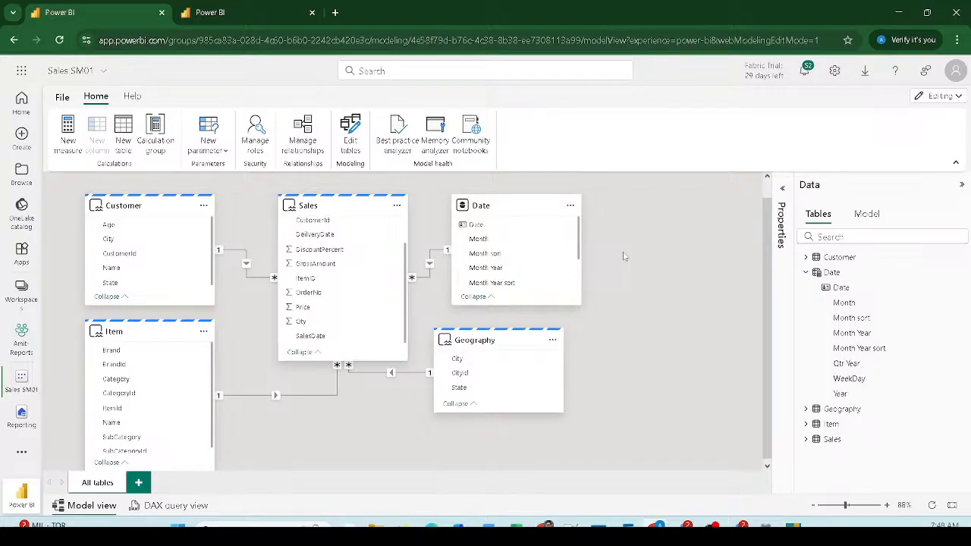
# Step: Select the Date table and expand, then collapse, its DAX formula
pyautogui.click(831, 273)
pyautogui.moveTo(833, 275)
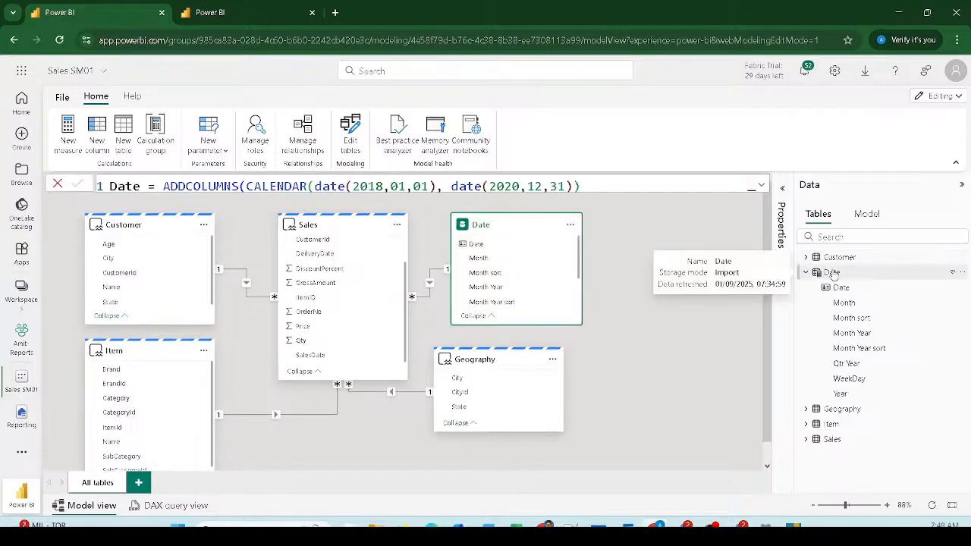
pyautogui.click(762, 186)
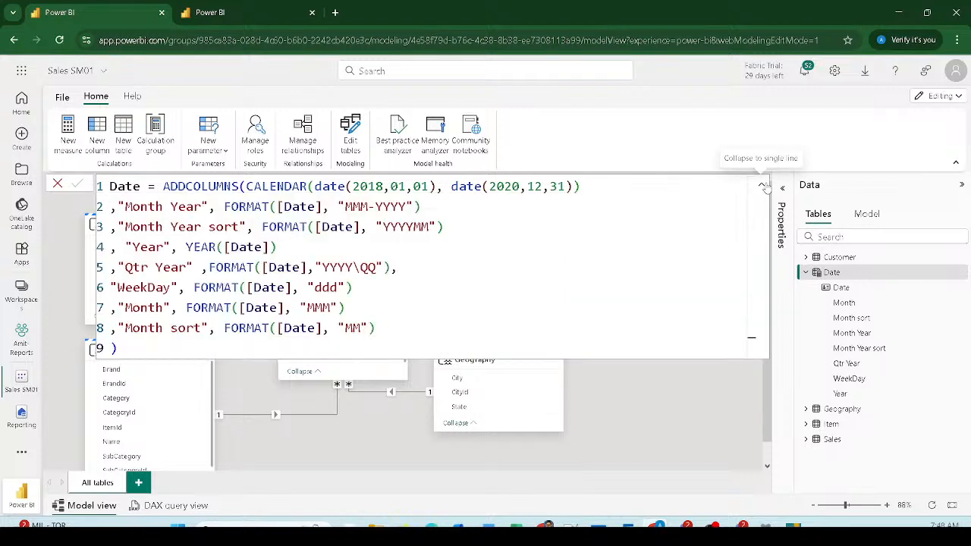
pyautogui.click(763, 186)
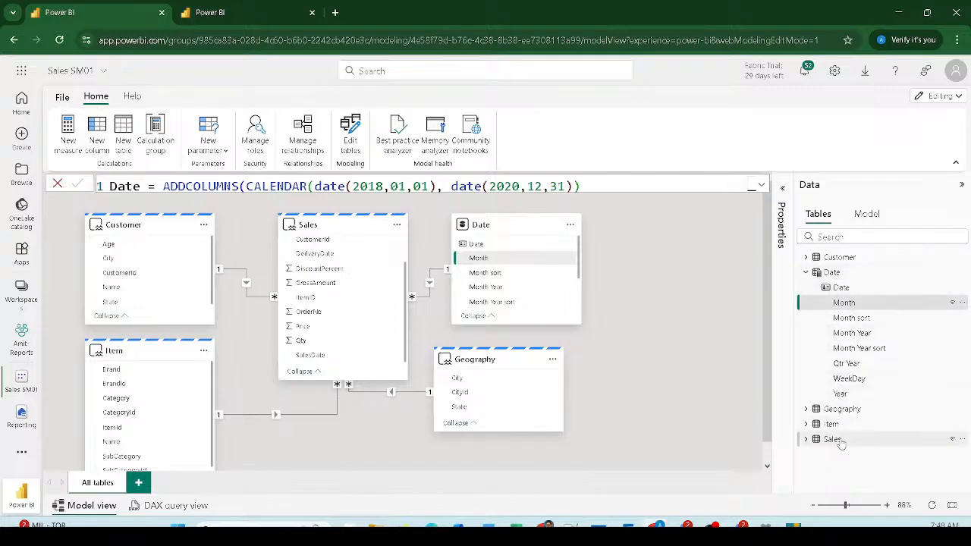
# Step: Expand and select the Sales table to list its fields, CityId through SalesDate
pyautogui.click(806, 439)
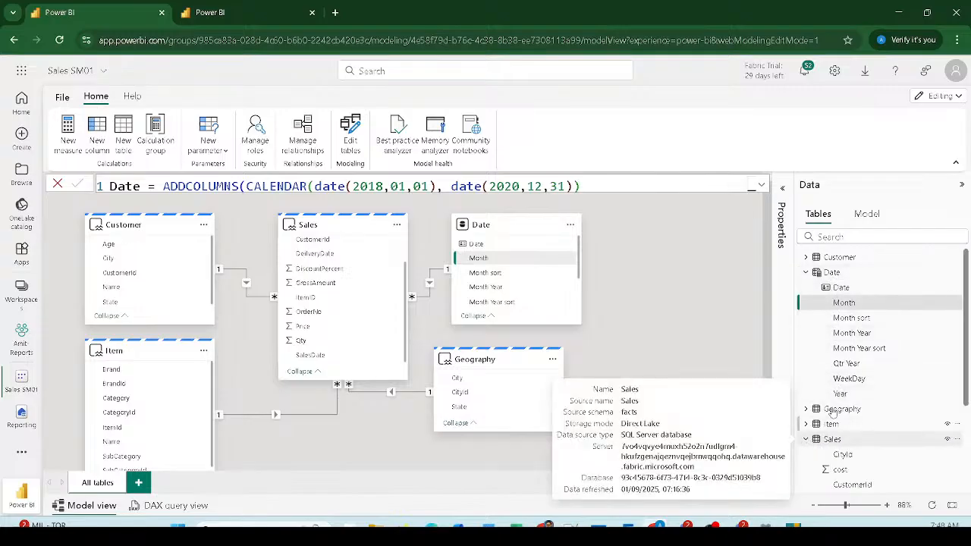
pyautogui.scroll(-3, 832, 410)
pyautogui.click(832, 314)
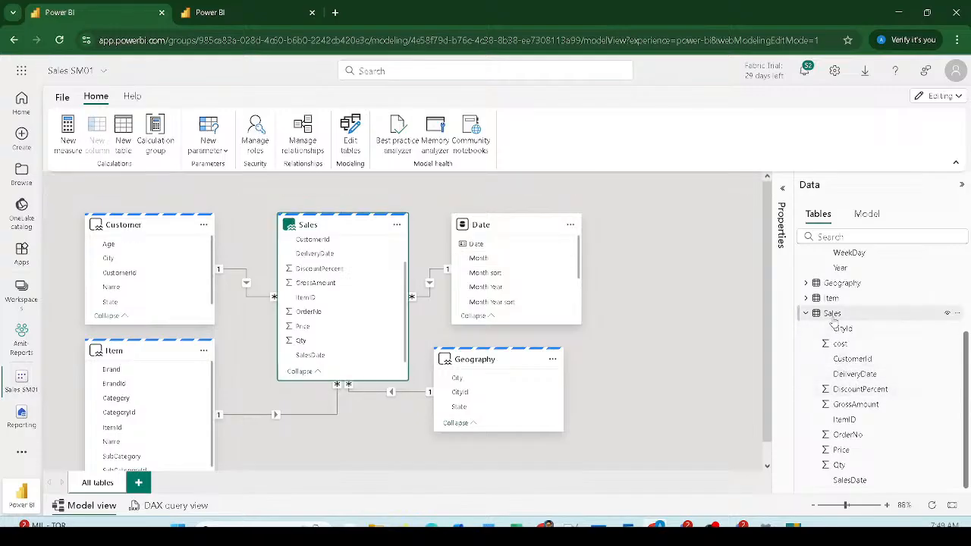
pyautogui.moveTo(833, 322)
pyautogui.click(850, 319)
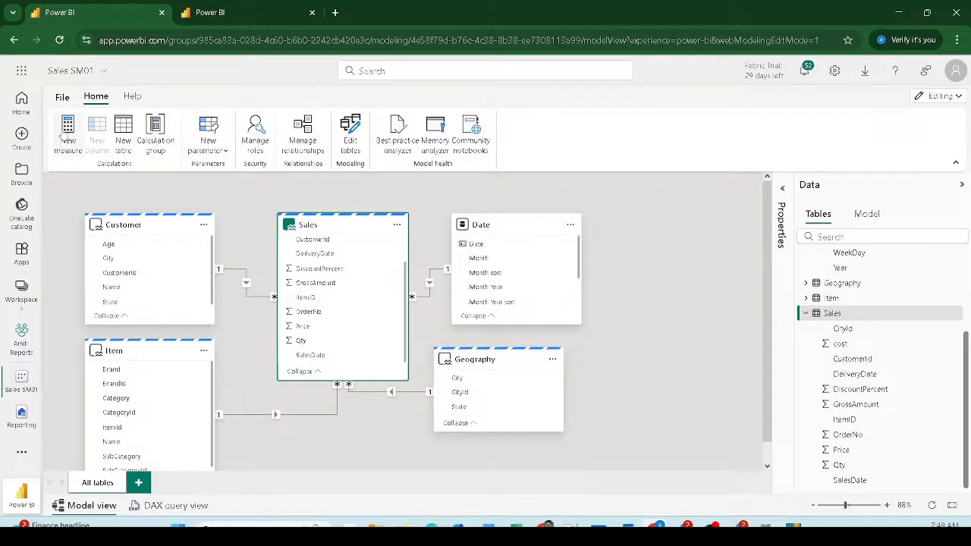
# Step: Create a new calculated table named Measure
pyautogui.click(123, 135)
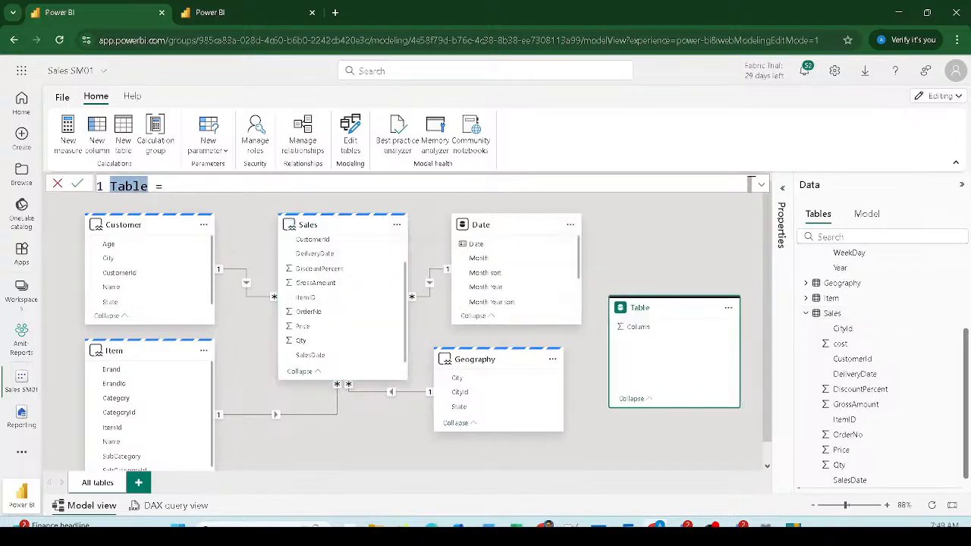
pyautogui.write('Measure')
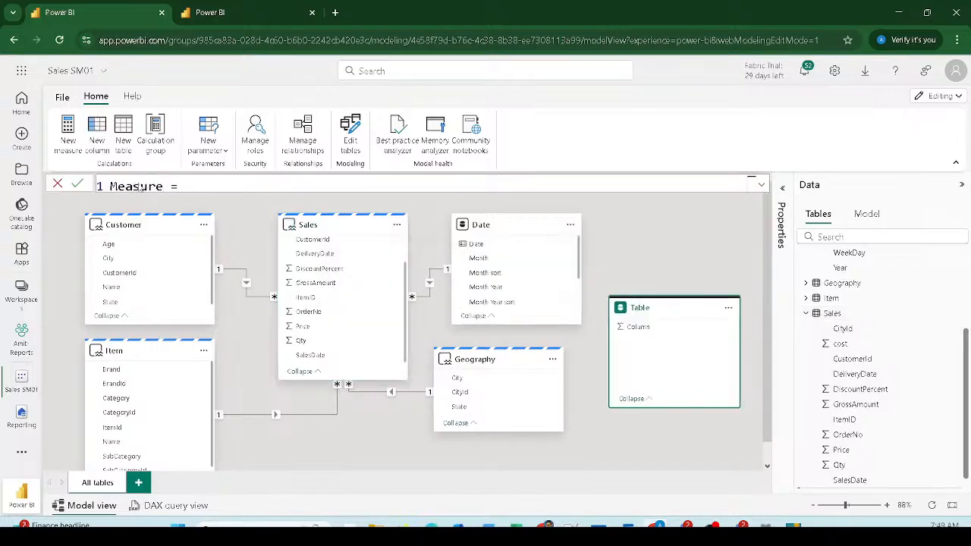
pyautogui.press('Return')
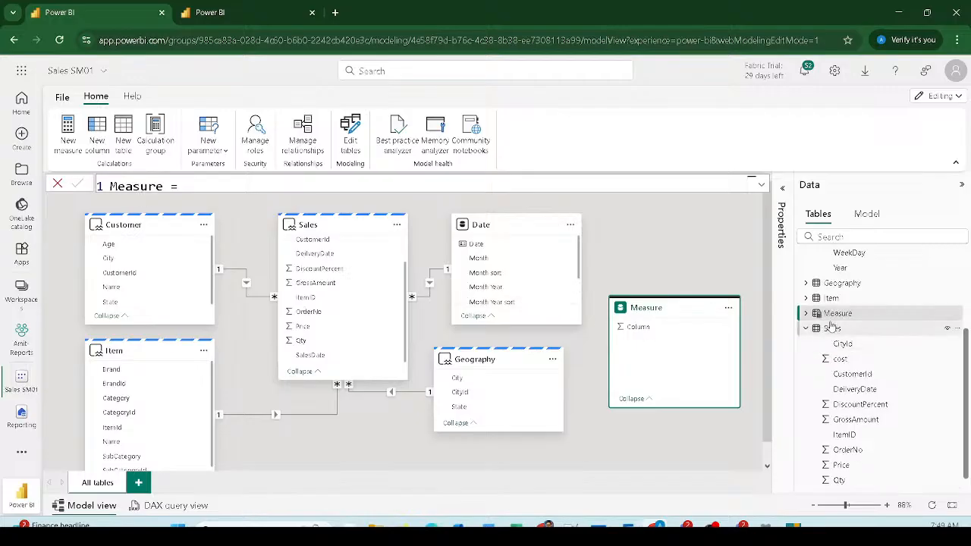
# Step: Expand the Measure and Item tables' fields in the Data pane
pyautogui.click(806, 313)
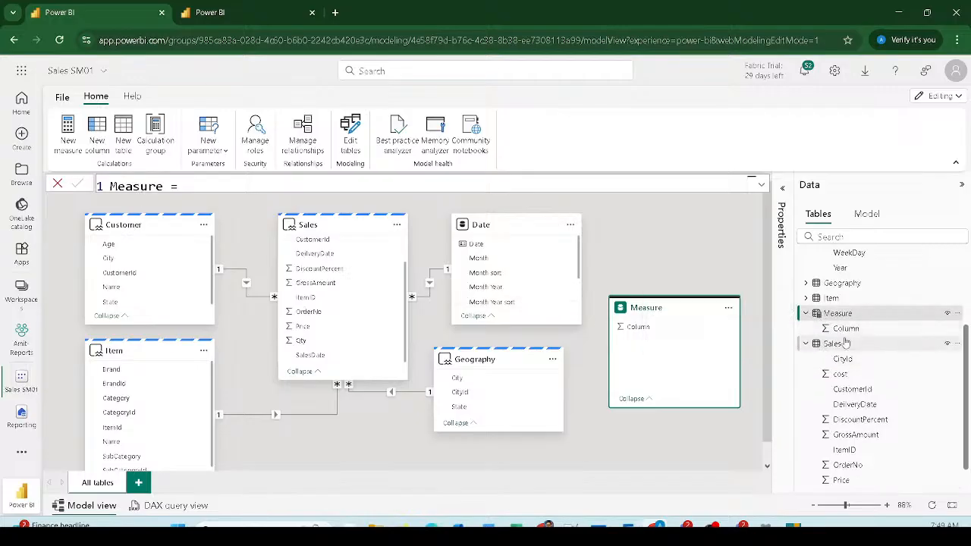
pyautogui.moveTo(853, 312)
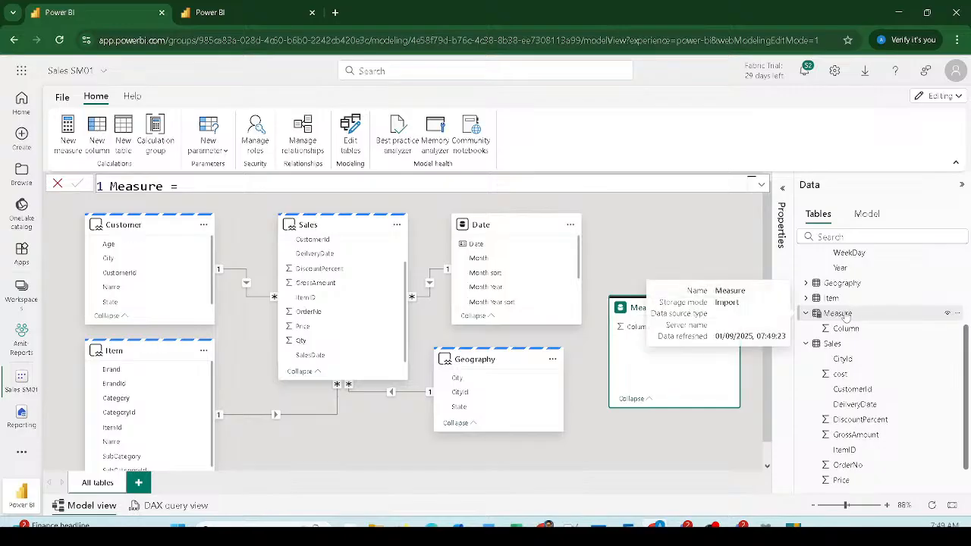
pyautogui.click(845, 314)
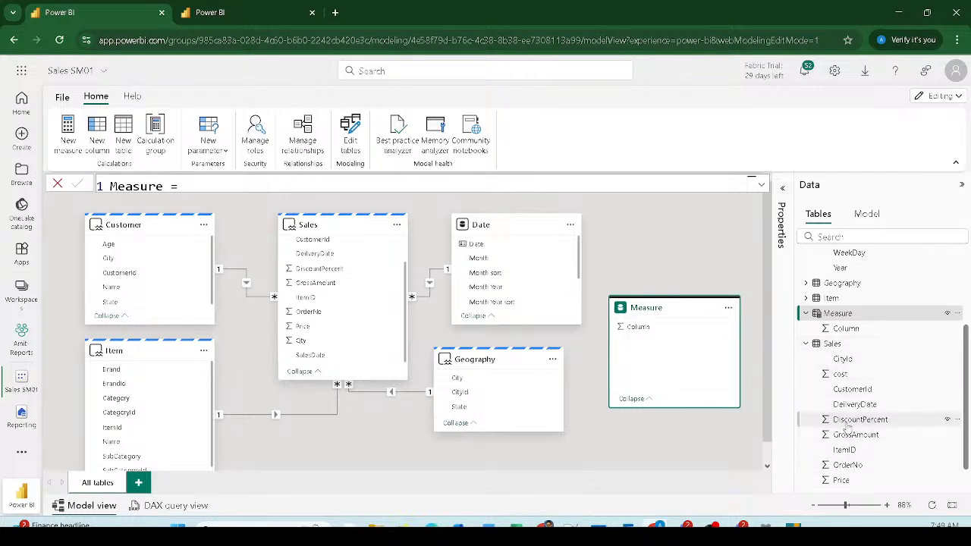
pyautogui.scroll(-1, 841, 410)
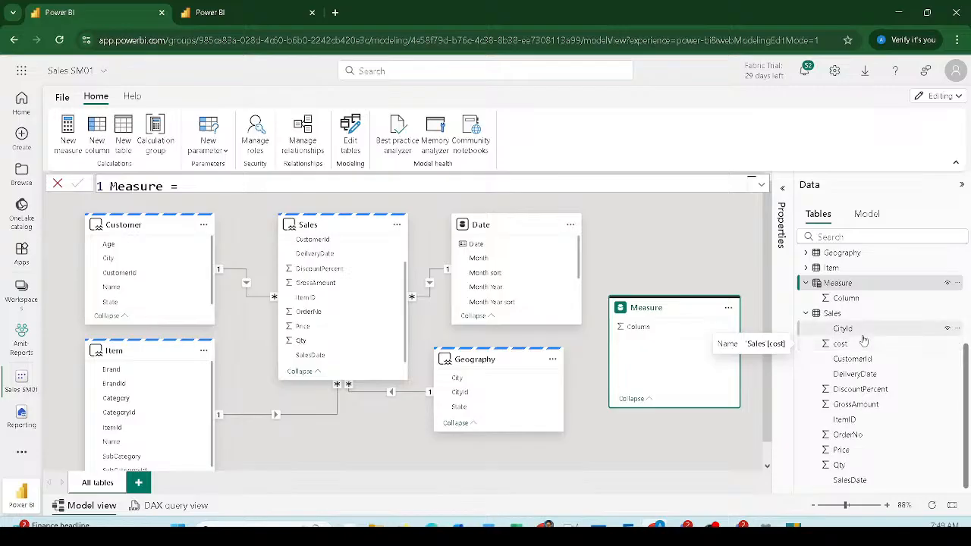
pyautogui.scroll(4, 849, 341)
pyautogui.scroll(-4, 834, 386)
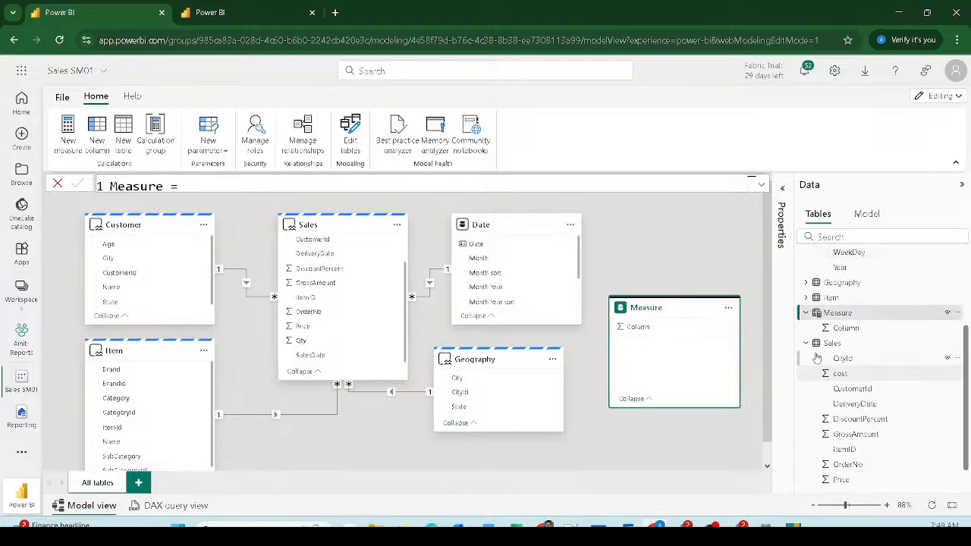
pyautogui.click(805, 297)
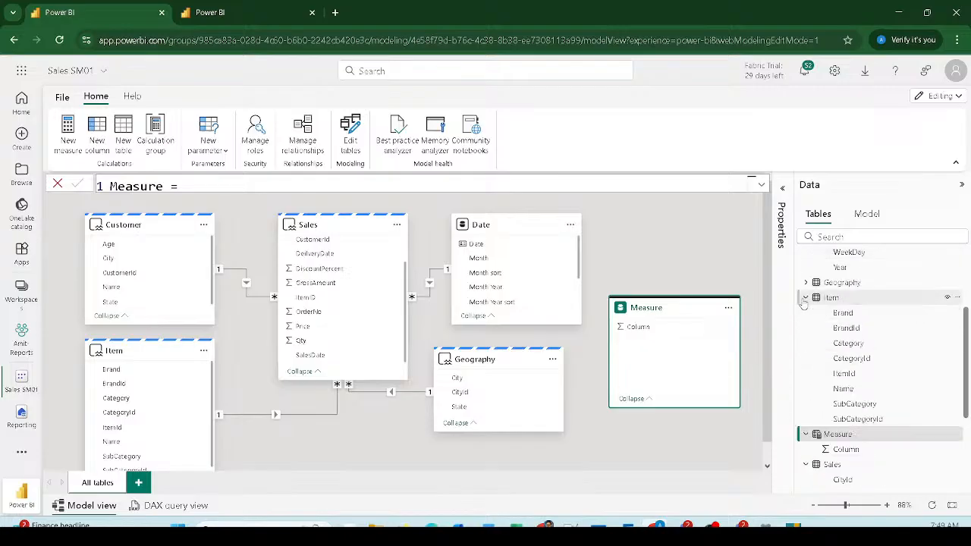
# Step: Rename the Item table's Name column to Item Name
pyautogui.doubleClick(842, 390)
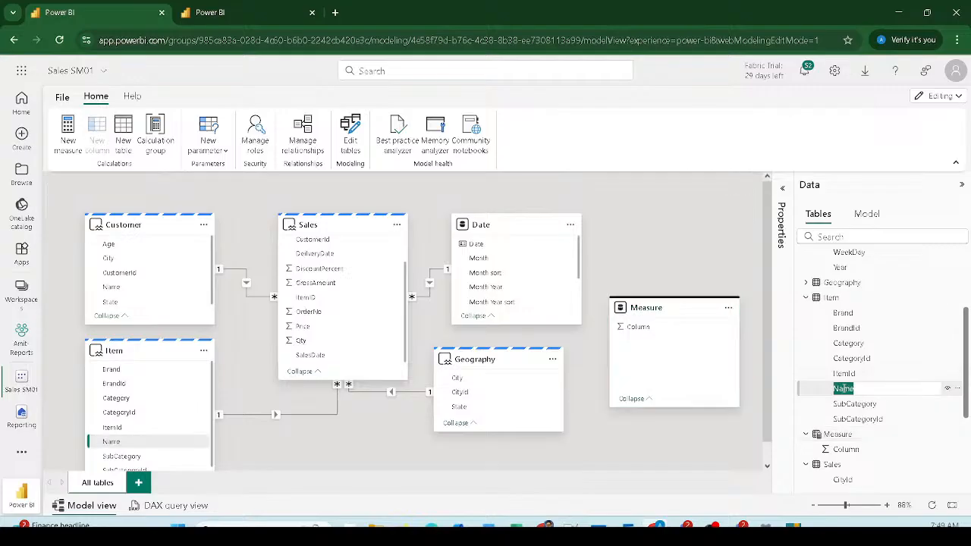
pyautogui.click(782, 189)
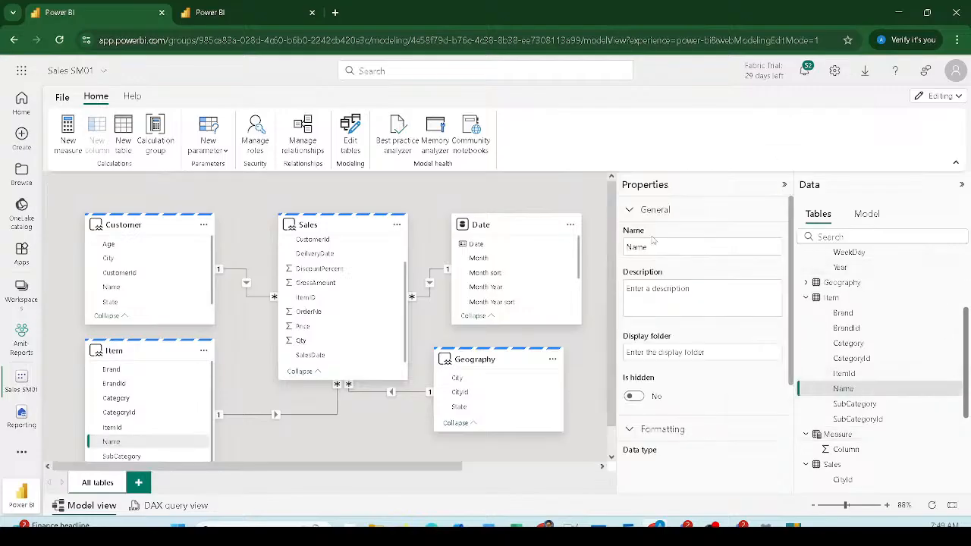
pyautogui.click(657, 246)
pyautogui.doubleClick(662, 248)
pyautogui.write('Item Name')
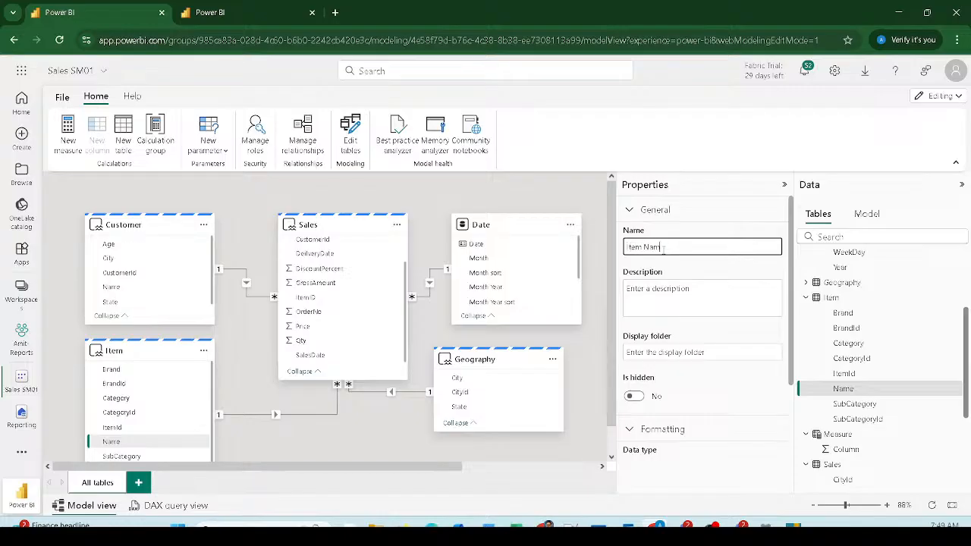
pyautogui.press('Return')
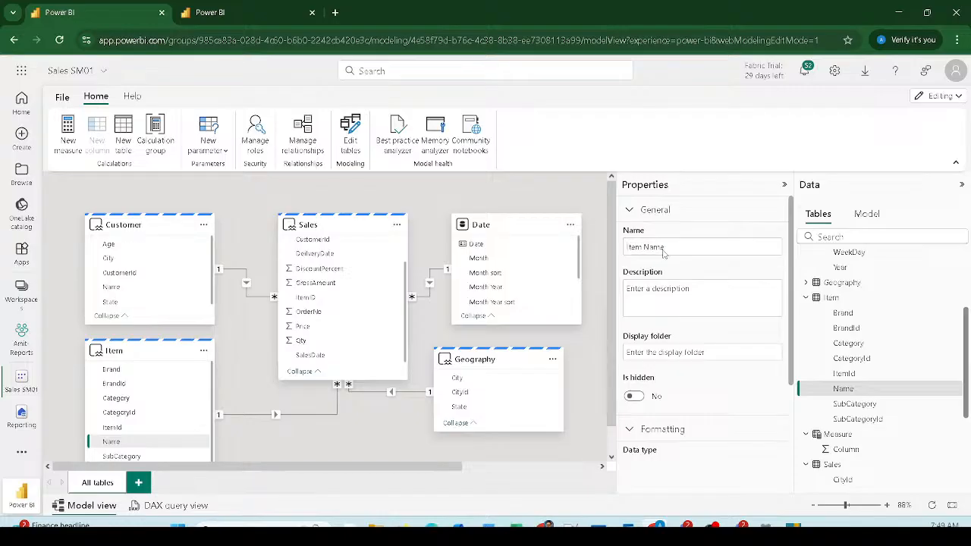
# Step: Rename the BrandId column to Brand Id, then select Date's Month sort column
pyautogui.doubleClick(847, 328)
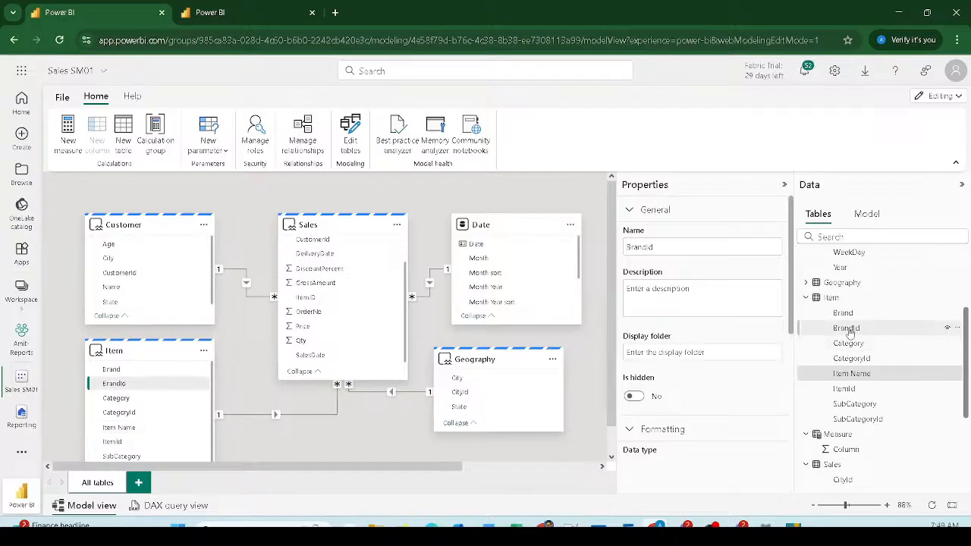
pyautogui.click(645, 248)
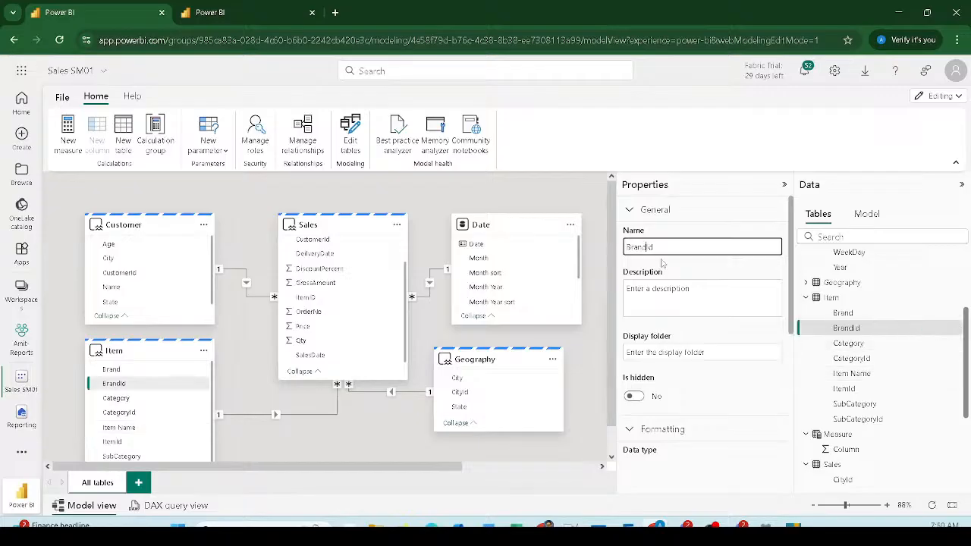
pyautogui.click(697, 292)
pyautogui.scroll(3, 876, 377)
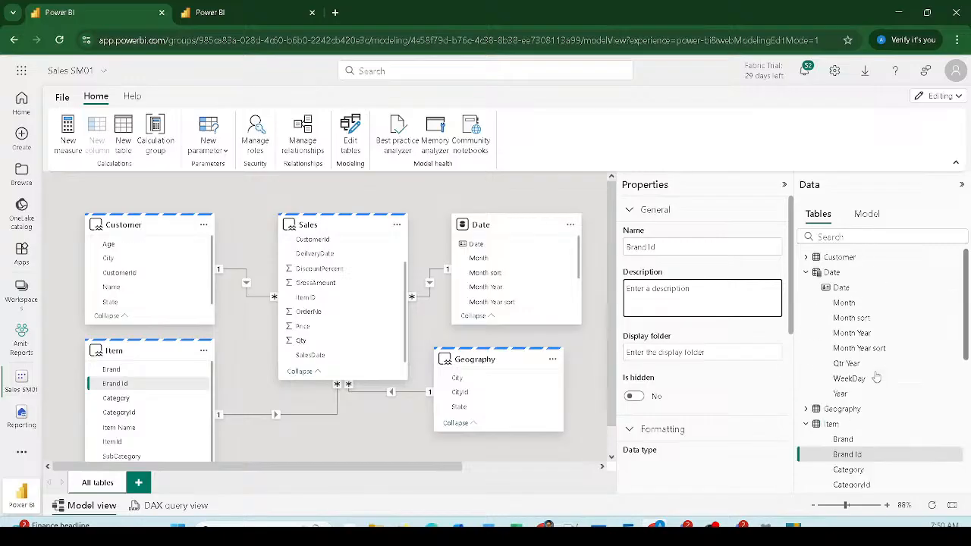
pyautogui.doubleClick(854, 317)
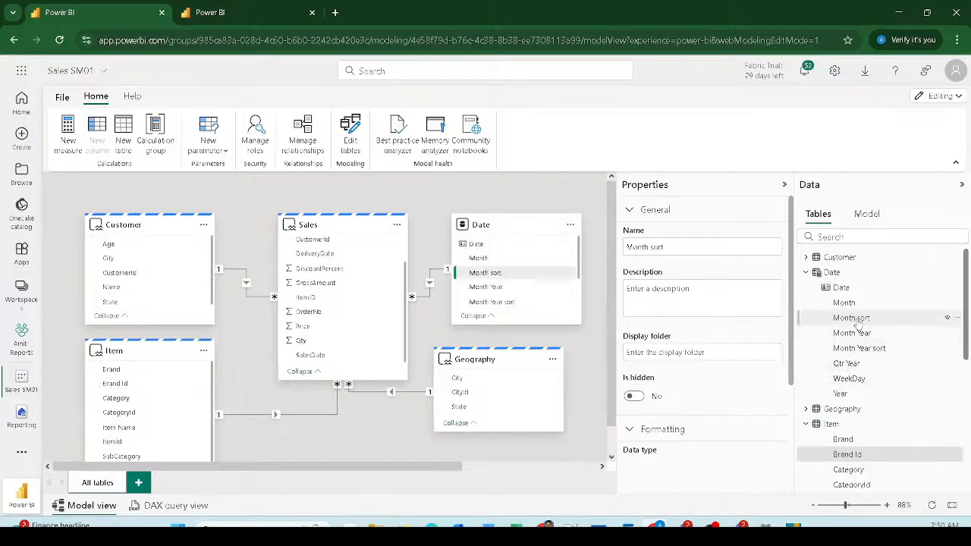
# Step: Hide the Month sort and Month Year sort columns from report view
pyautogui.click(947, 318)
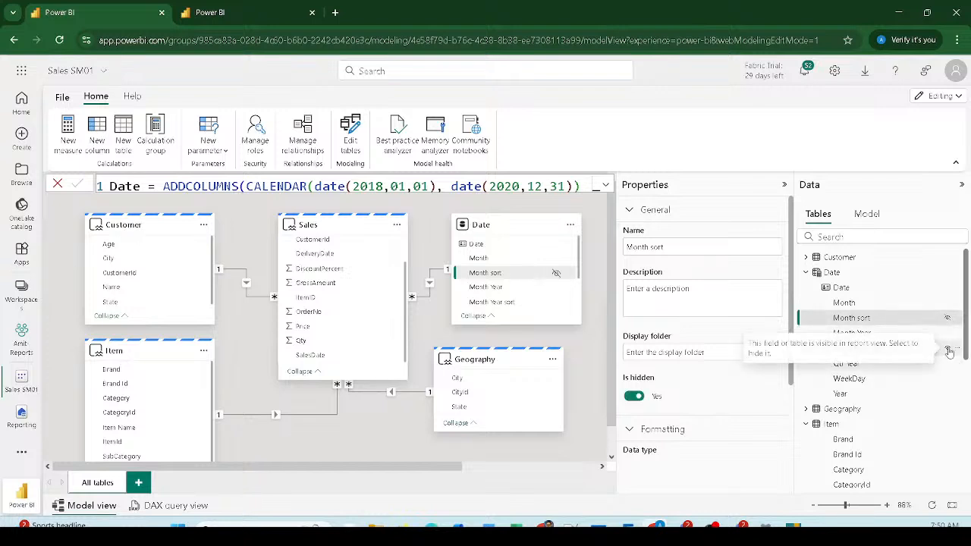
pyautogui.click(947, 349)
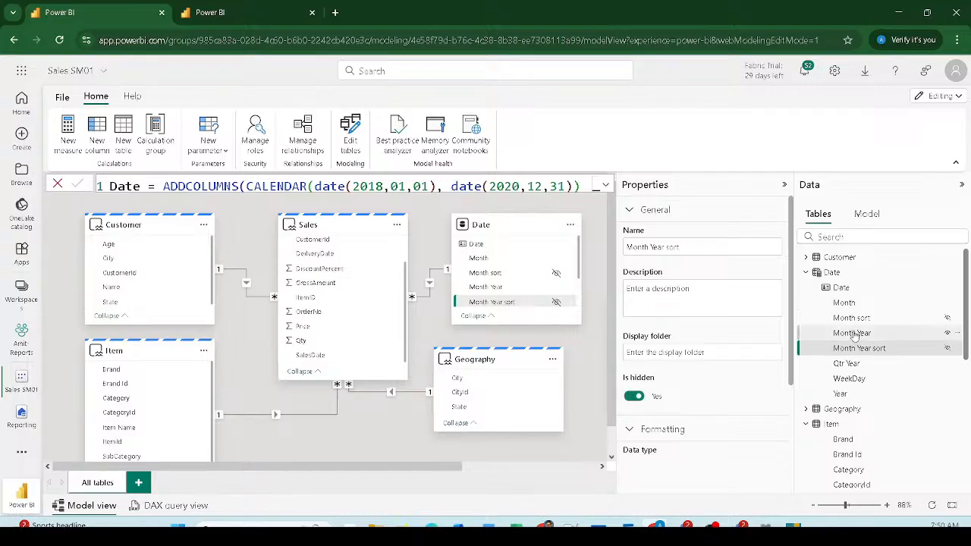
pyautogui.click(848, 363)
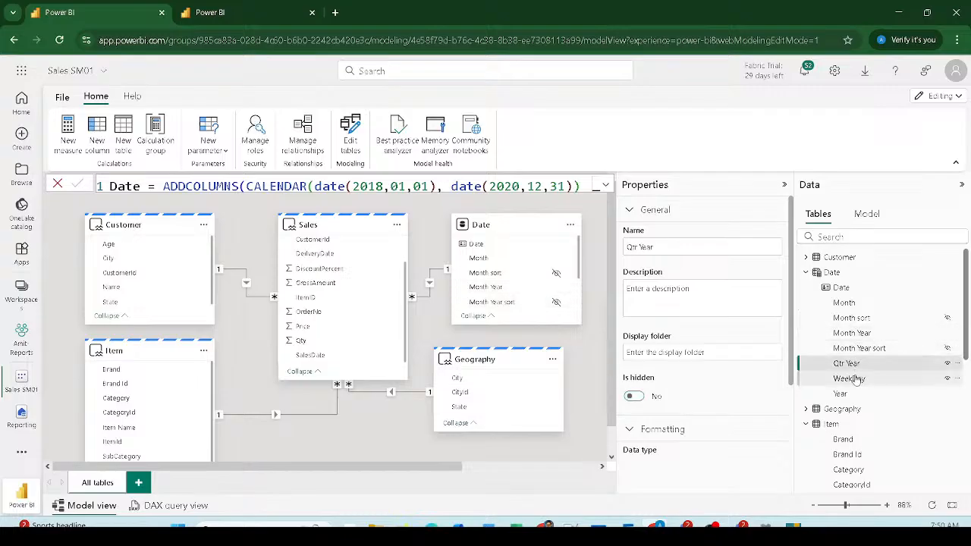
# Step: Rename the WeekDay column to Weekday
pyautogui.click(853, 379)
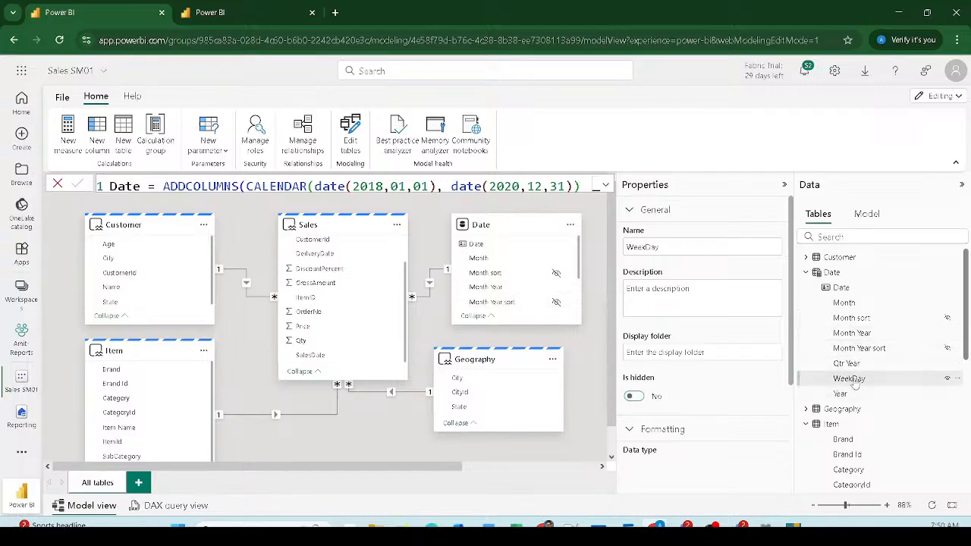
pyautogui.doubleClick(853, 379)
pyautogui.click(850, 378)
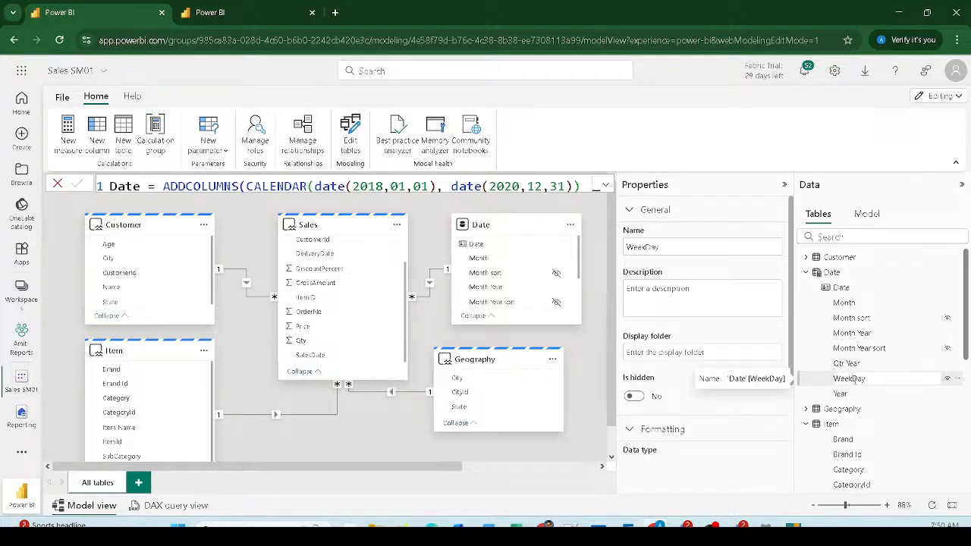
pyautogui.moveTo(852, 380); pyautogui.dragTo(857, 379)
pyautogui.write('d')
pyautogui.press('Return')
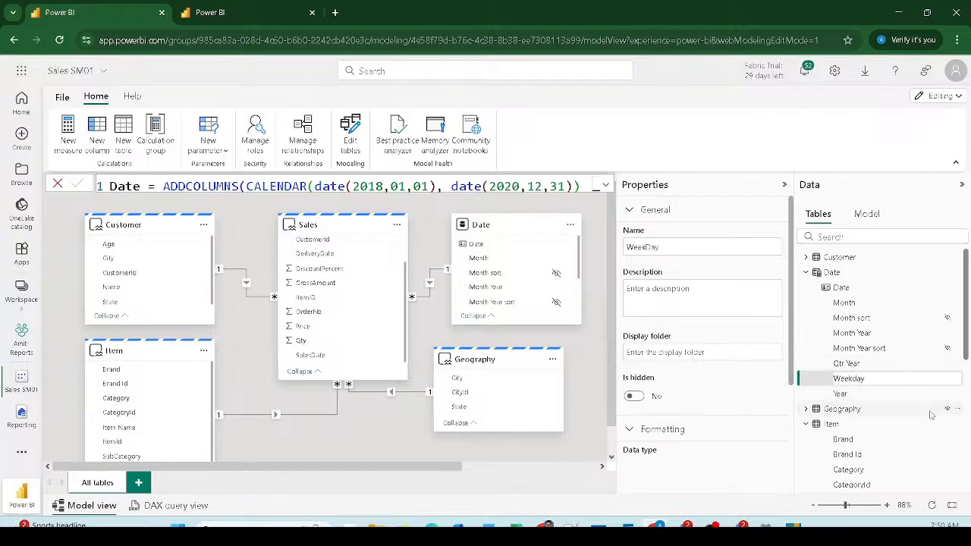
# Step: Hide the Item table's Brand Id, CategoryId, SubCategoryId and ItemId columns
pyautogui.scroll(-3, 884, 452)
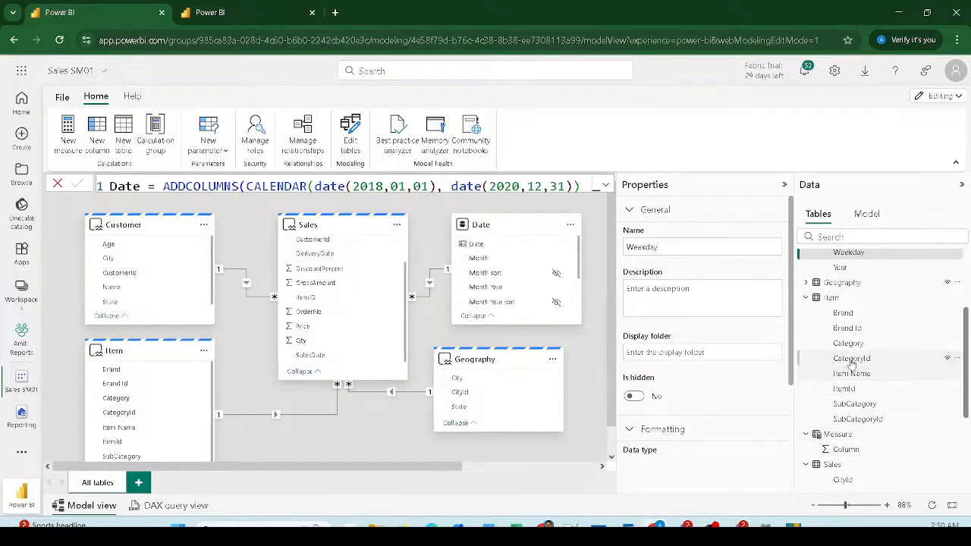
pyautogui.click(946, 327)
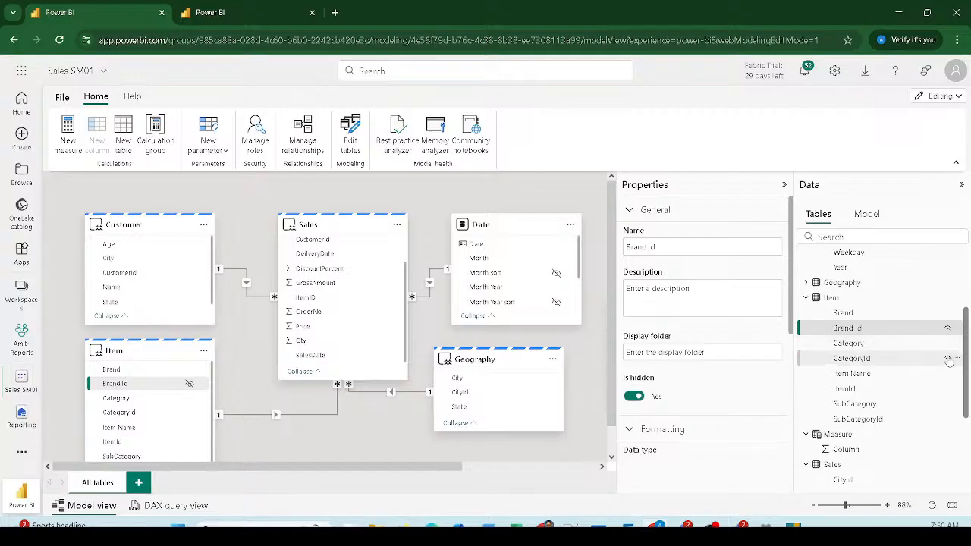
pyautogui.click(948, 358)
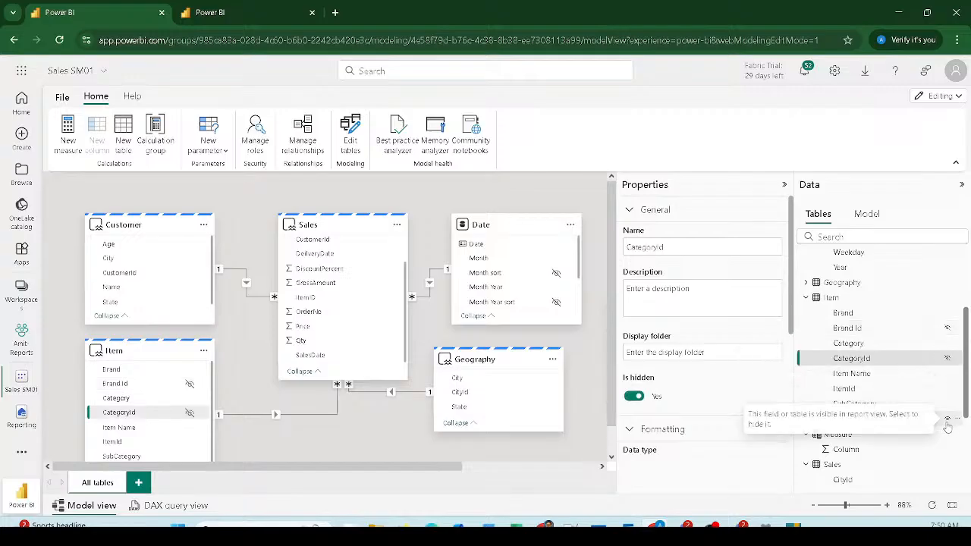
pyautogui.click(947, 419)
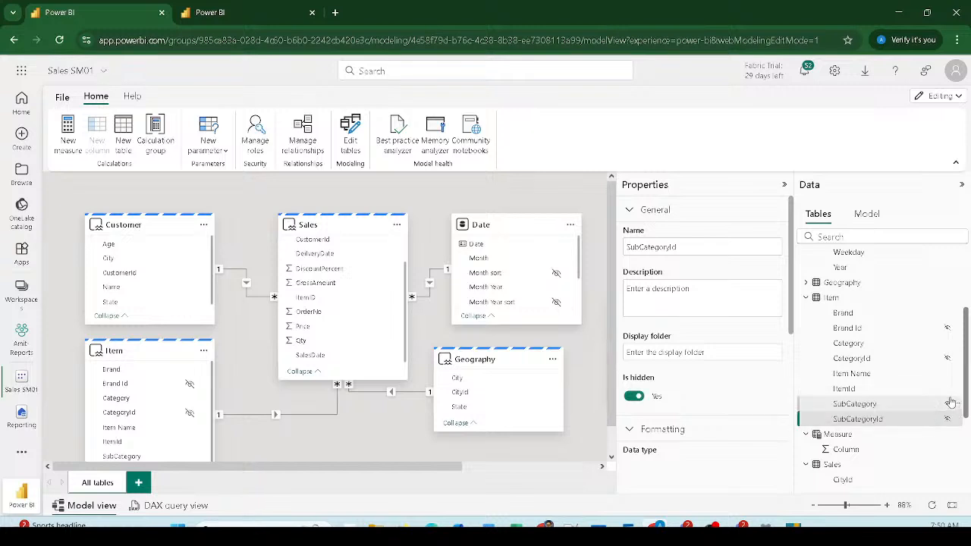
pyautogui.click(947, 389)
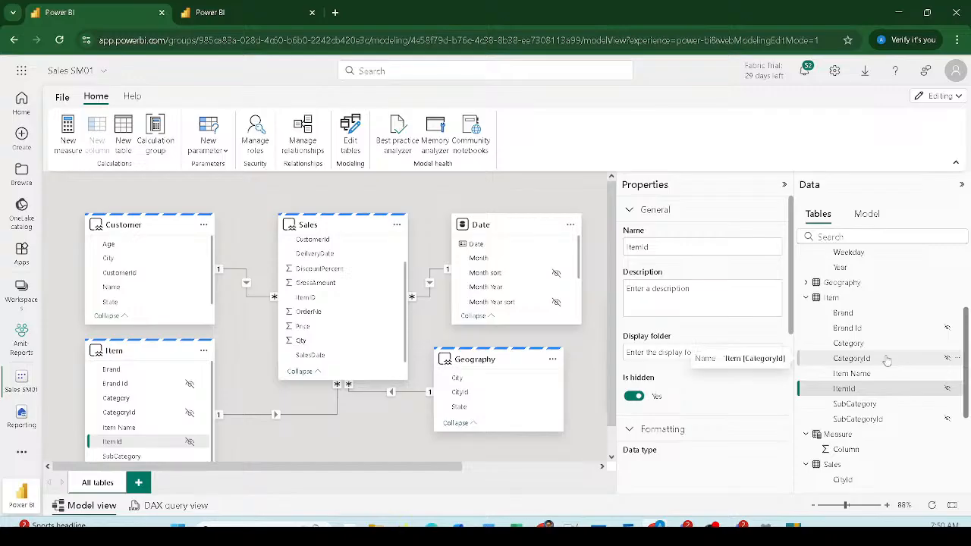
pyautogui.scroll(3, 895, 362)
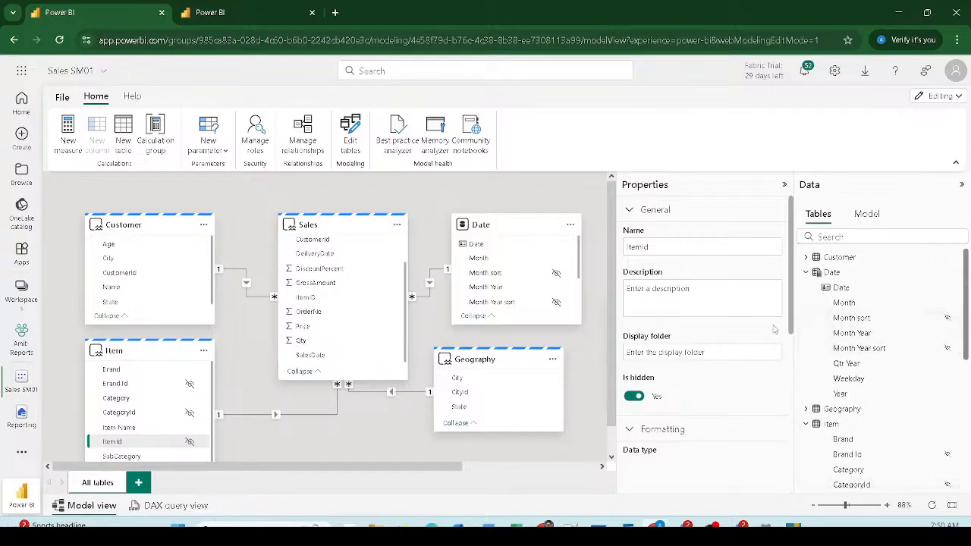
pyautogui.scroll(-5, 818, 361)
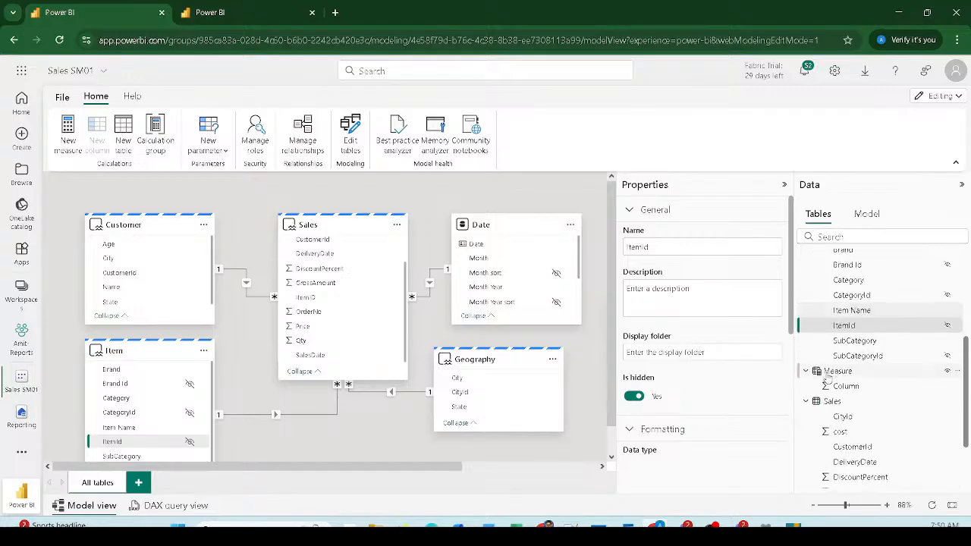
pyautogui.click(841, 373)
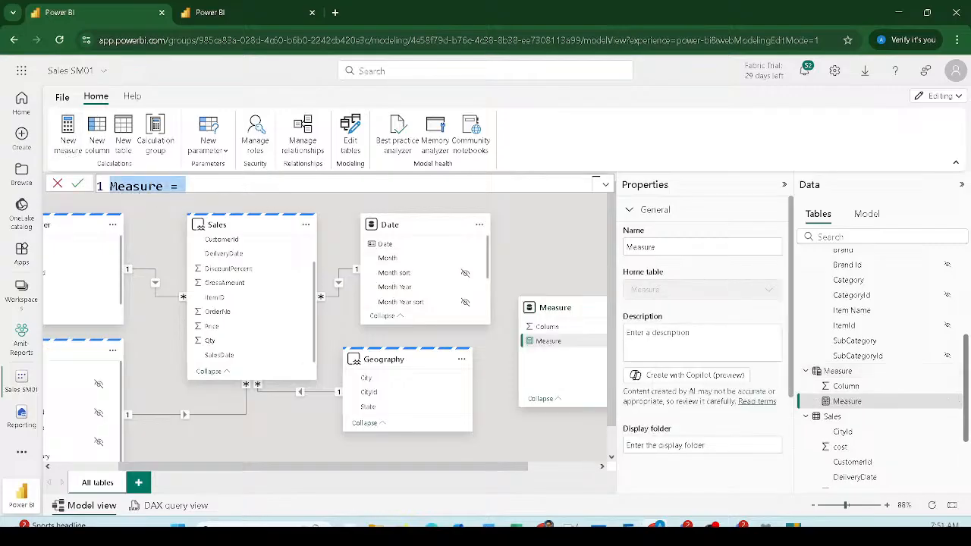
# Step: Write the measure formula Gross = SUM(Sales[GrossAmount]) and commit it
pyautogui.write('Gros')
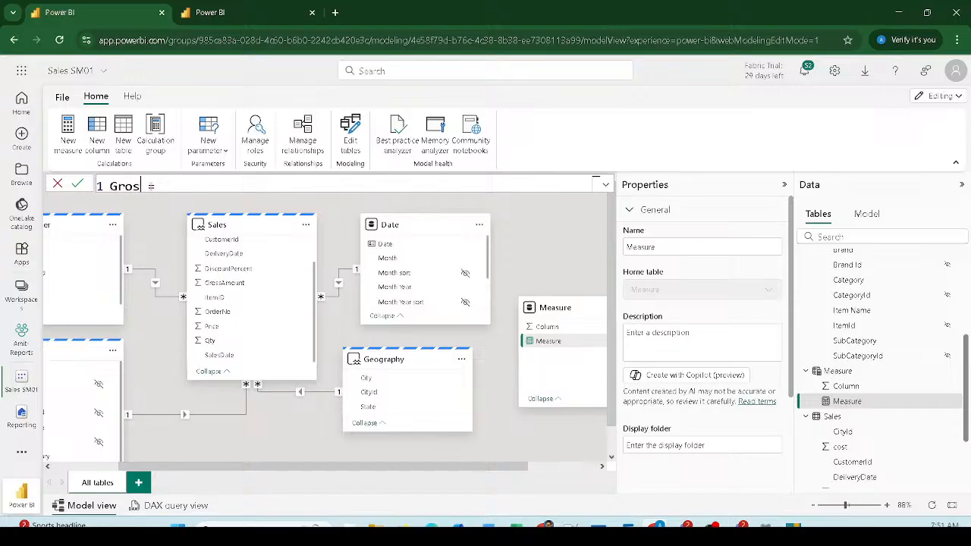
pyautogui.write('s =  sales')
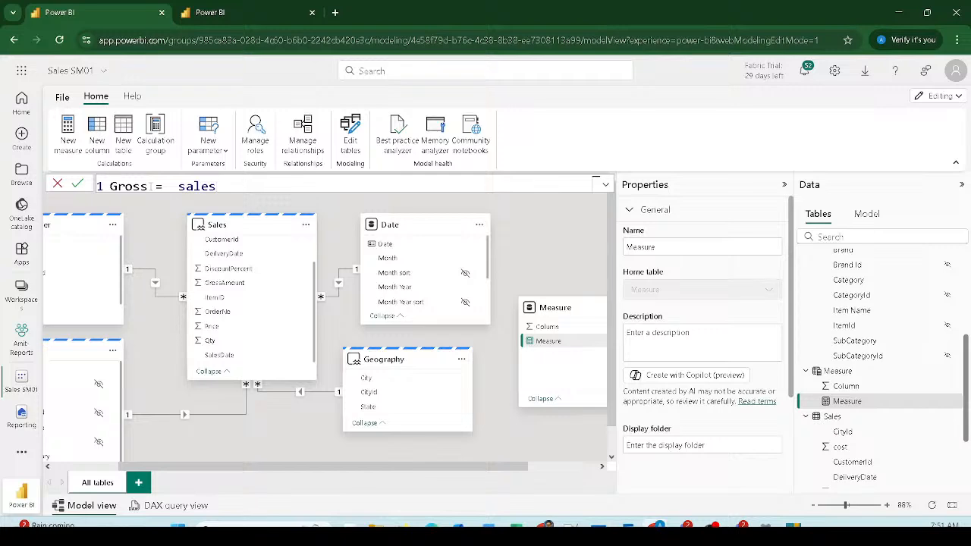
pyautogui.press('BackSpace')
pyautogui.press('BackSpace')
pyautogui.press('BackSpace')
pyautogui.press('BackSpace')
pyautogui.write('um(')
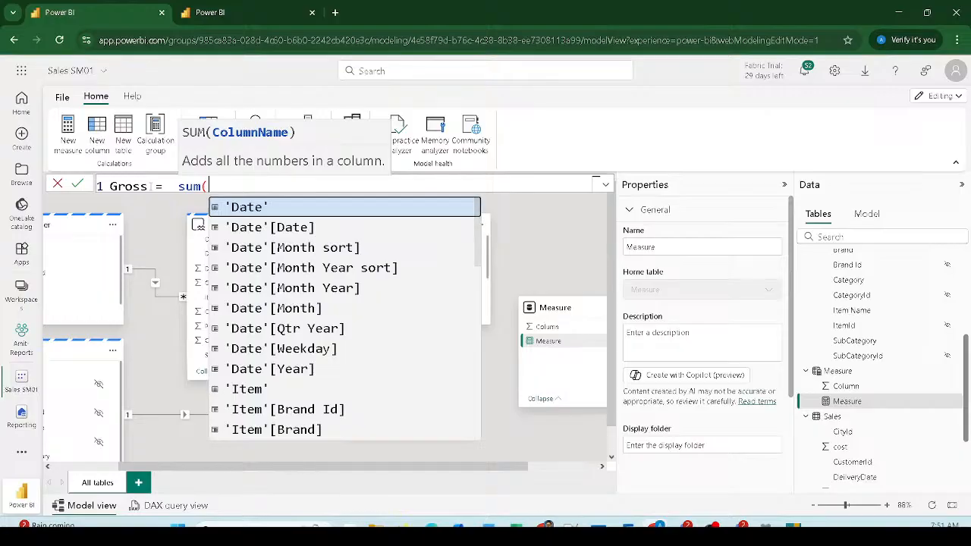
pyautogui.write('gro')
pyautogui.press('Tab')
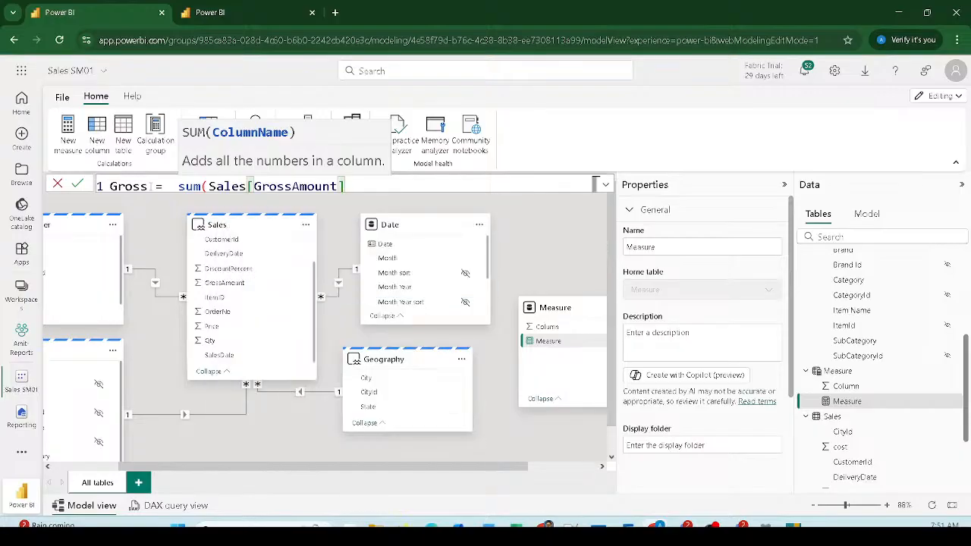
pyautogui.write(')')
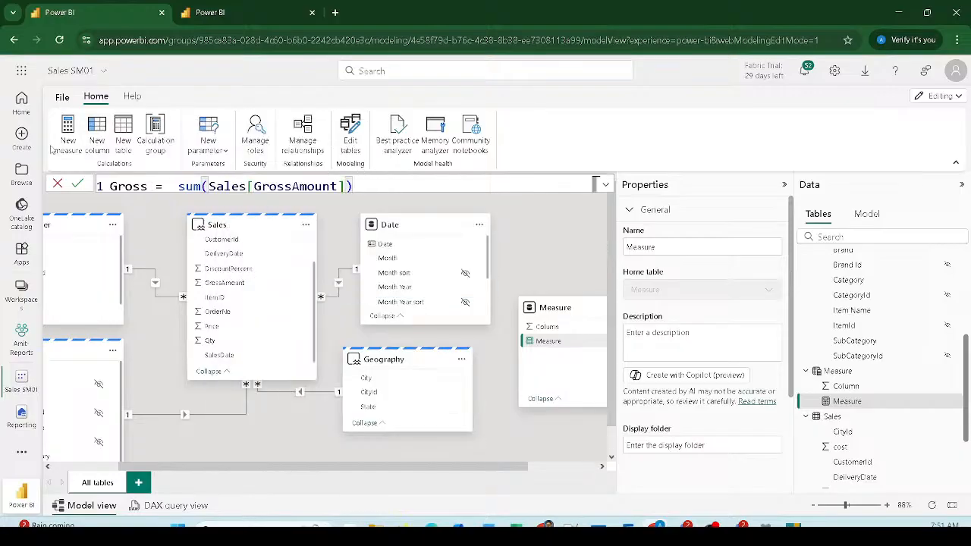
pyautogui.moveTo(353, 186); pyautogui.dragTo(109, 186)
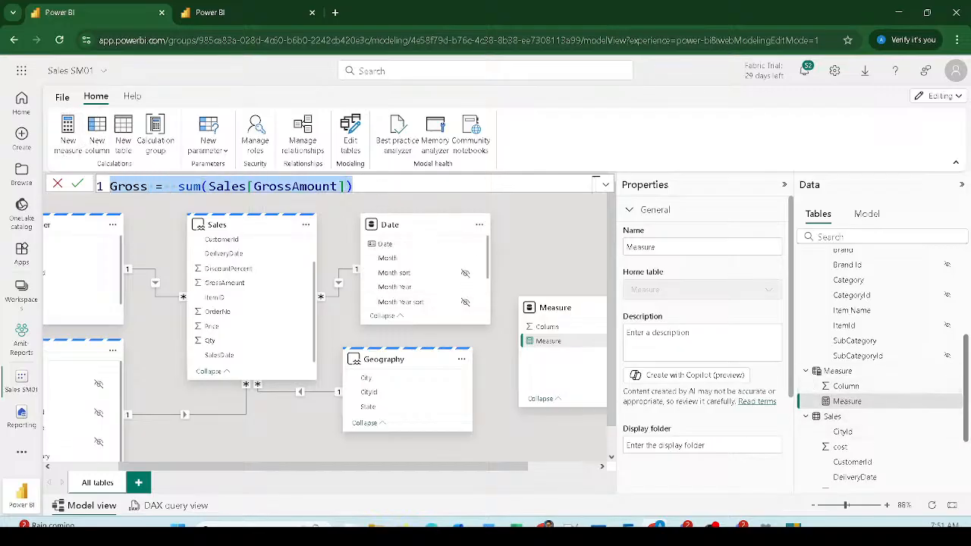
pyautogui.click(79, 184)
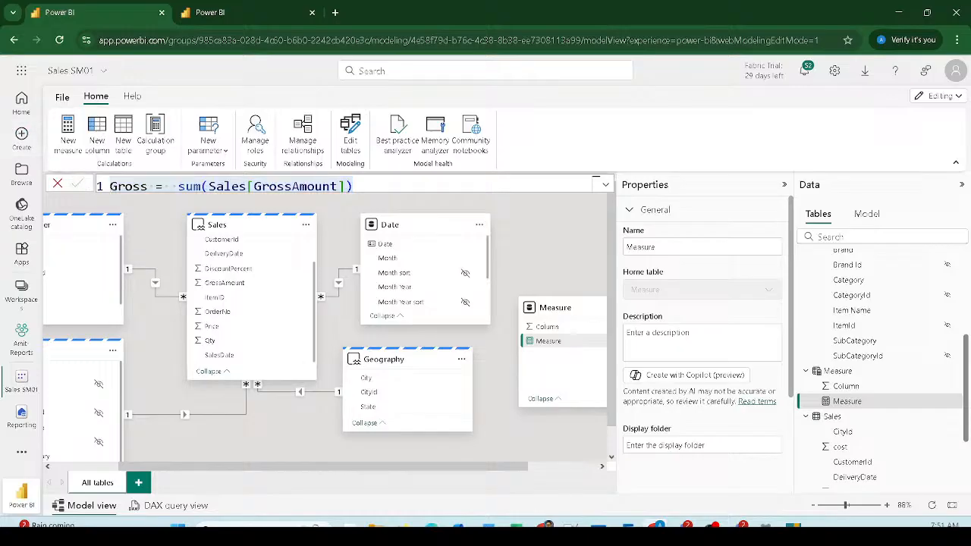
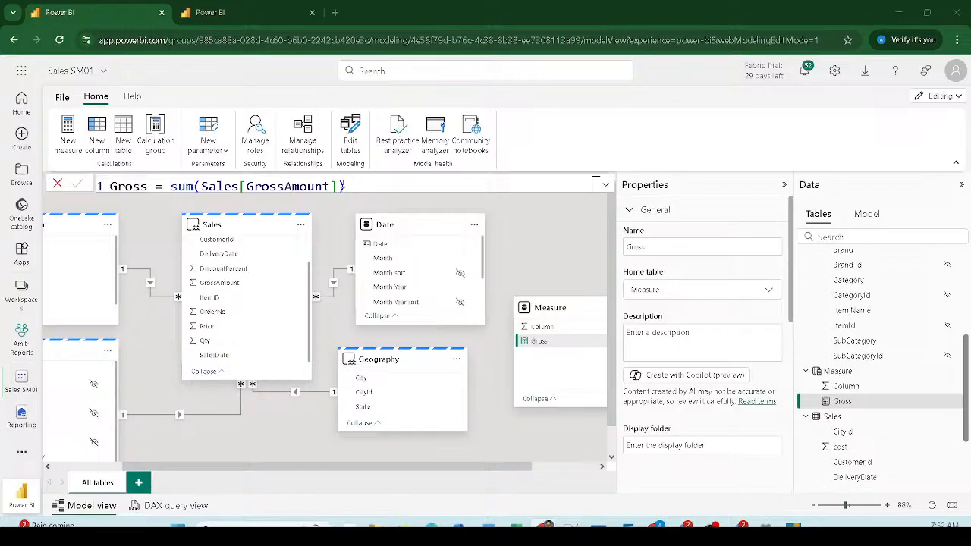
# Step: Review the Gross measure formula, Gross = SUM(Sales[GrossAmount])
pyautogui.click(339, 186)
pyautogui.moveTo(337, 185); pyautogui.dragTo(200, 186)
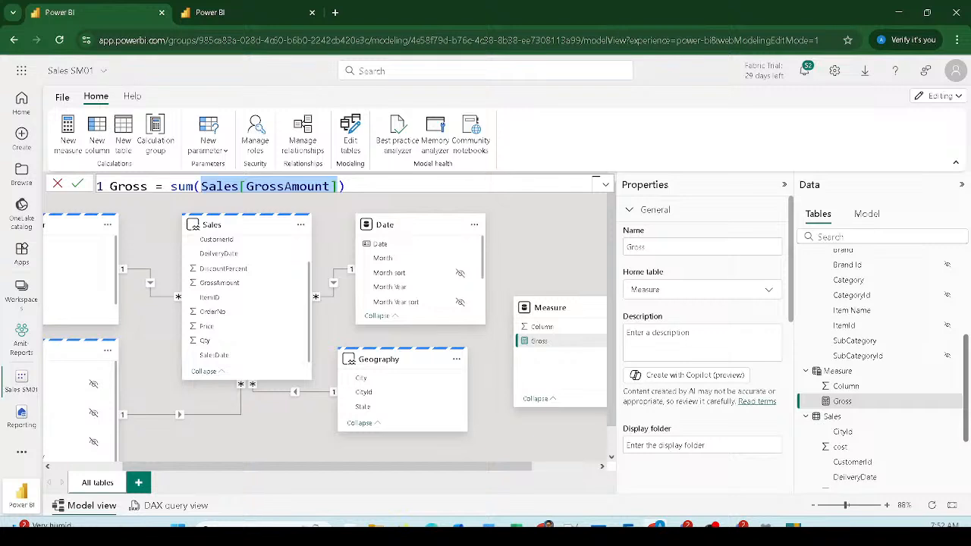
pyautogui.click(338, 186)
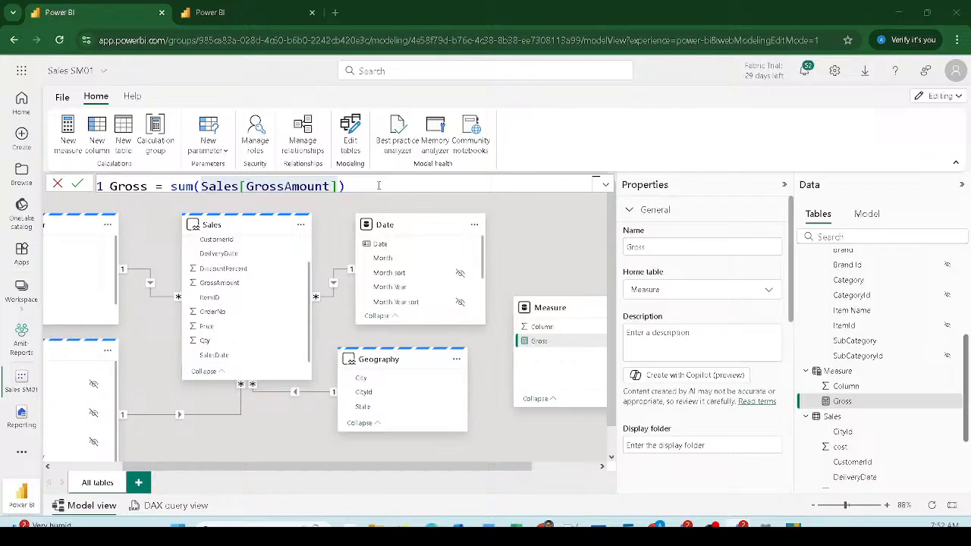
pyautogui.click(378, 184)
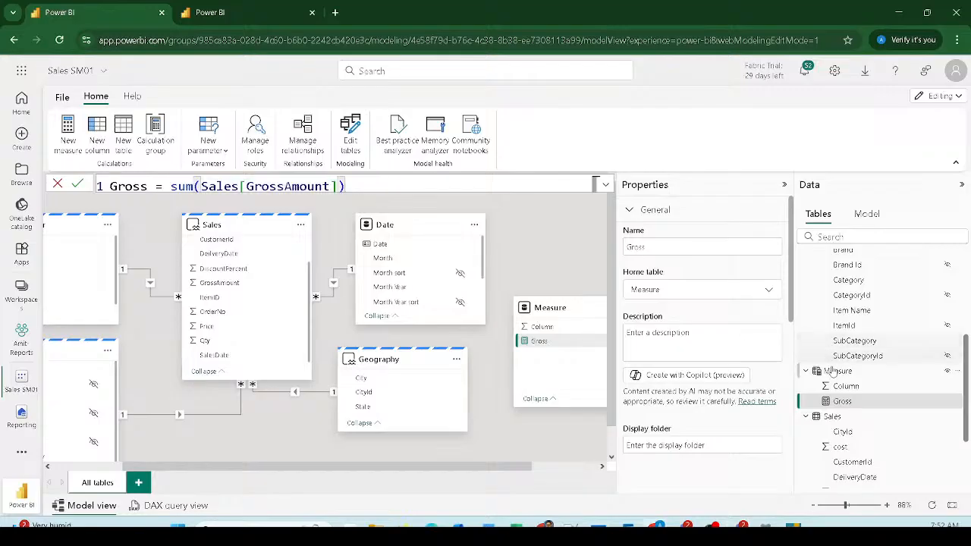
pyautogui.scroll(-2, 834, 371)
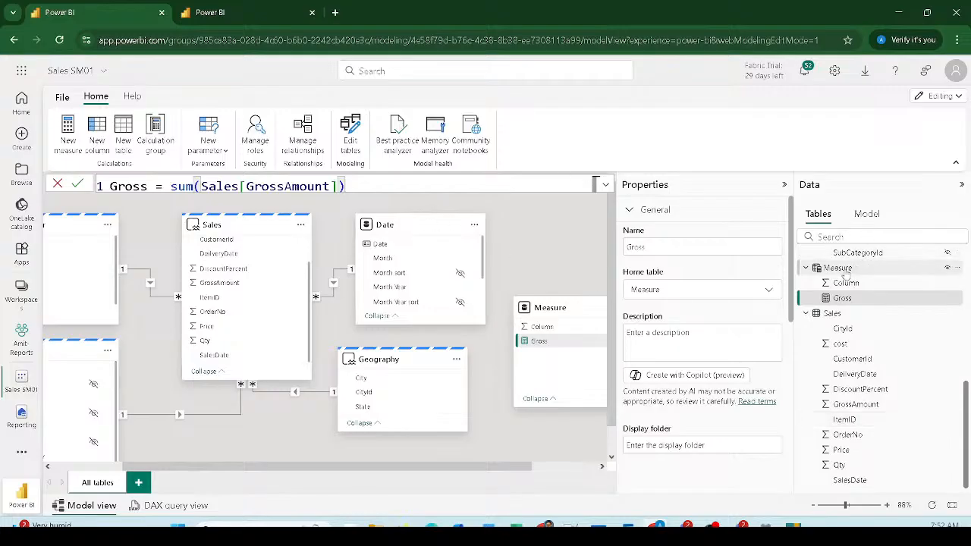
# Step: Create a new measure named COGS in the Measure table
pyautogui.click(837, 268)
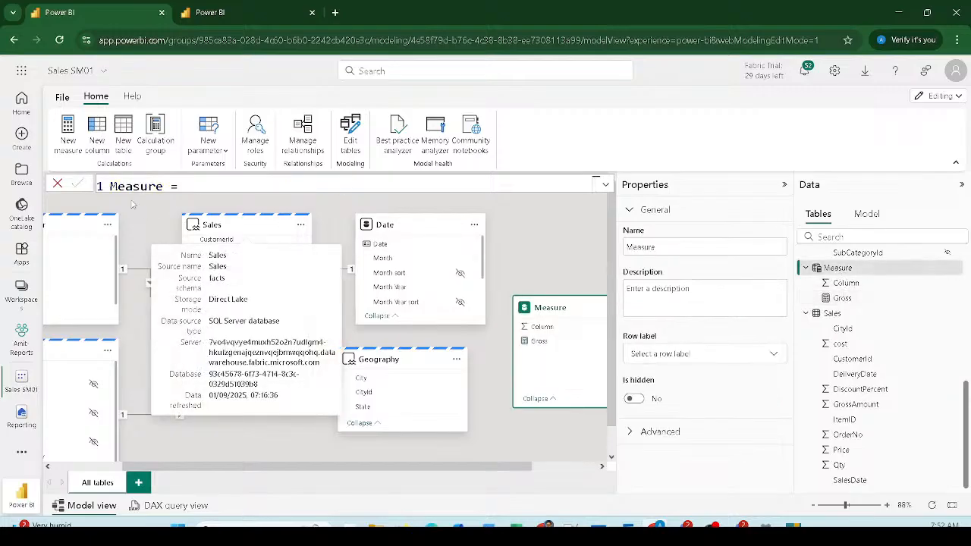
pyautogui.click(66, 144)
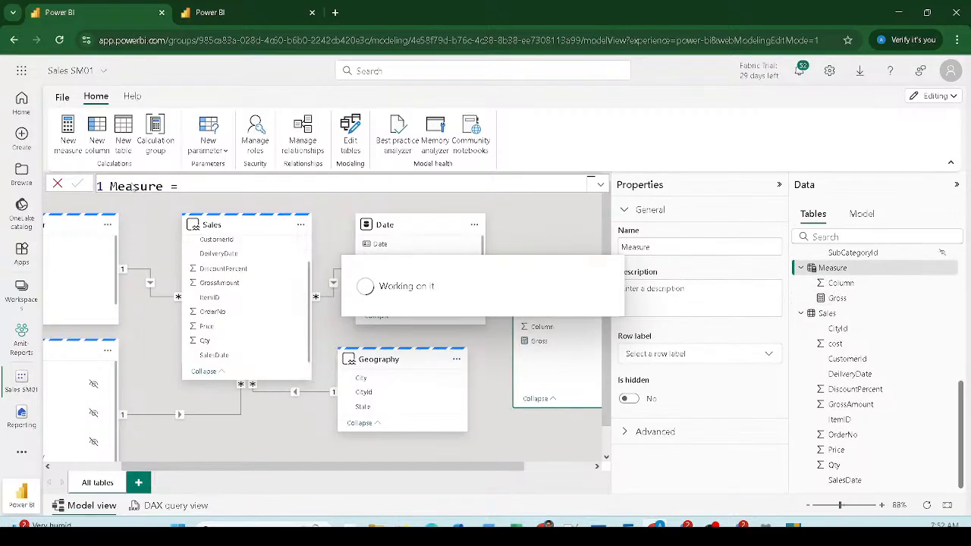
pyautogui.doubleClick(136, 186)
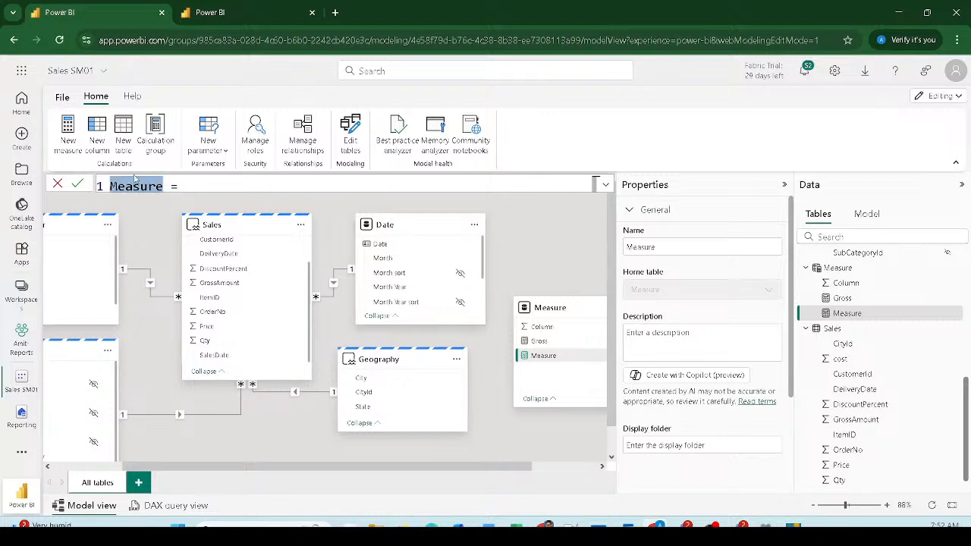
pyautogui.write('COGS')
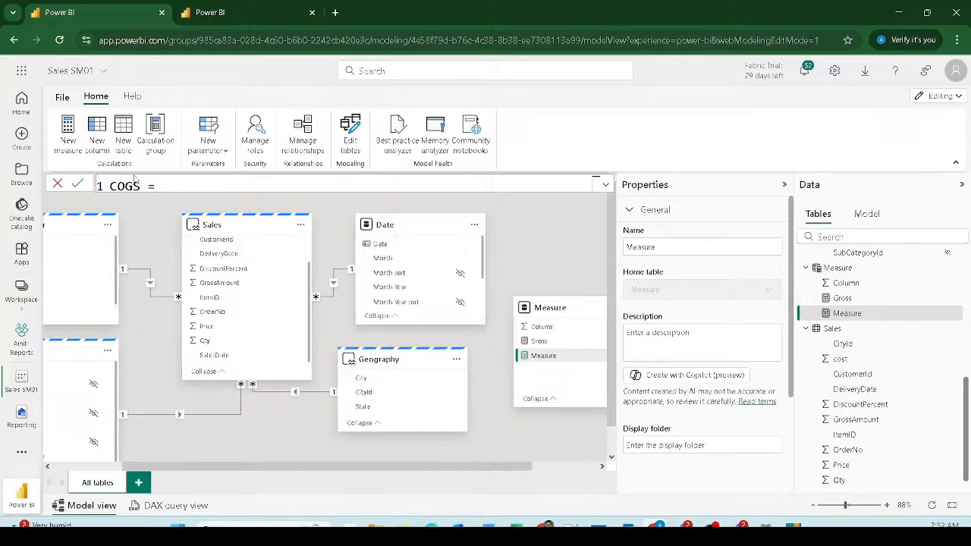
# Step: Define COGS as SUMX(Sales, Sales[Qty]*Sales[cost]) and commit it
pyautogui.write('sumx')
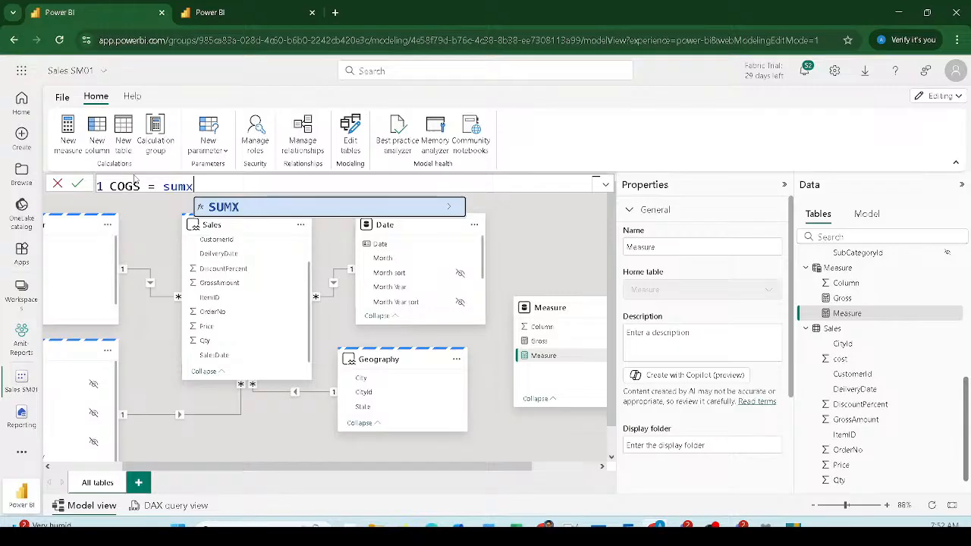
pyautogui.write('(')
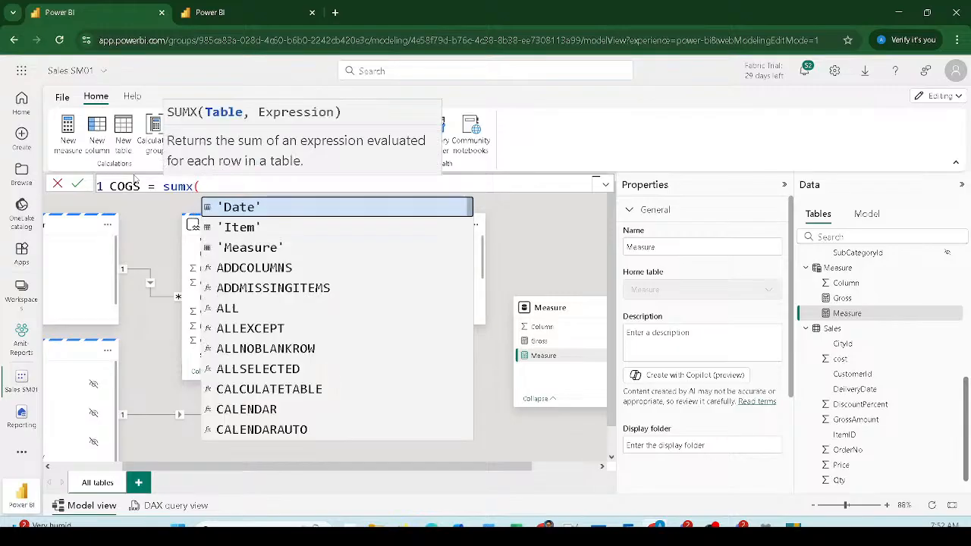
pyautogui.write('sales,')
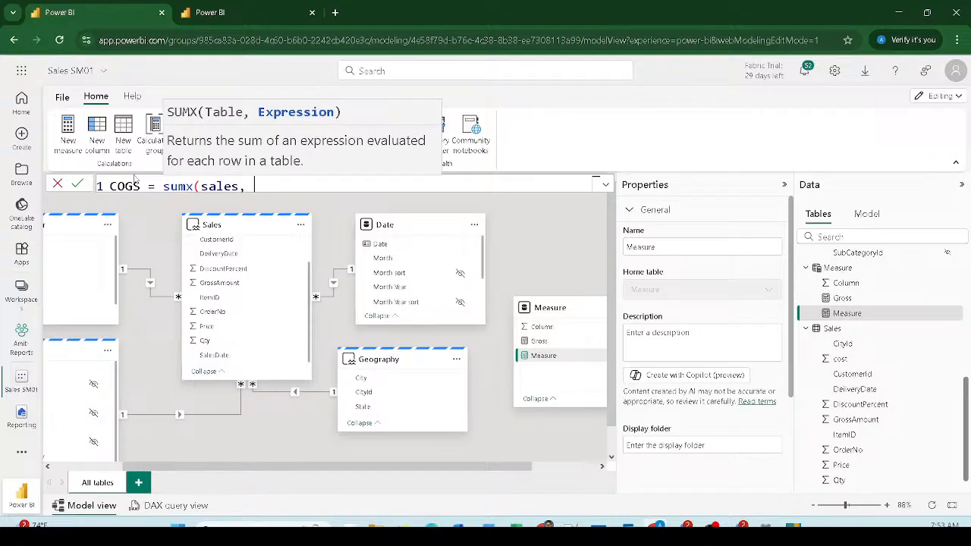
pyautogui.write('q')
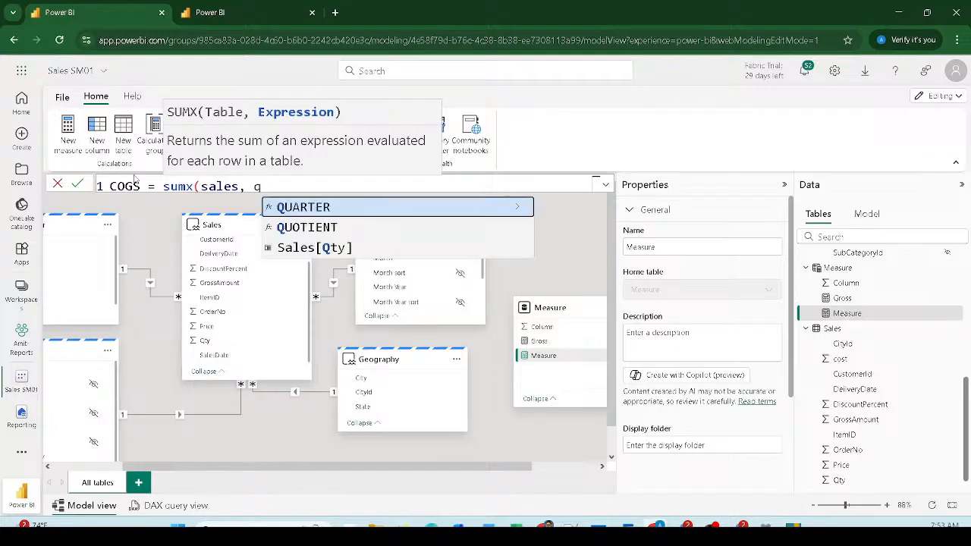
pyautogui.press('Down')
pyautogui.press('Down')
pyautogui.press('Tab')
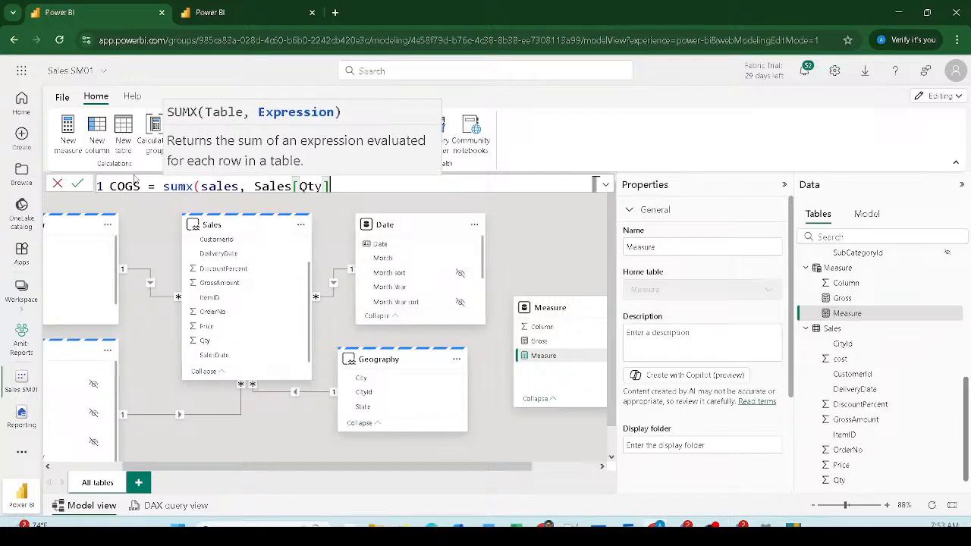
pyautogui.write('*P')
pyautogui.press('BackSpace')
pyautogui.write('Cos')
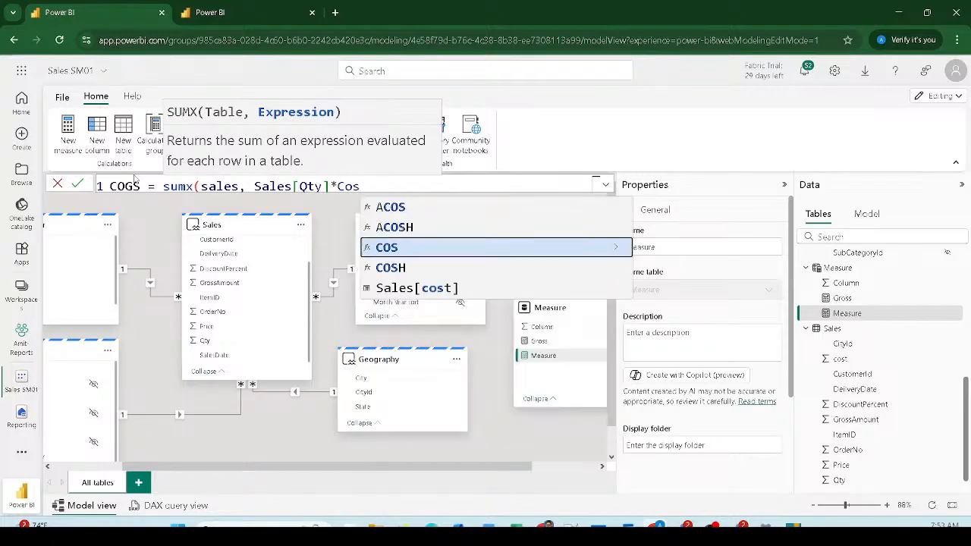
pyautogui.press('Down')
pyautogui.press('Down')
pyautogui.press('Tab')
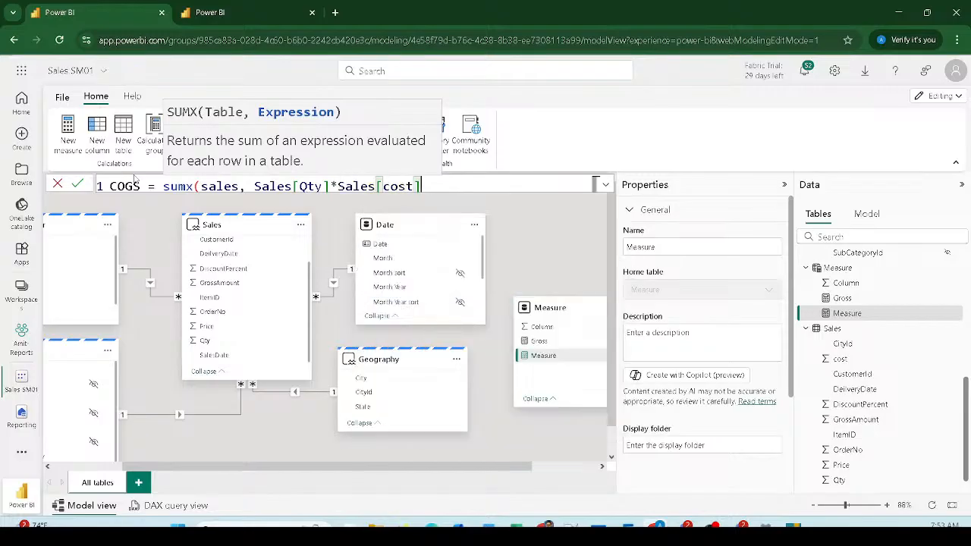
pyautogui.write(')')
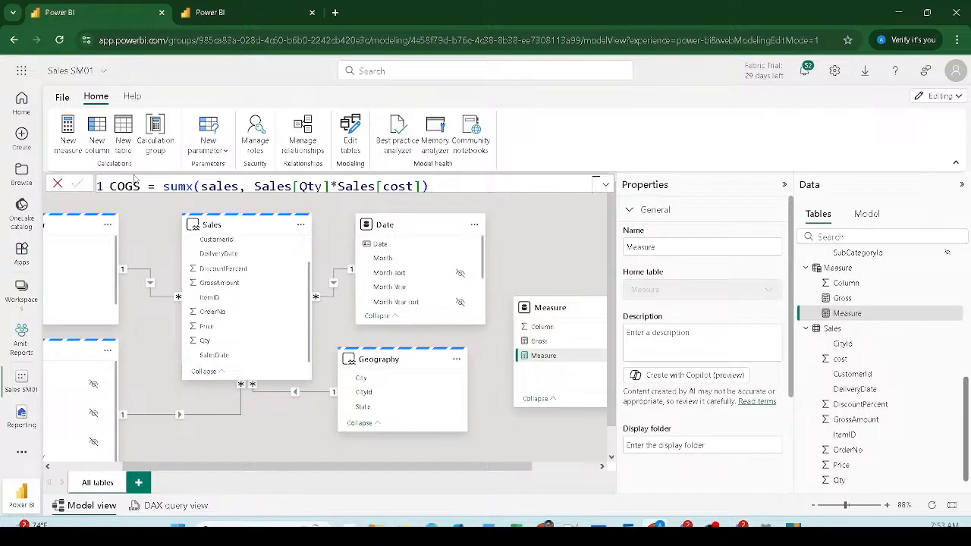
pyautogui.press('Return')
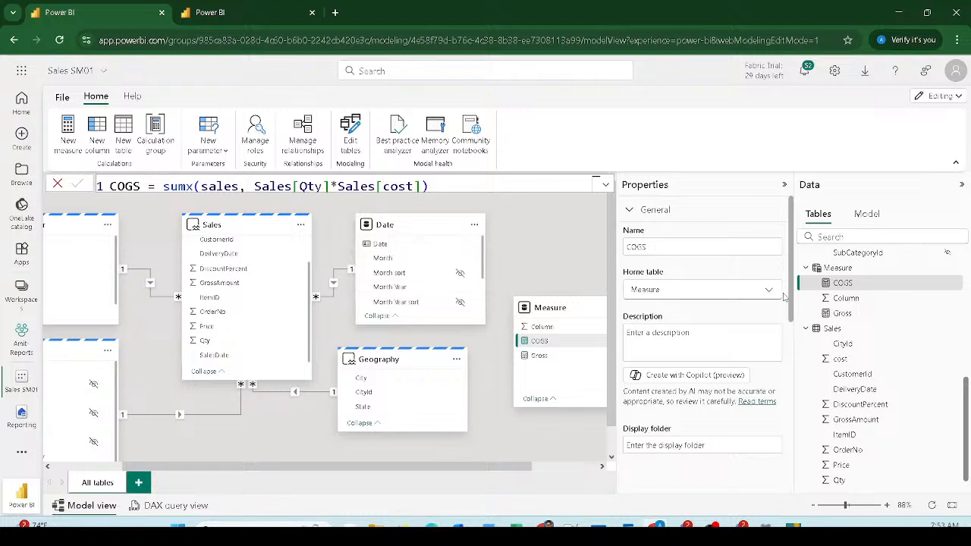
# Step: Hide the Measure table's placeholder Column field from report view
pyautogui.click(837, 273)
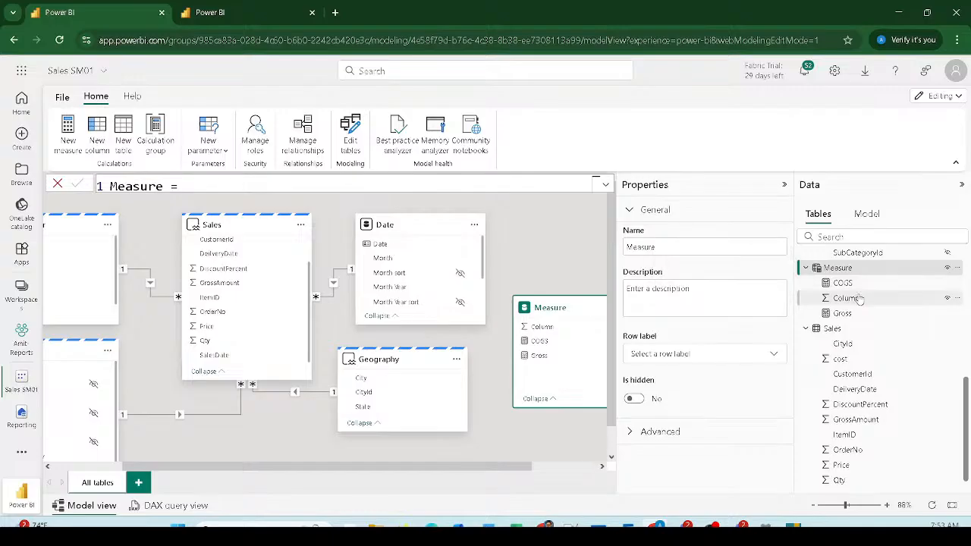
pyautogui.click(890, 299)
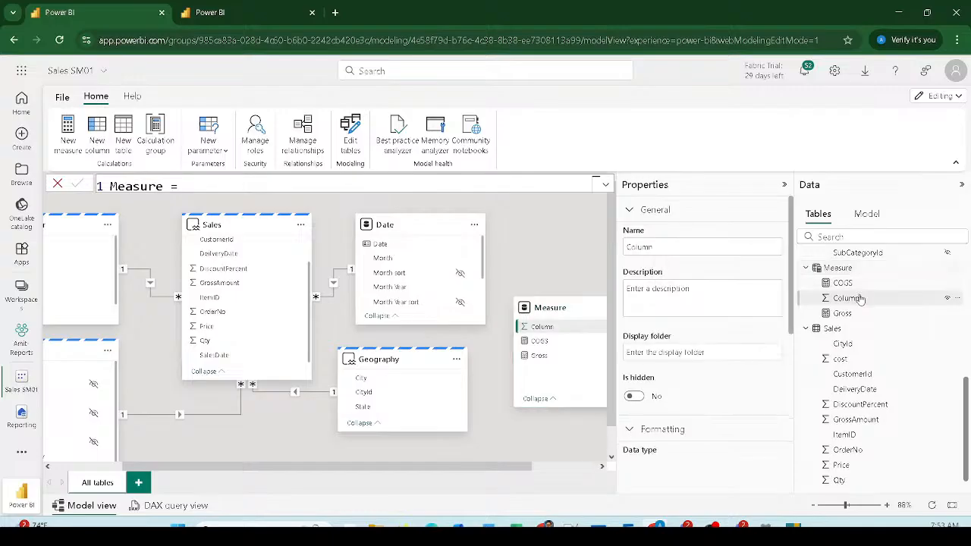
pyautogui.click(946, 301)
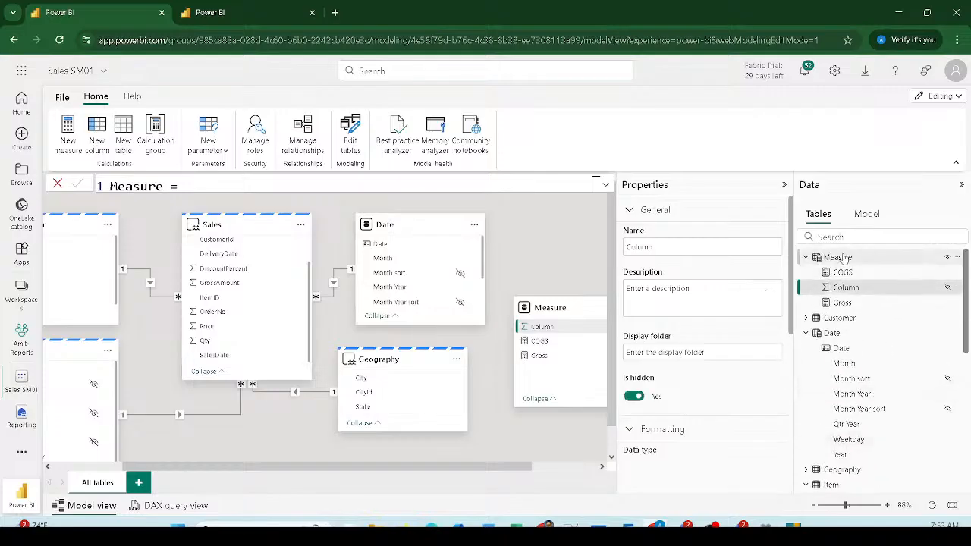
pyautogui.click(867, 288)
# Step: Check the Customer and Measure tables' properties
pyautogui.click(840, 318)
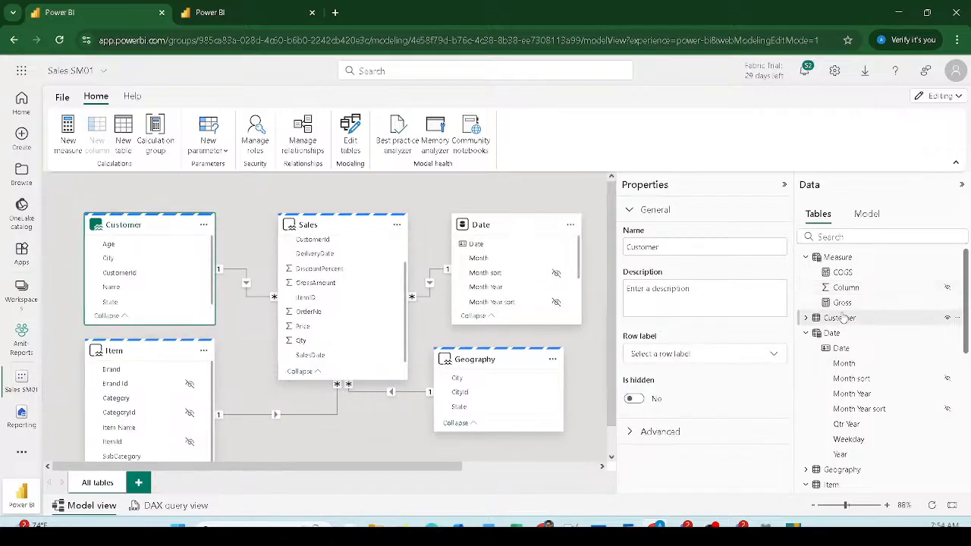
pyautogui.click(832, 259)
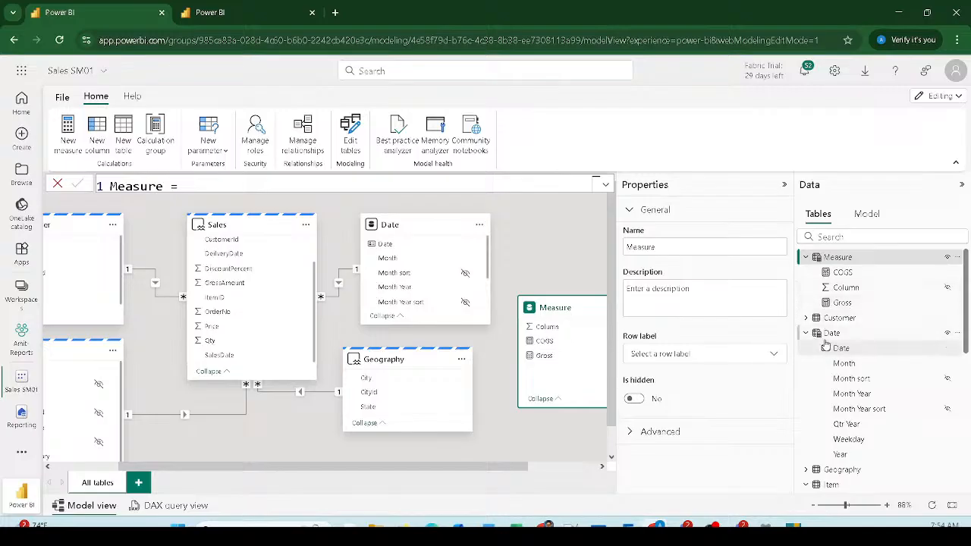
pyautogui.moveTo(826, 345)
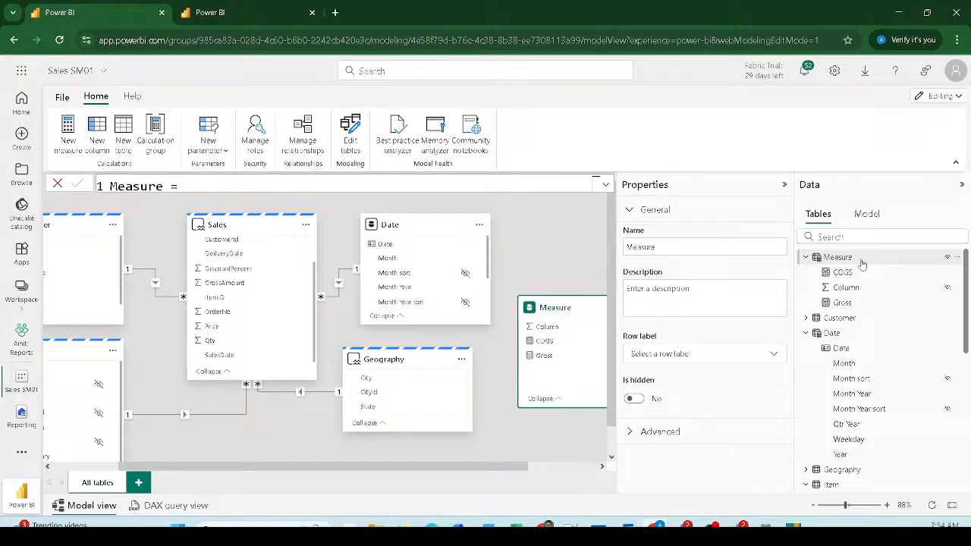
pyautogui.moveTo(861, 263)
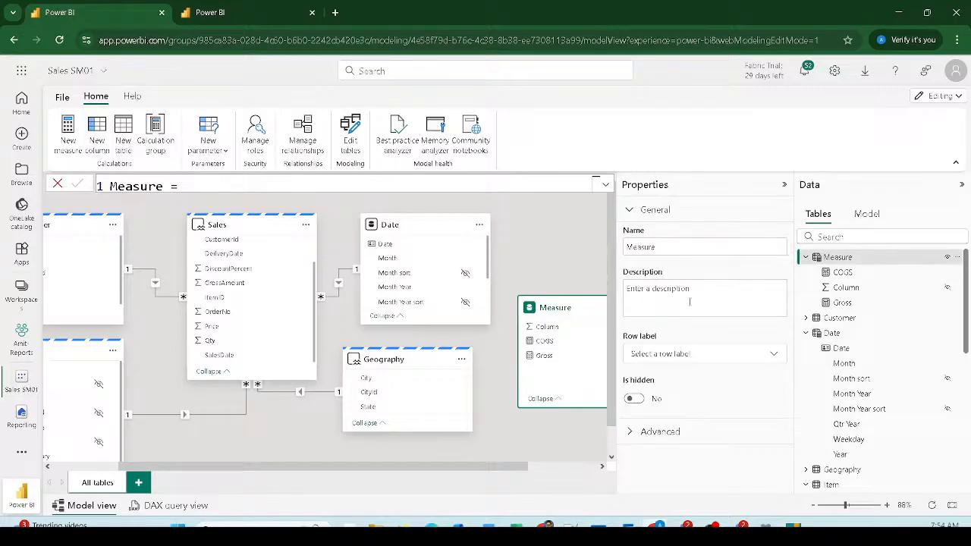
# Step: Select the entire COGS formula, SUMX(Sales, Sales[Qty]*Sales[cost])
pyautogui.click(842, 271)
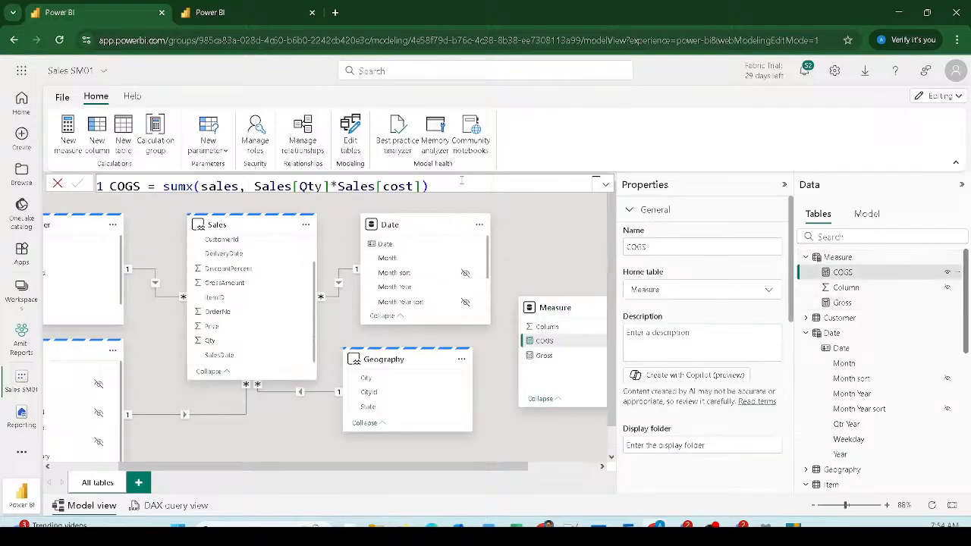
pyautogui.moveTo(352, 186); pyautogui.dragTo(110, 186)
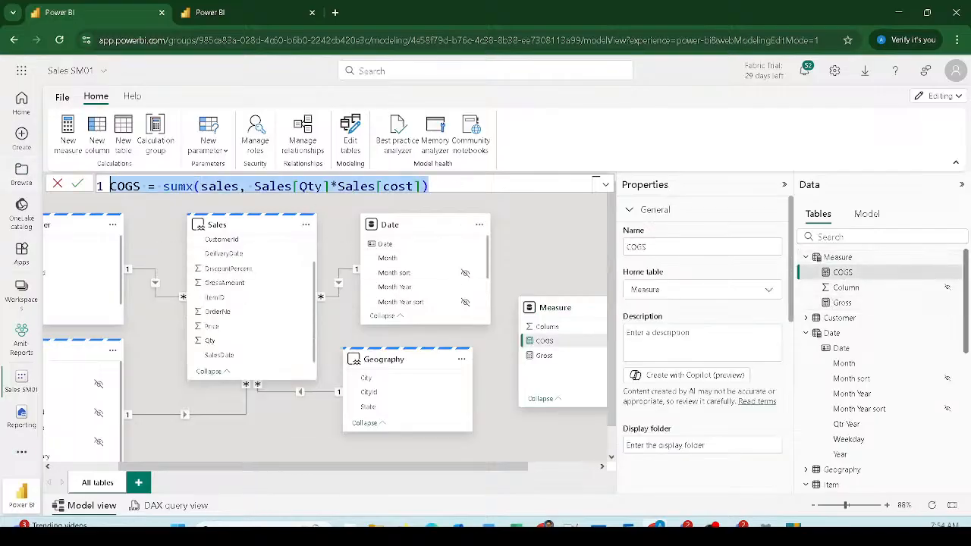
pyautogui.hotkey('alt', 'Tab')
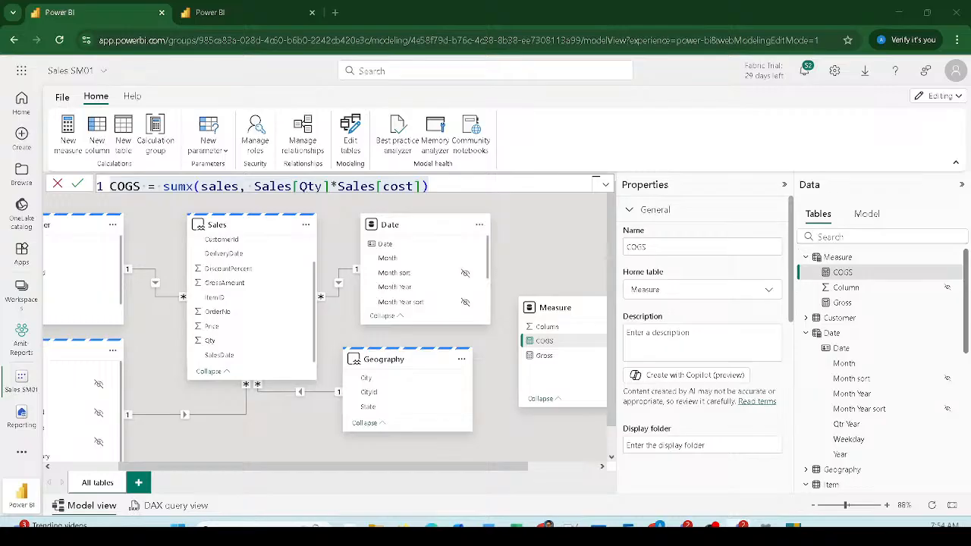
pyautogui.hotkey('alt', 'Tab')
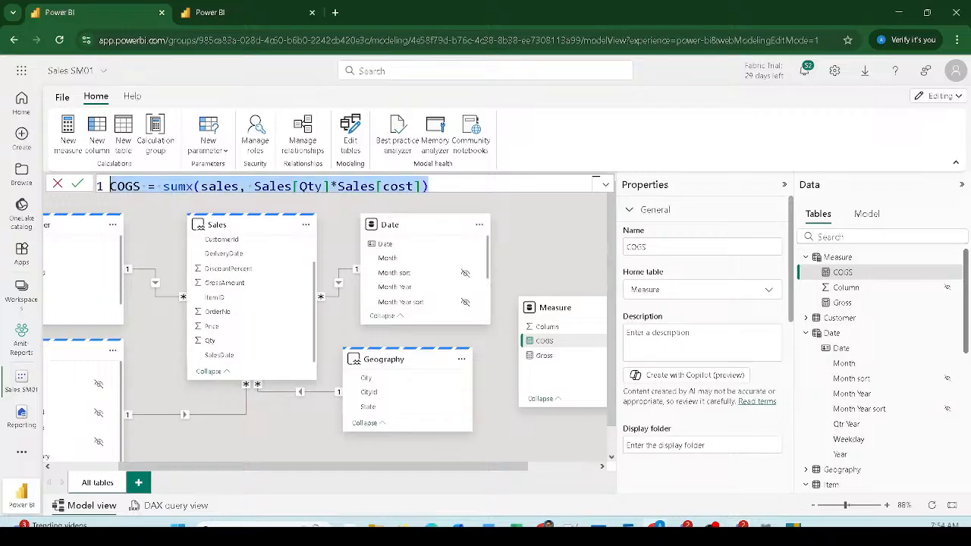
pyautogui.hotkey('alt', 'Tab')
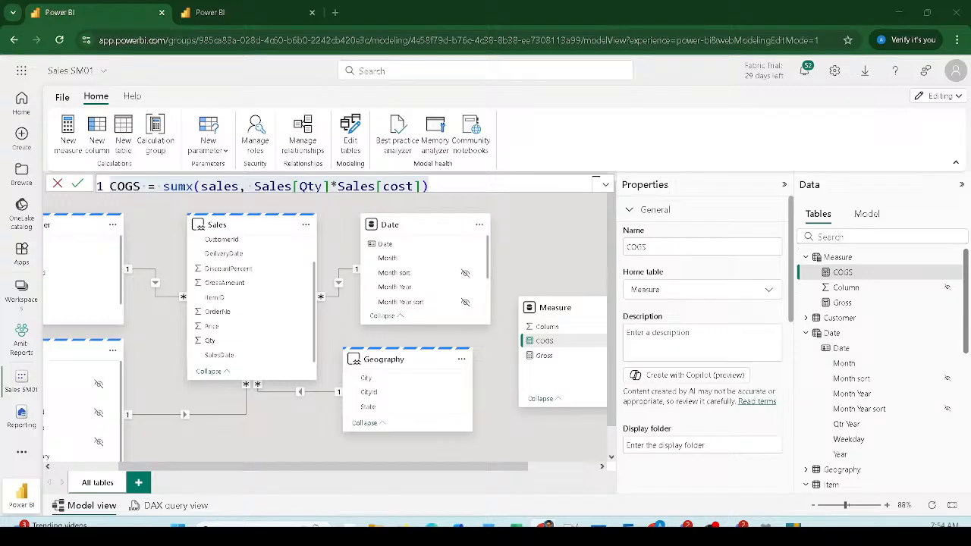
pyautogui.hotkey('ctrl', 'a')
# Step: Add a Discount measure = SUMX(Sales, Sales[GrossAmount]*Sales[DiscountPercent]/100) to the Measure table
pyautogui.click(840, 258)
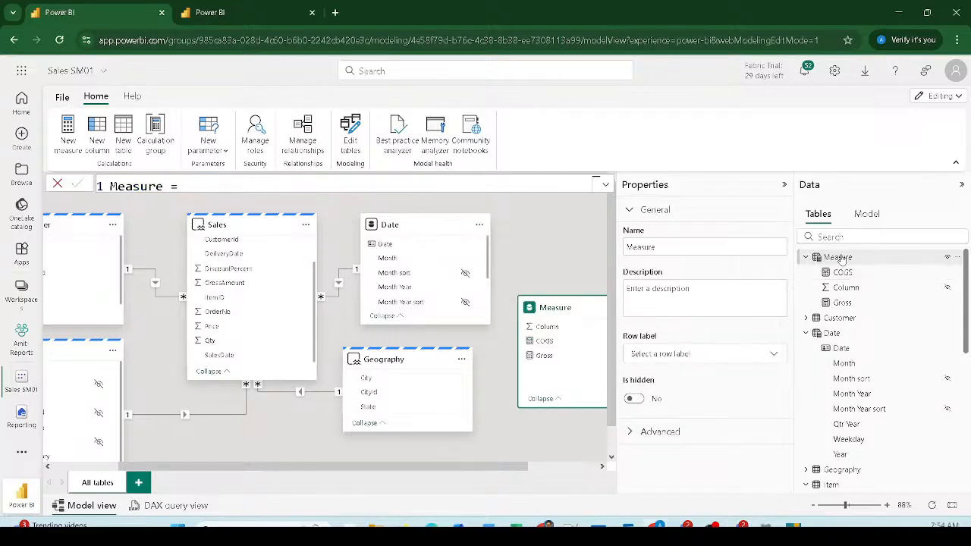
pyautogui.click(76, 144)
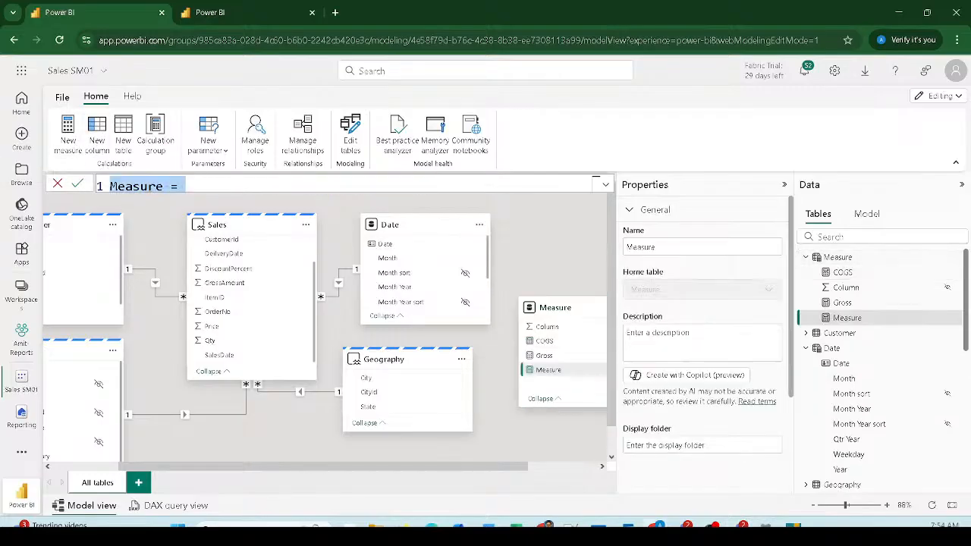
pyautogui.write('D')
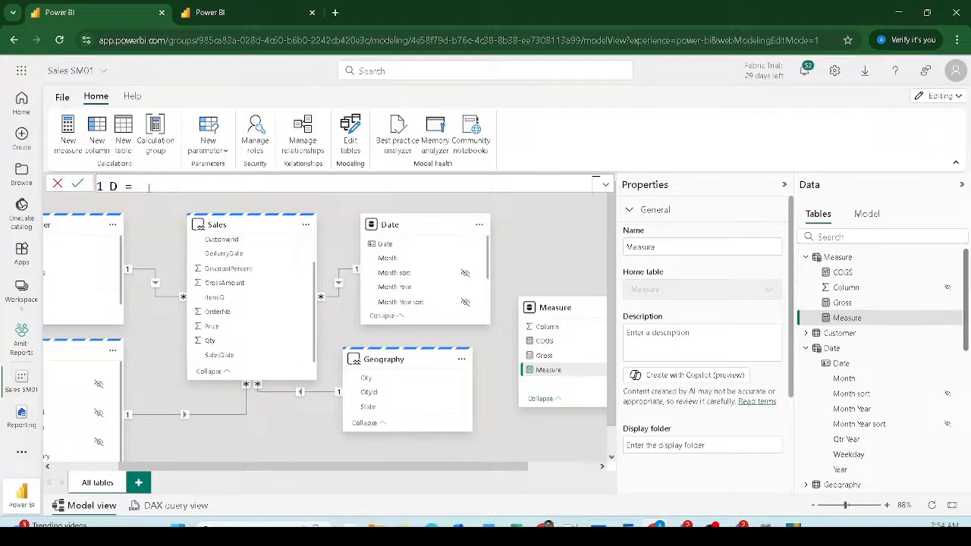
pyautogui.write('iscount = S')
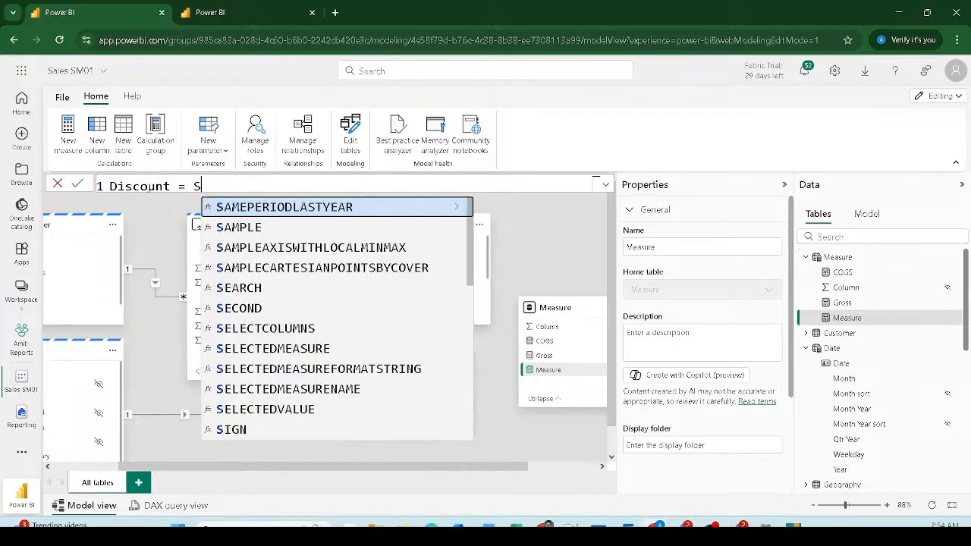
pyautogui.write('umx(')
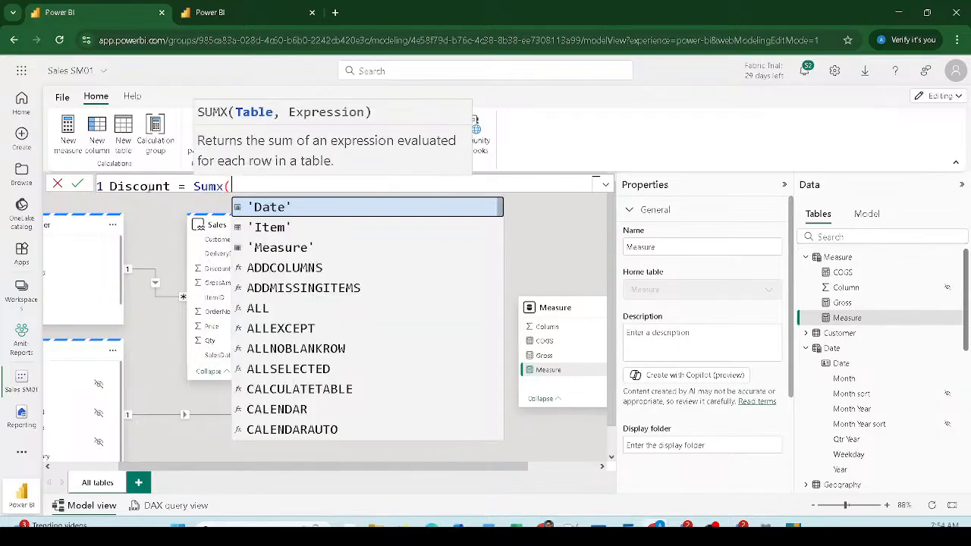
pyautogui.write('sales,')
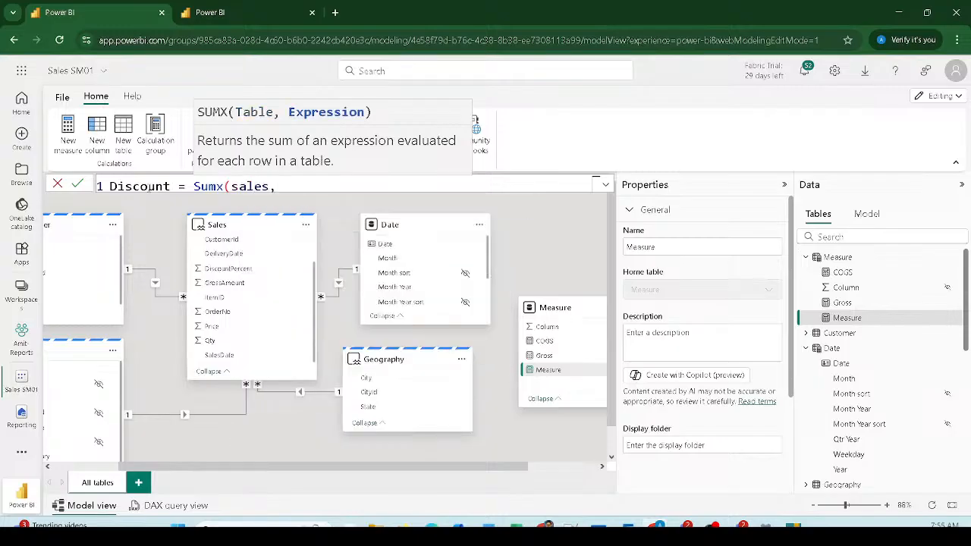
pyautogui.write(' gr')
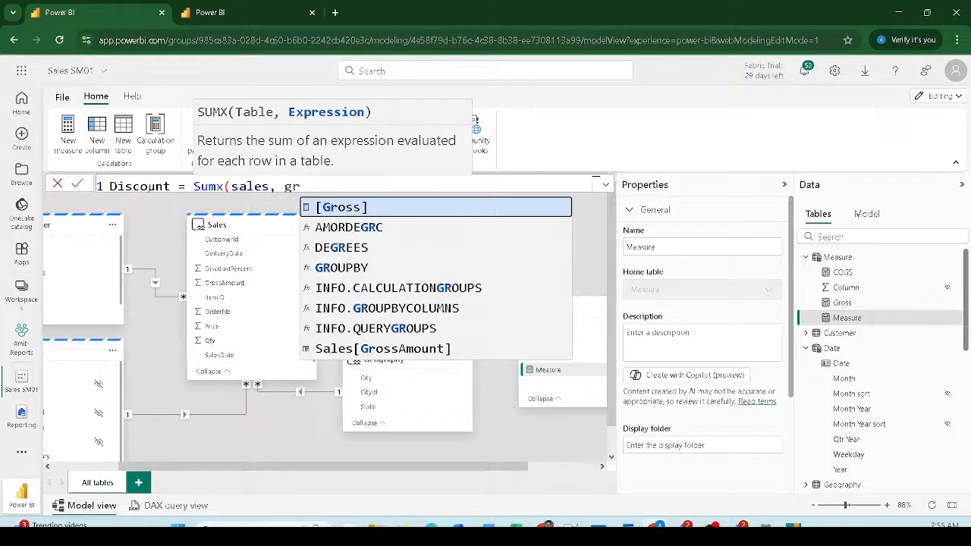
pyautogui.write('ossa')
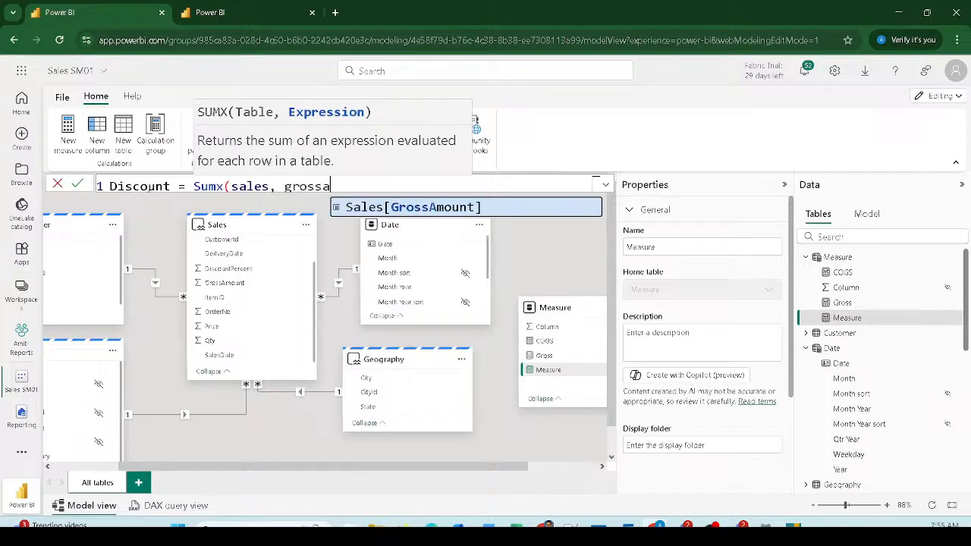
pyautogui.press('Tab')
pyautogui.write('*Dis')
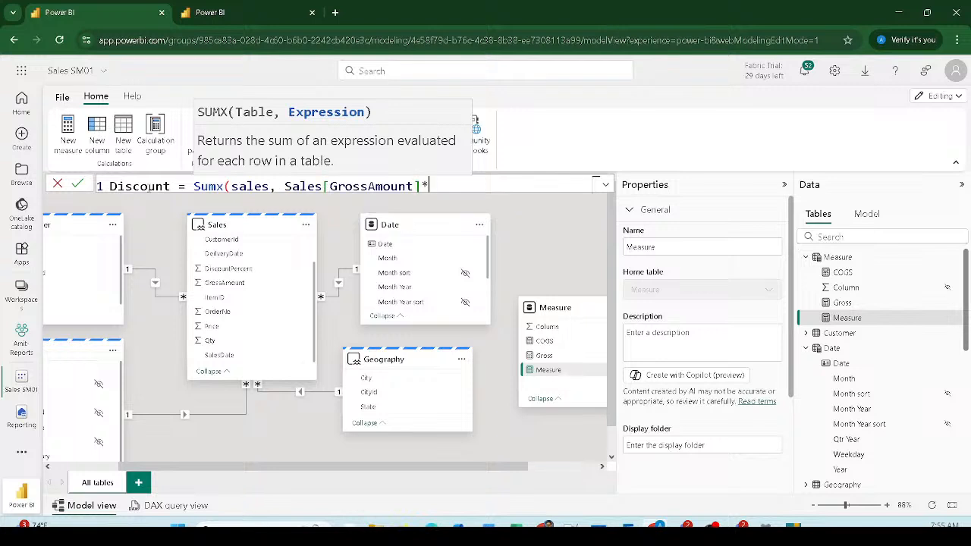
pyautogui.press('Down')
pyautogui.press('Down')
pyautogui.press('Down')
pyautogui.press('Down')
pyautogui.press('Down')
pyautogui.press('Down')
pyautogui.press('Down')
pyautogui.press('Down')
pyautogui.press('Down')
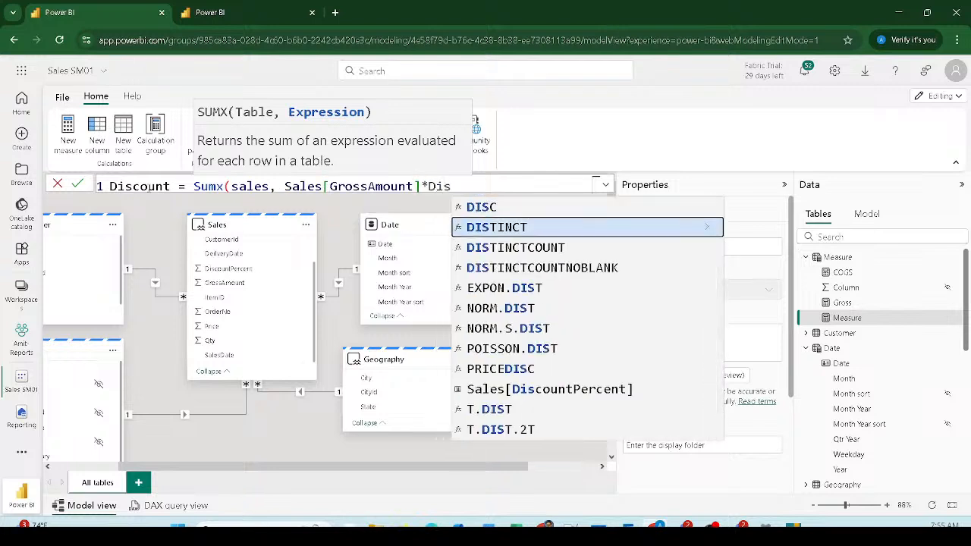
pyautogui.press('Tab')
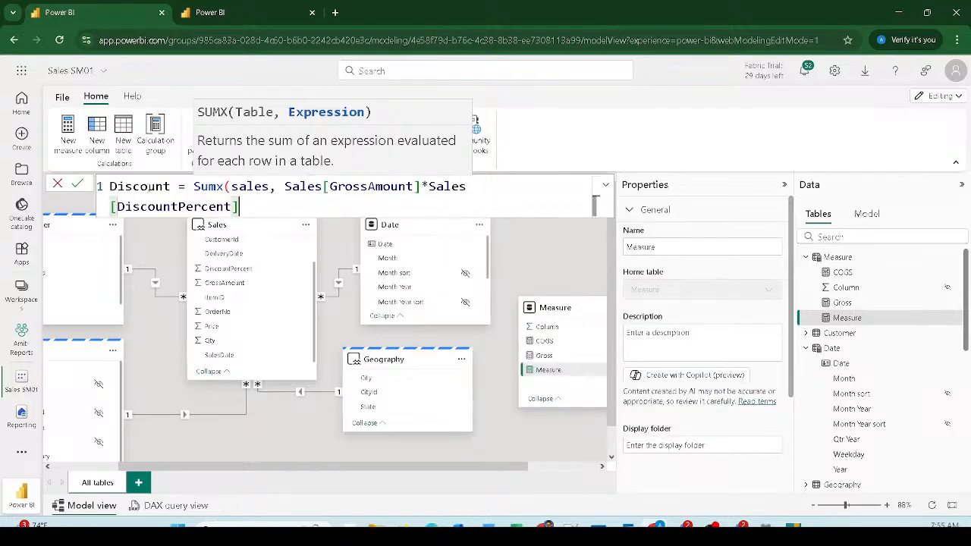
pyautogui.write('/100)')
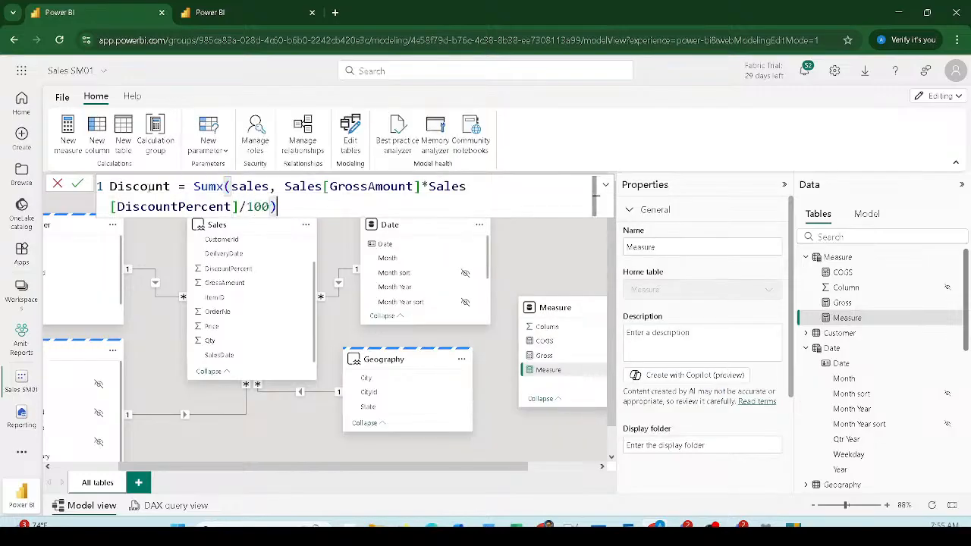
pyautogui.hotkey('ctrl', 'a')
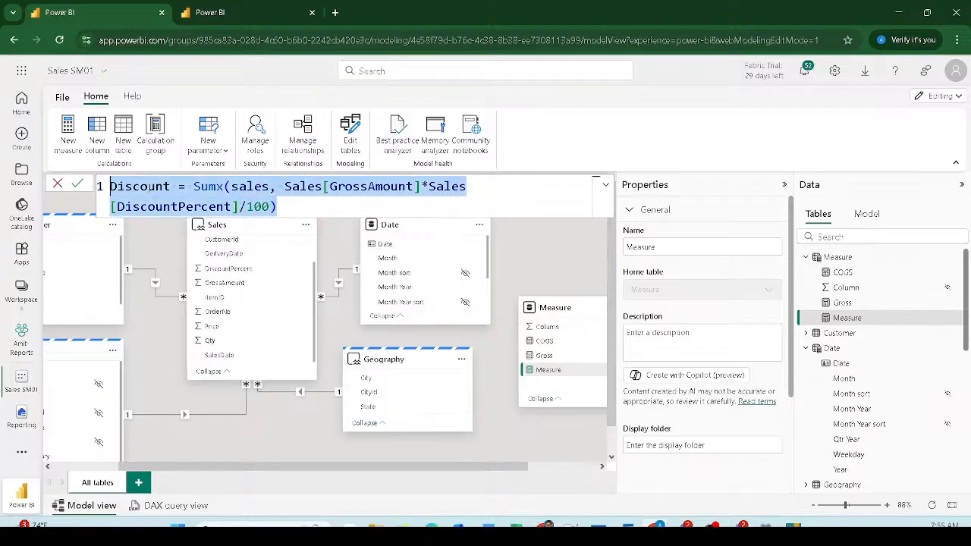
pyautogui.press('Return')
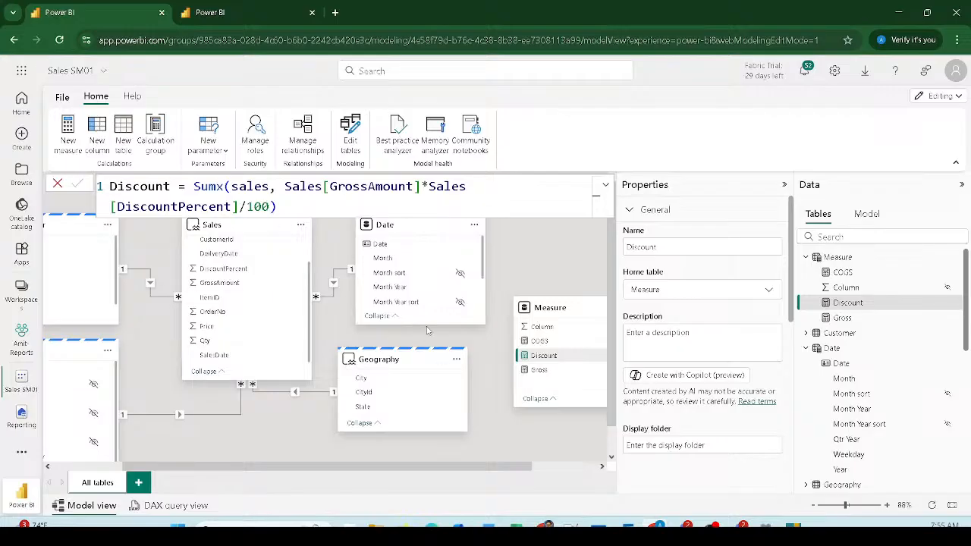
pyautogui.click(207, 150)
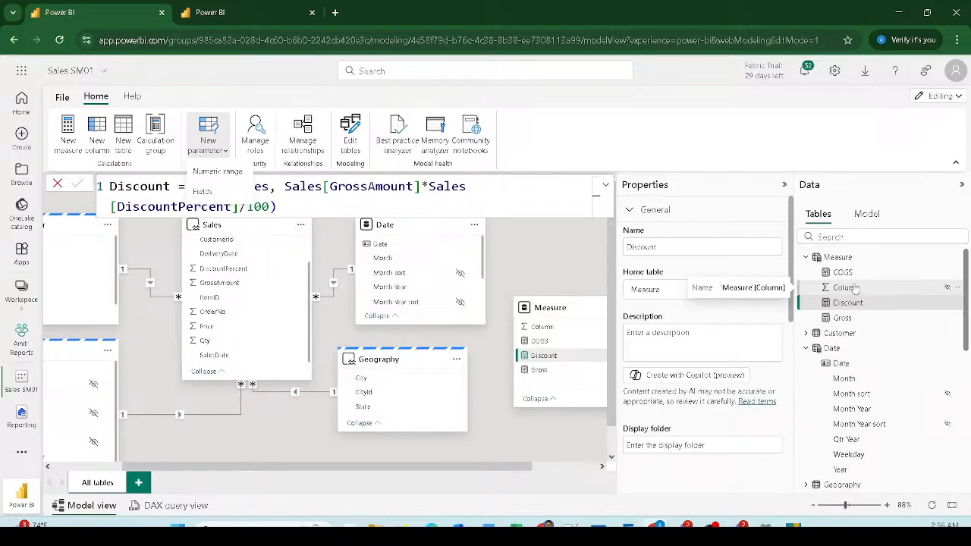
# Step: Add a calculation group, accepting discouraged implicit measures, and name its first item MTD
pyautogui.click(164, 150)
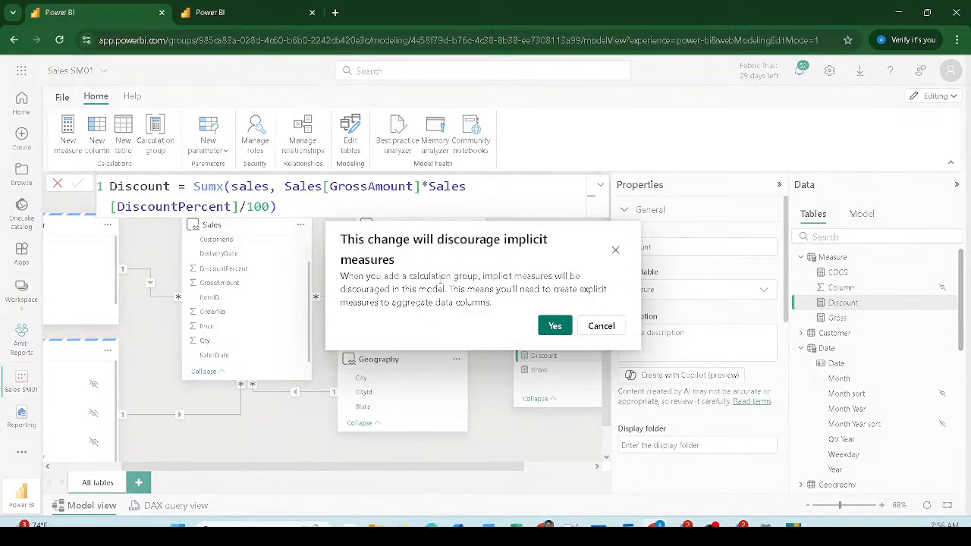
pyautogui.click(556, 326)
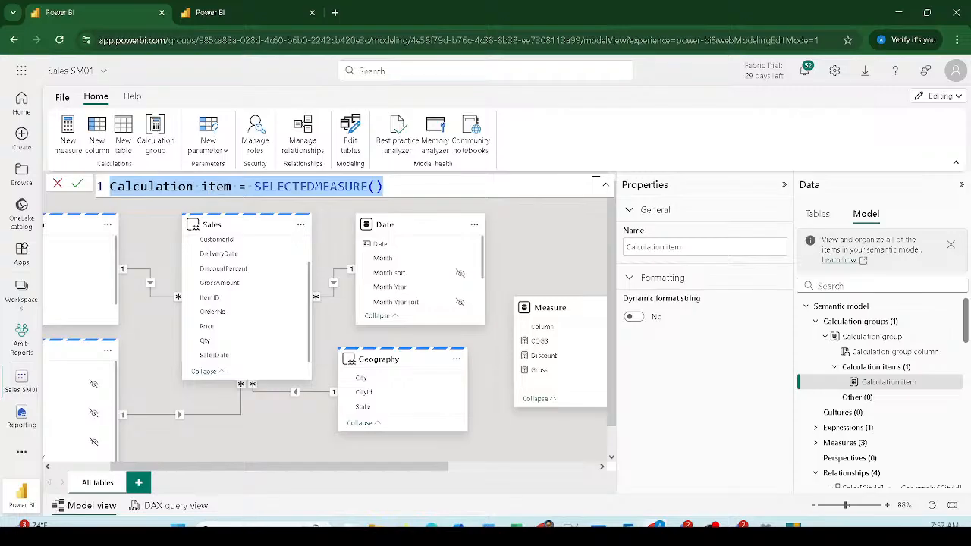
pyautogui.moveTo(257, 185); pyautogui.dragTo(411, 189)
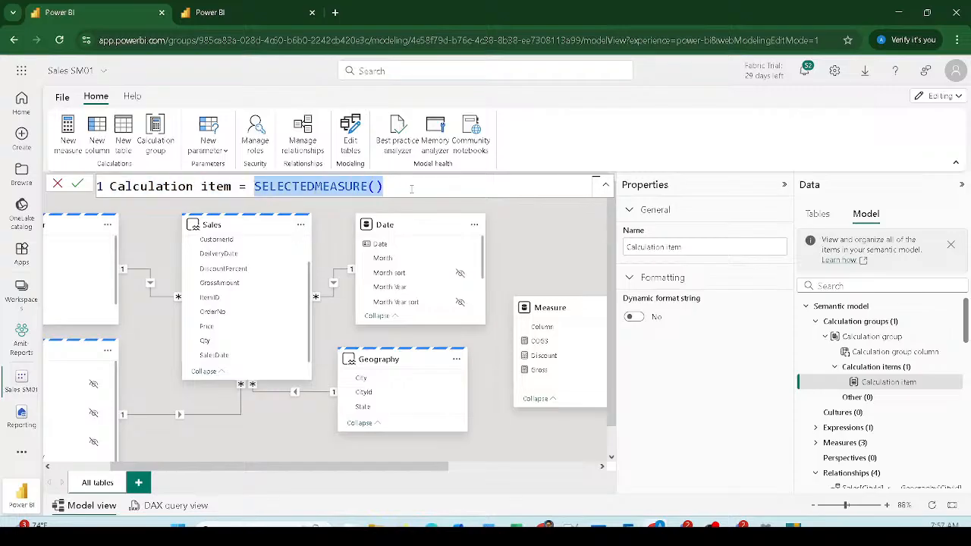
pyautogui.click(235, 186)
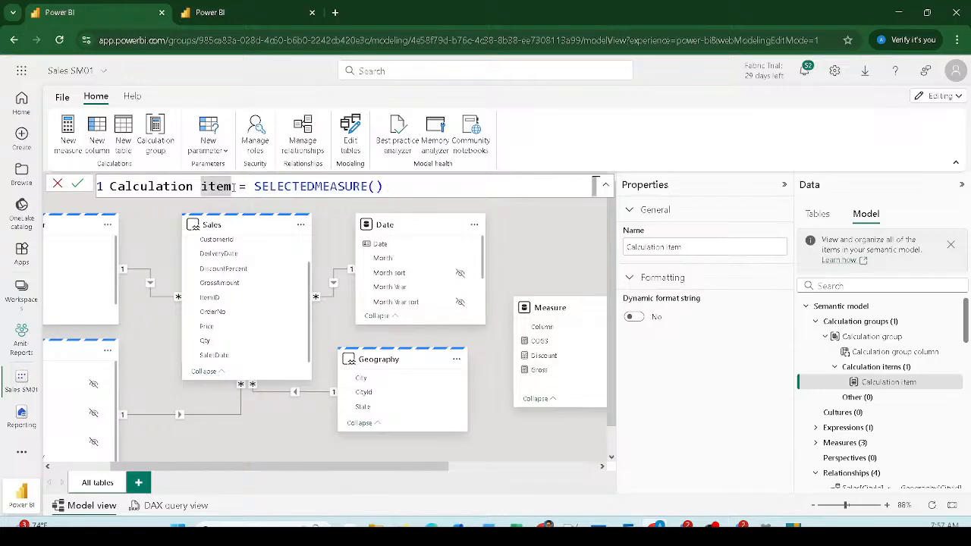
pyautogui.moveTo(235, 187); pyautogui.dragTo(66, 183)
pyautogui.write('M')
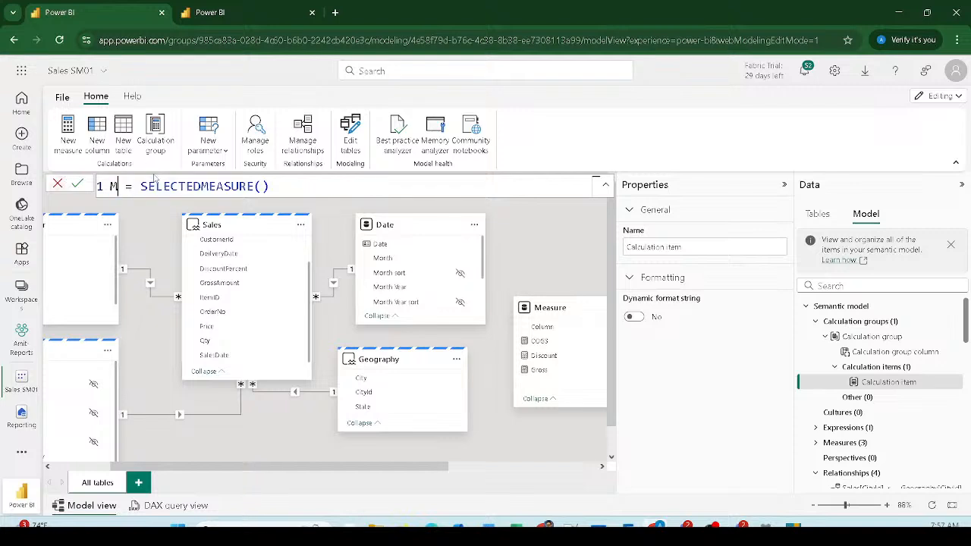
pyautogui.write('TD')
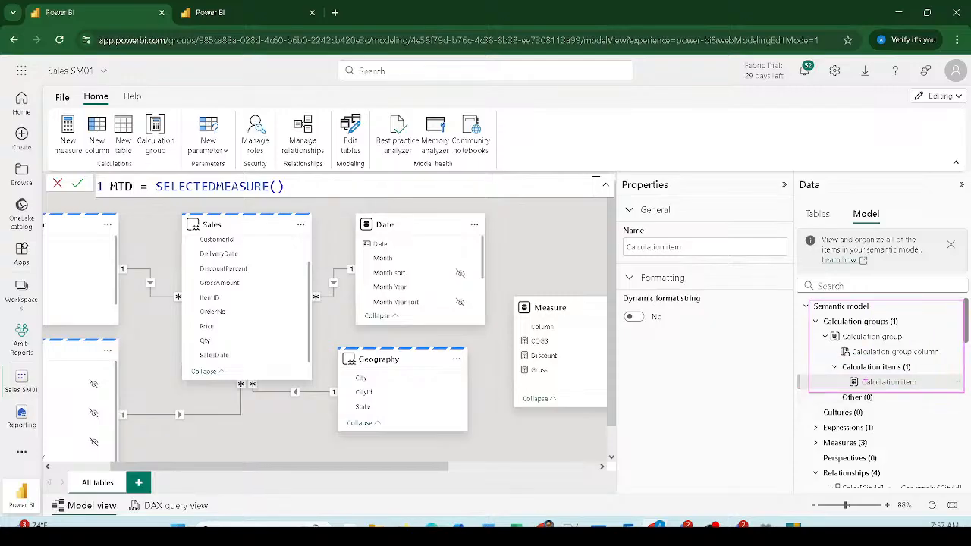
# Step: Define MTD as CALCULATE(SELECTEDMEASURE(), DATESMTD('Date'[Date])) and commit it
pyautogui.click(160, 183)
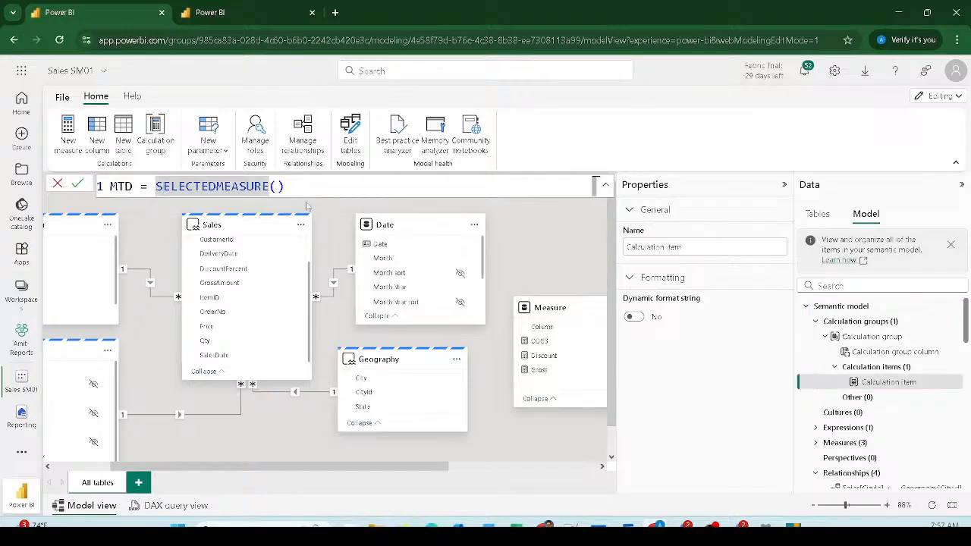
pyautogui.write('cal')
pyautogui.press('Tab')
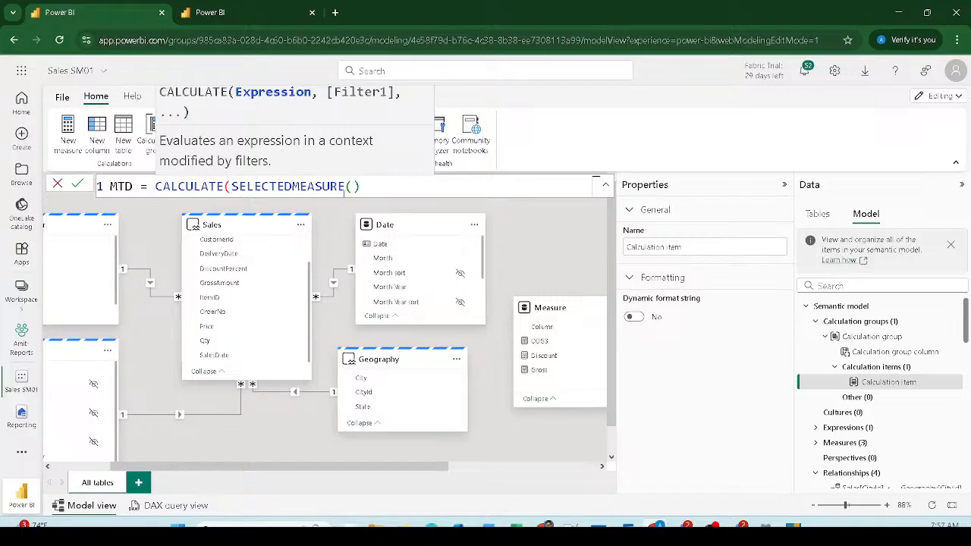
pyautogui.click(372, 186)
pyautogui.write(', dat')
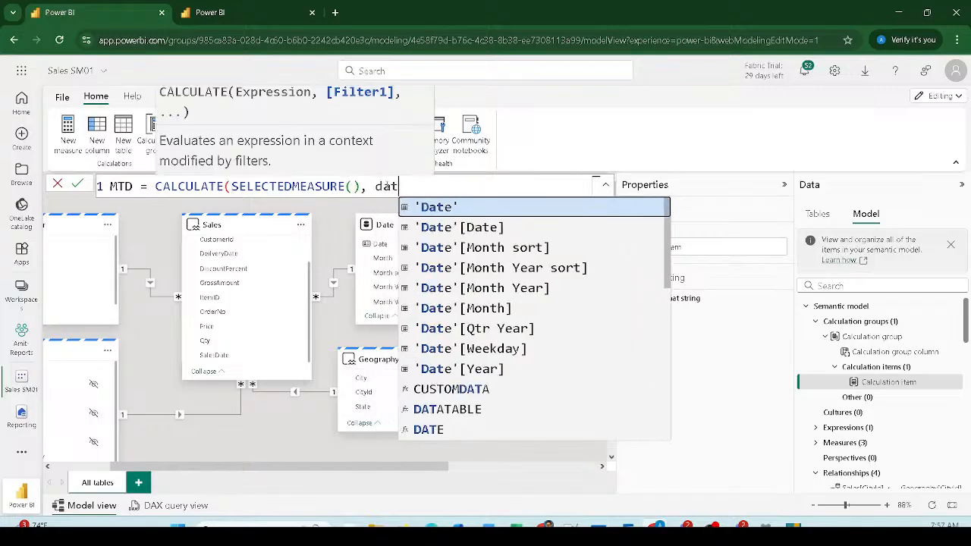
pyautogui.write('em')
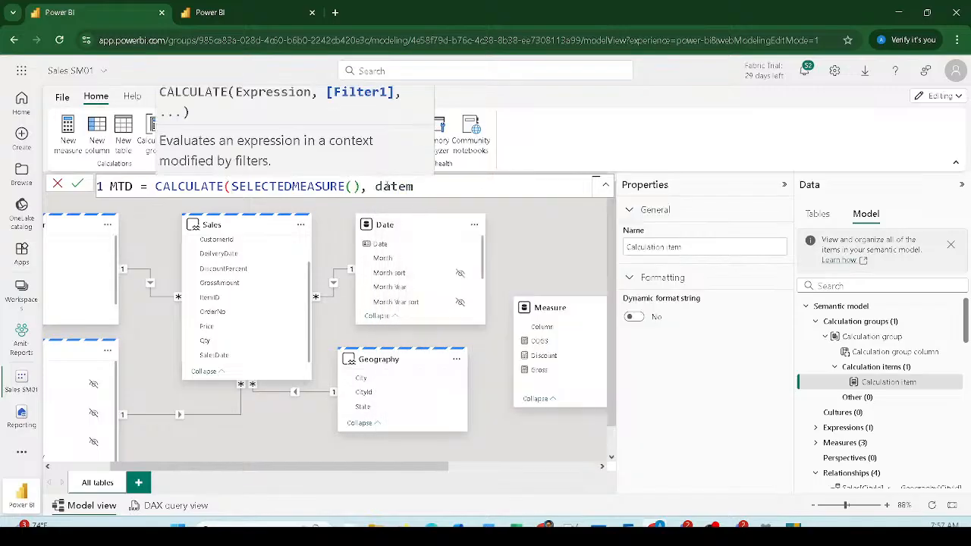
pyautogui.write('td')
pyautogui.press('BackSpace')
pyautogui.press('BackSpace')
pyautogui.press('BackSpace')
pyautogui.write('s')
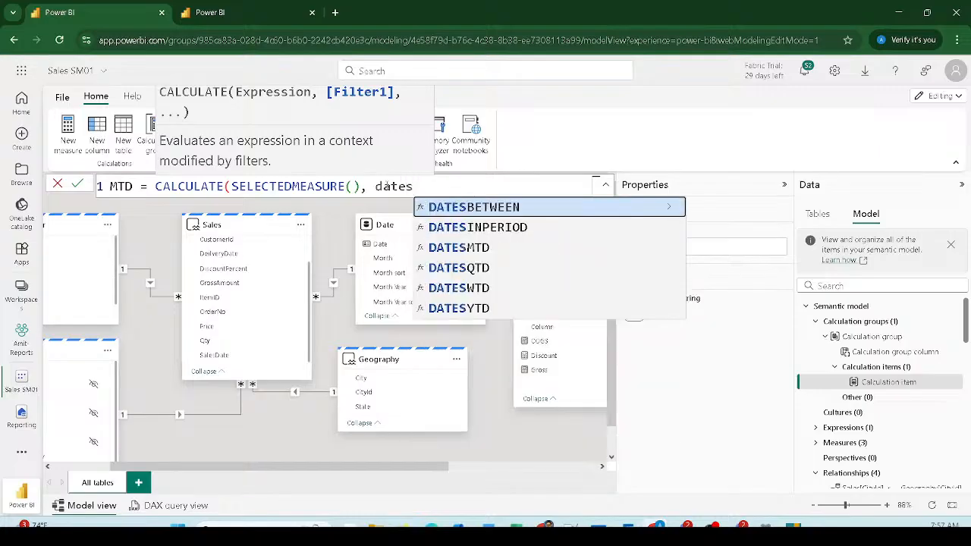
pyautogui.press('Down')
pyautogui.press('Down')
pyautogui.press('Tab')
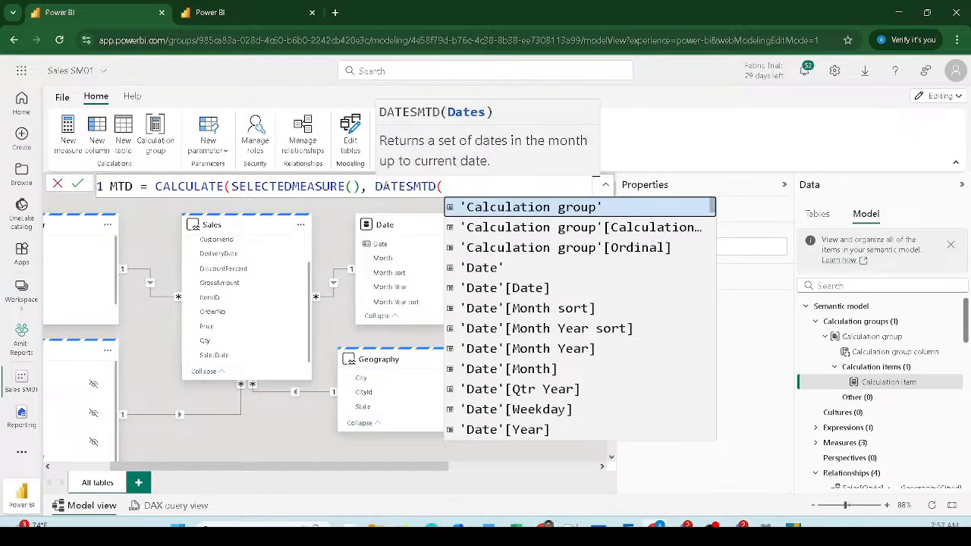
pyautogui.press('Down')
pyautogui.press('Down')
pyautogui.press('Down')
pyautogui.press('Down')
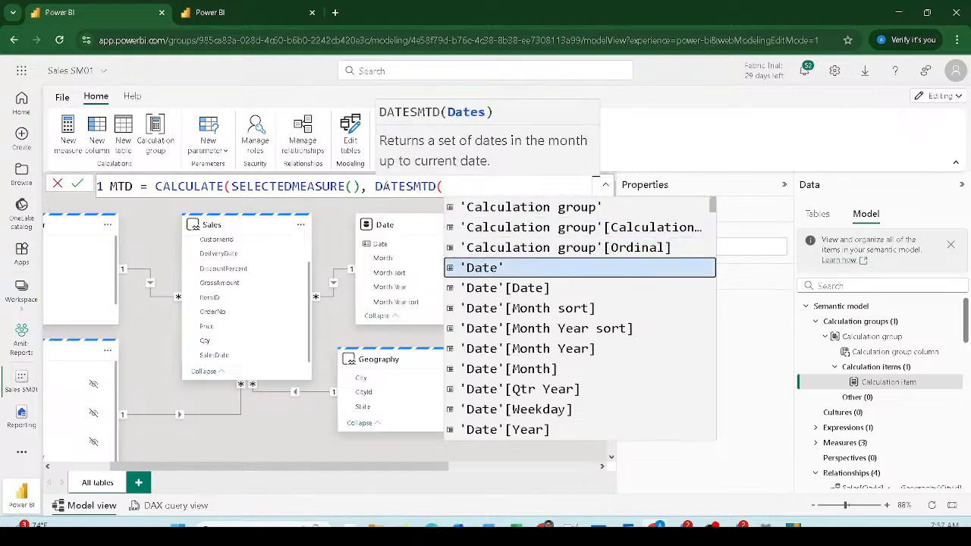
pyautogui.press('Tab')
pyautogui.write('))')
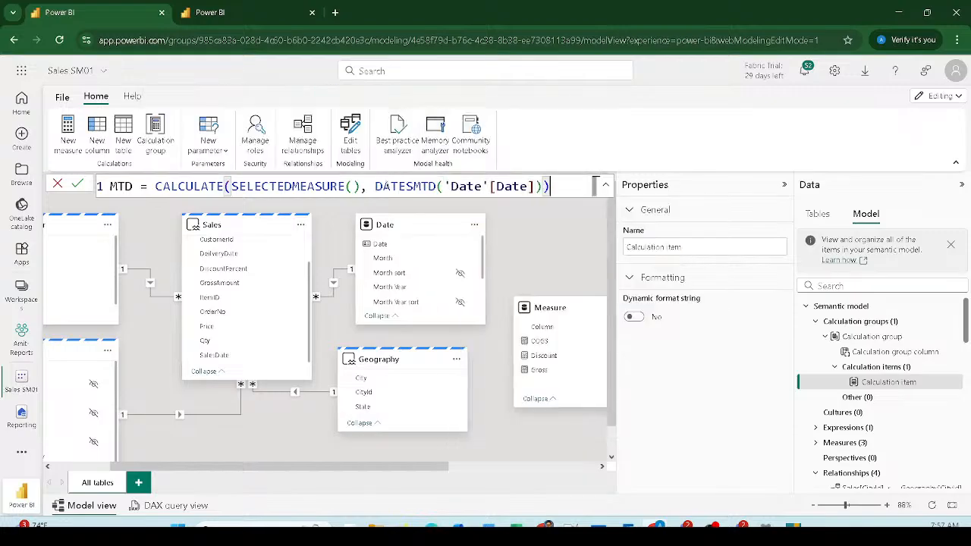
pyautogui.hotkey('ctrl', 'a')
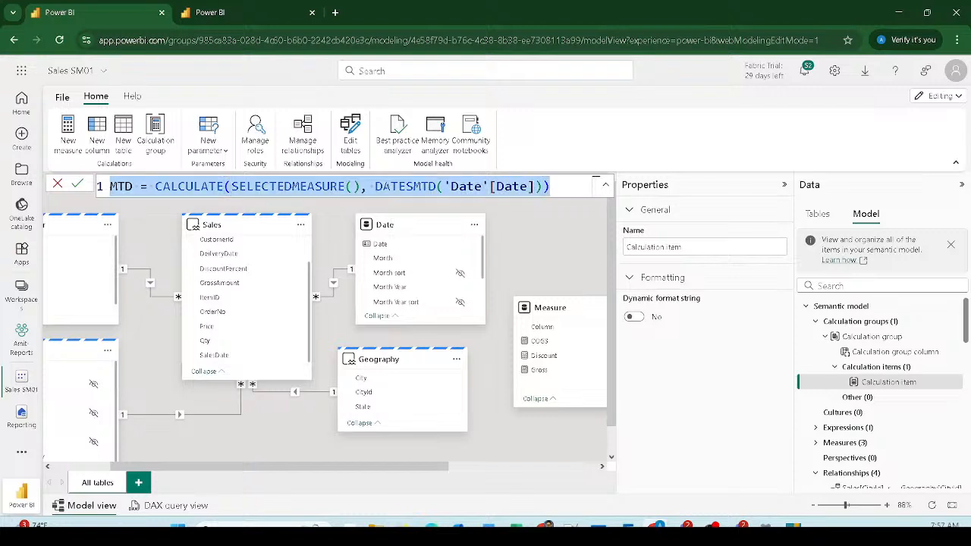
pyautogui.click(555, 189)
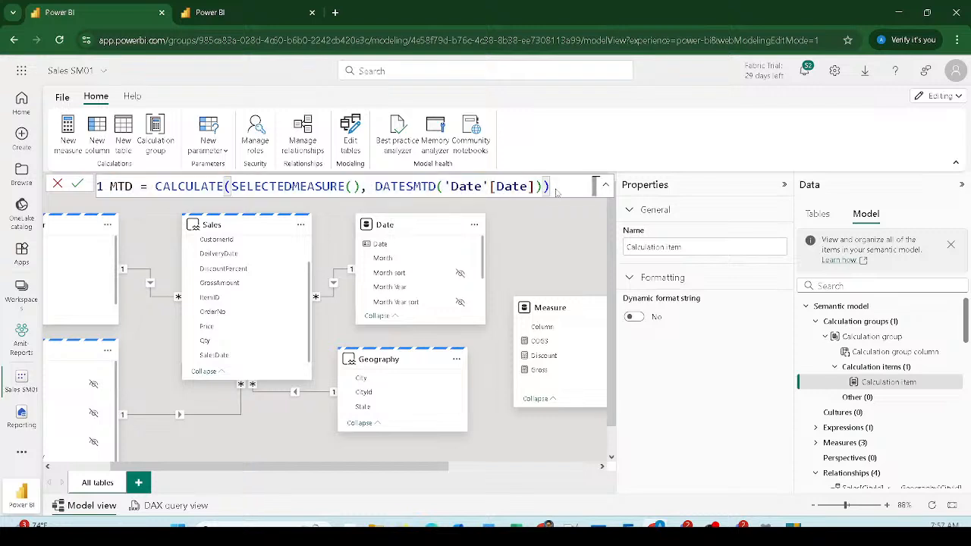
pyautogui.press('Return')
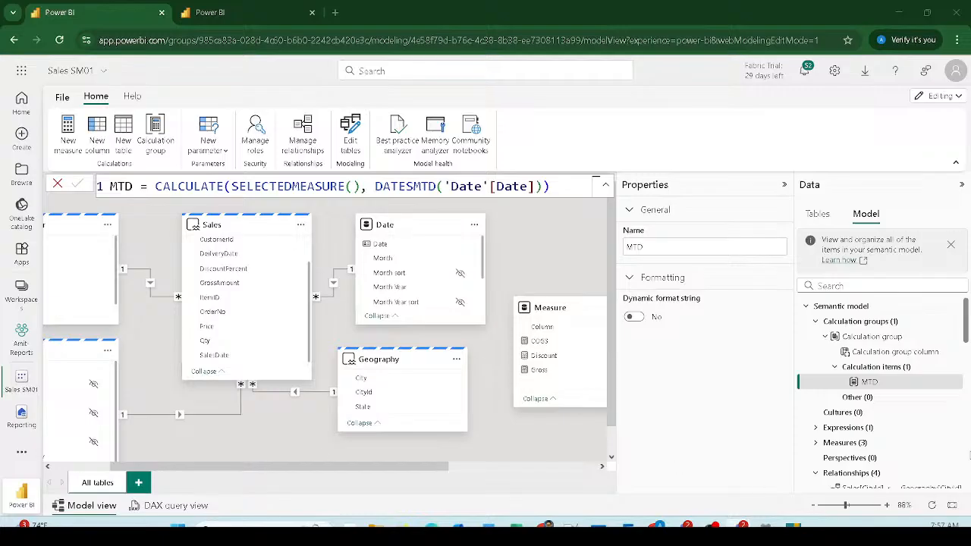
# Step: Rename the calculation group to TI in its properties
pyautogui.click(872, 367)
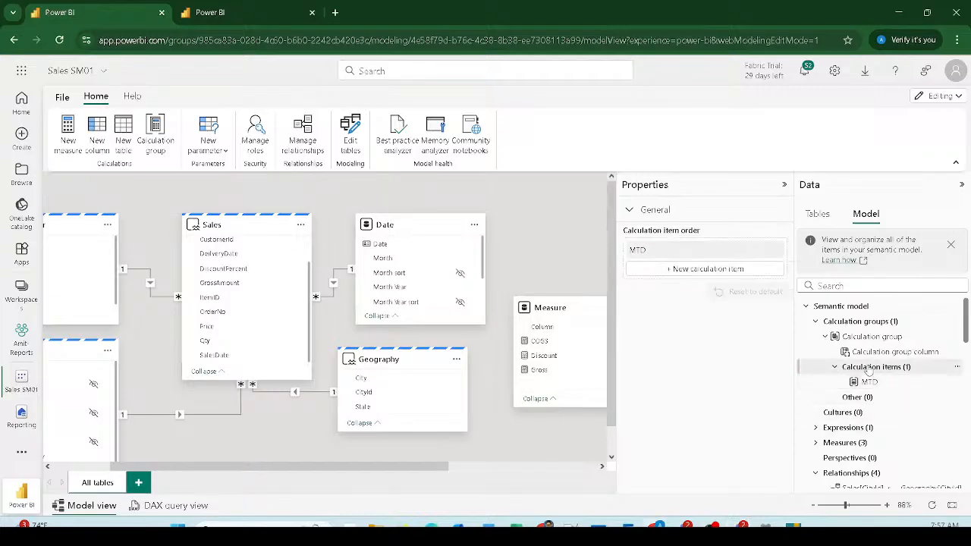
pyautogui.click(865, 326)
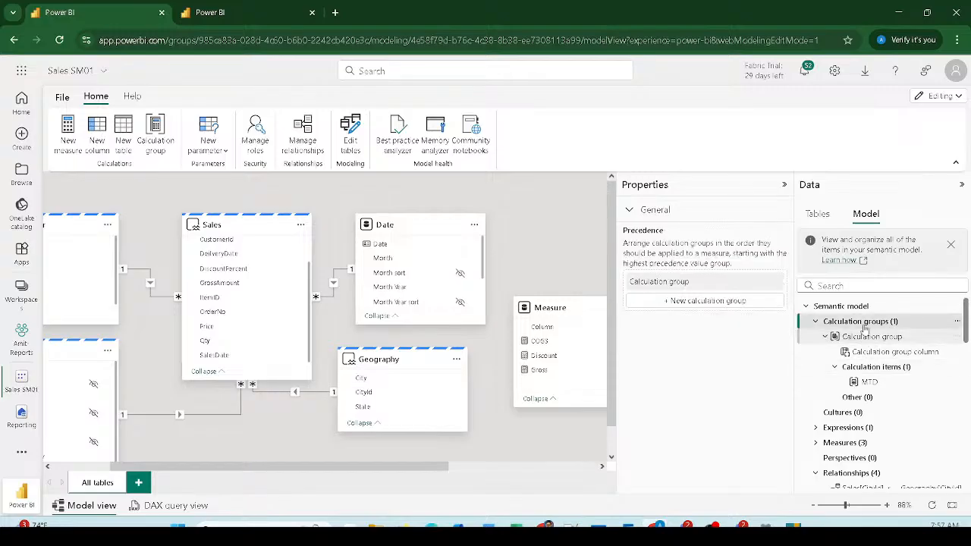
pyautogui.click(891, 343)
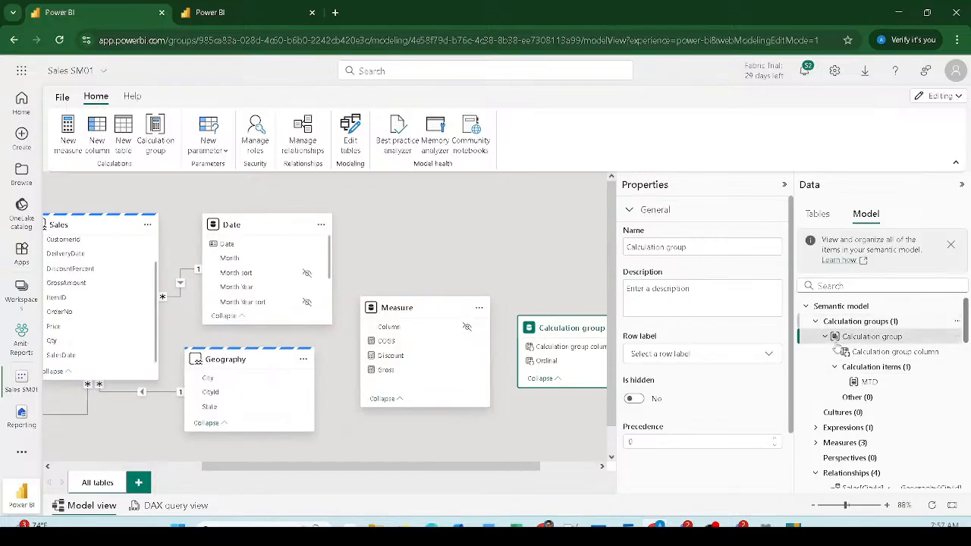
pyautogui.click(693, 247)
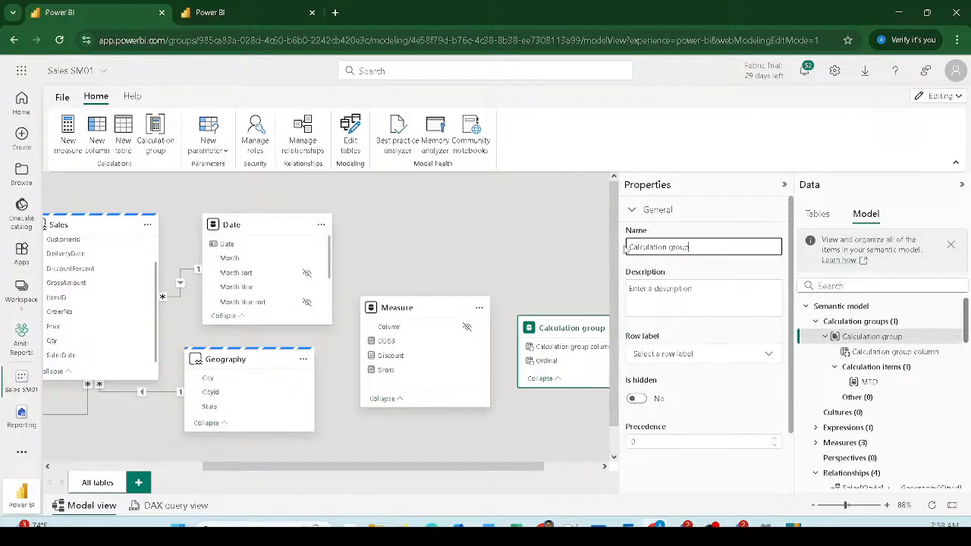
pyautogui.tripleClick(654, 247)
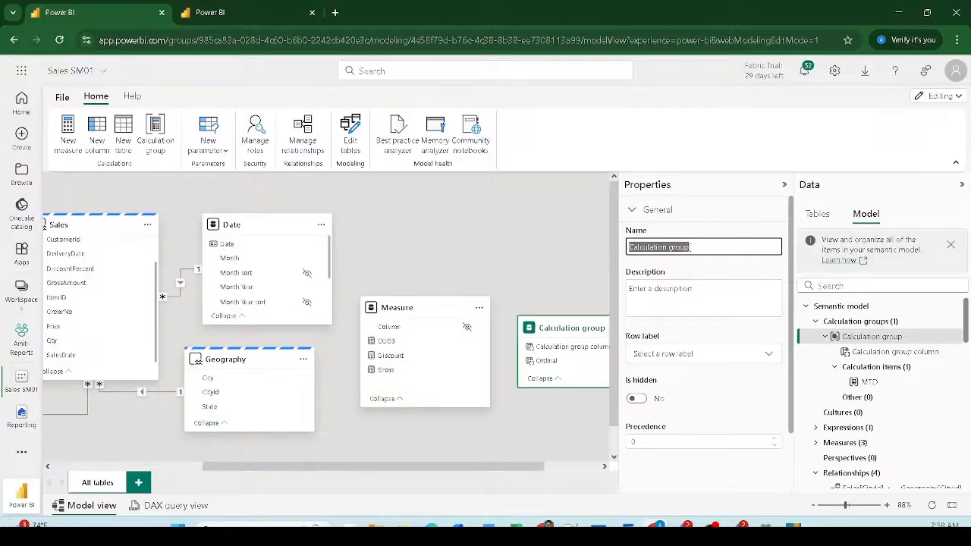
pyautogui.write('Ti')
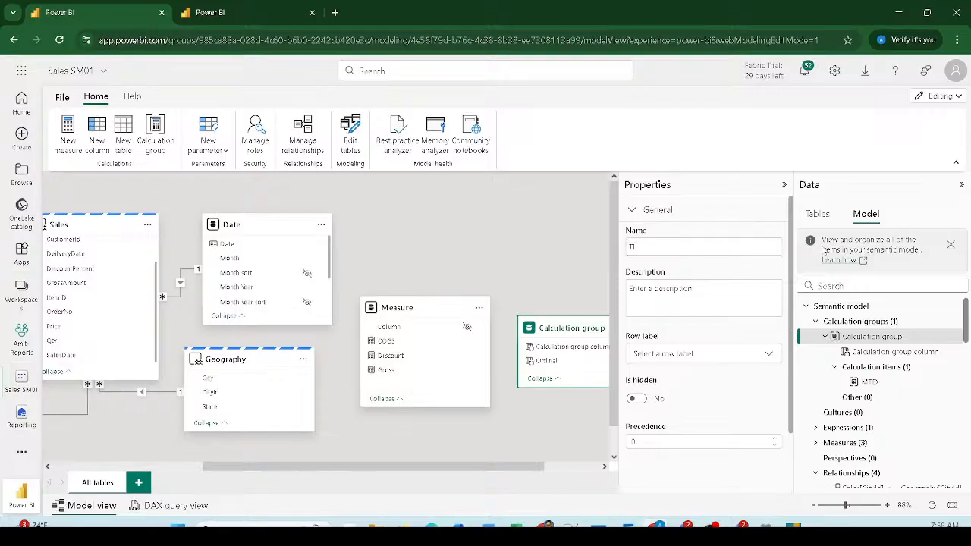
pyautogui.press('Return')
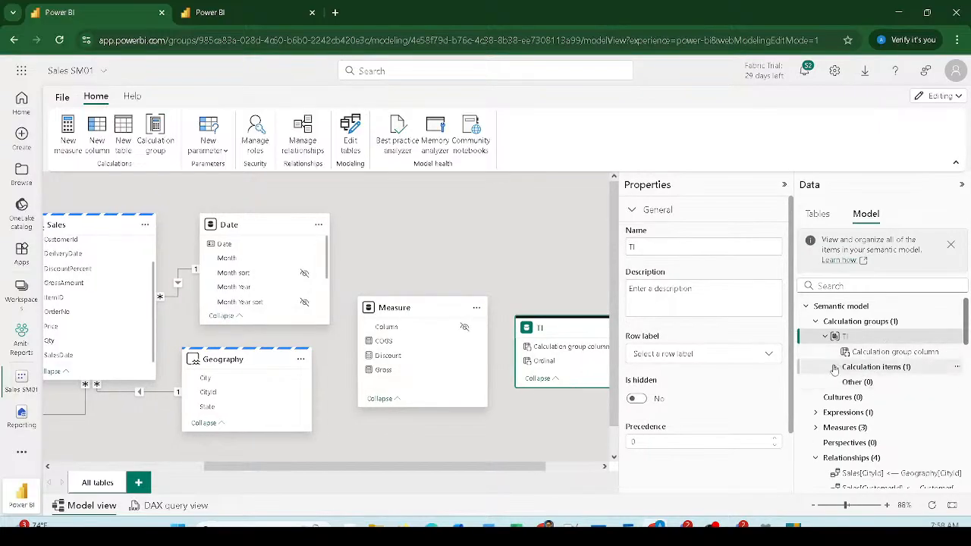
# Step: Check the TI group's calculation items, then close the model tab
pyautogui.click(834, 367)
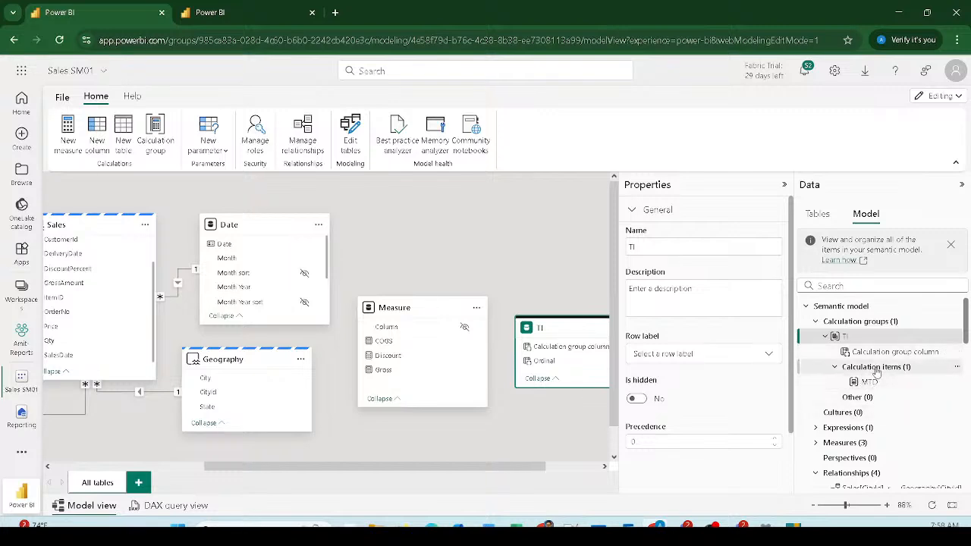
pyautogui.click(871, 368)
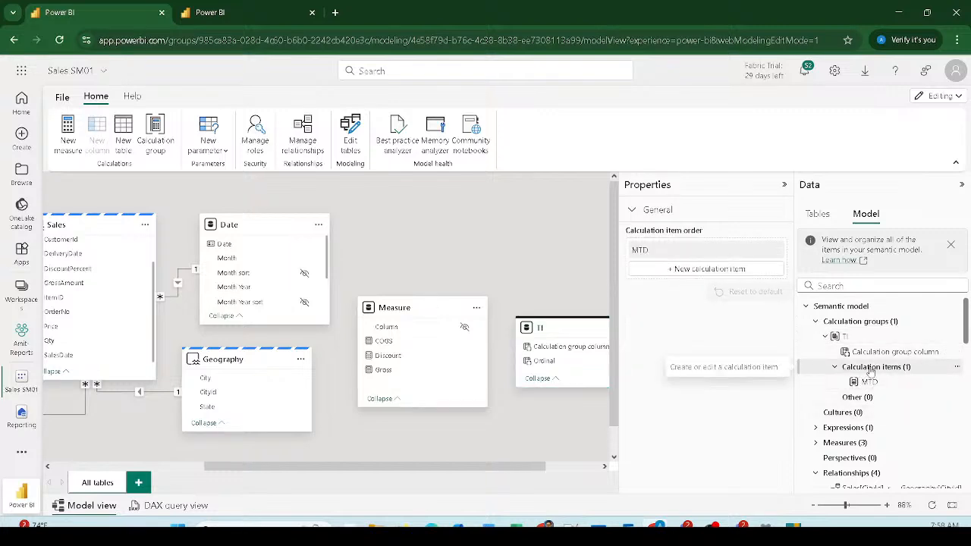
pyautogui.hotkey('ctrl', 'w')
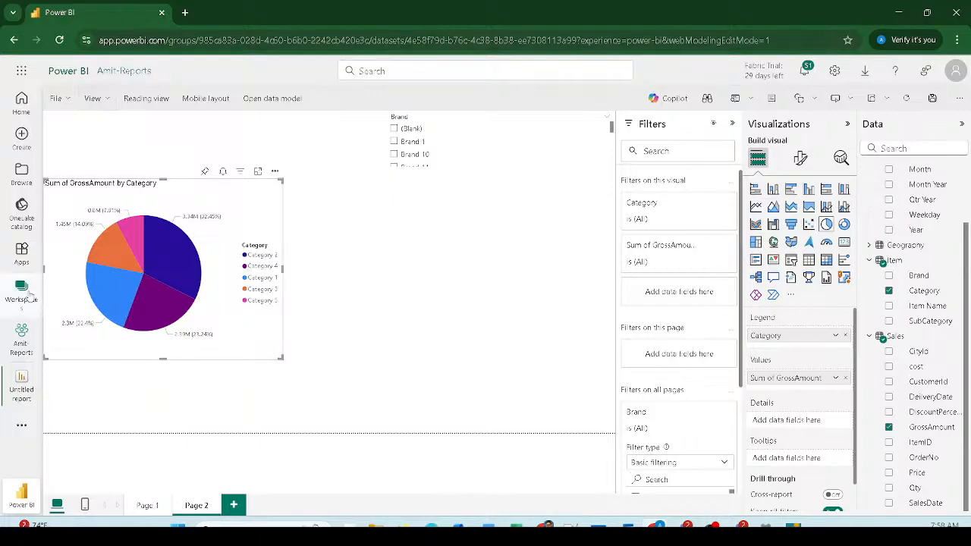
# Step: Load app.powerbi.com in a new tab, trimming the sign-in path from the address
pyautogui.click(185, 13)
pyautogui.write('ap')
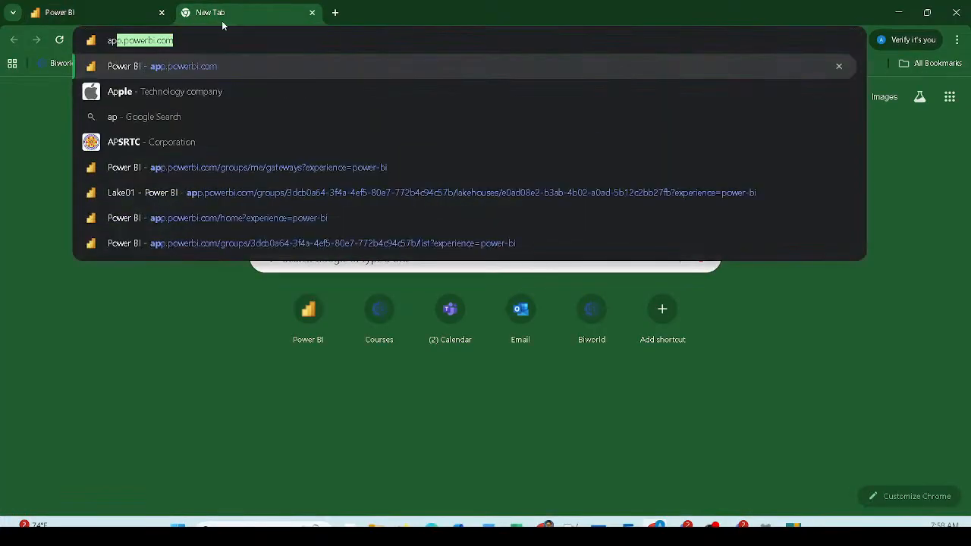
pyautogui.press('Return')
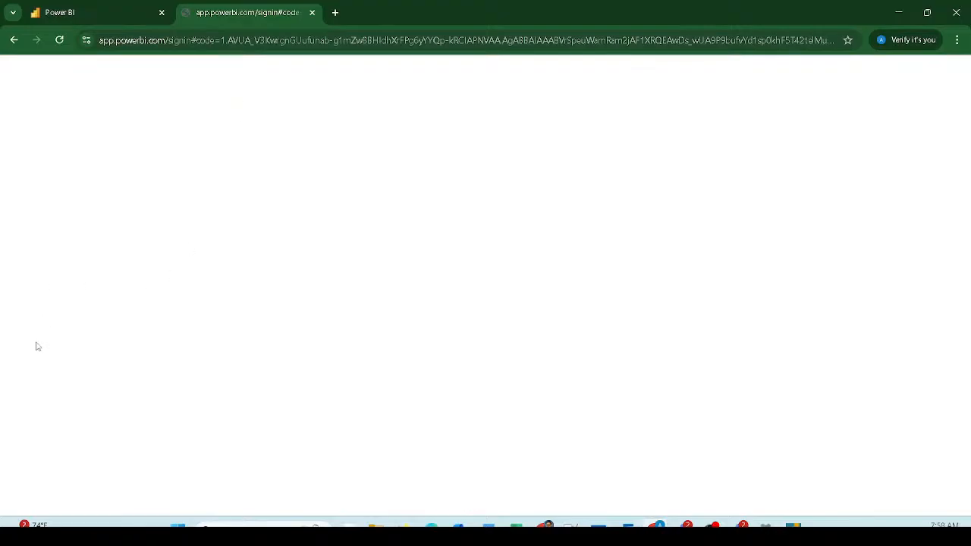
pyautogui.moveTo(165, 39); pyautogui.dragTo(506, 41)
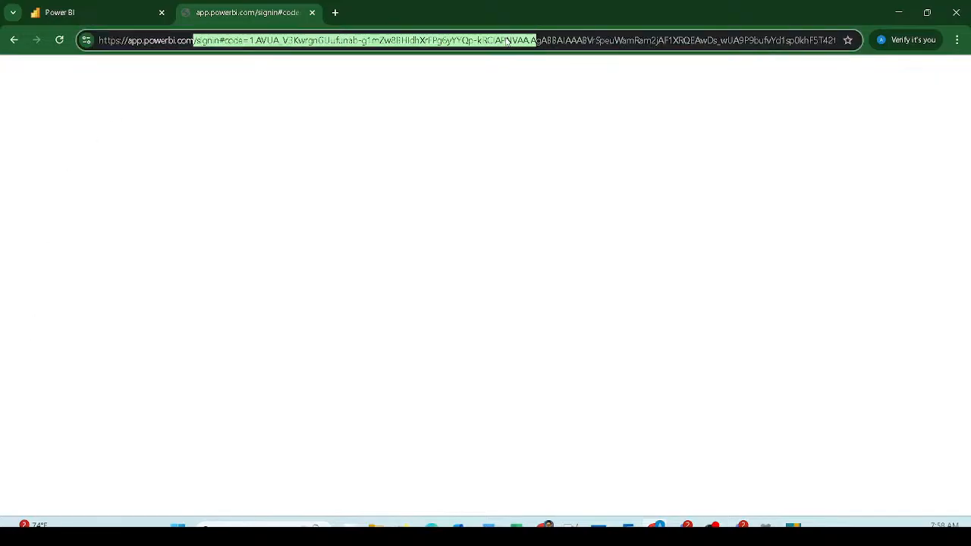
pyautogui.hotkey('shift', 'End')
pyautogui.press('BackSpace')
pyautogui.press('Return')
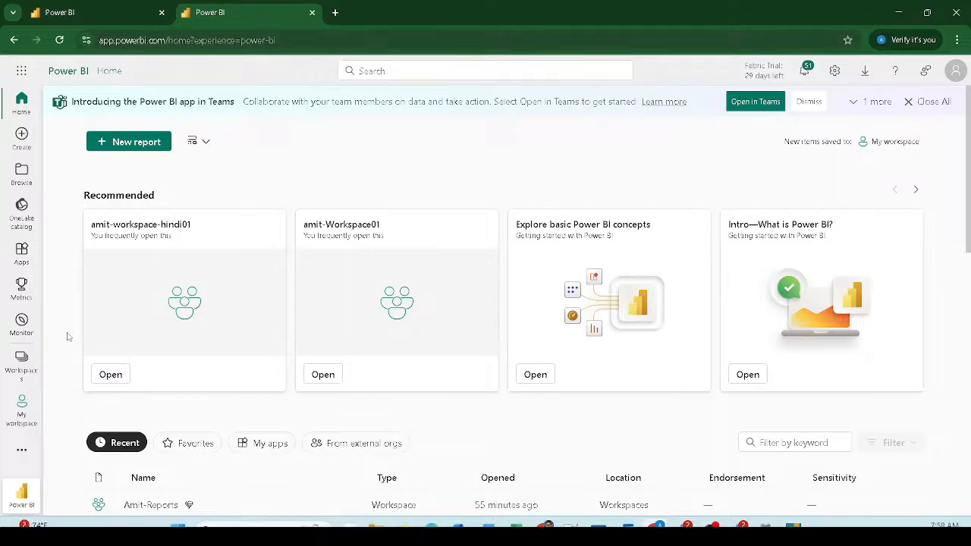
# Step: Go to the reports workspace and open the Sales SM01 semantic model's diagram
pyautogui.click(22, 360)
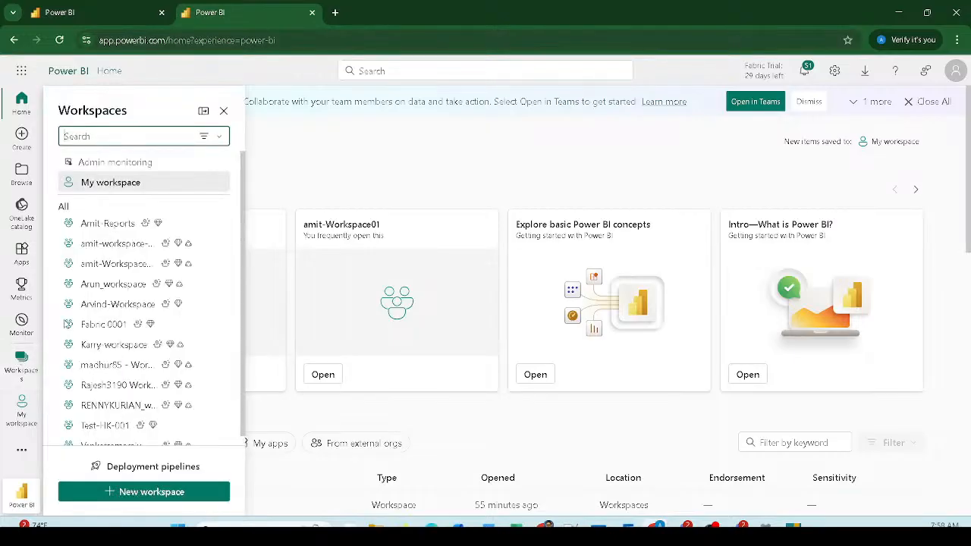
pyautogui.click(114, 263)
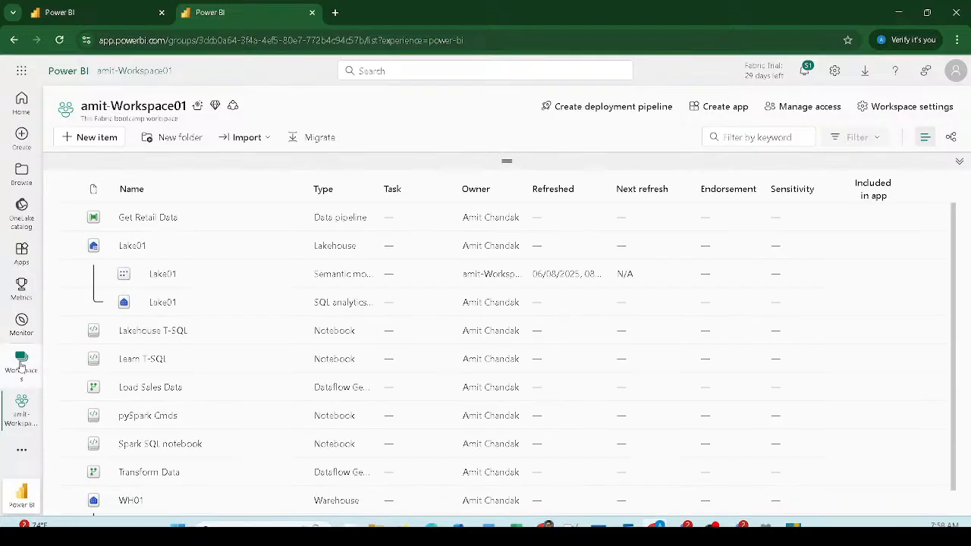
pyautogui.click(21, 362)
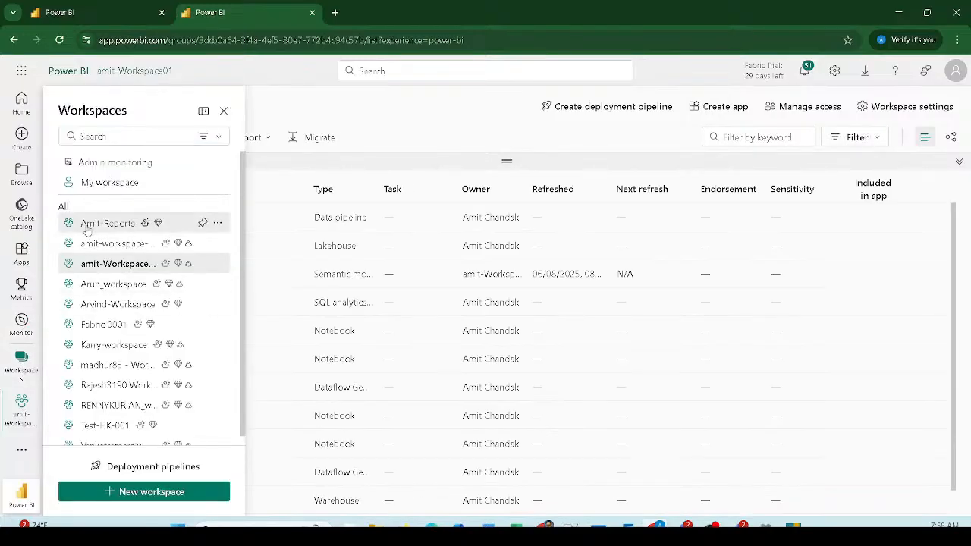
pyautogui.click(91, 222)
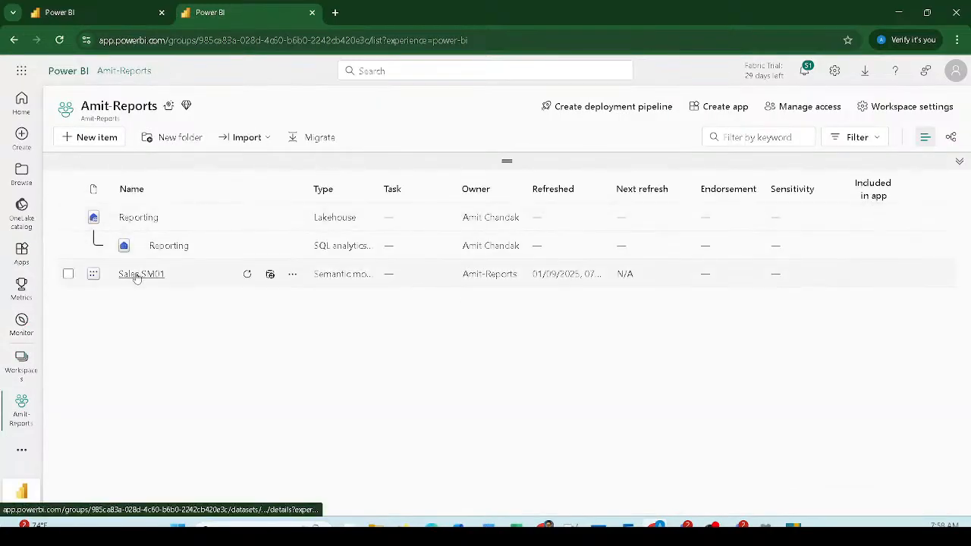
pyautogui.click(137, 274)
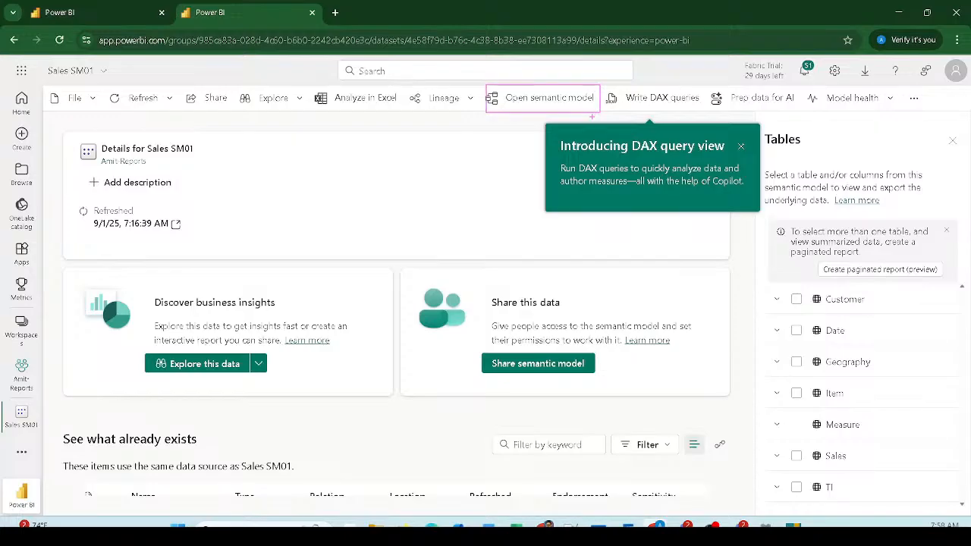
pyautogui.click(168, 100)
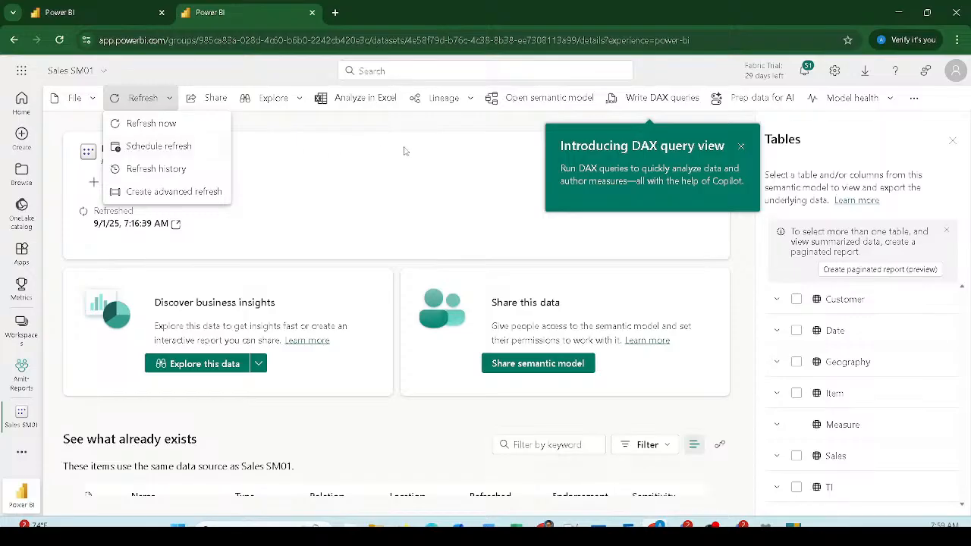
pyautogui.click(546, 99)
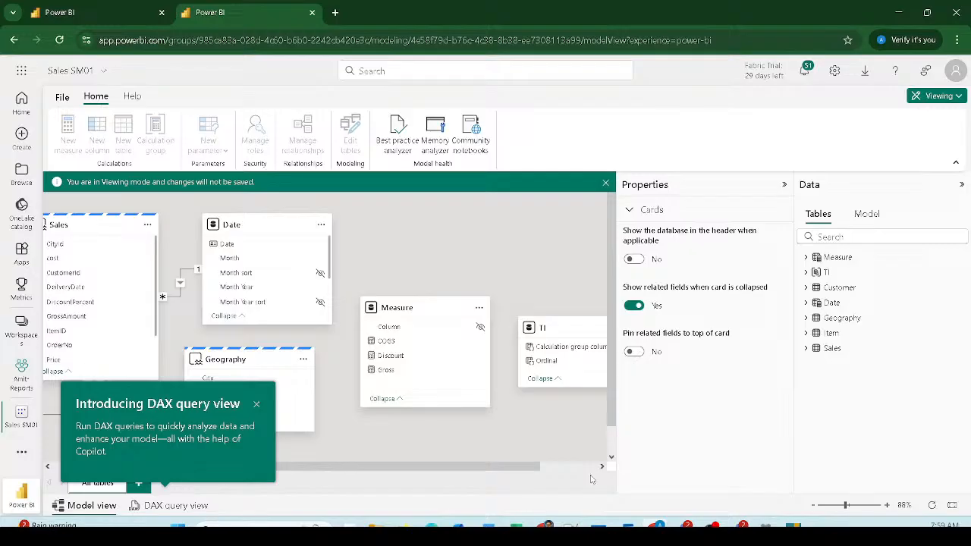
pyautogui.moveTo(455, 467); pyautogui.dragTo(382, 466)
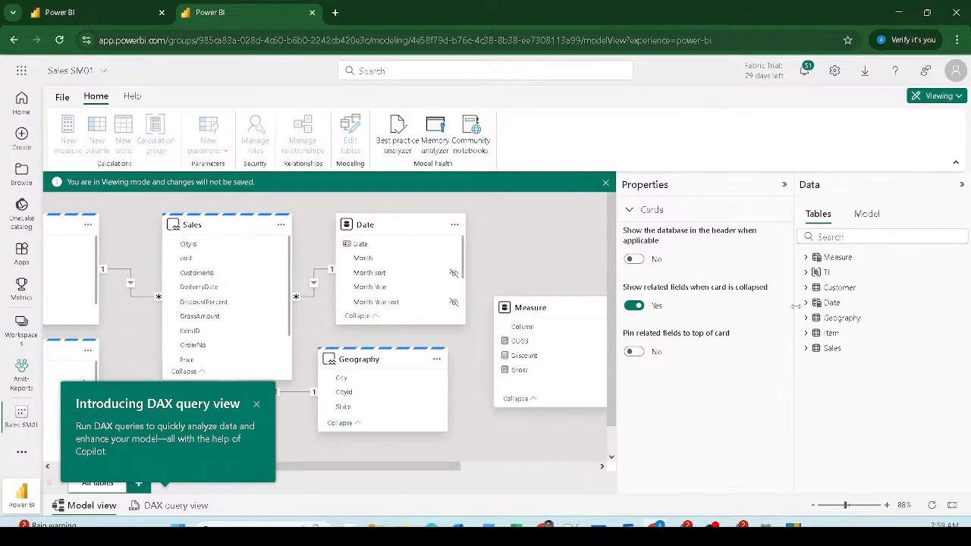
# Step: Expand Calculation groups > TI > Calculation items in the model tree to show MTD
pyautogui.click(806, 272)
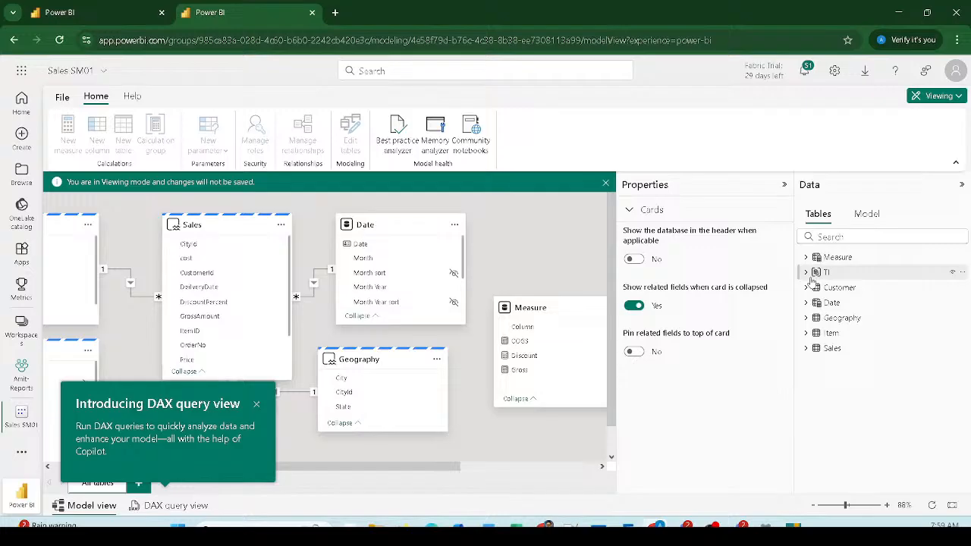
pyautogui.click(864, 216)
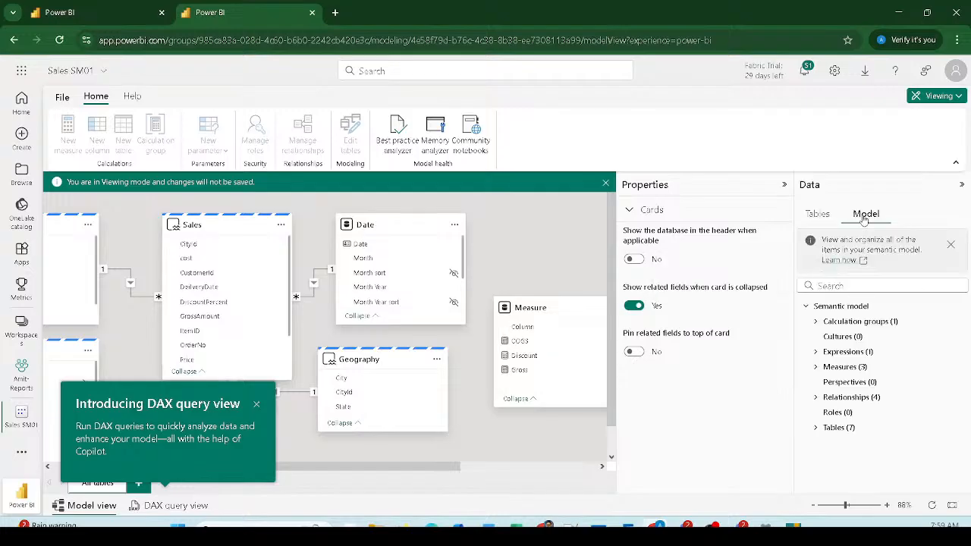
pyautogui.click(815, 321)
pyautogui.click(826, 337)
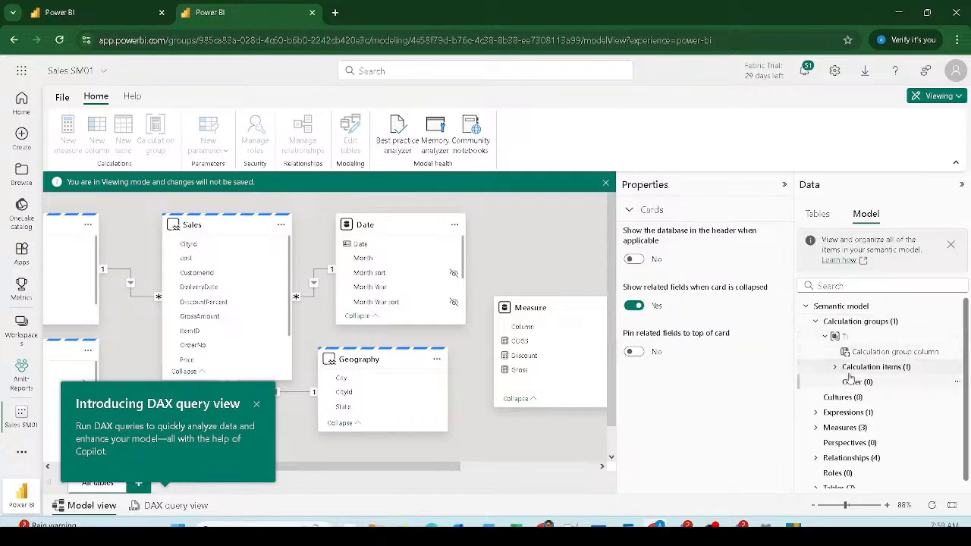
pyautogui.click(834, 367)
pyautogui.click(852, 372)
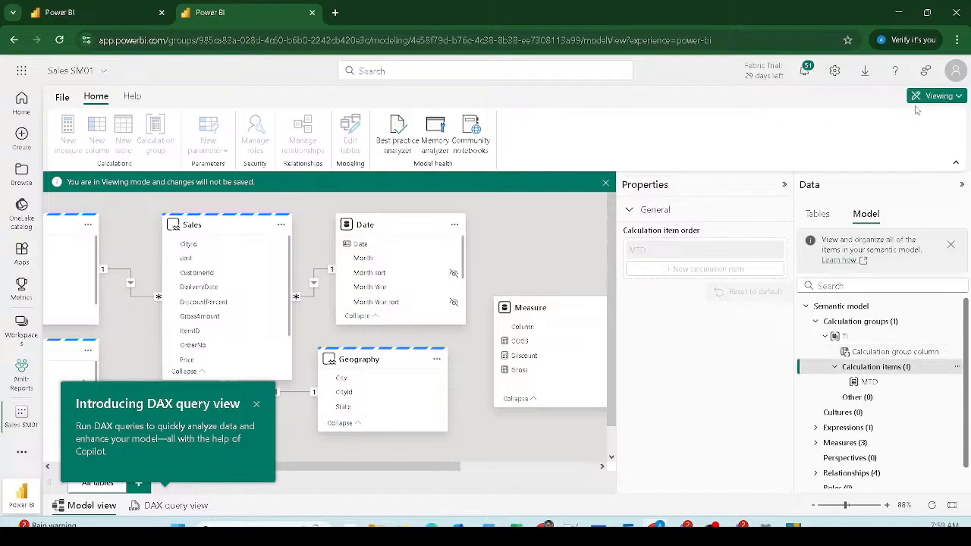
pyautogui.moveTo(902, 86); pyautogui.dragTo(968, 107)
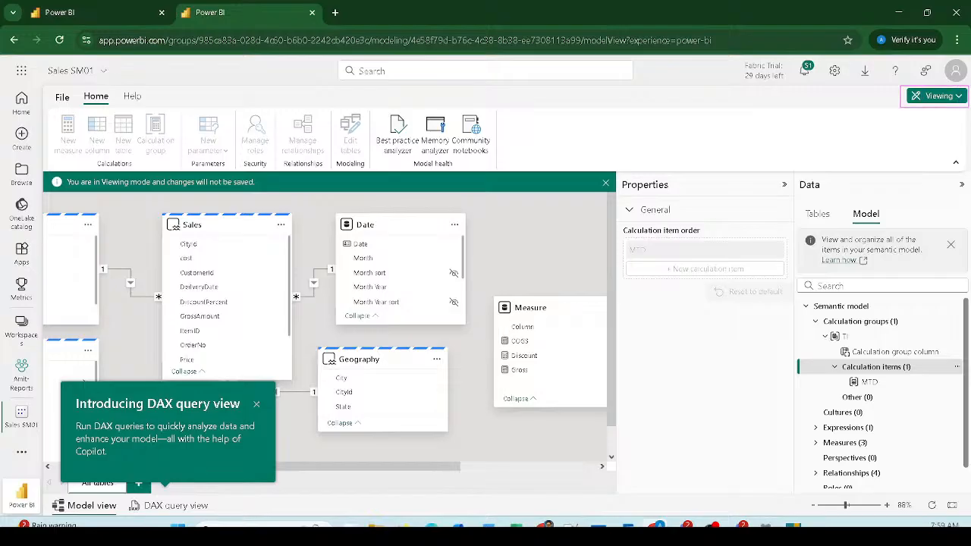
pyautogui.click(939, 96)
# Step: Switch the model to Editing mode and select the TI group's calculation items
pyautogui.click(882, 126)
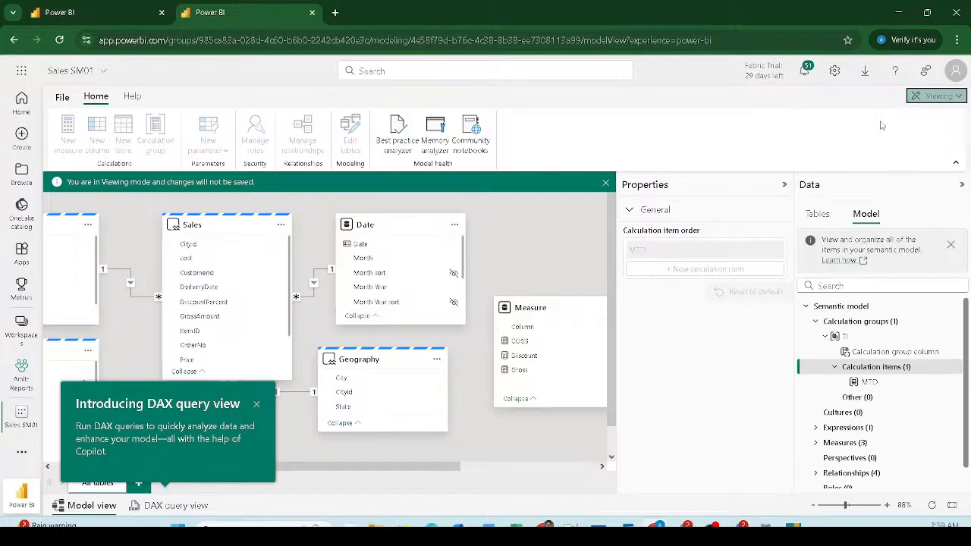
pyautogui.click(861, 383)
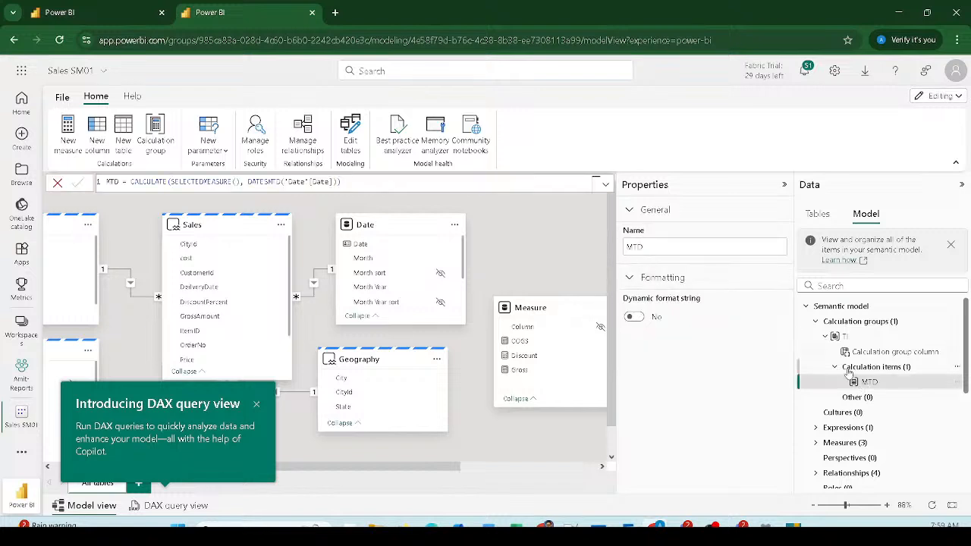
pyautogui.click(874, 369)
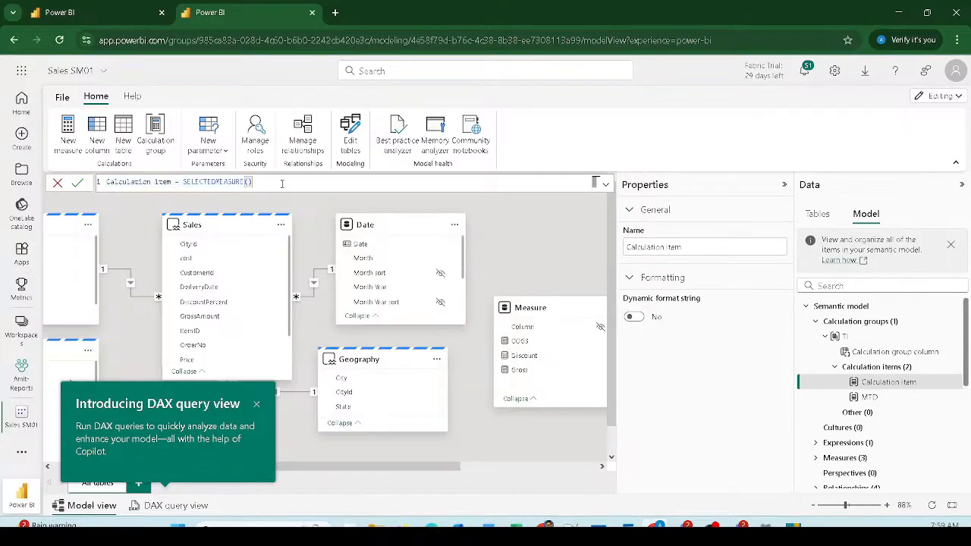
# Step: Rename the item to QTD and wrap the selected measure in CALCULATE with DATESQTD
pyautogui.moveTo(220, 184); pyautogui.dragTo(109, 185)
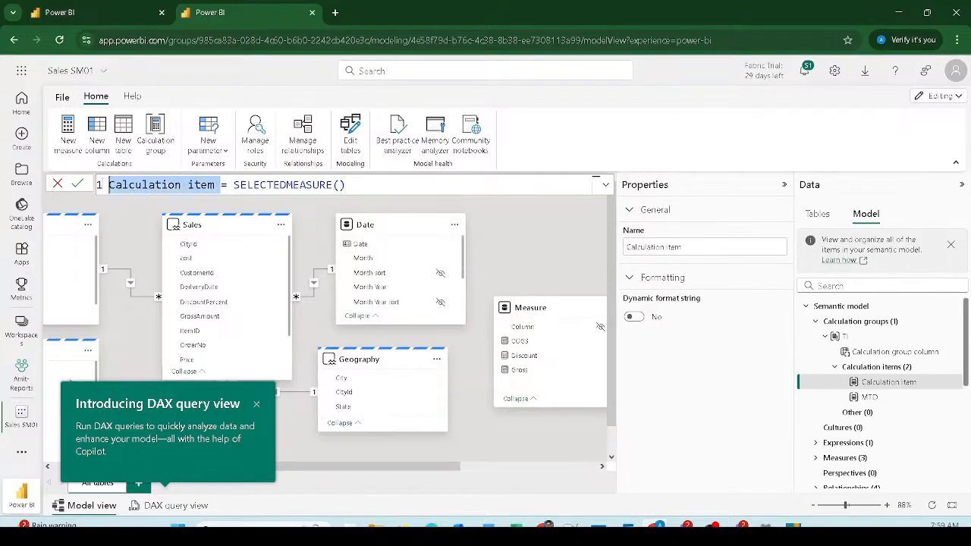
pyautogui.press('BackSpace')
pyautogui.write('QTD= ')
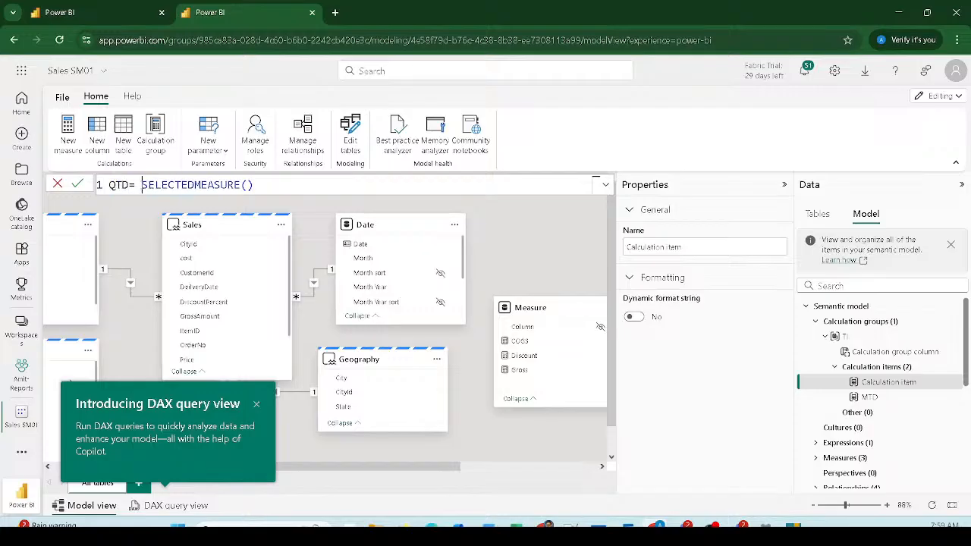
pyautogui.write('CALCULATE(')
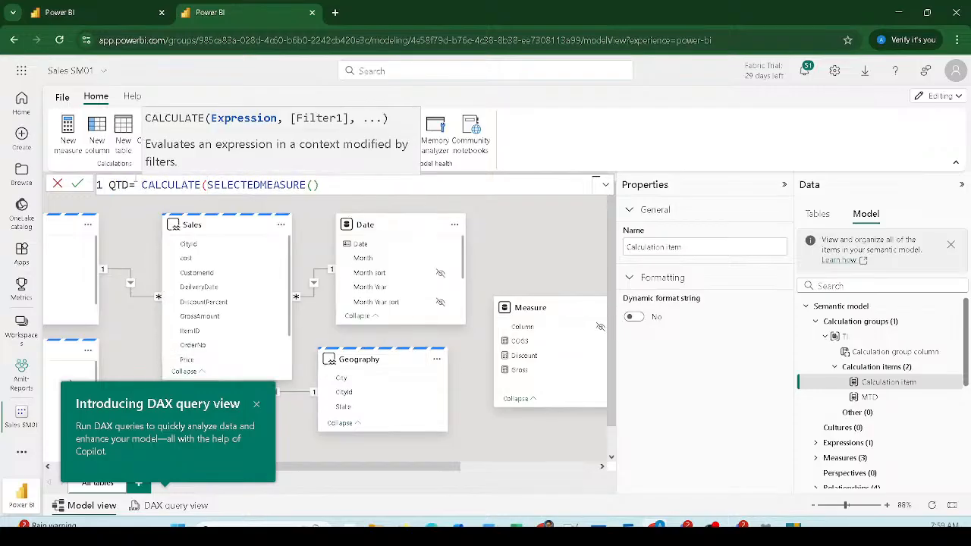
pyautogui.click(374, 186)
pyautogui.write(',')
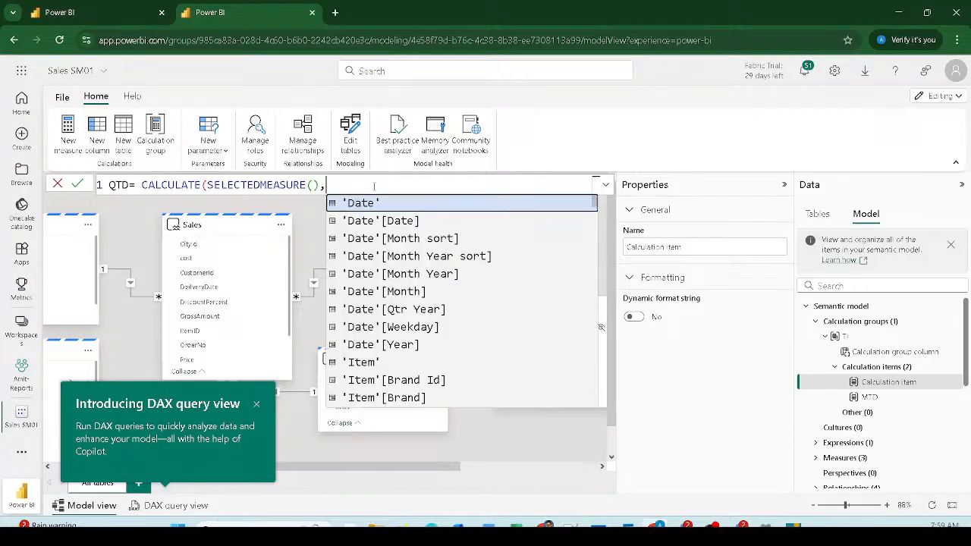
pyautogui.write(' dates')
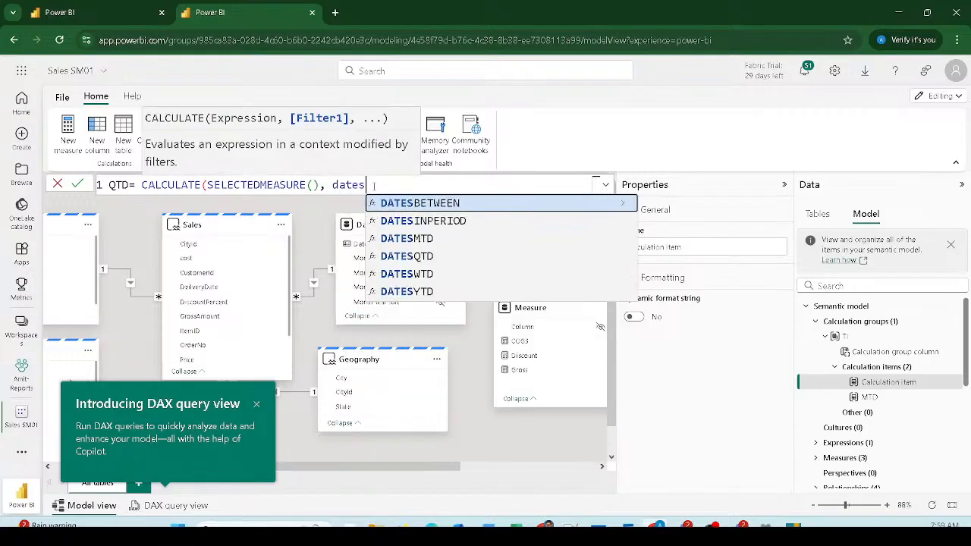
pyautogui.press('Down')
pyautogui.press('Down')
pyautogui.press('Tab')
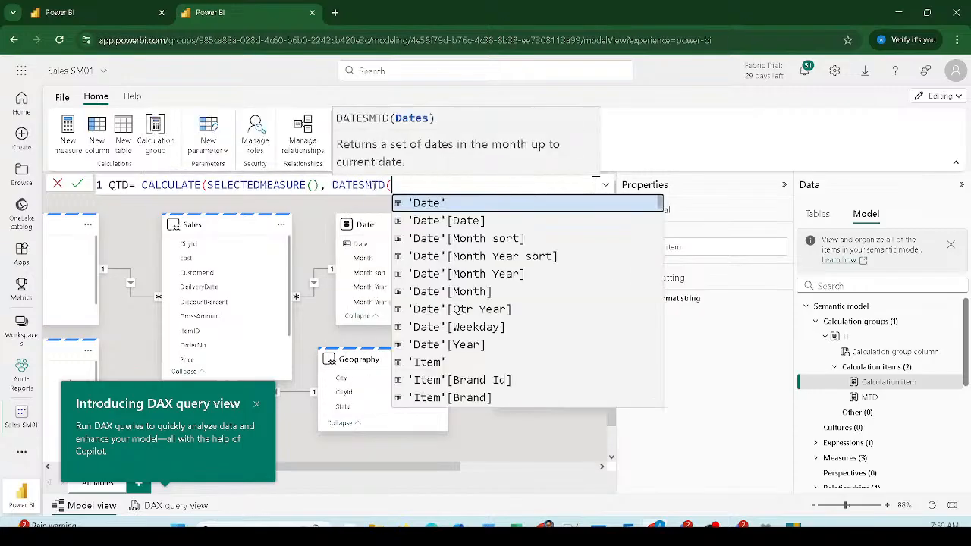
pyautogui.press('BackSpace')
pyautogui.press('BackSpace')
pyautogui.press('BackSpace')
pyautogui.press('BackSpace')
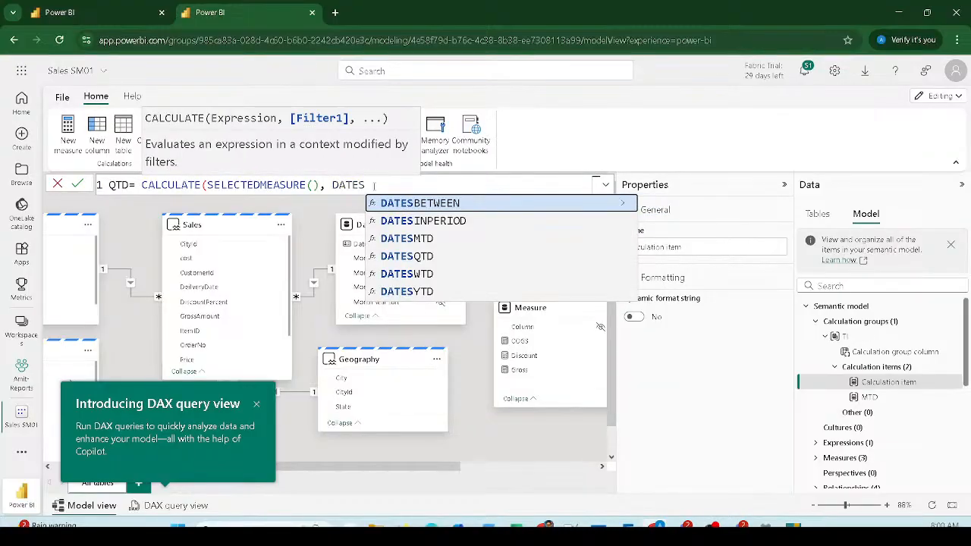
pyautogui.write('Q')
pyautogui.press('Tab')
# Step: Finish the QTD formula with 'Date'[Date], commit it, and return to the pie-chart report
pyautogui.write('Date')
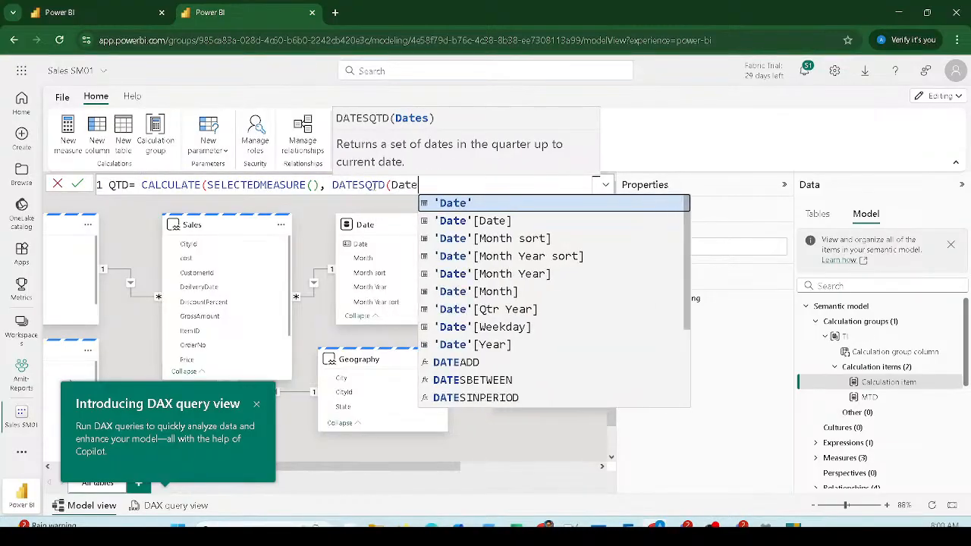
pyautogui.press('Down')
pyautogui.press('Tab')
pyautogui.write('))')
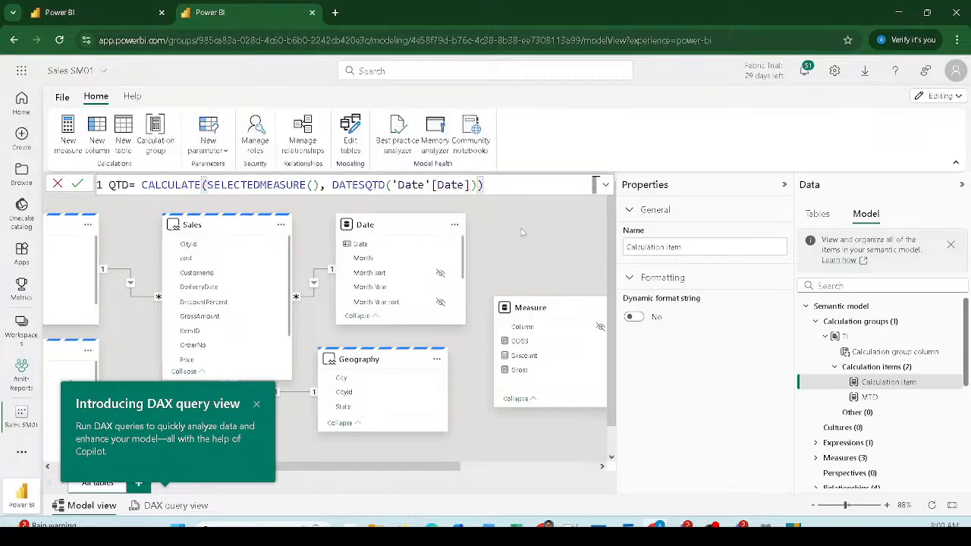
pyautogui.hotkey('ctrl', 'a')
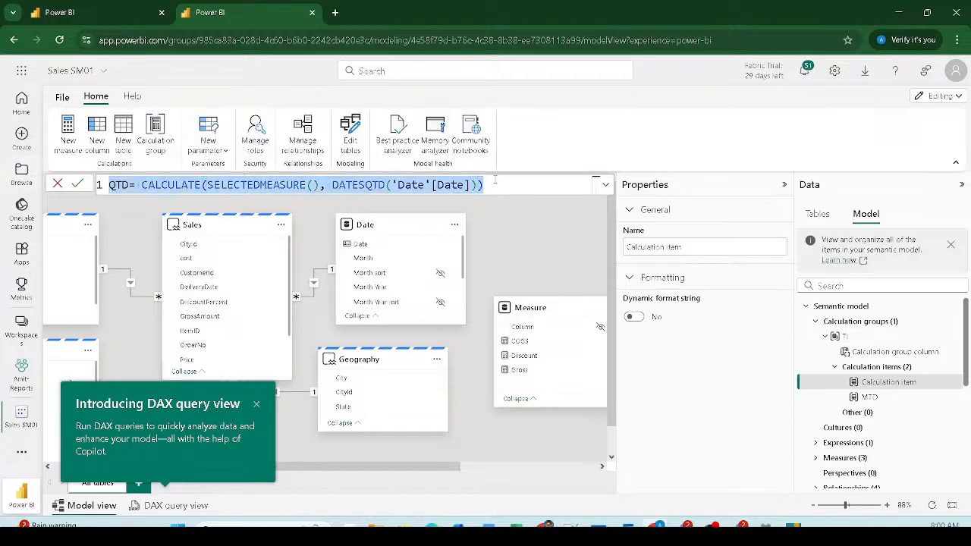
pyautogui.click(492, 185)
pyautogui.press('Return')
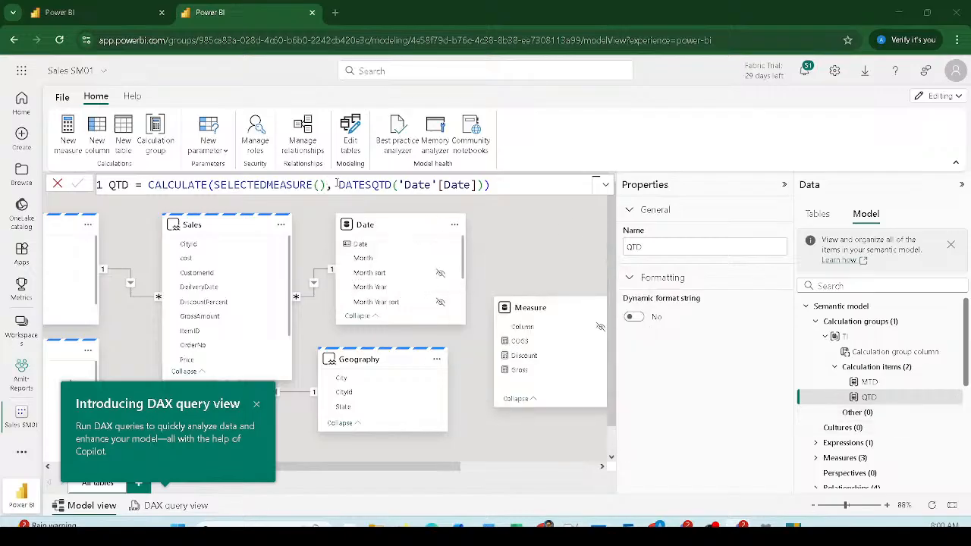
pyautogui.click(122, 13)
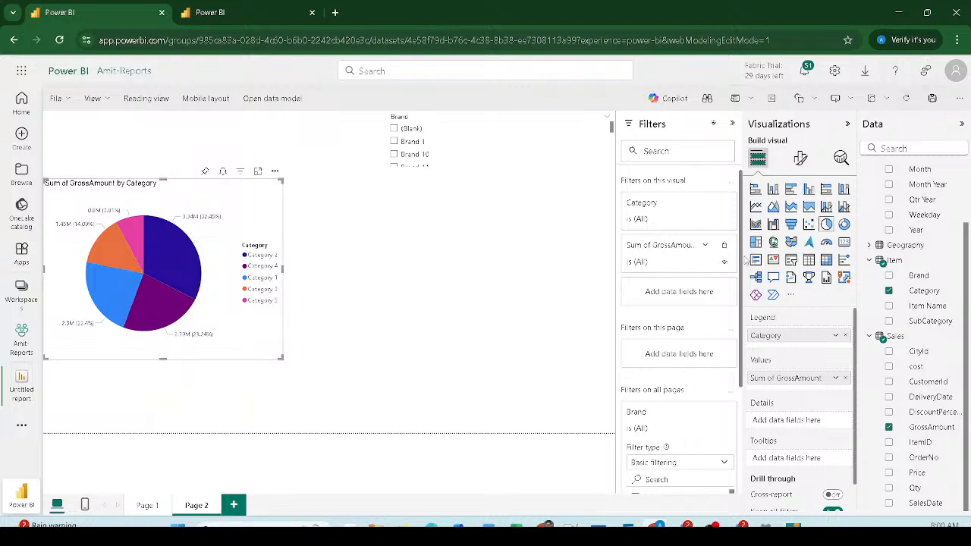
# Step: Insert an empty matrix visual and enlarge it beside the pie chart
pyautogui.click(470, 262)
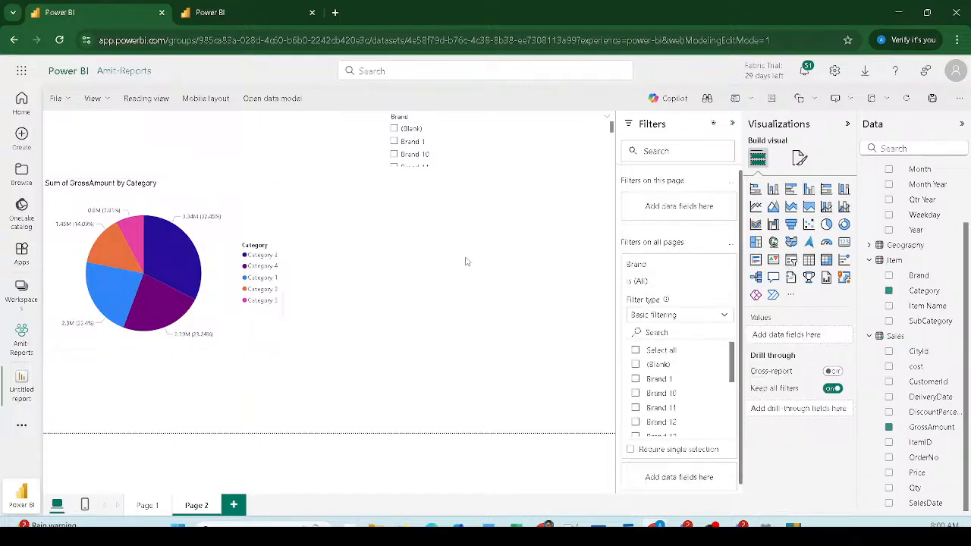
pyautogui.click(826, 260)
pyautogui.moveTo(214, 144); pyautogui.dragTo(466, 234)
pyautogui.moveTo(537, 272); pyautogui.dragTo(607, 400)
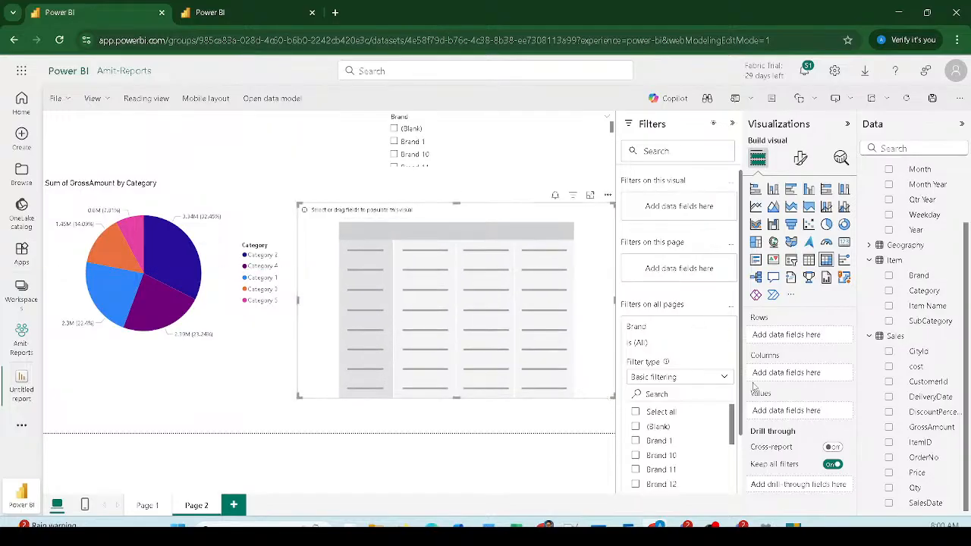
pyautogui.scroll(2, 922, 289)
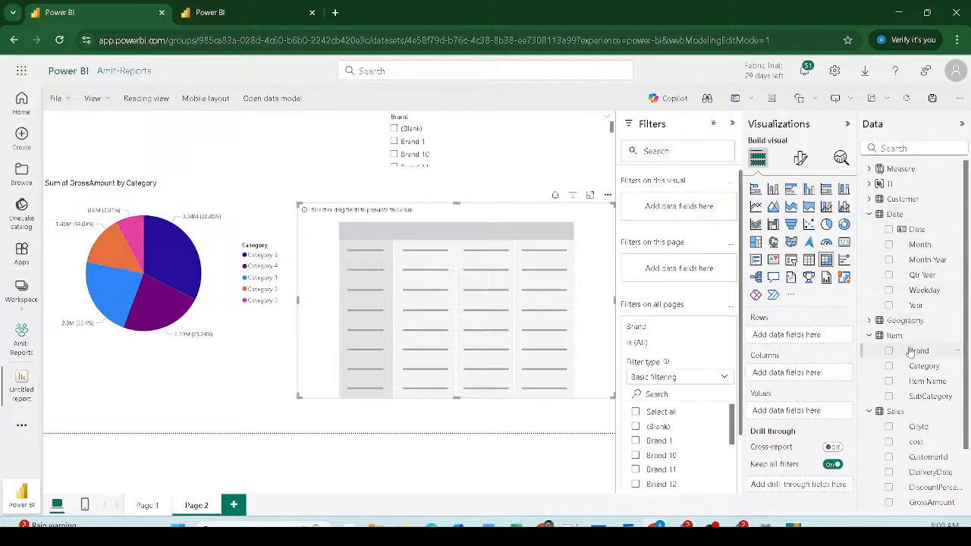
# Step: Put Brand on the matrix rows and Gross, Discount and COGS in Values
pyautogui.moveTo(911, 351); pyautogui.dragTo(800, 343)
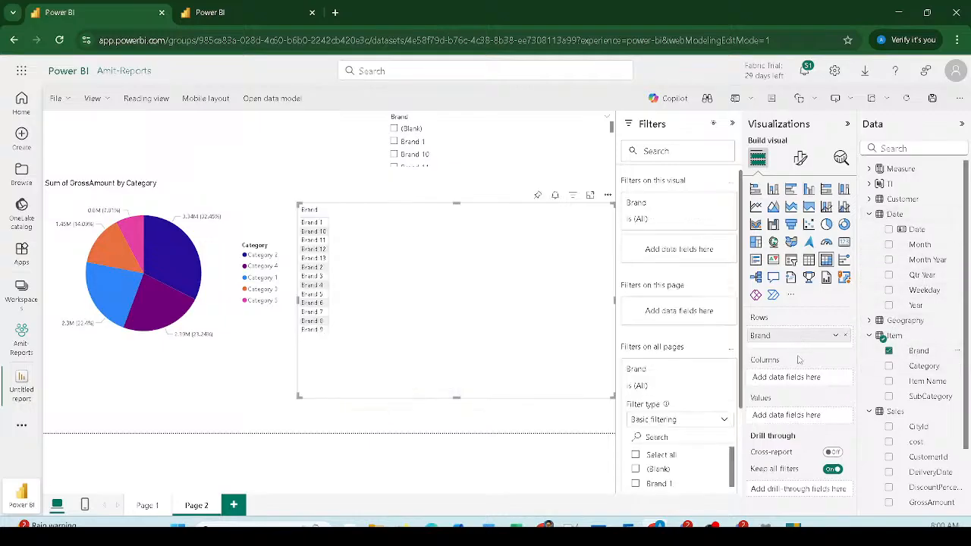
pyautogui.click(870, 170)
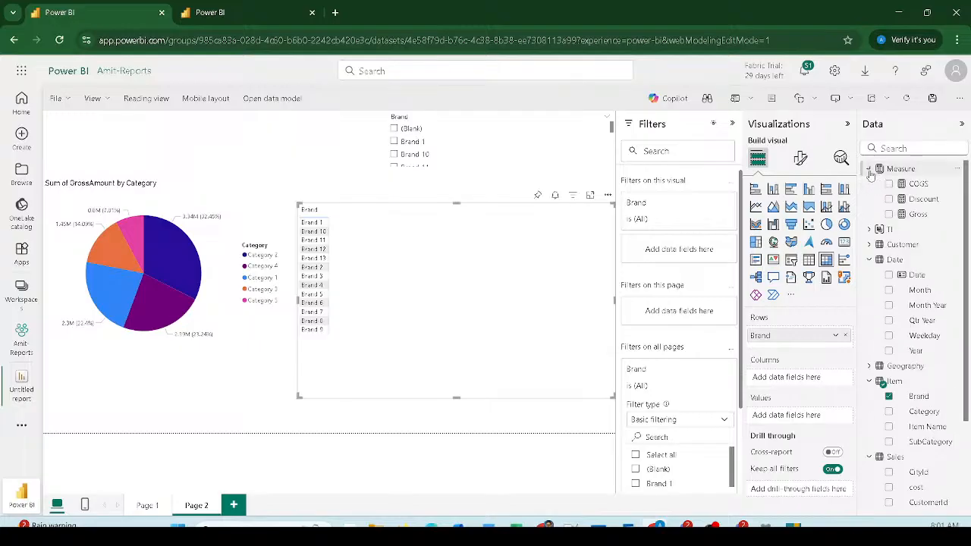
pyautogui.moveTo(916, 214); pyautogui.dragTo(802, 413)
pyautogui.moveTo(923, 198); pyautogui.dragTo(793, 424)
pyautogui.moveTo(917, 184); pyautogui.dragTo(802, 442)
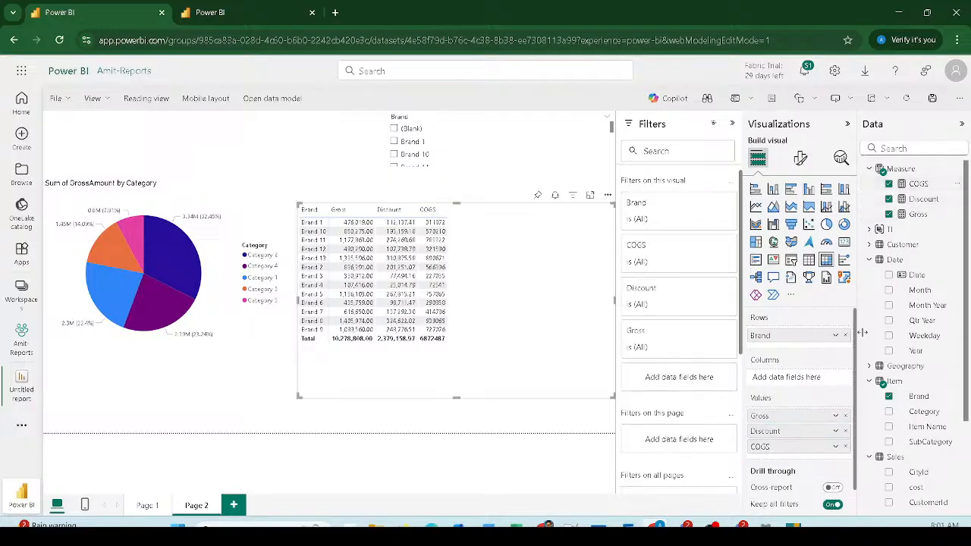
pyautogui.click(870, 229)
# Step: Split the matrix columns by the TI calculation item, then move the narrowed Brand slicer top-left
pyautogui.moveTo(910, 244); pyautogui.dragTo(803, 381)
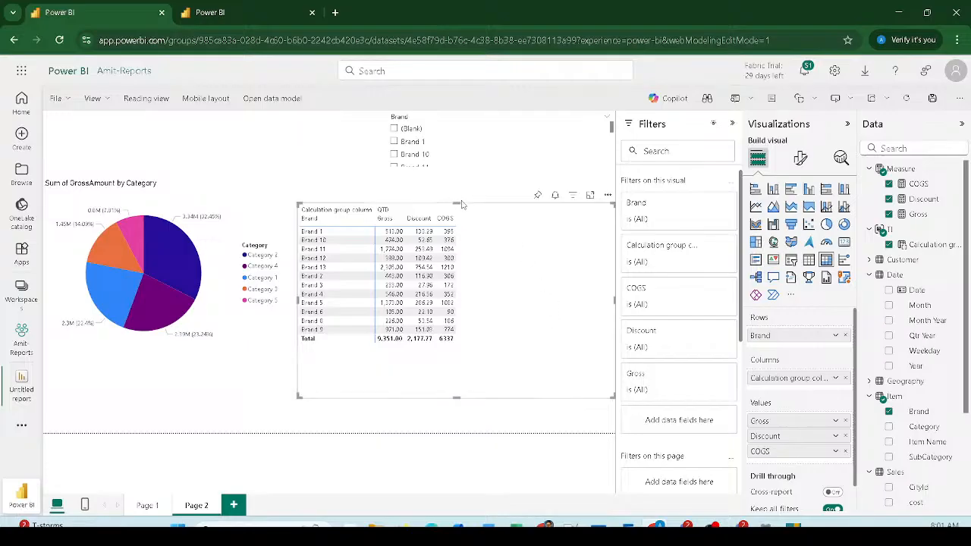
pyautogui.moveTo(477, 161); pyautogui.dragTo(134, 160)
pyautogui.moveTo(273, 137); pyautogui.dragTo(211, 137)
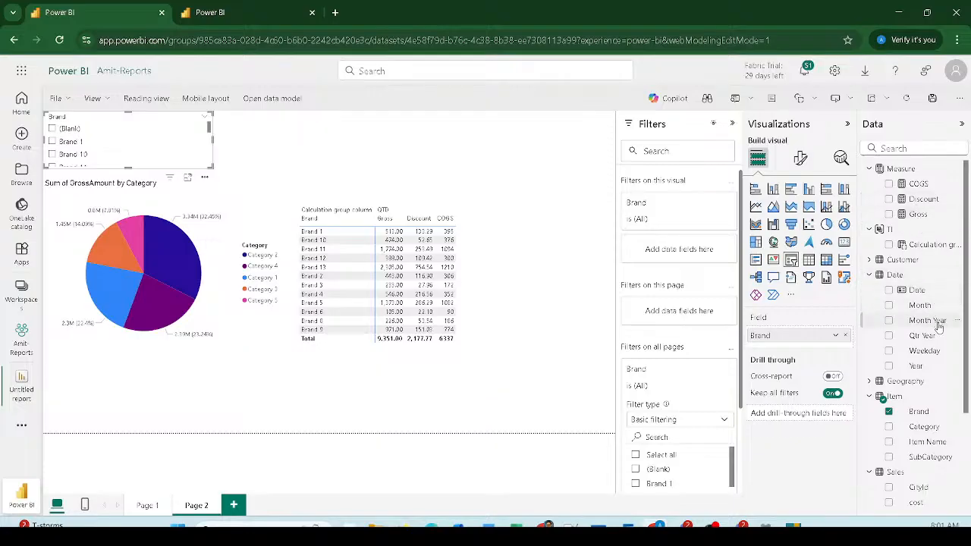
# Step: Add Month Year to the page as a slicer and select Sep-2020
pyautogui.moveTo(935, 329); pyautogui.dragTo(569, 130)
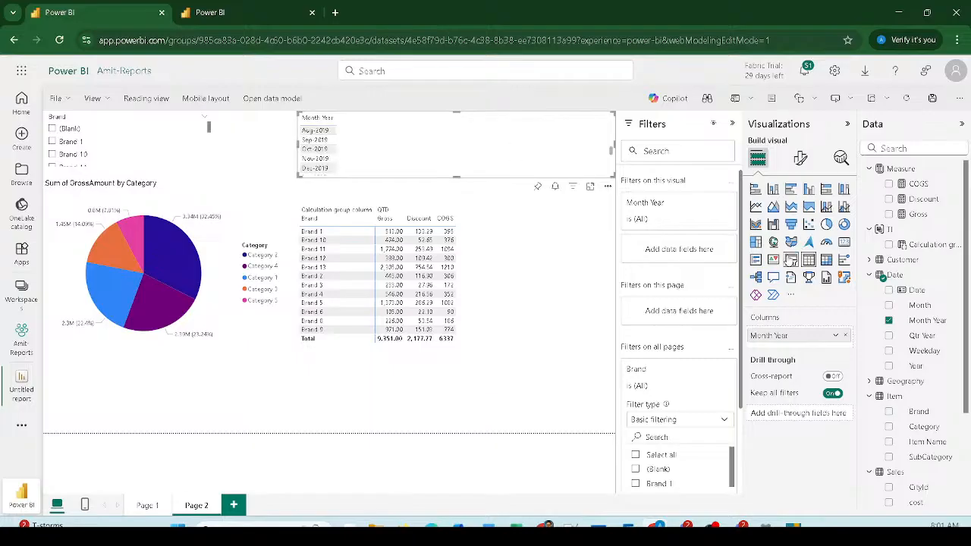
pyautogui.click(791, 259)
pyautogui.scroll(-10, 364, 158)
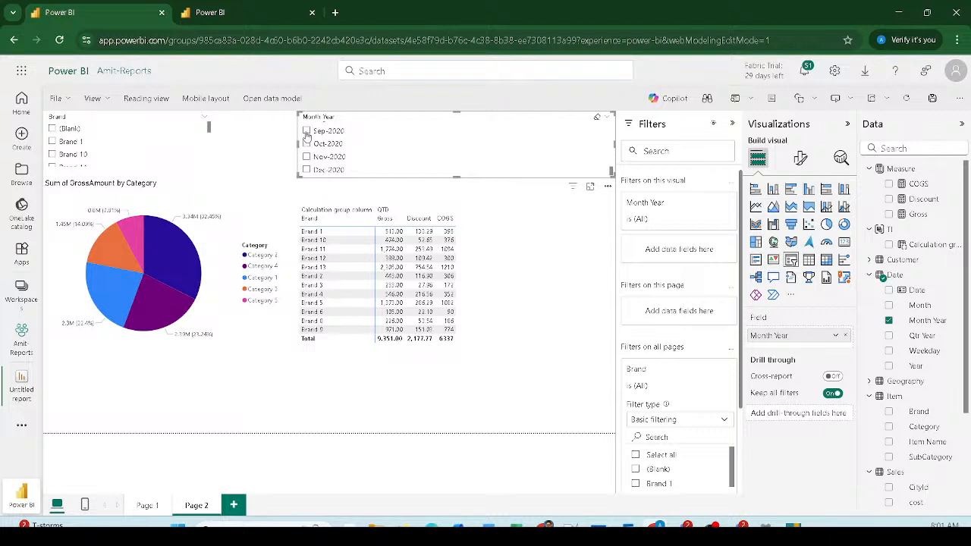
pyautogui.click(306, 132)
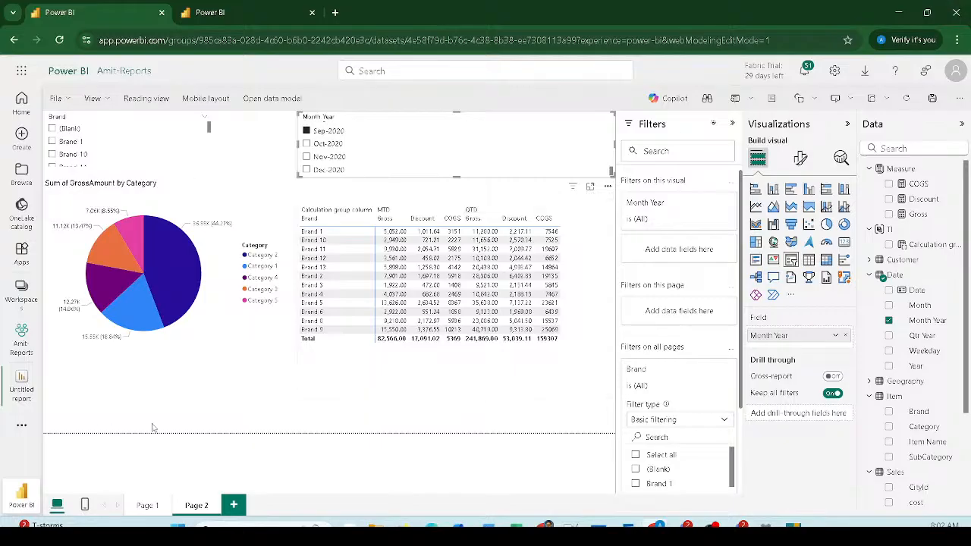
# Step: Review the matrix's MTD and QTD figures, then go back to the semantic model view
pyautogui.click(586, 341)
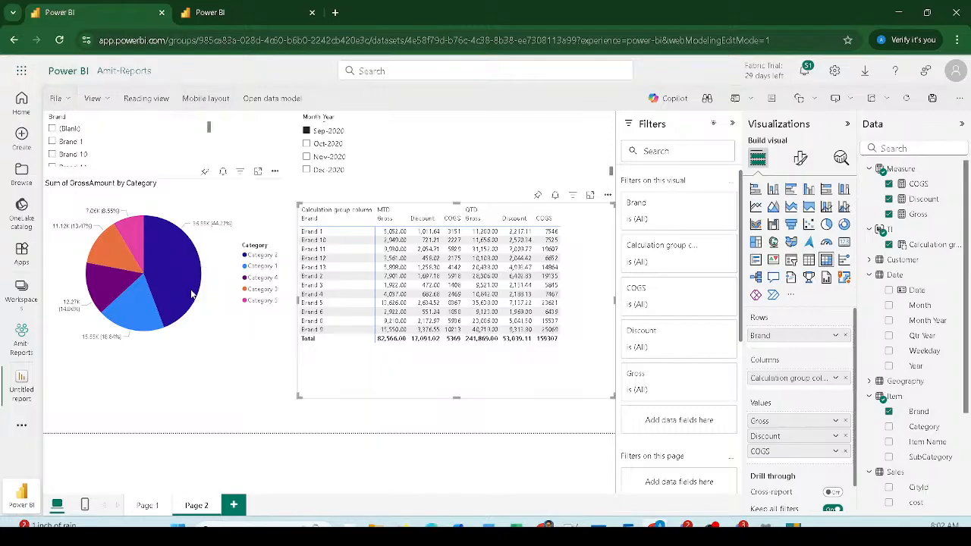
pyautogui.moveTo(192, 294)
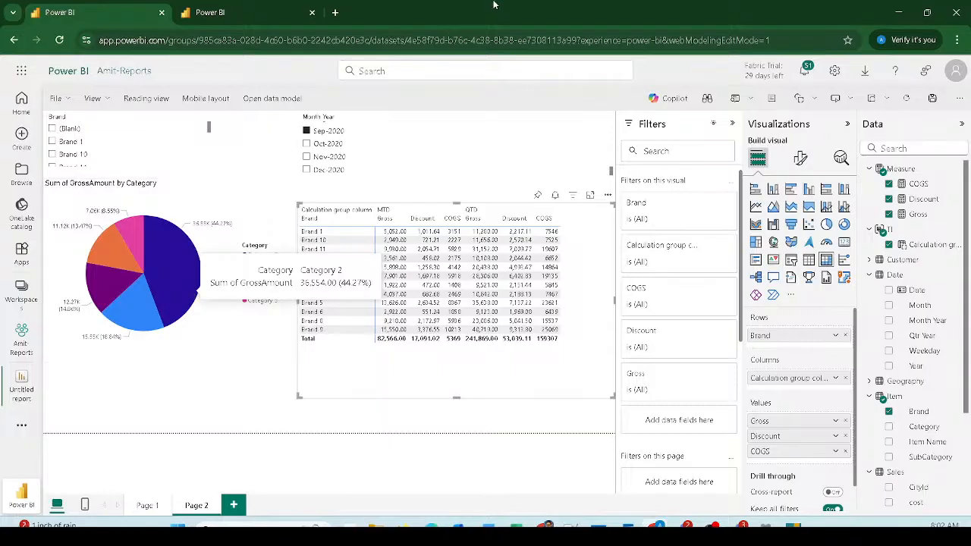
pyautogui.click(214, 15)
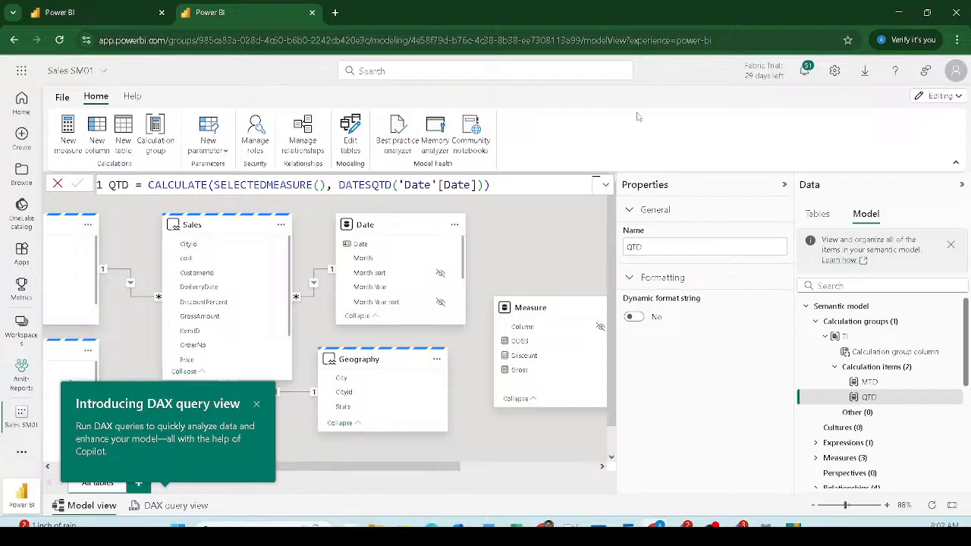
# Step: Show the calculation groups' precedence settings after dismissing the New parameter list
pyautogui.click(840, 325)
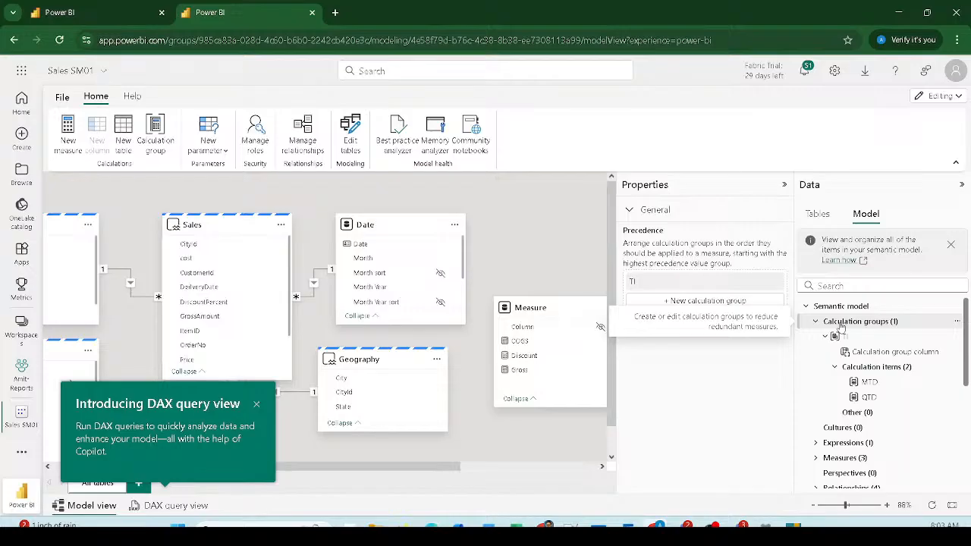
pyautogui.click(207, 141)
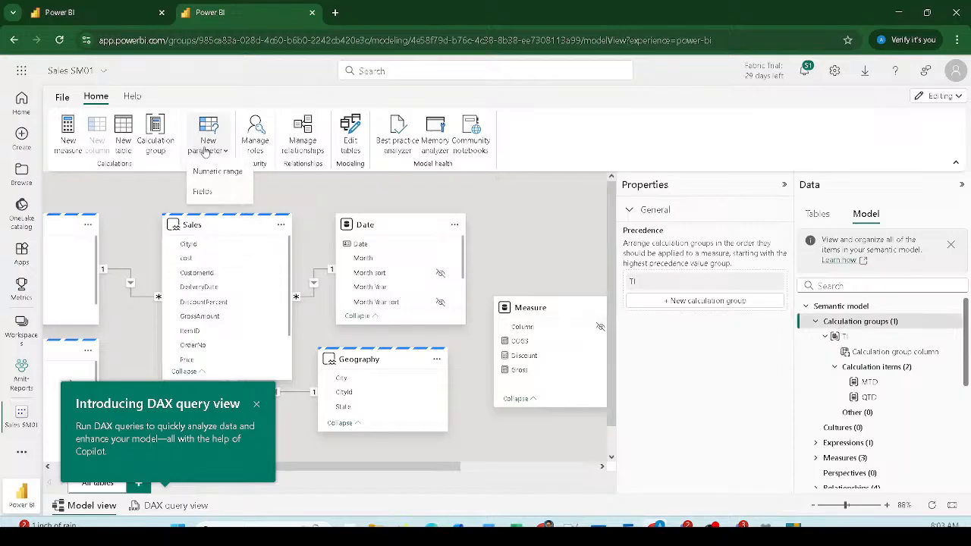
pyautogui.click(886, 322)
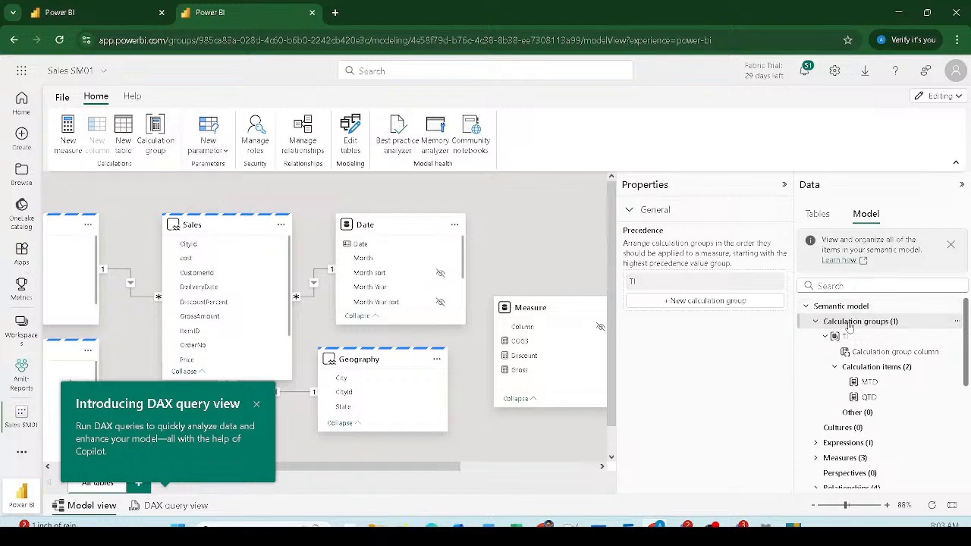
pyautogui.click(850, 324)
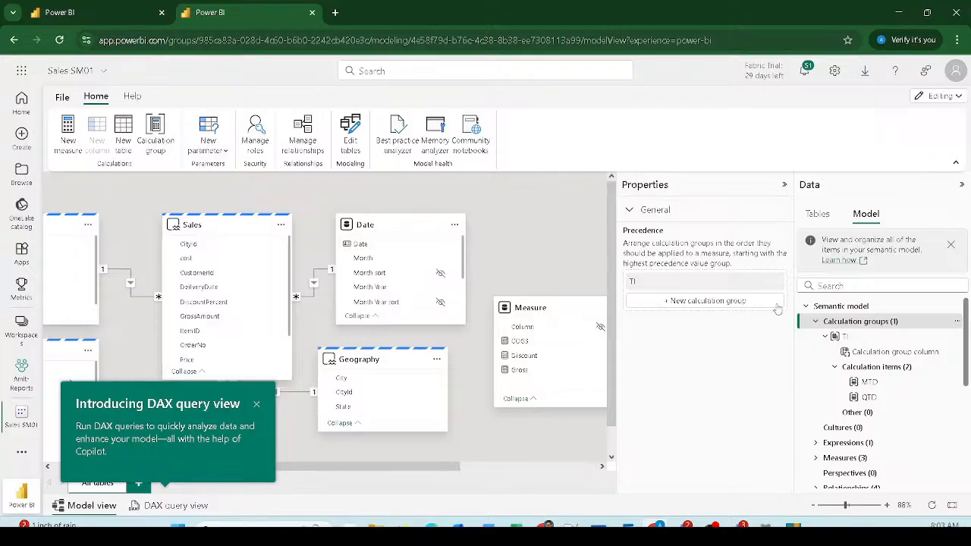
# Step: Create a second calculation group and rename its first item to Gross
pyautogui.click(706, 301)
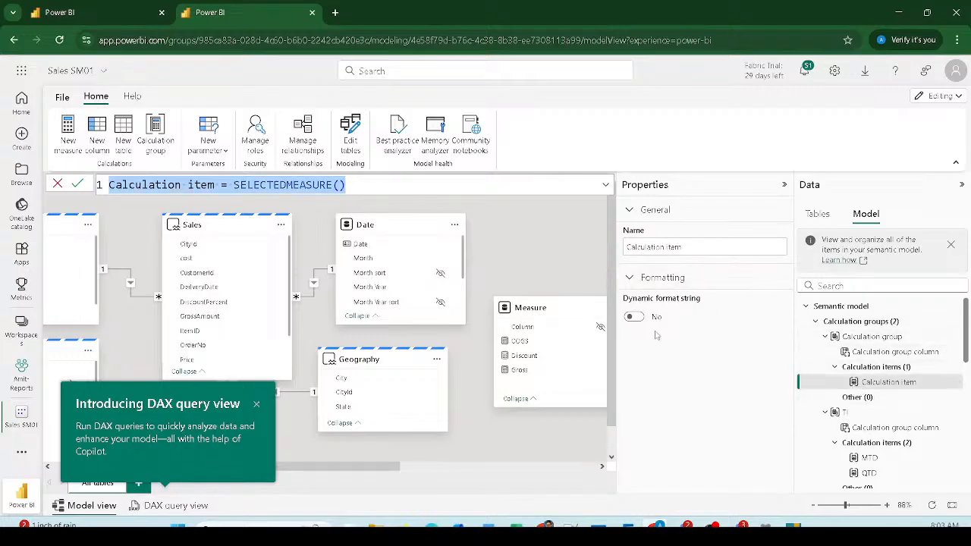
pyautogui.click(203, 185)
pyautogui.doubleClick(202, 184)
pyautogui.moveTo(219, 184); pyautogui.dragTo(108, 185)
pyautogui.write('G')
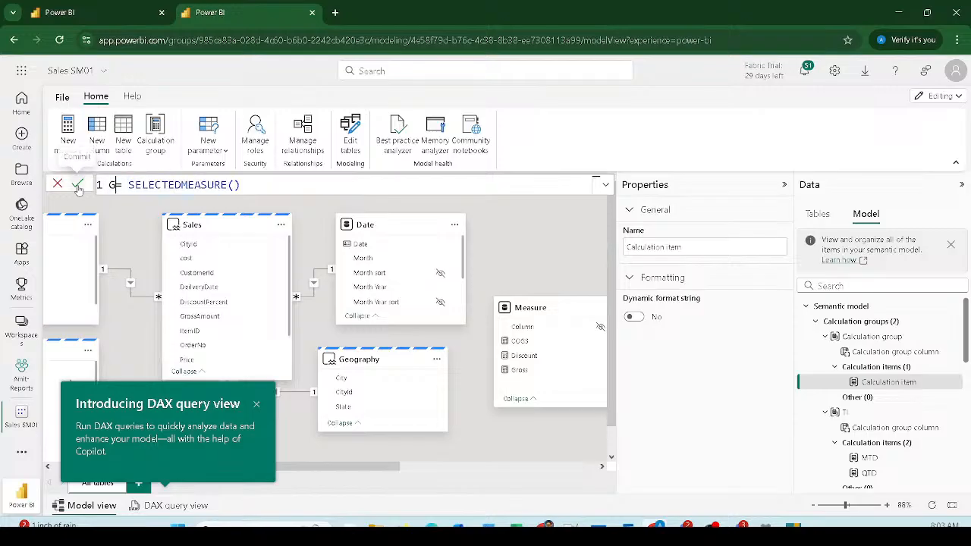
pyautogui.write('ross')
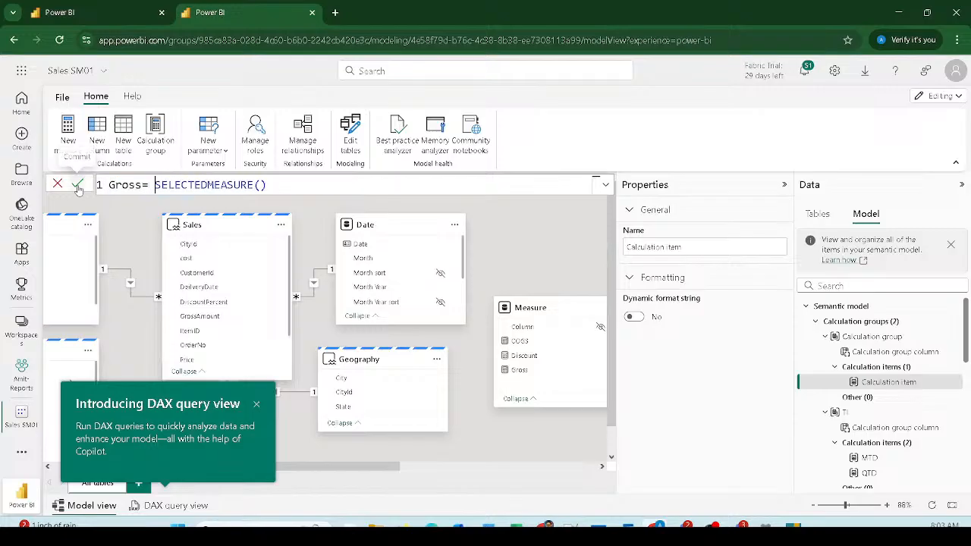
# Step: Replace SELECTEDMEASURE() with [Gross] in the item's formula and commit it
pyautogui.hotkey('shift', 'End')
pyautogui.press('BackSpace')
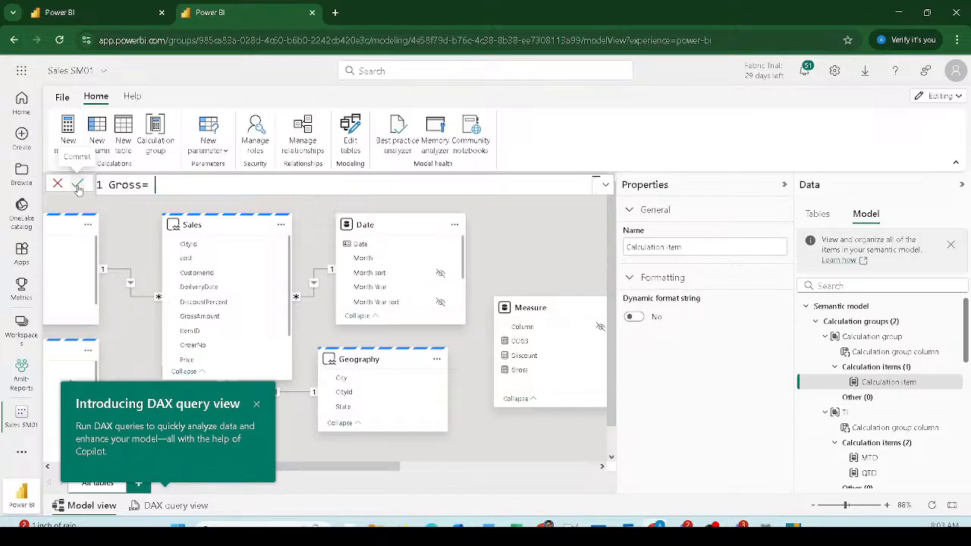
pyautogui.write('[')
pyautogui.press('Down')
pyautogui.press('Down')
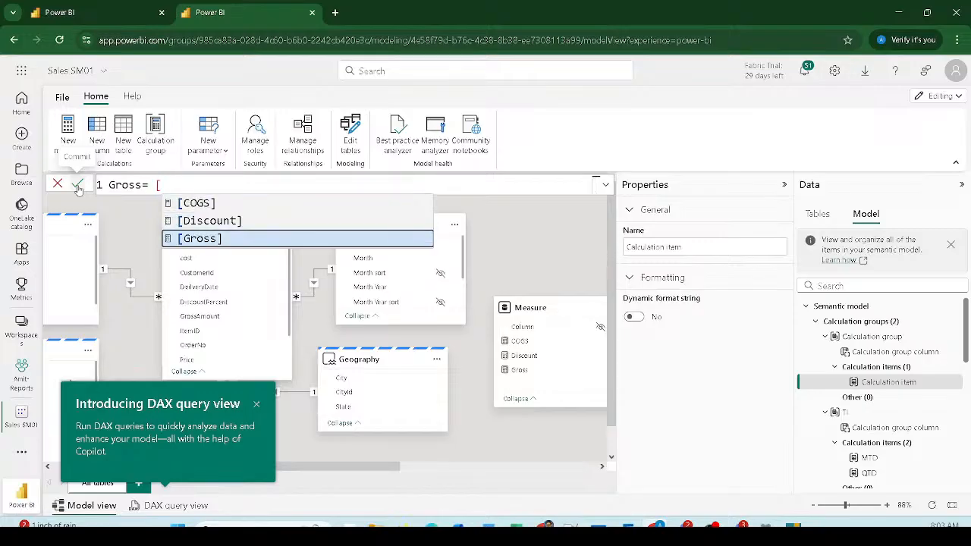
pyautogui.press('Tab')
pyautogui.click(77, 185)
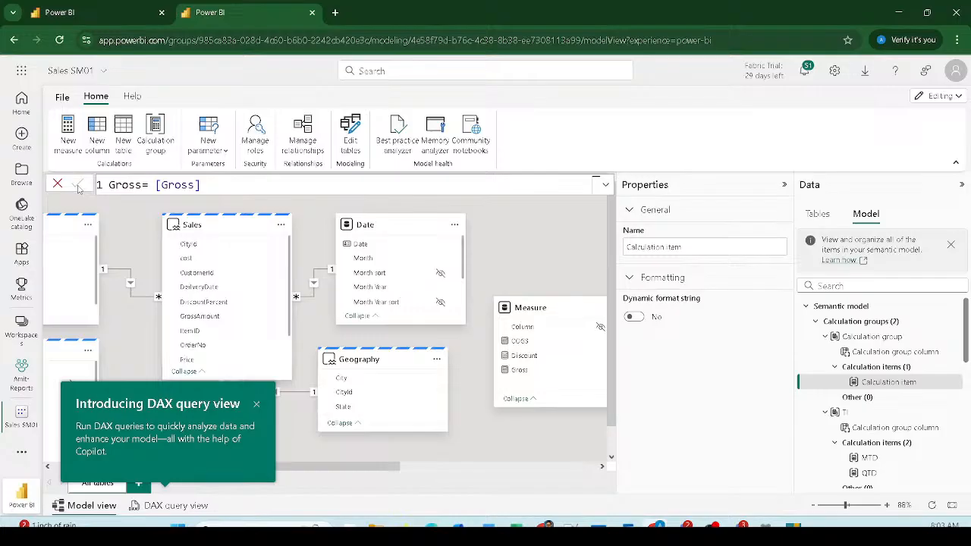
pyautogui.click(872, 369)
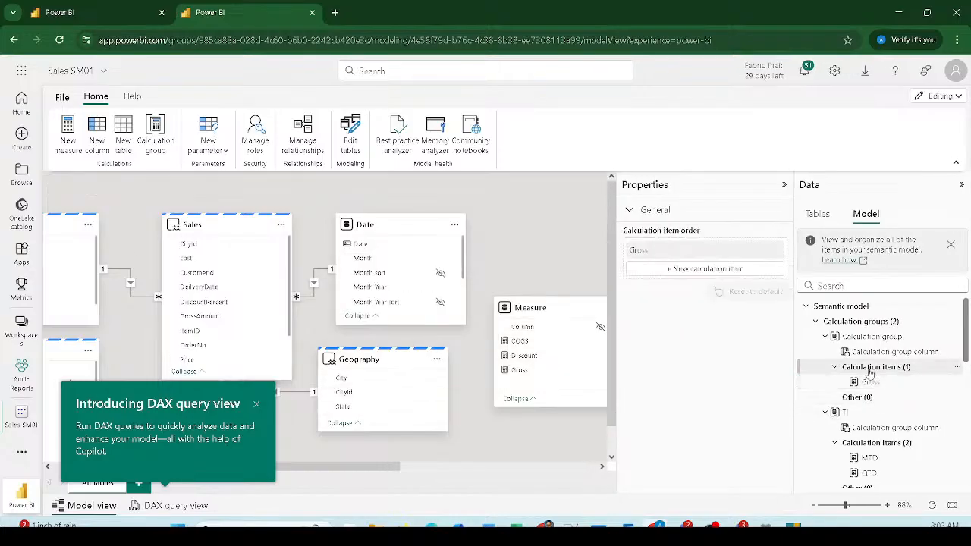
# Step: Add a calculation item defined as COGS = [COGS]
pyautogui.click(685, 270)
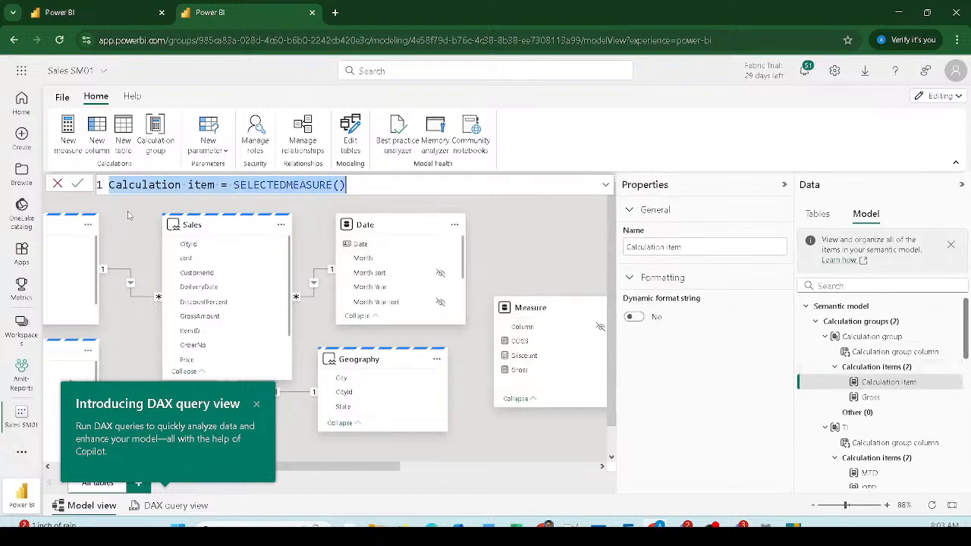
pyautogui.moveTo(215, 185); pyautogui.dragTo(50, 176)
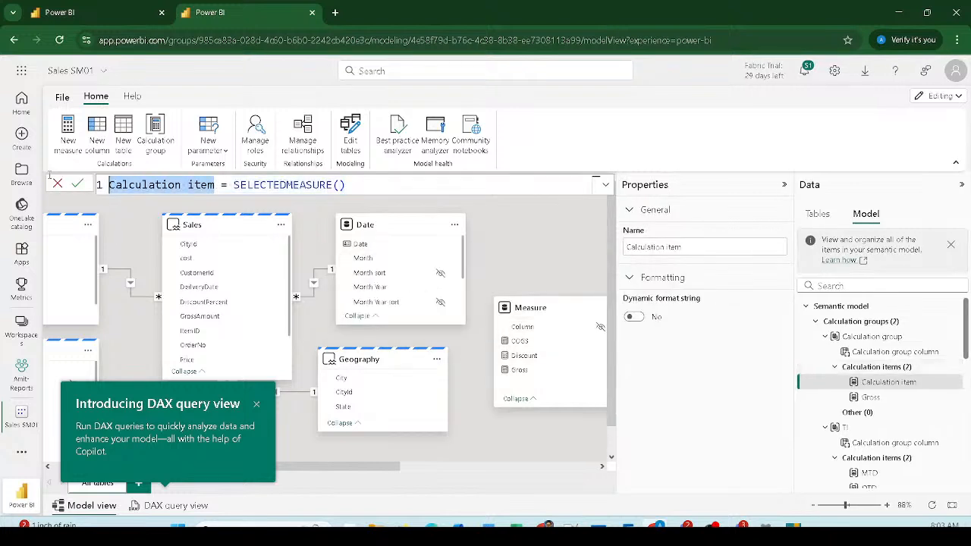
pyautogui.write('Cogs')
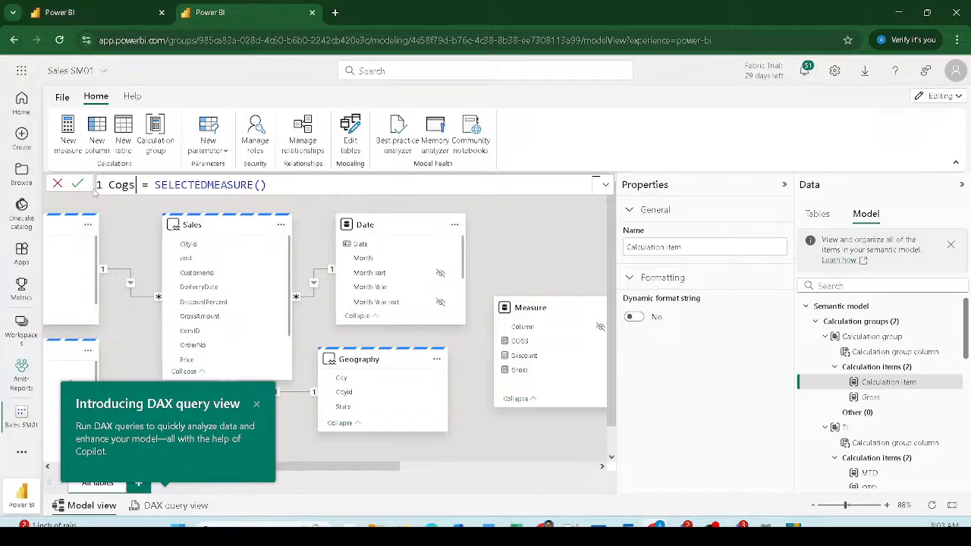
pyautogui.press('BackSpace')
pyautogui.press('BackSpace')
pyautogui.press('BackSpace')
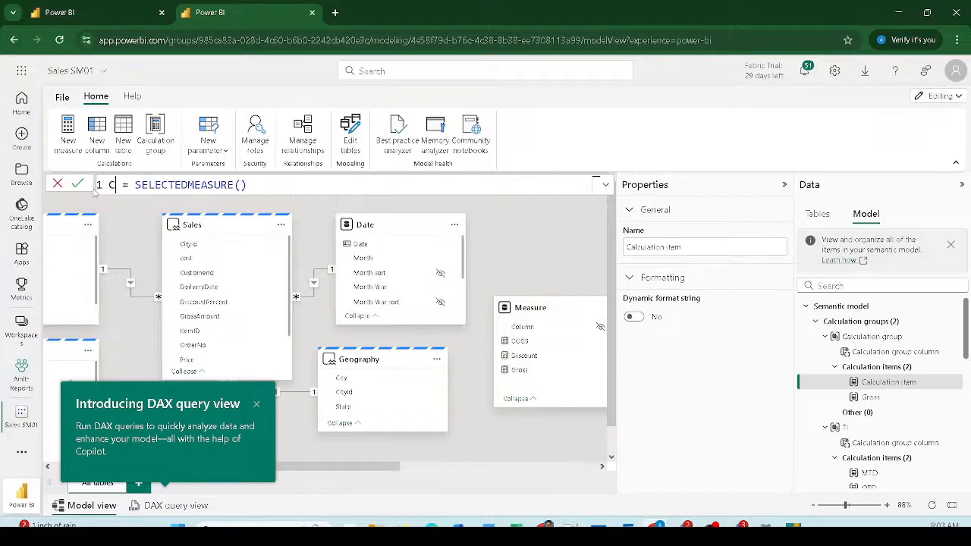
pyautogui.write('OGS')
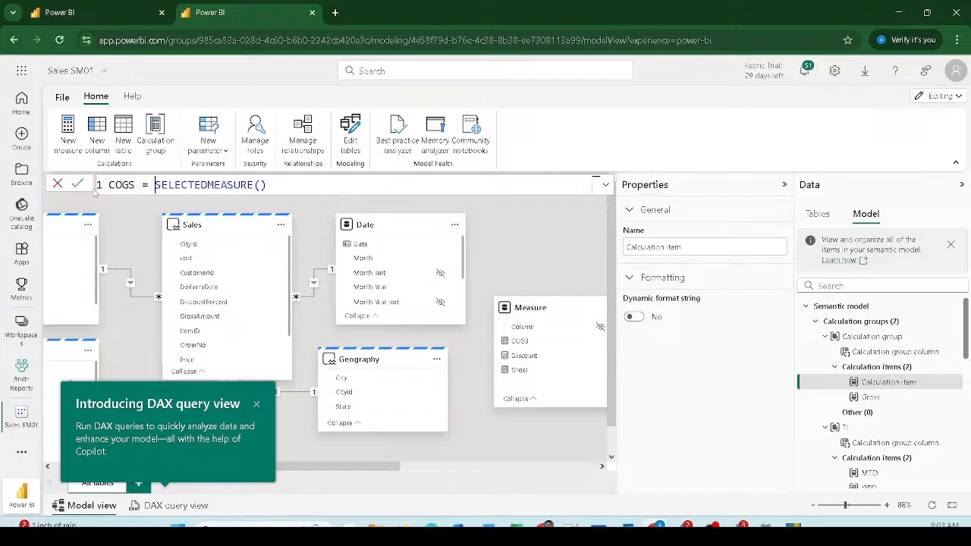
pyautogui.hotkey('shift', 'End')
pyautogui.hotkey('shift', 'Home')
pyautogui.hotkey('shift', 'Right')
pyautogui.hotkey('shift', 'Right')
pyautogui.hotkey('shift', 'Right')
pyautogui.hotkey('shift', 'Right')
pyautogui.hotkey('shift', 'Right')
pyautogui.hotkey('shift', 'Right')
pyautogui.hotkey('shift', 'Right')
pyautogui.hotkey('shift', 'Right')
pyautogui.hotkey('shift', 'Right')
pyautogui.hotkey('shift', 'Right')
pyautogui.hotkey('shift', 'Right')
pyautogui.hotkey('shift', 'Right')
pyautogui.hotkey('shift', 'Right')
pyautogui.hotkey('shift', 'Right')
pyautogui.hotkey('shift', 'Right')
pyautogui.hotkey('shift', 'Right')
pyautogui.hotkey('shift', 'Right')
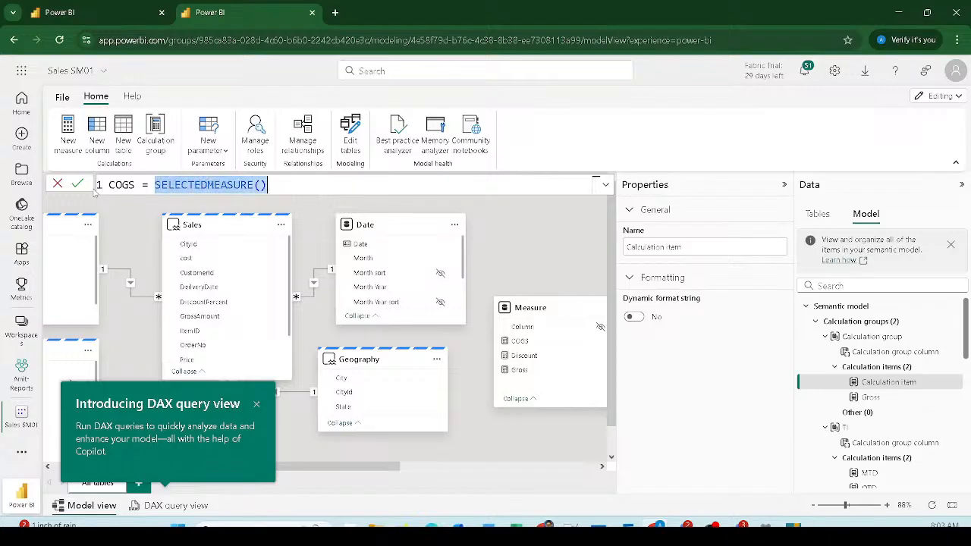
pyautogui.press('BackSpace')
pyautogui.write('[COGS]')
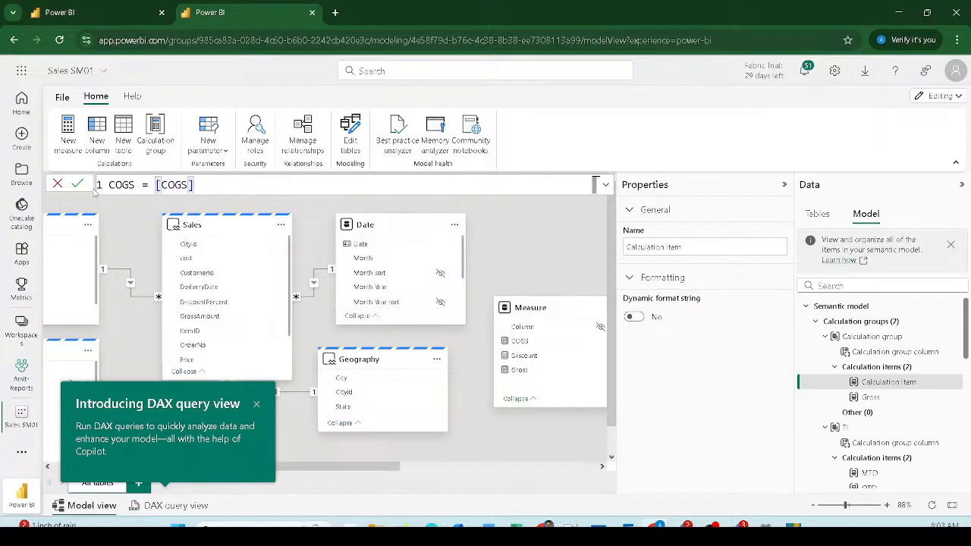
pyautogui.press('Return')
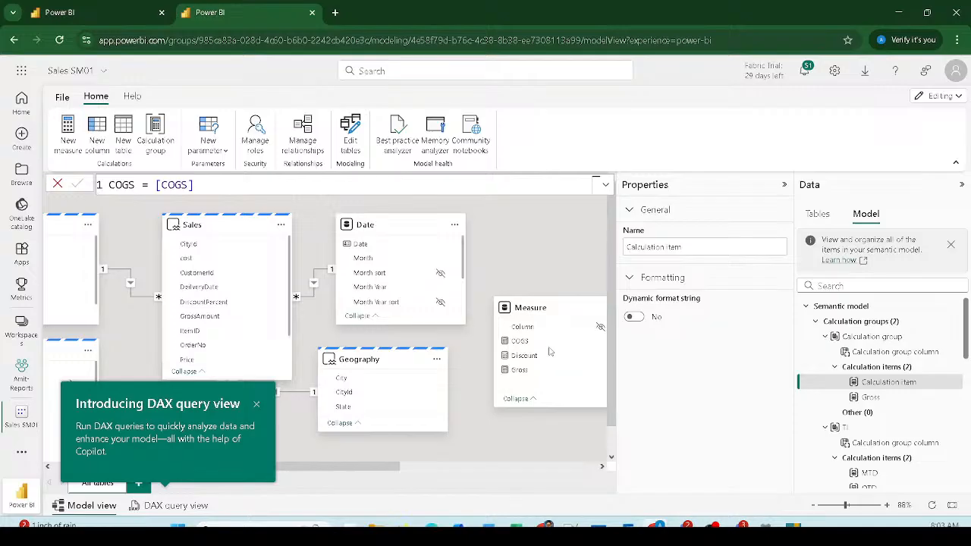
pyautogui.click(868, 367)
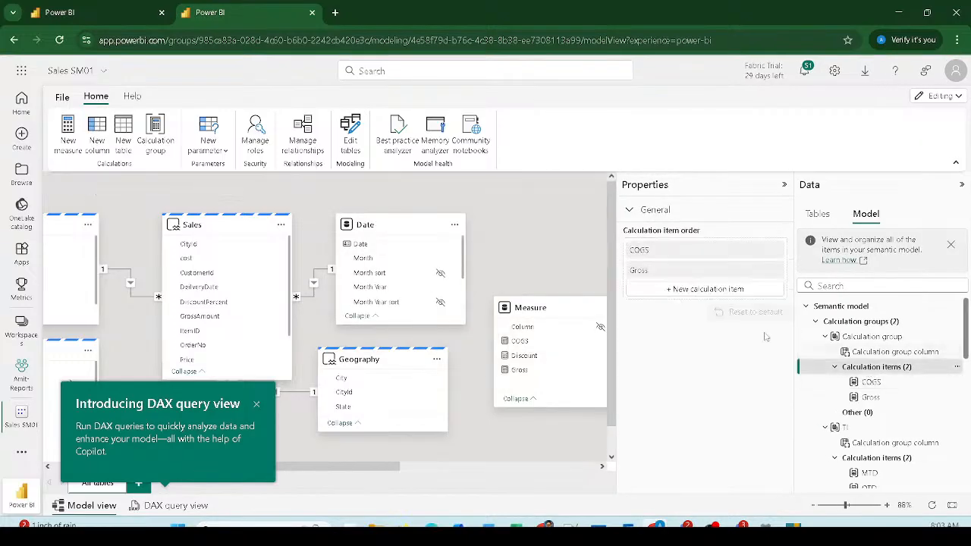
# Step: Add a third calculation item defined as Discount = [Discount]
pyautogui.click(693, 292)
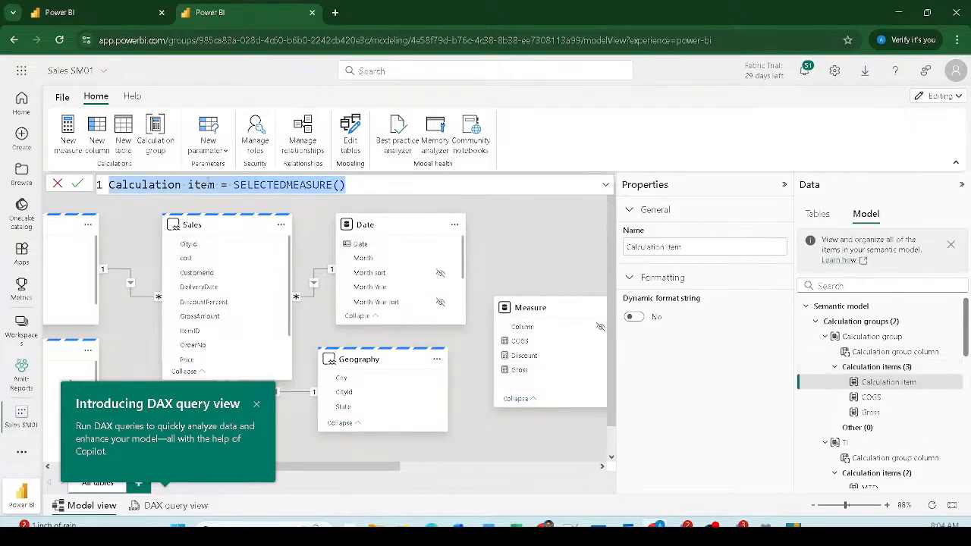
pyautogui.moveTo(215, 184); pyautogui.dragTo(109, 184)
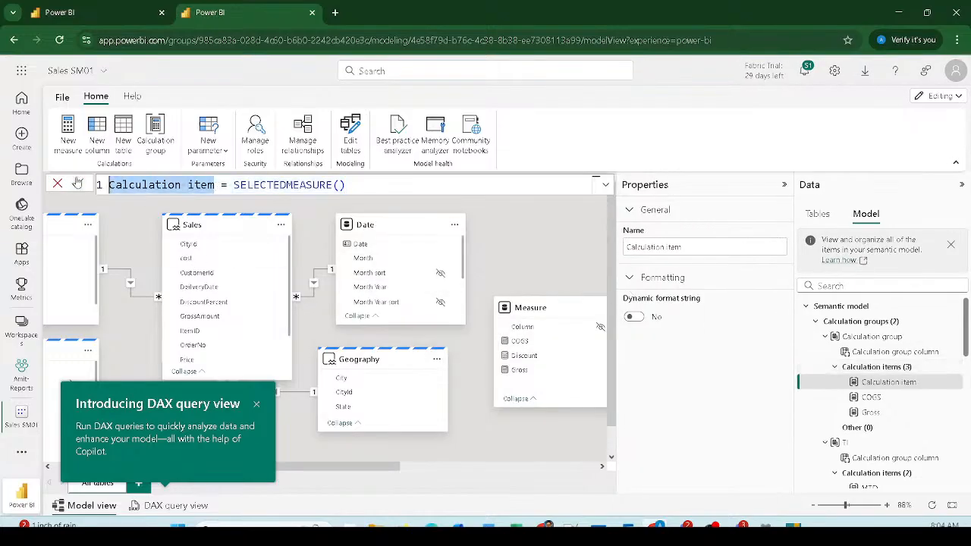
pyautogui.write('Dis')
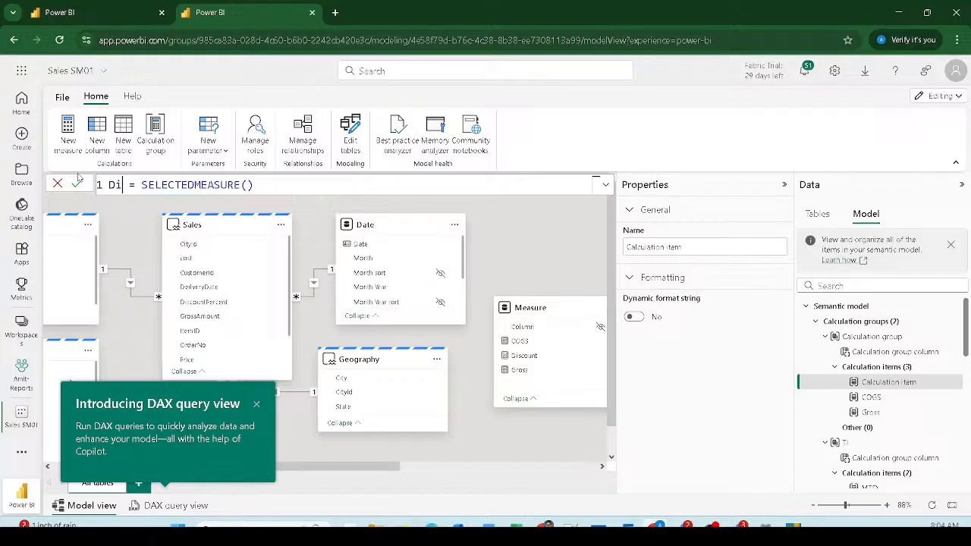
pyautogui.write('count')
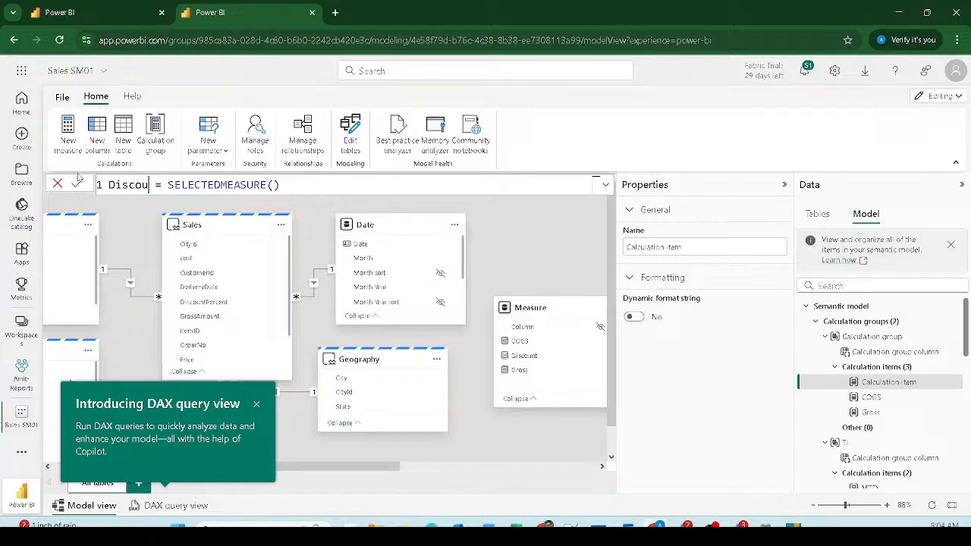
pyautogui.hotkey('shift', 'Right')
pyautogui.hotkey('shift', 'Right')
pyautogui.hotkey('shift', 'Right')
pyautogui.hotkey('shift', 'Right')
pyautogui.hotkey('shift', 'Right')
pyautogui.hotkey('shift', 'Right')
pyautogui.hotkey('shift', 'Right')
pyautogui.hotkey('shift', 'Right')
pyautogui.hotkey('shift', 'Right')
pyautogui.hotkey('shift', 'Right')
pyautogui.hotkey('shift', 'Right')
pyautogui.hotkey('shift', 'Right')
pyautogui.hotkey('shift', 'Right')
pyautogui.hotkey('shift', 'Right')
pyautogui.hotkey('shift', 'Right')
pyautogui.hotkey('shift', 'Right')
pyautogui.hotkey('shift', 'Right')
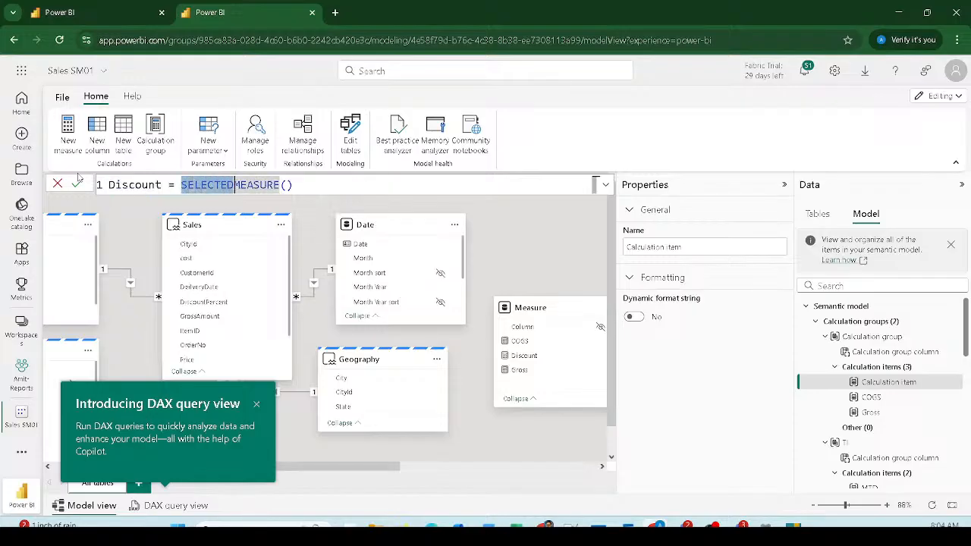
pyautogui.press('Delete')
pyautogui.write('[Dis')
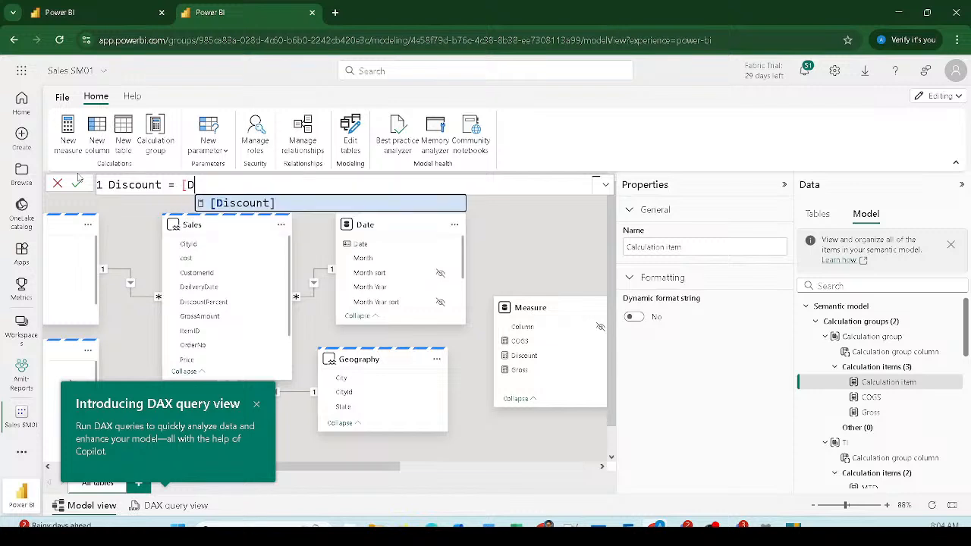
pyautogui.press('Tab')
pyautogui.click(77, 180)
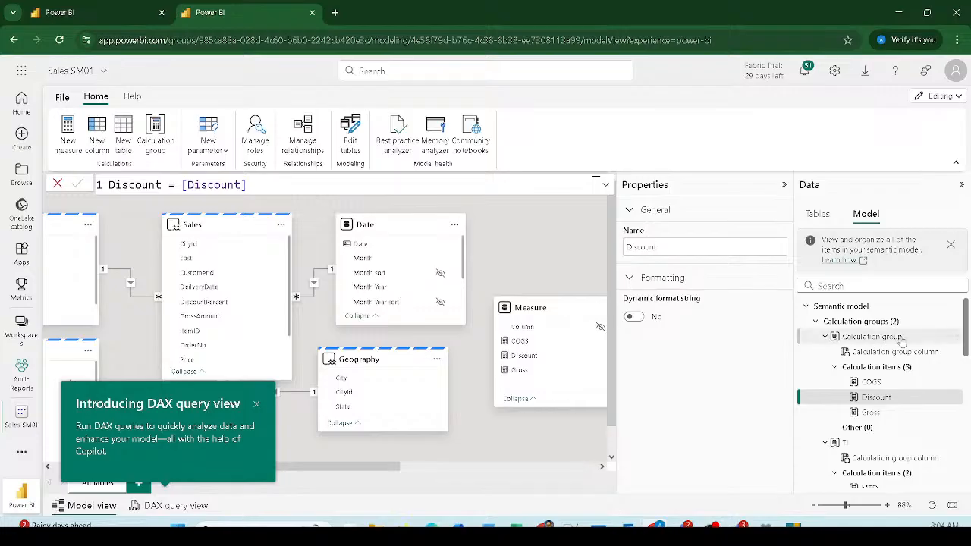
# Step: Change the new calculation group's Name property to Measure Slicer
pyautogui.click(860, 323)
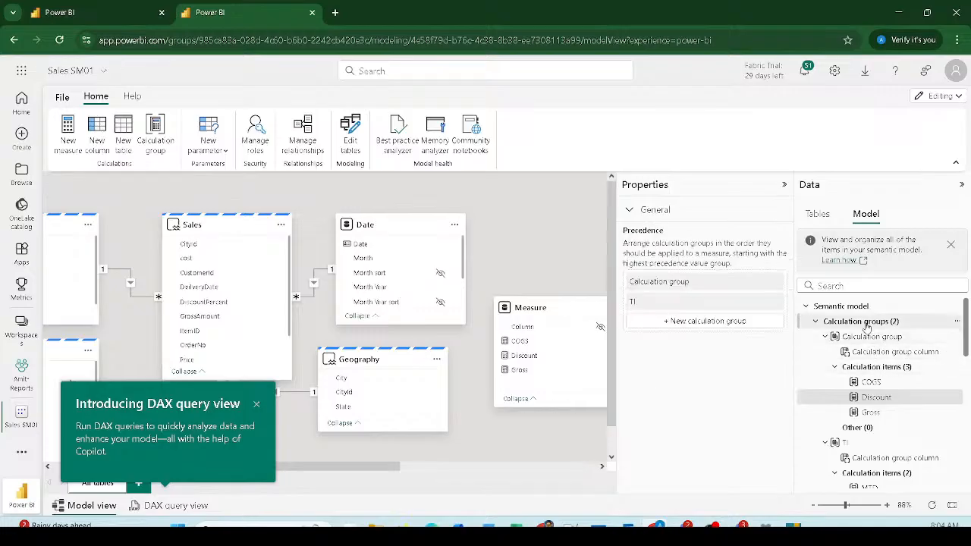
pyautogui.click(864, 338)
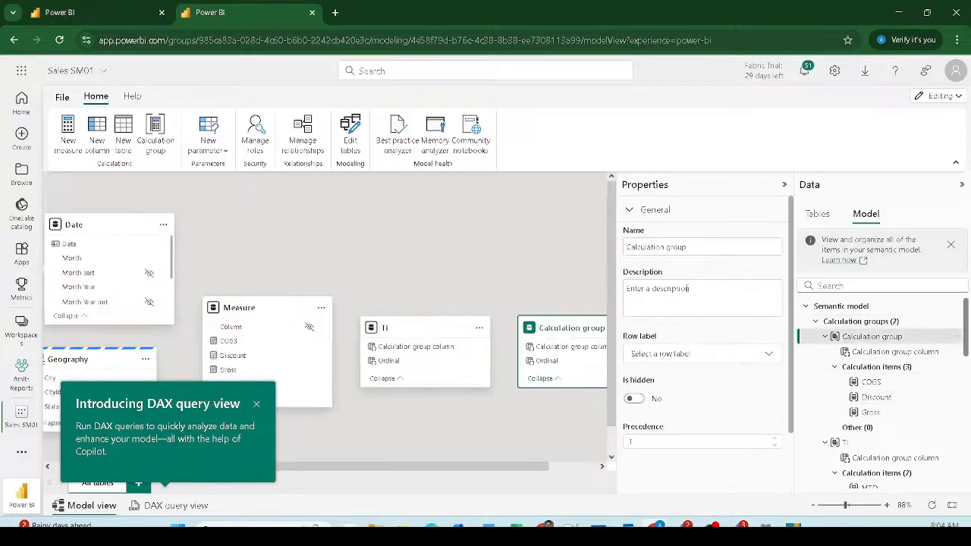
pyautogui.moveTo(688, 248); pyautogui.dragTo(644, 248)
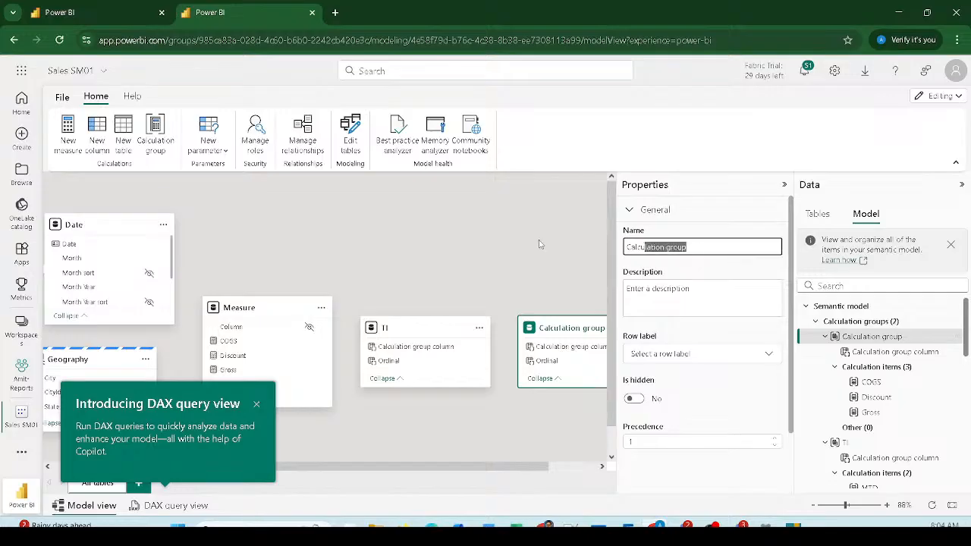
pyautogui.press('Home')
pyautogui.hotkey('shift', 'End')
pyautogui.write('Me')
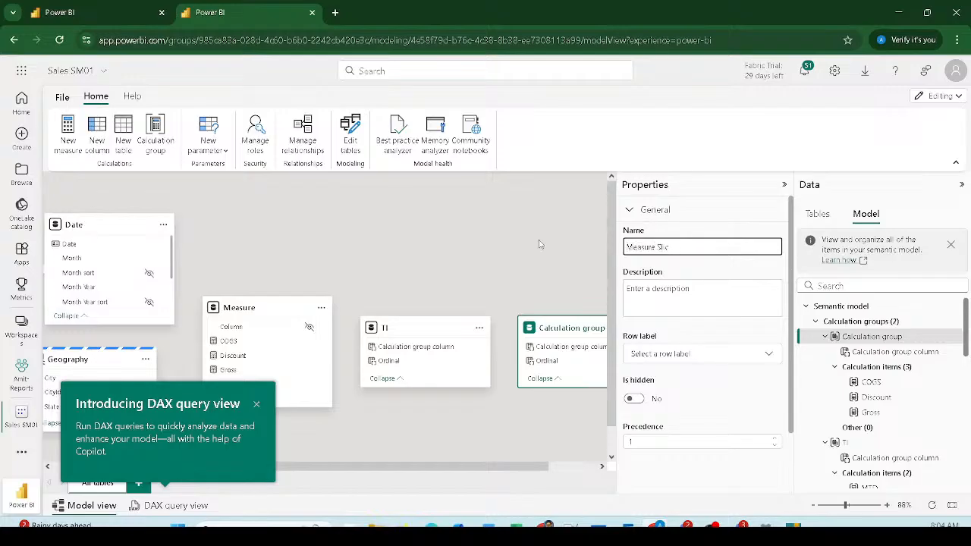
pyautogui.press('Return')
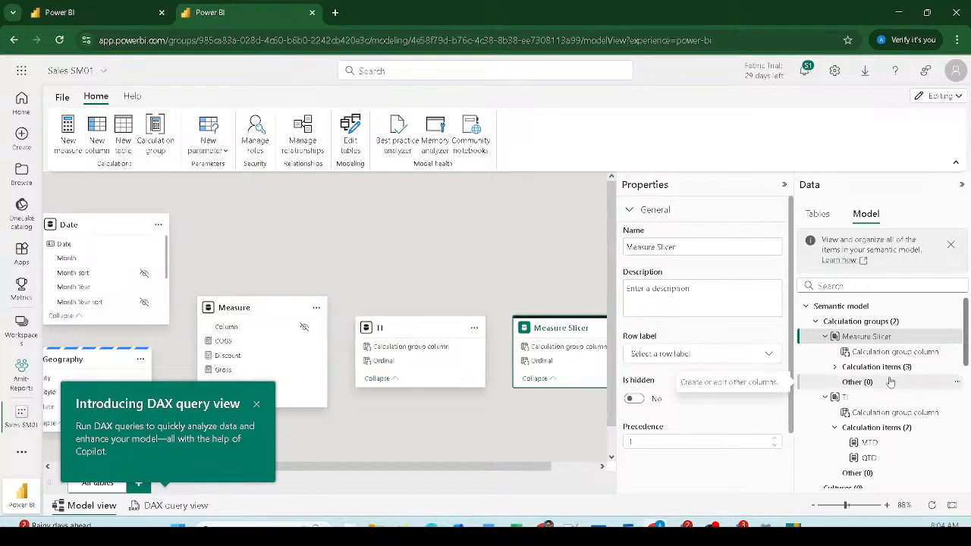
# Step: Review the Measure Slicer items, checking the COGS = [COGS] formula
pyautogui.click(839, 369)
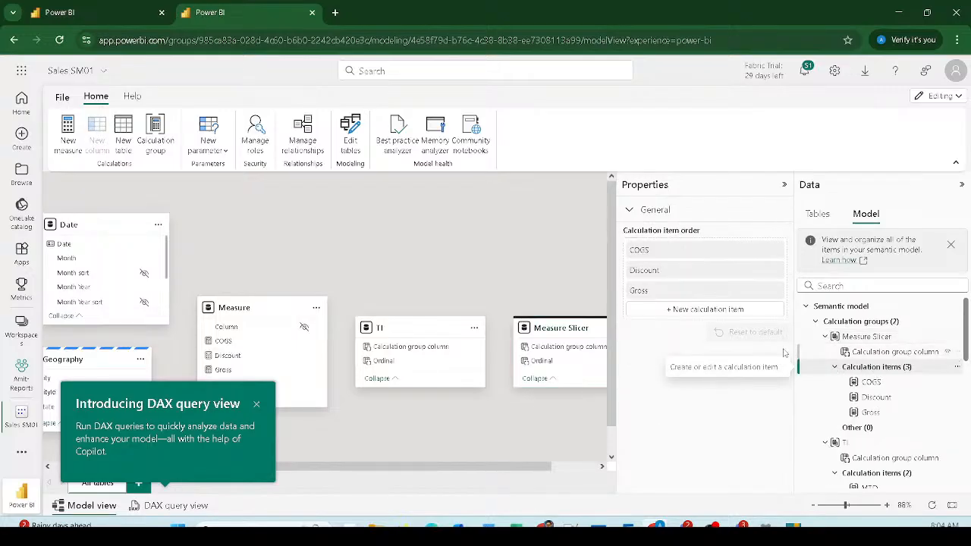
pyautogui.click(870, 381)
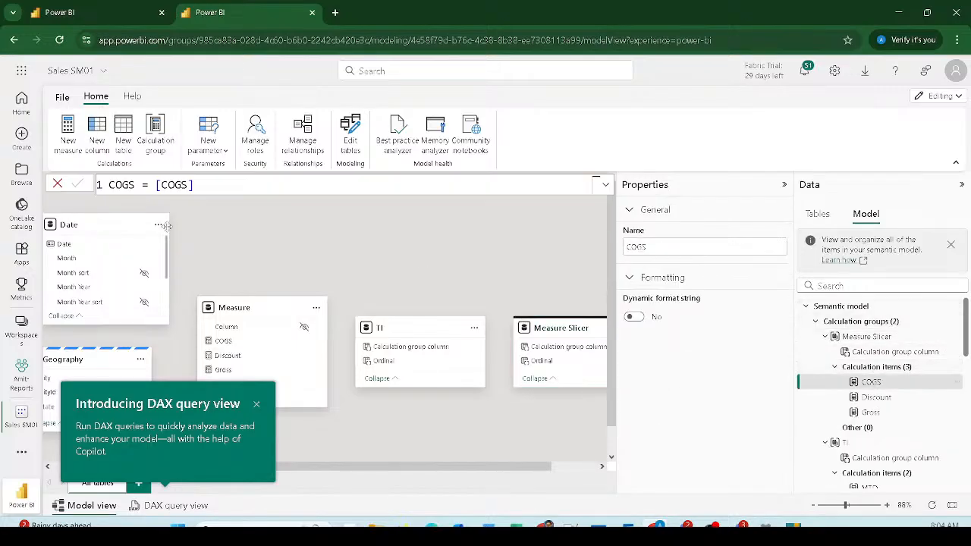
pyautogui.click(594, 185)
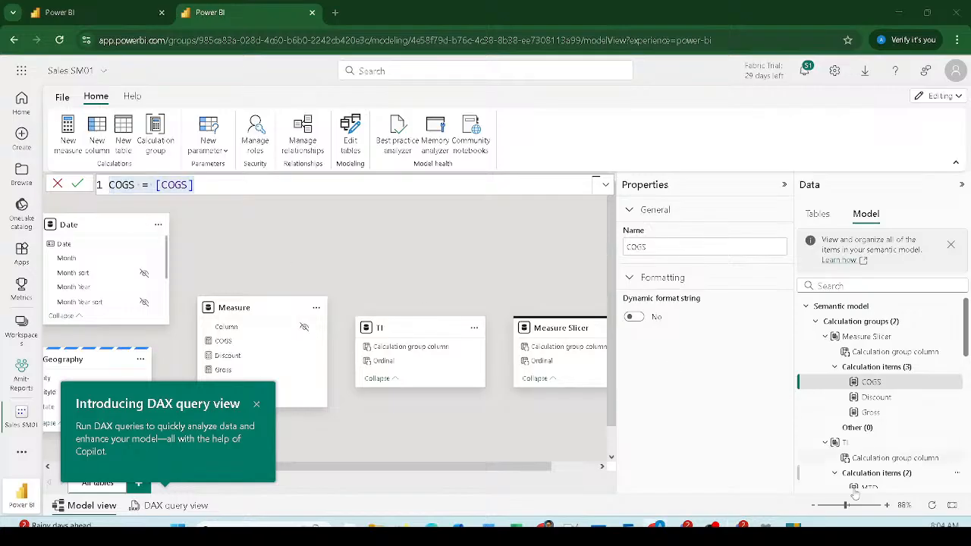
pyautogui.click(865, 352)
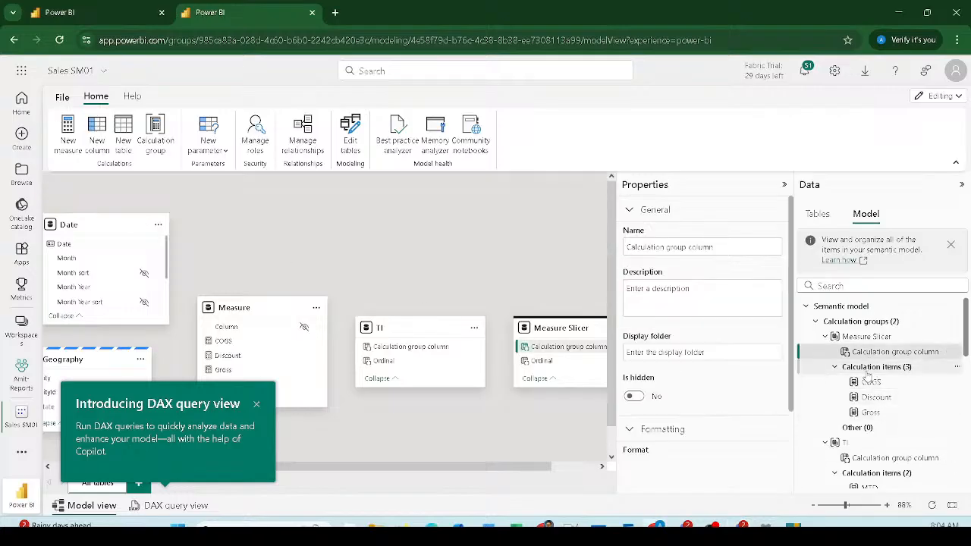
pyautogui.click(869, 369)
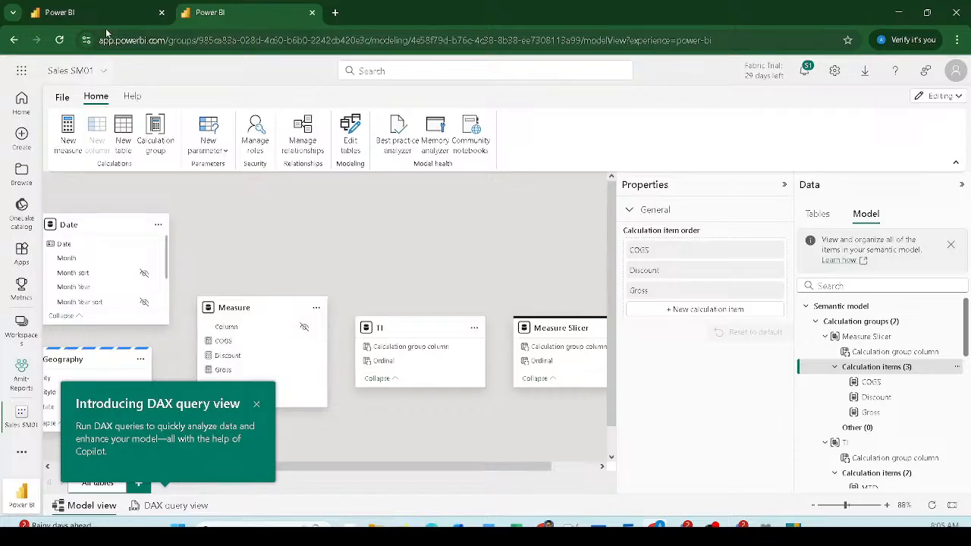
# Step: Switch back to the report tab with the pie chart and Brand matrix using Ctrl+1
pyautogui.hotkey('ctrl', '1')
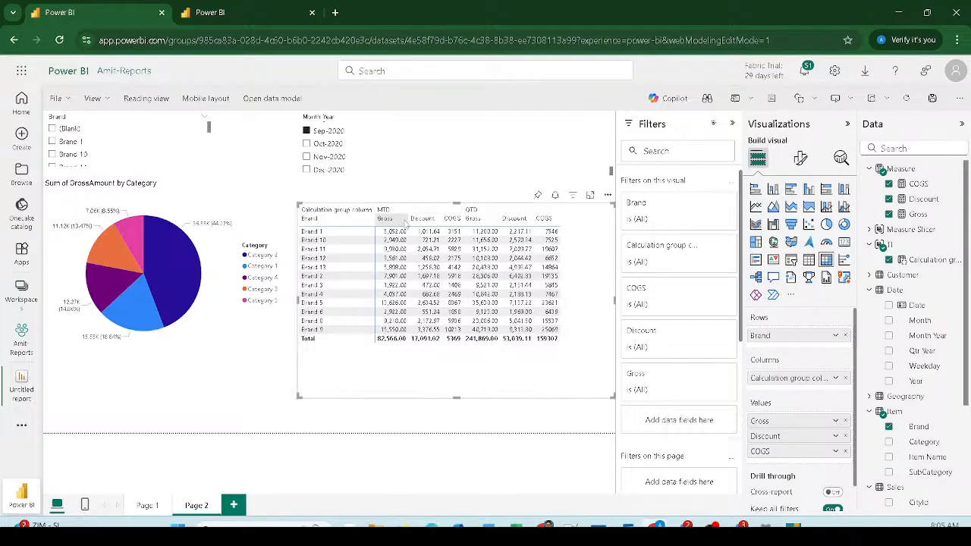
# Step: Filter the report to Oct-2020, collapse Filters, and resize the matrix and Month Year slicer
pyautogui.moveTo(456, 203); pyautogui.dragTo(455, 248)
pyautogui.click(326, 143)
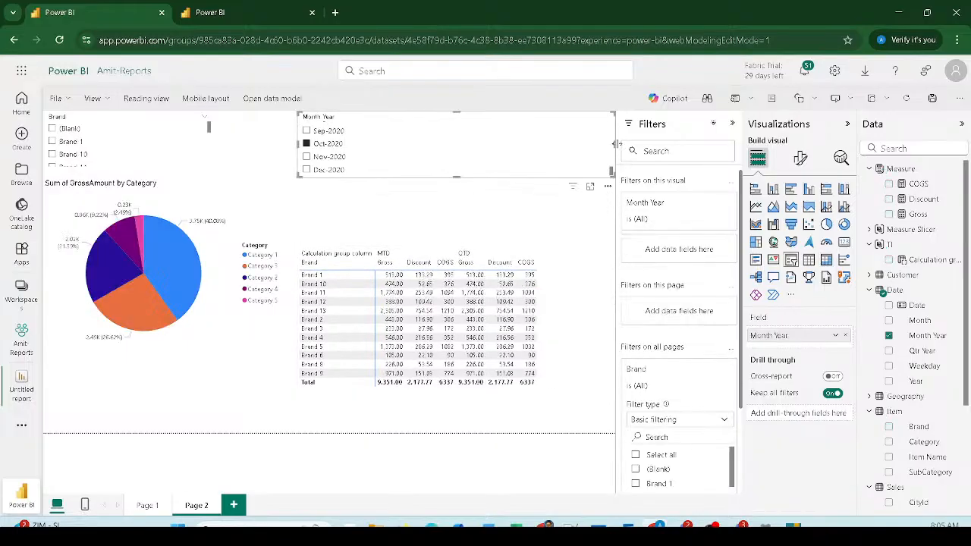
pyautogui.moveTo(617, 145); pyautogui.dragTo(534, 146)
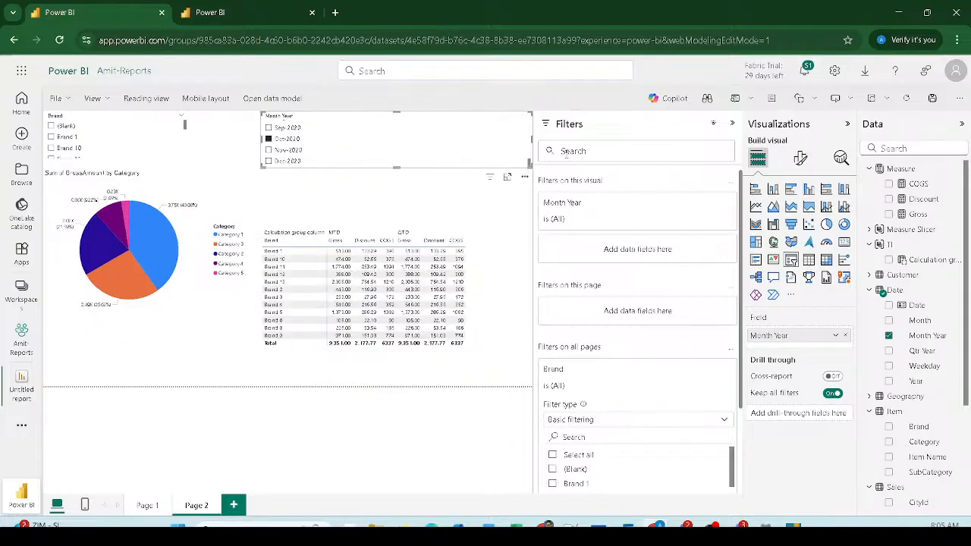
pyautogui.click(732, 123)
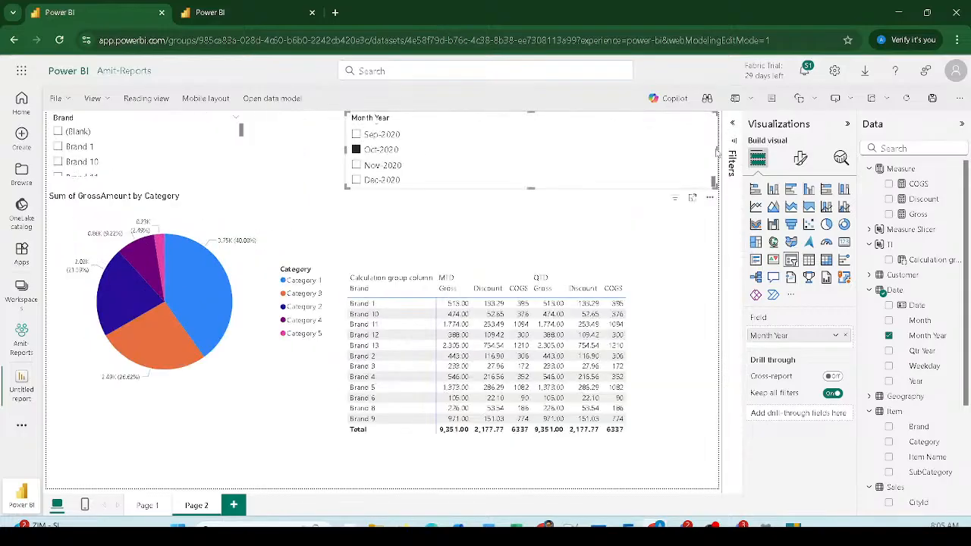
pyautogui.moveTo(715, 150); pyautogui.dragTo(437, 158)
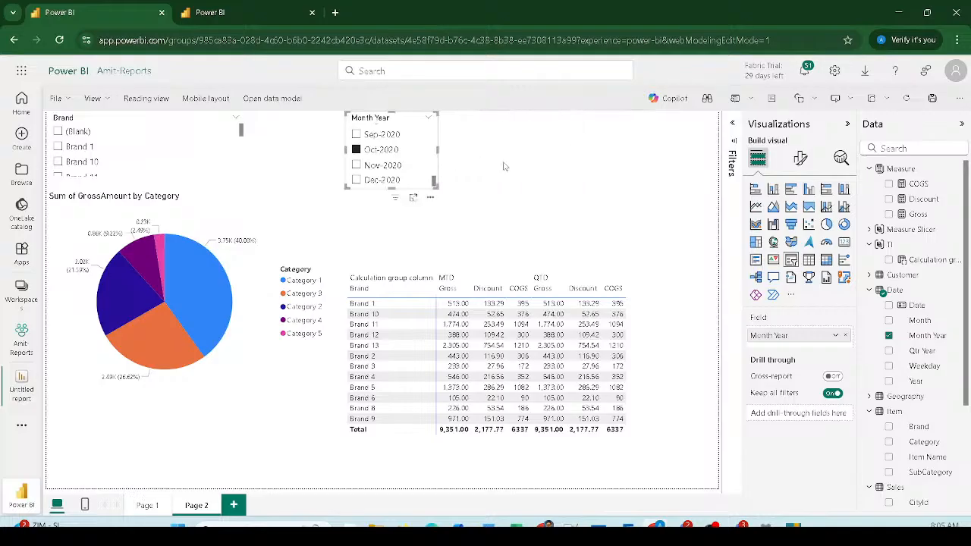
# Step: Add Measure Slicer's Calculation group column to the canvas as a slicer
pyautogui.click(878, 229)
pyautogui.moveTo(914, 245); pyautogui.dragTo(598, 135)
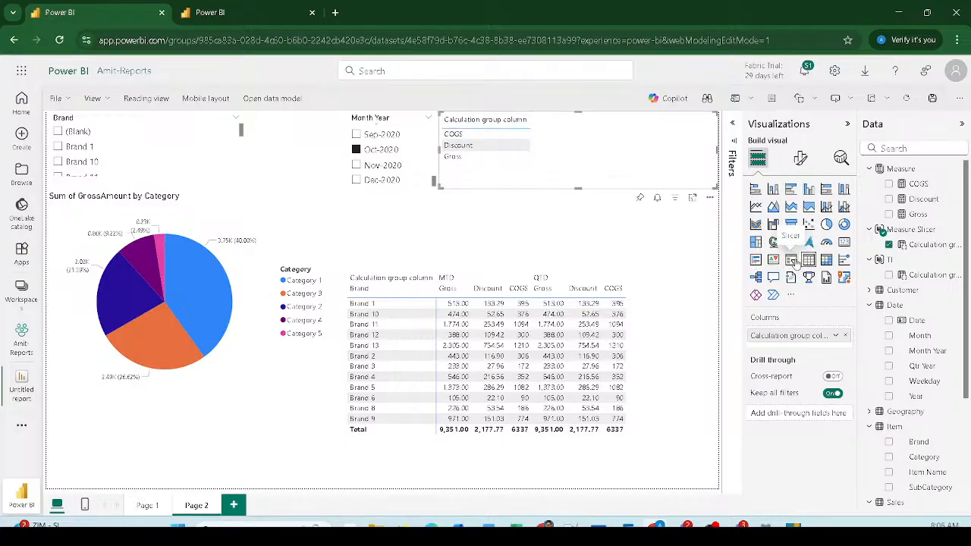
pyautogui.click(790, 260)
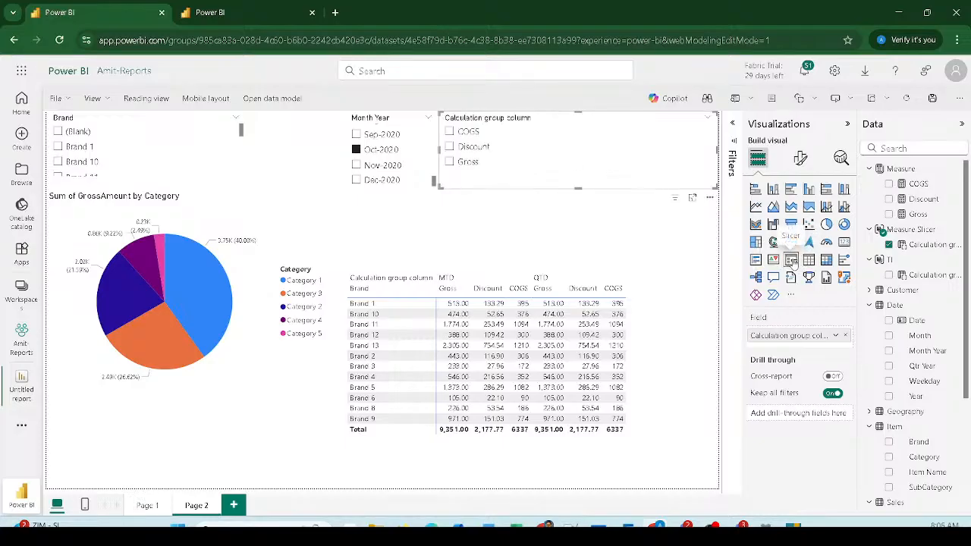
# Step: Toggle the new slicer between Gross, COGS and Discount, ending on Discount
pyautogui.click(451, 161)
pyautogui.click(455, 132)
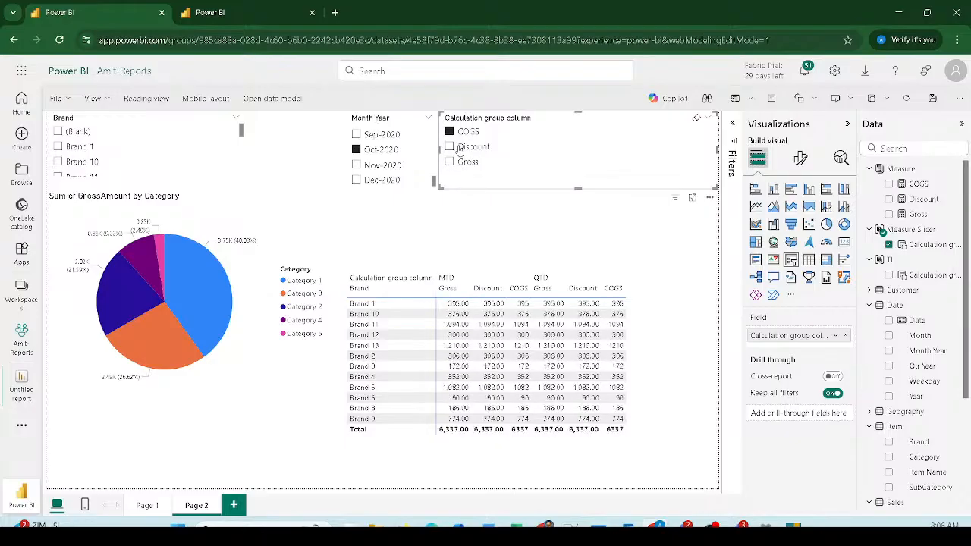
pyautogui.click(455, 146)
pyautogui.click(452, 161)
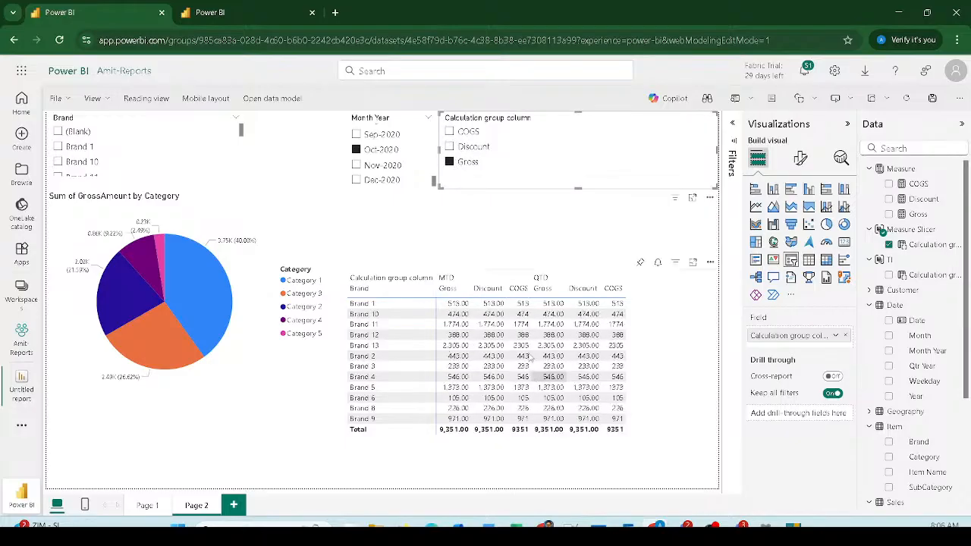
pyautogui.click(450, 147)
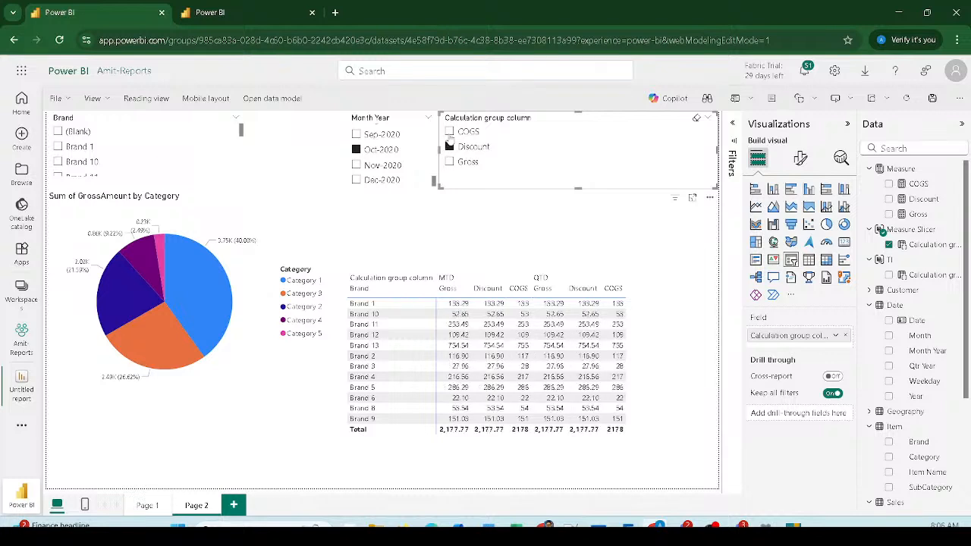
pyautogui.click(452, 132)
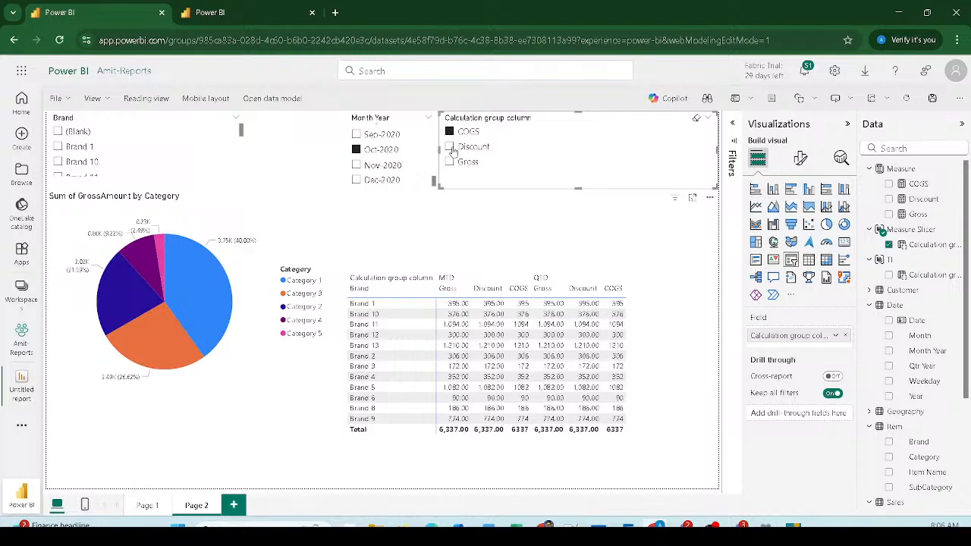
pyautogui.click(450, 147)
pyautogui.click(450, 163)
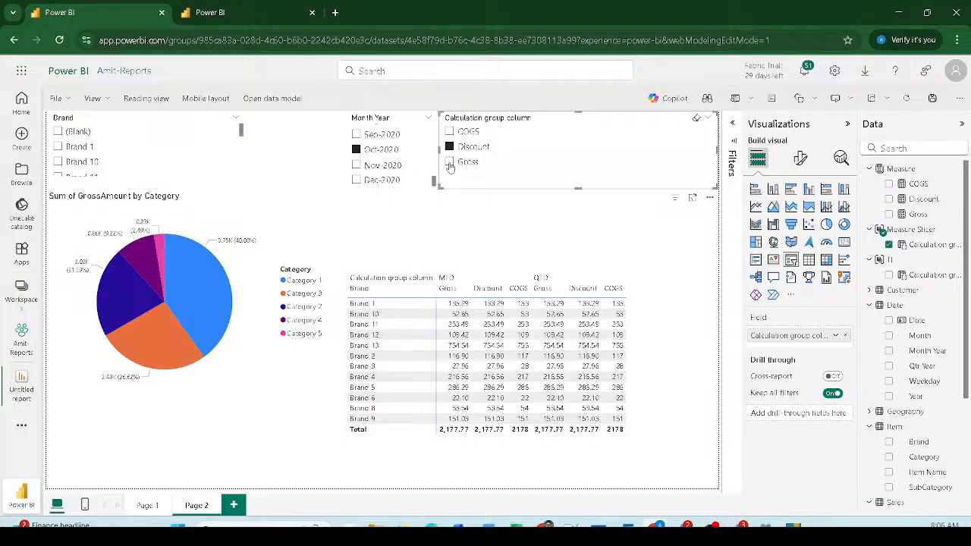
pyautogui.click(450, 147)
# Step: Clear the slicer, keep only Gross in the Brand matrix, add Measure Slicer to Columns, and expand headers
pyautogui.click(449, 147)
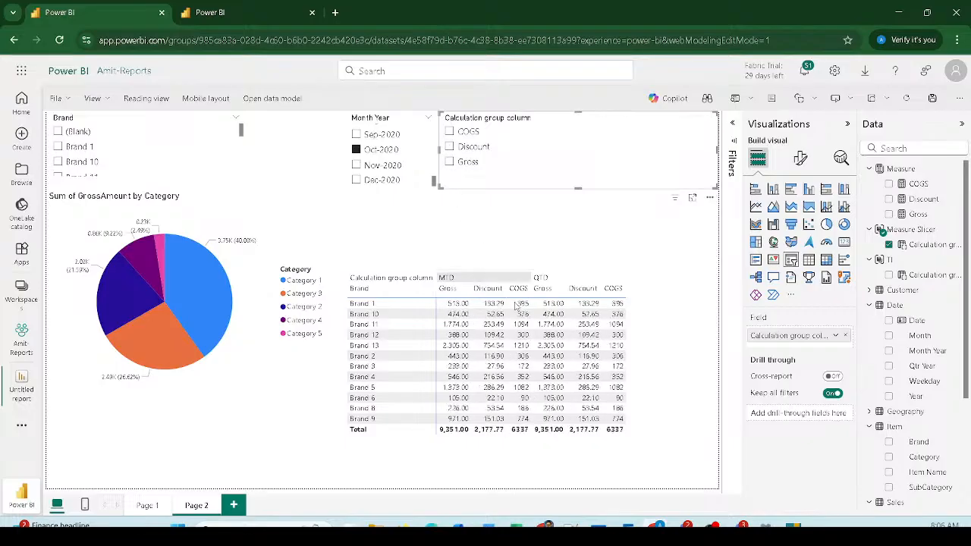
pyautogui.click(673, 361)
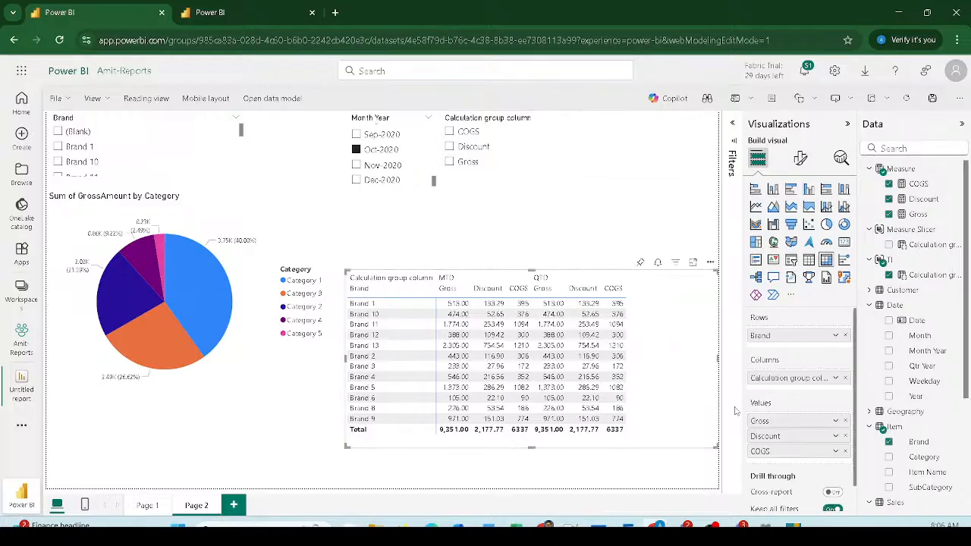
pyautogui.click(845, 436)
pyautogui.click(845, 437)
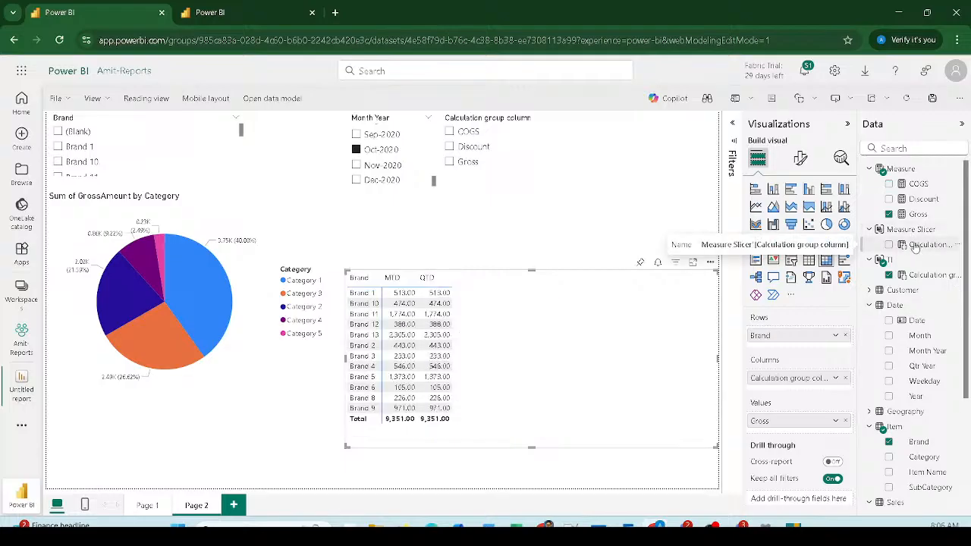
pyautogui.moveTo(913, 244); pyautogui.dragTo(792, 384)
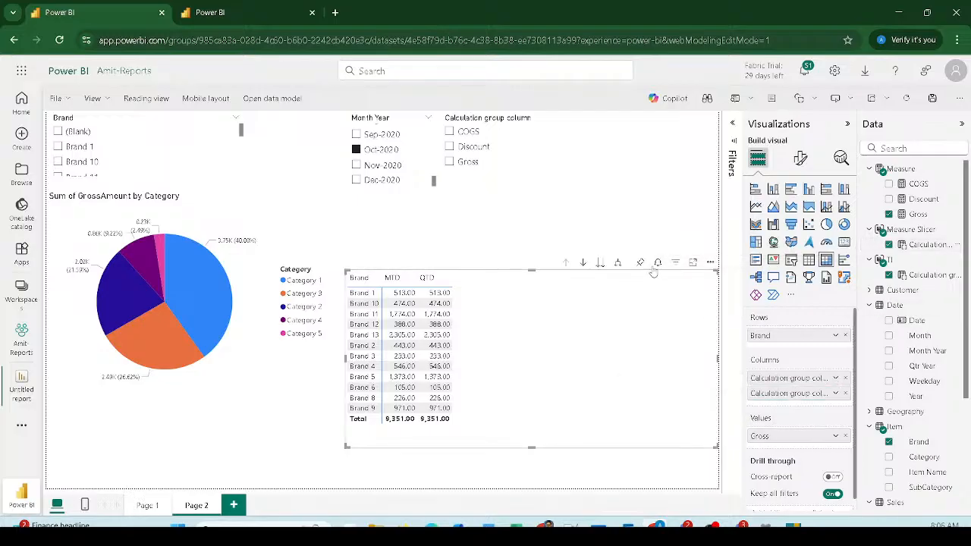
pyautogui.click(619, 265)
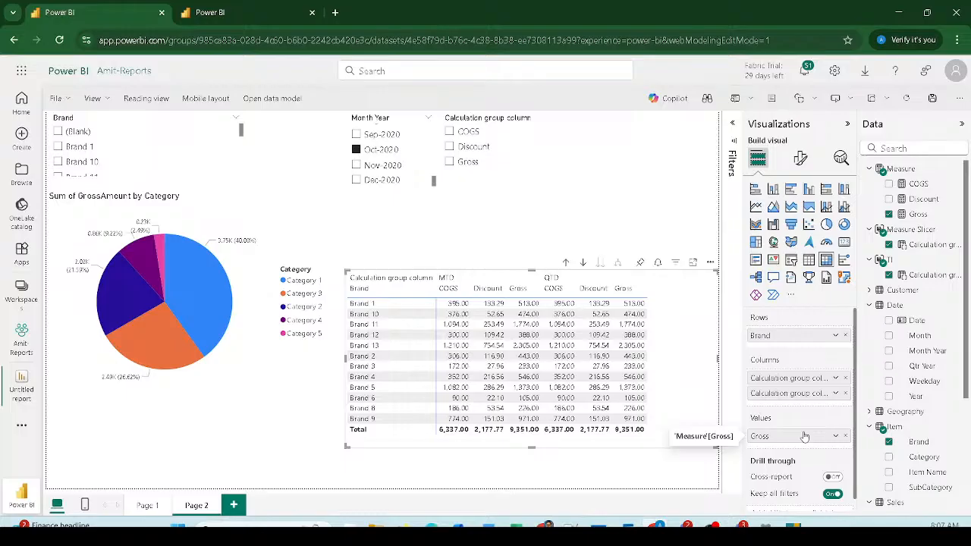
pyautogui.moveTo(923, 456); pyautogui.dragTo(800, 406)
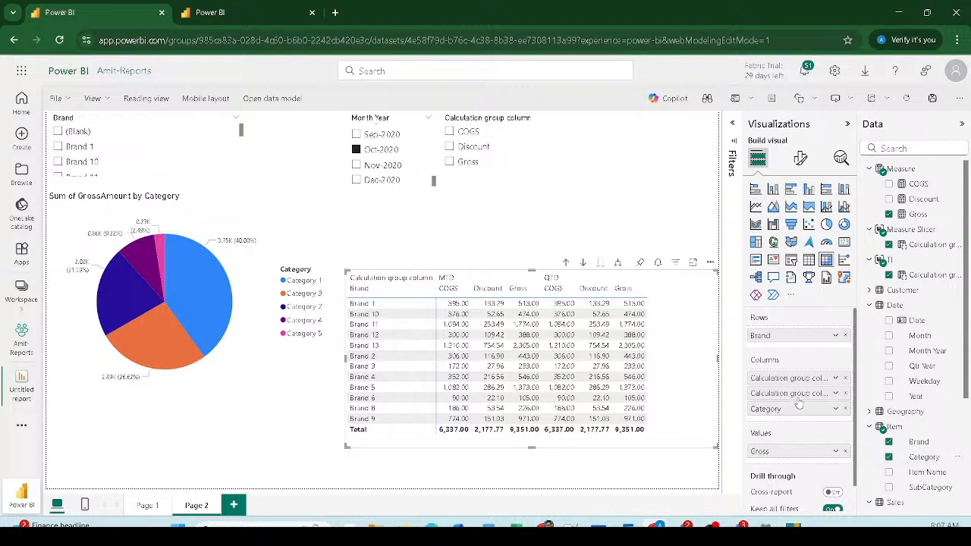
pyautogui.click(618, 262)
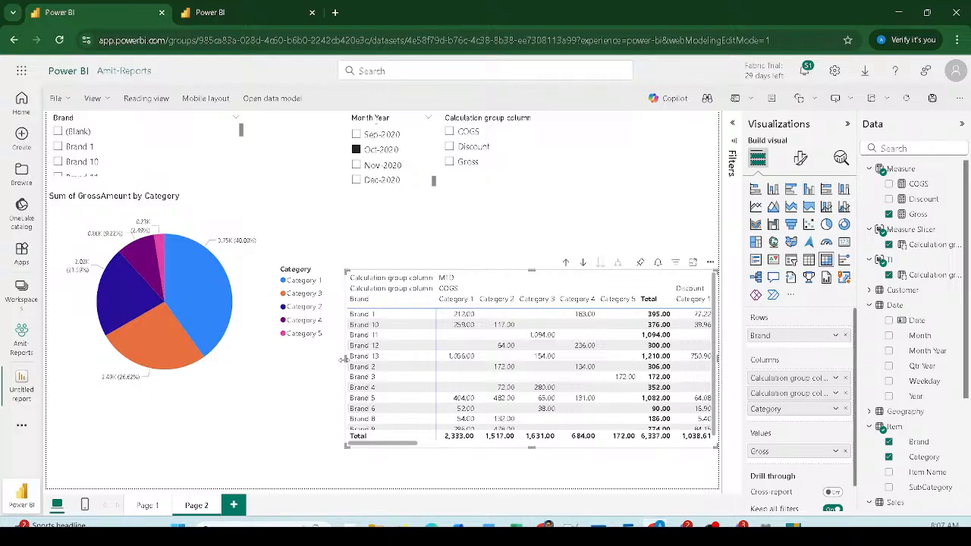
pyautogui.moveTo(344, 359); pyautogui.dragTo(233, 359)
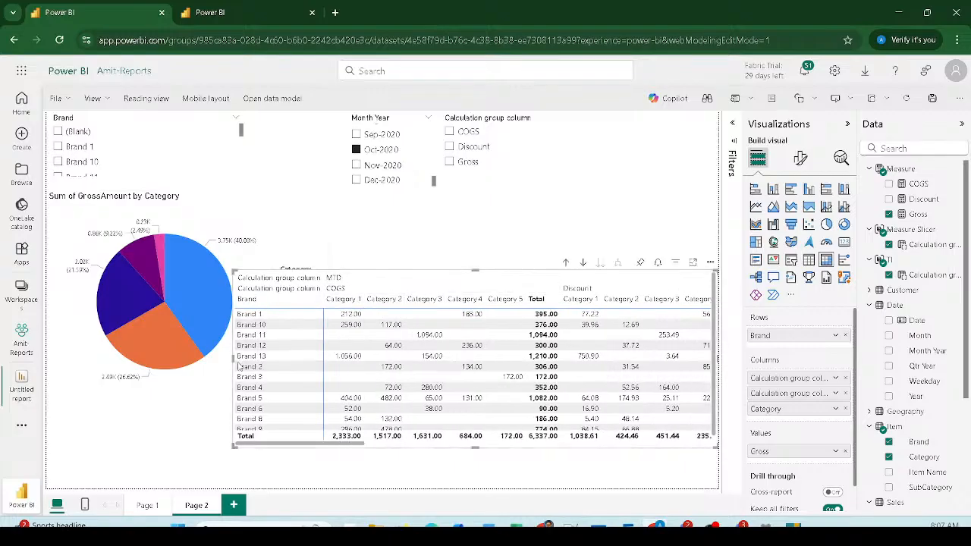
pyautogui.click(232, 362)
pyautogui.click(470, 242)
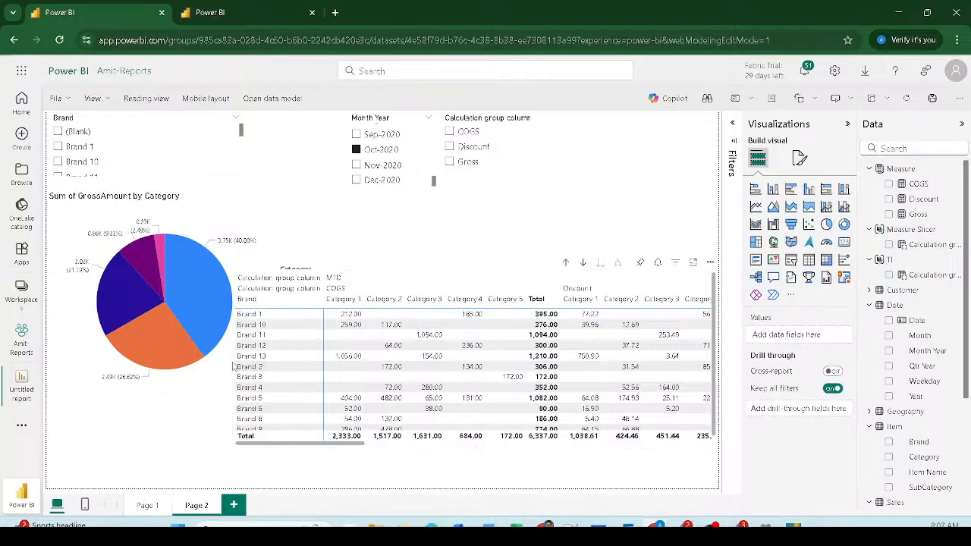
pyautogui.moveTo(232, 366); pyautogui.dragTo(364, 369)
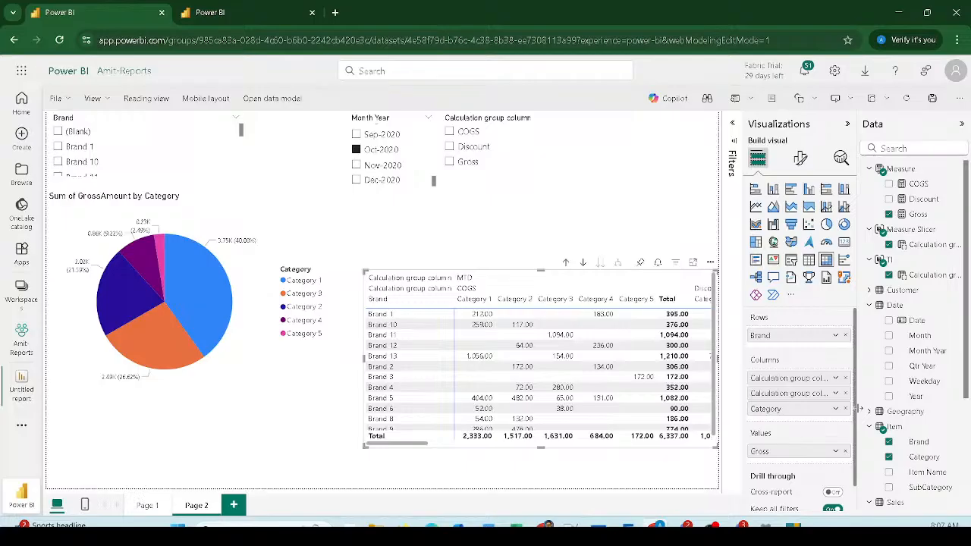
pyautogui.moveTo(848, 411); pyautogui.dragTo(644, 405)
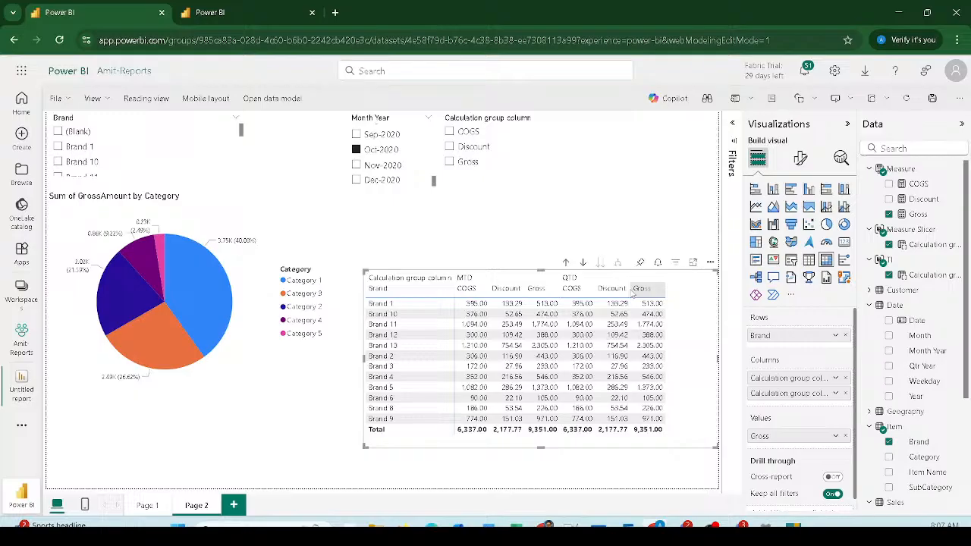
# Step: Test the calculation-group slicer with COGS, Discount and Gross, leaving only Gross selected
pyautogui.click(449, 133)
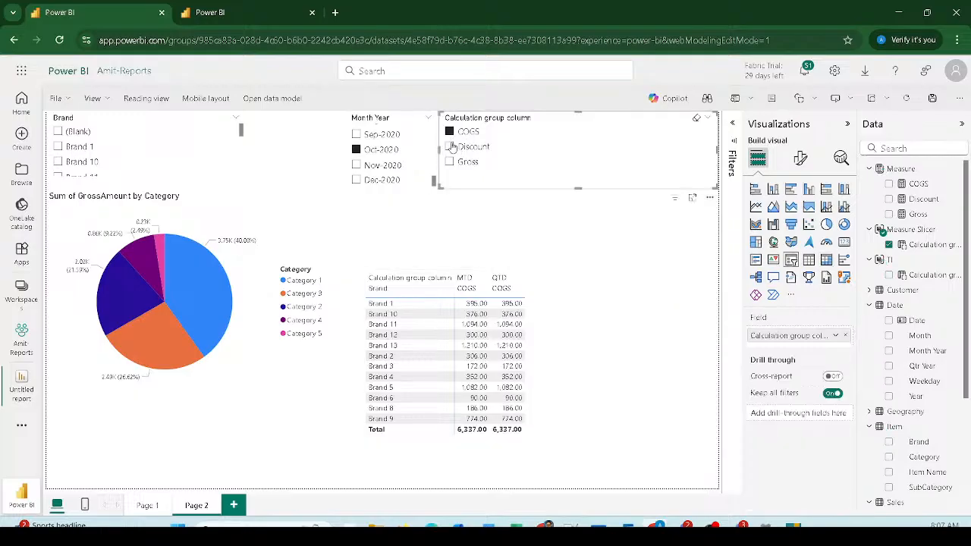
pyautogui.click(449, 147)
pyautogui.click(449, 161)
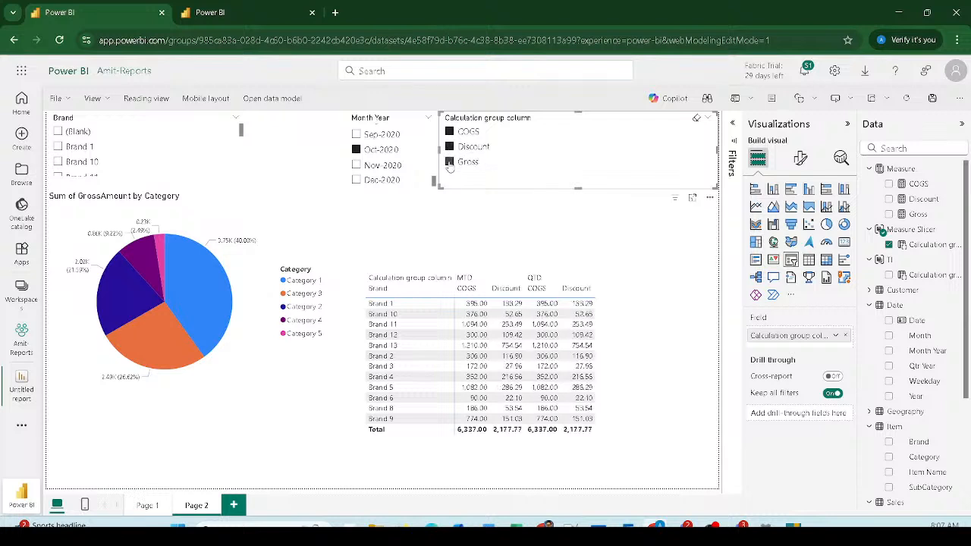
pyautogui.click(449, 162)
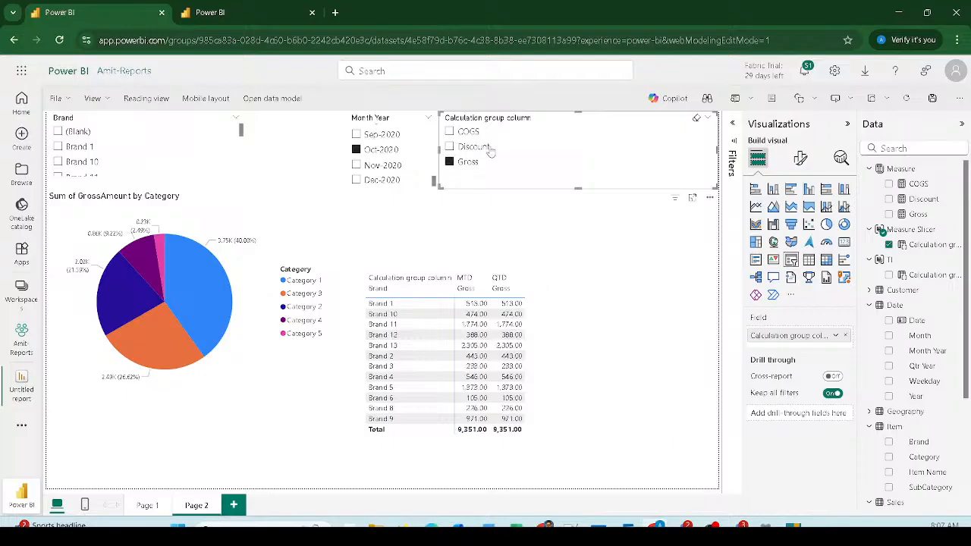
pyautogui.click(449, 146)
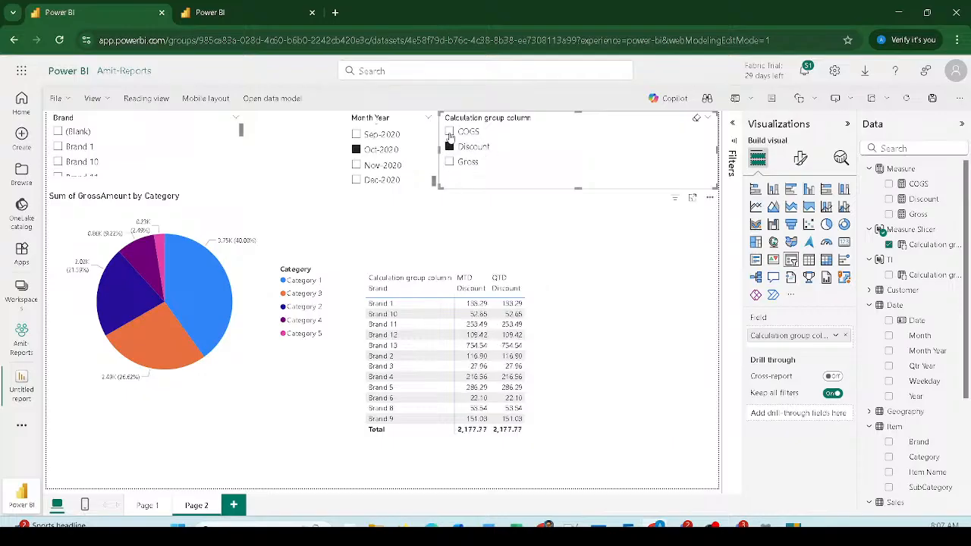
pyautogui.click(449, 162)
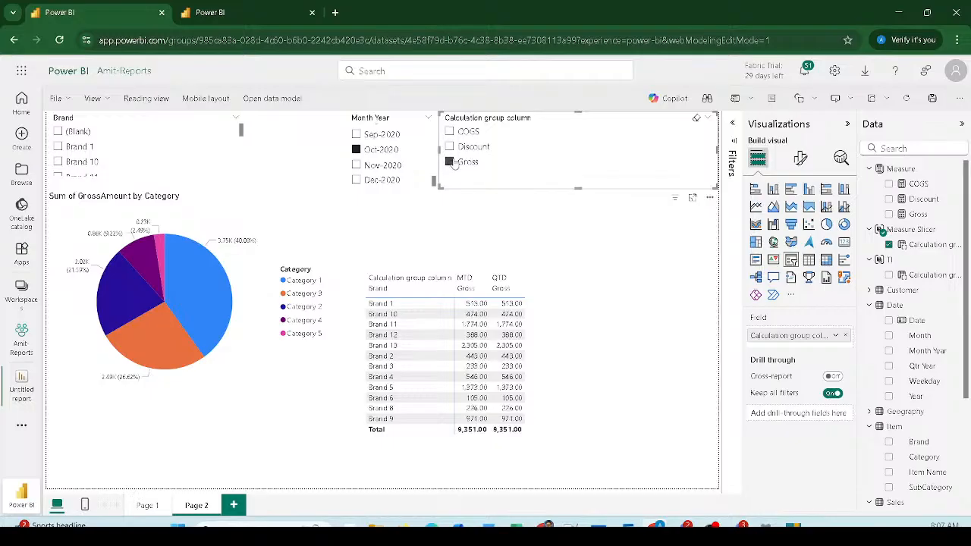
pyautogui.click(293, 233)
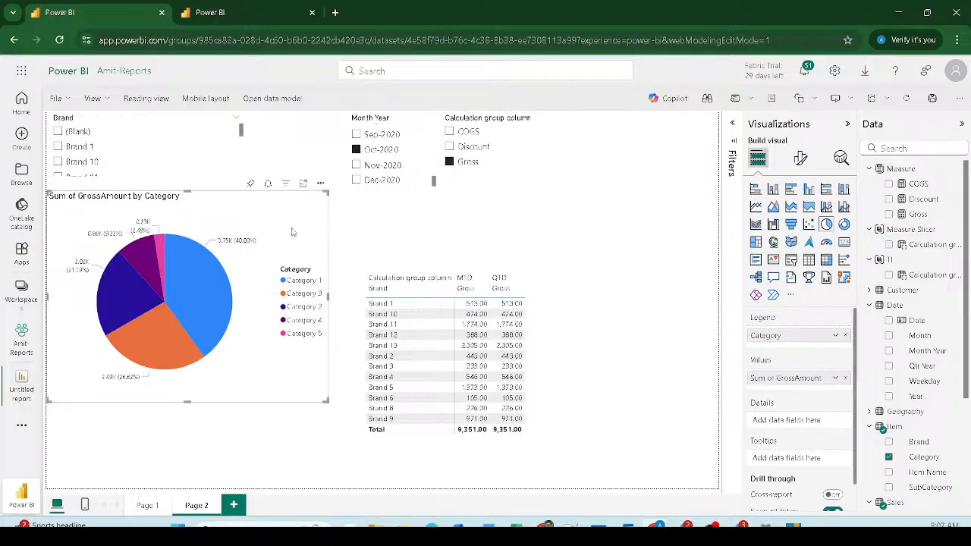
# Step: Rebuild the pie chart with Calculation group column in Legend and Gross as Values
pyautogui.click(846, 379)
pyautogui.moveTo(918, 244); pyautogui.dragTo(805, 361)
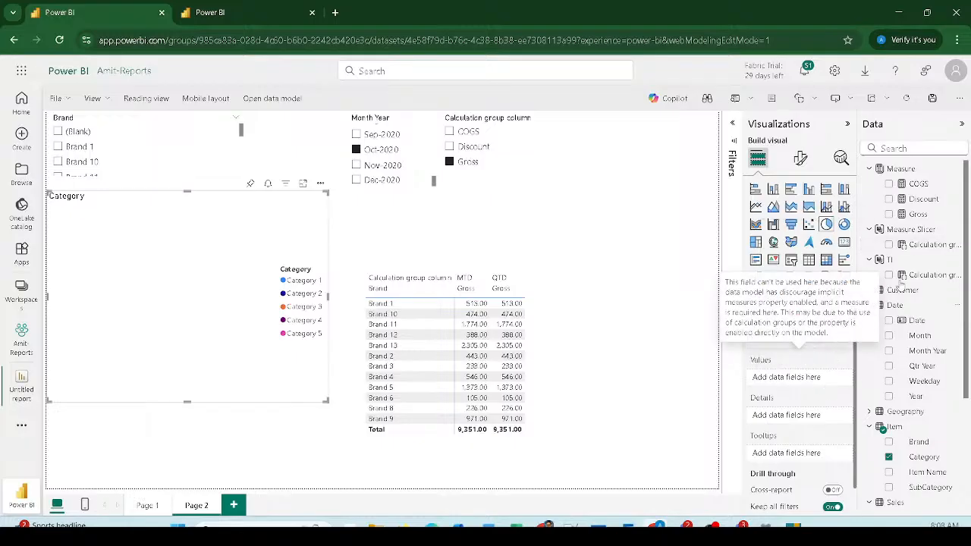
pyautogui.moveTo(919, 215); pyautogui.dragTo(768, 348)
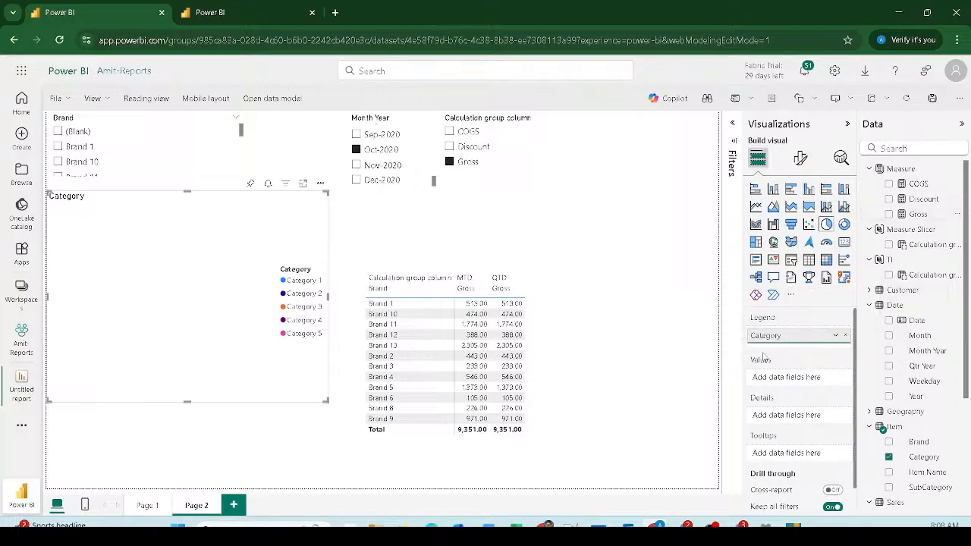
pyautogui.moveTo(916, 244); pyautogui.dragTo(800, 343)
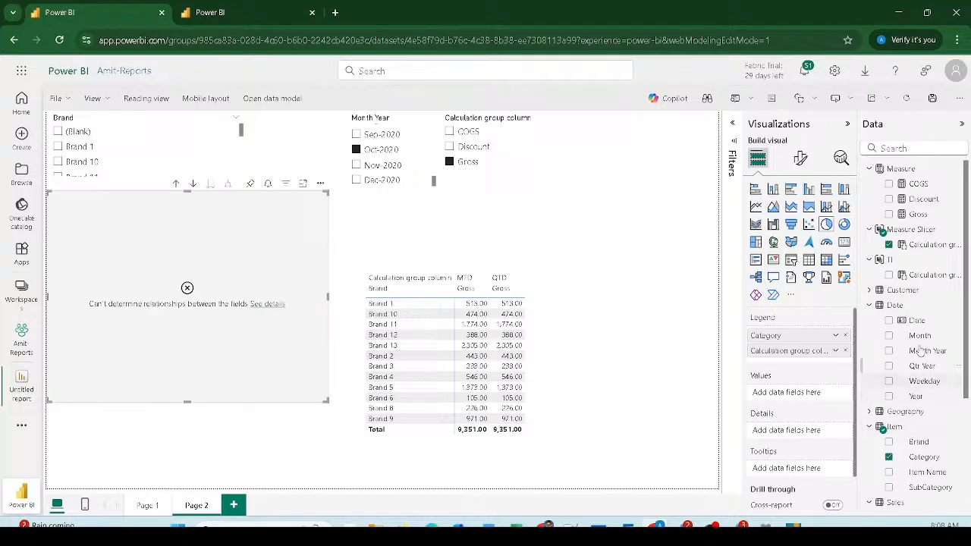
pyautogui.moveTo(918, 215); pyautogui.dragTo(803, 393)
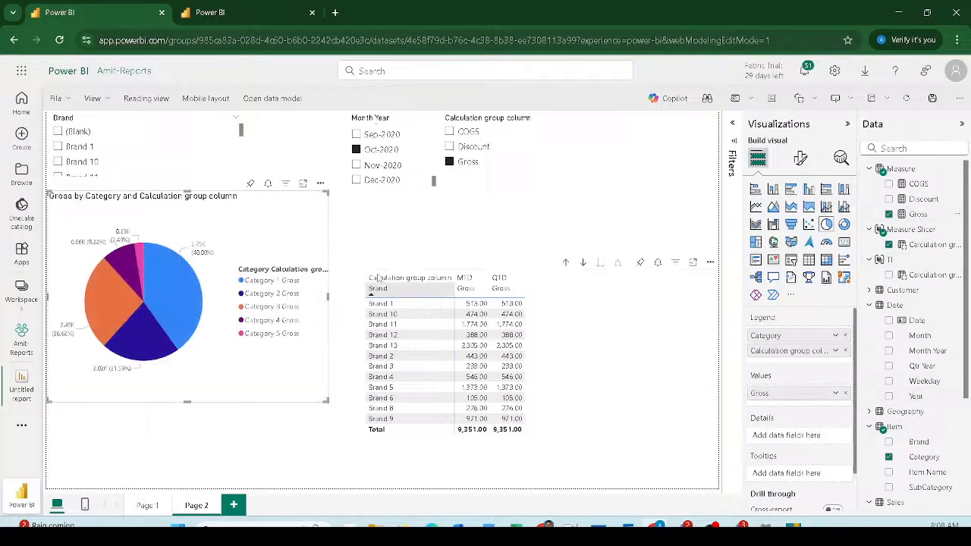
# Step: Check the slicer drives the pie by switching to COGS and back to Gross
pyautogui.click(452, 146)
pyautogui.click(449, 132)
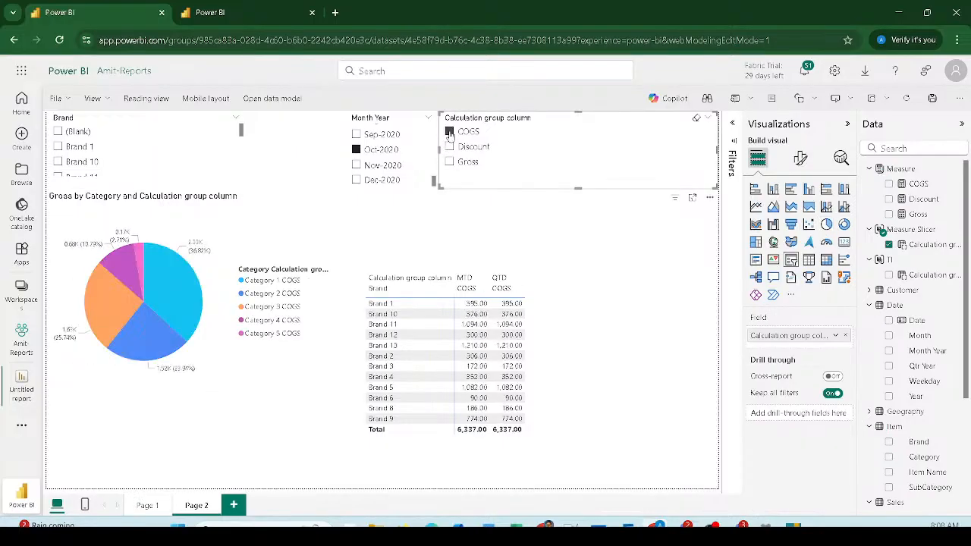
pyautogui.click(448, 161)
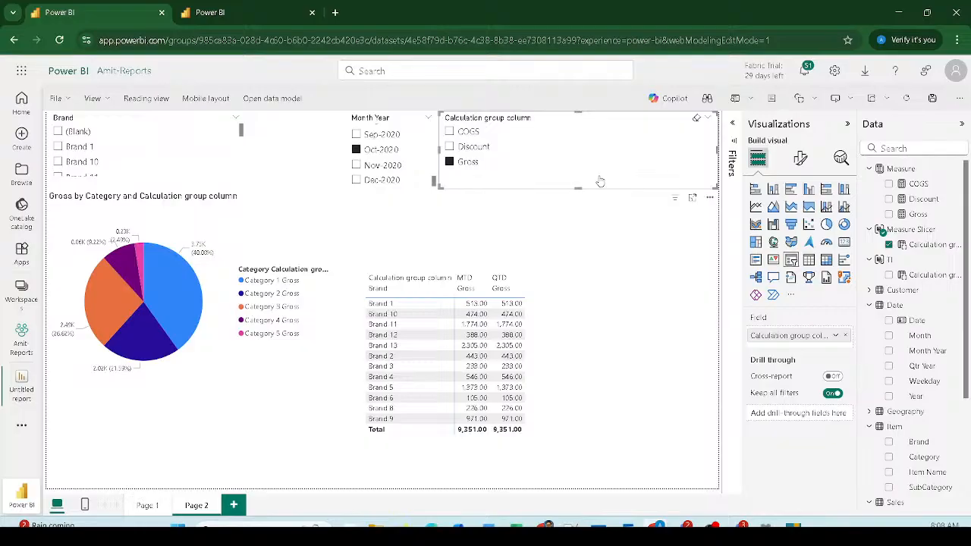
# Step: In the Sales SM01 model tab, start a new Fields parameter
pyautogui.click(239, 11)
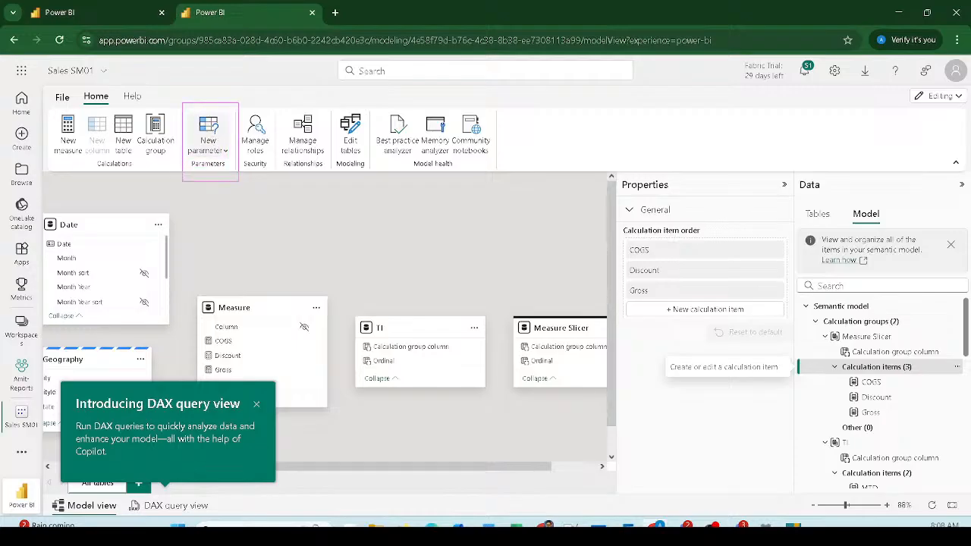
pyautogui.click(208, 143)
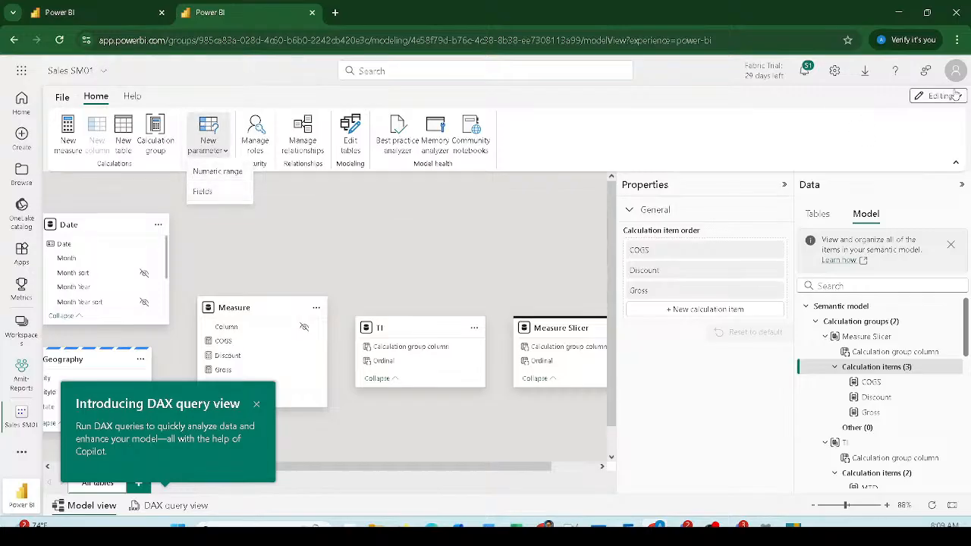
pyautogui.click(203, 192)
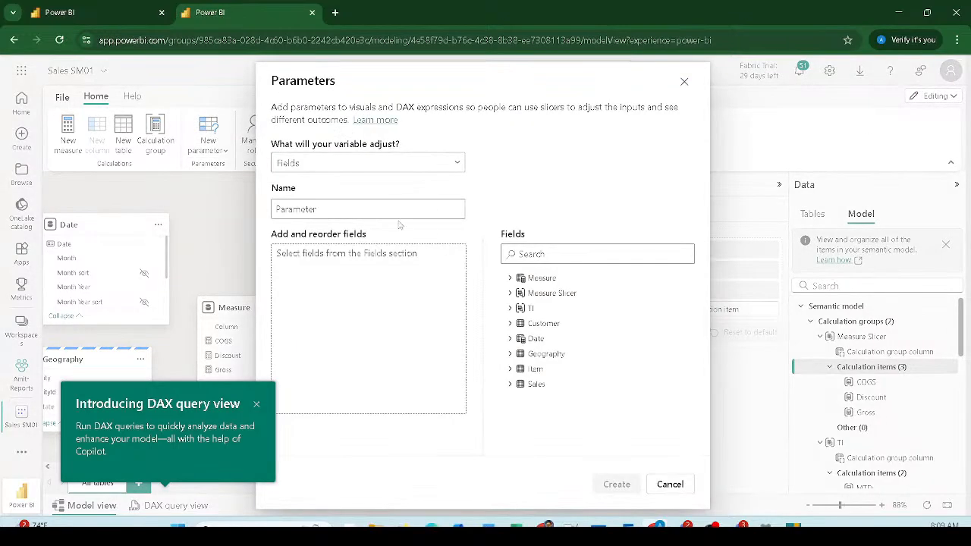
# Step: Rename the new parameter from Parameter to Axis
pyautogui.click(360, 216)
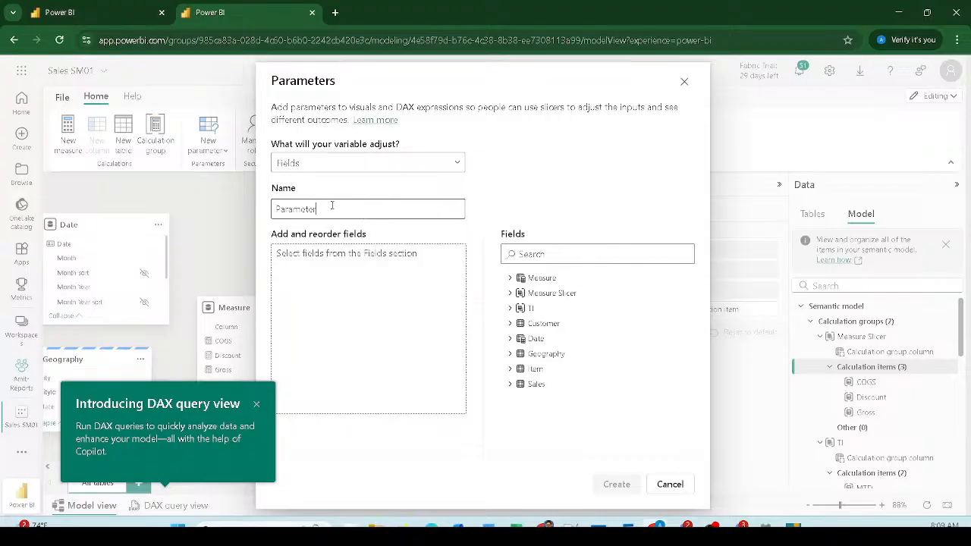
pyautogui.hotkey('ctrl', 'a')
pyautogui.write('A')
pyautogui.click(358, 303)
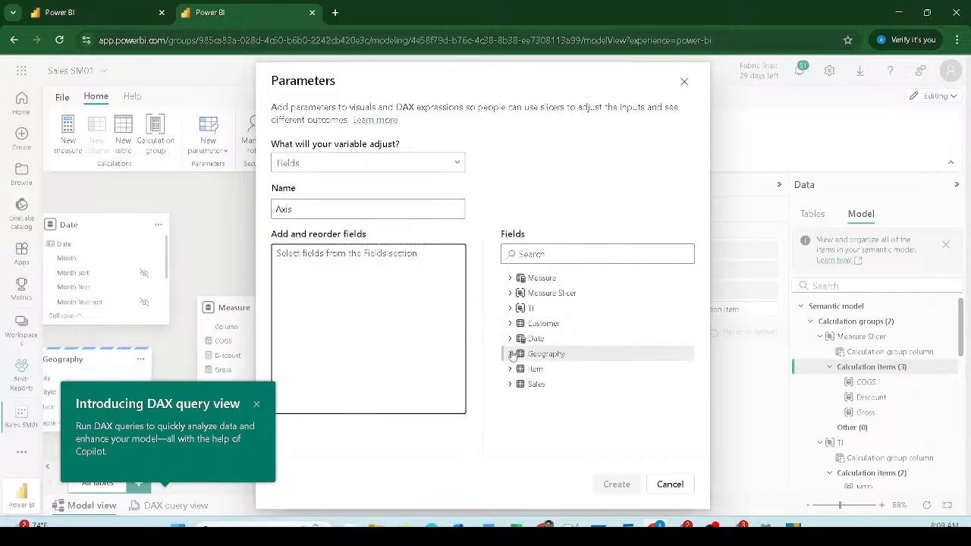
# Step: Add Brand, Category, SubCategory, State and City to the Axis parameter fields
pyautogui.click(510, 354)
pyautogui.click(510, 414)
pyautogui.scroll(-3, 552, 343)
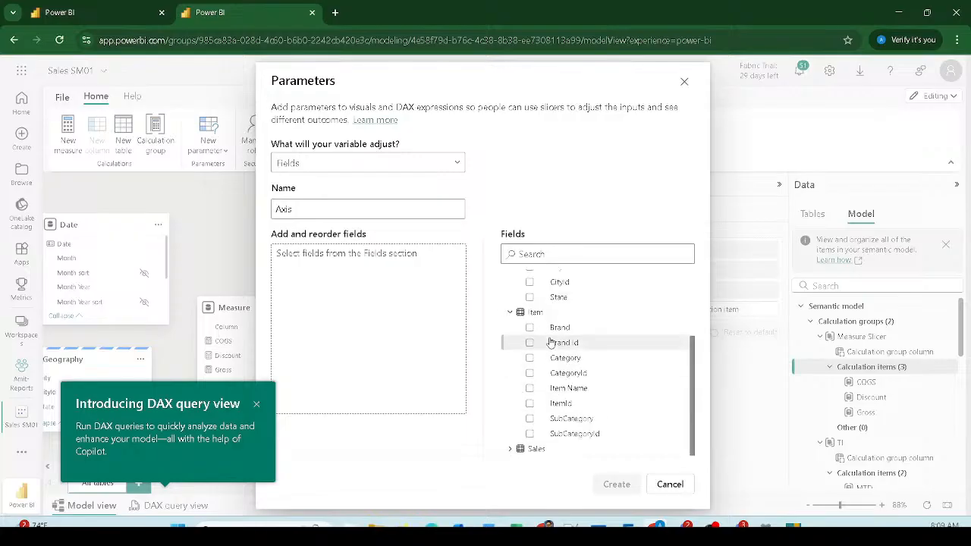
pyautogui.moveTo(558, 327); pyautogui.dragTo(326, 330)
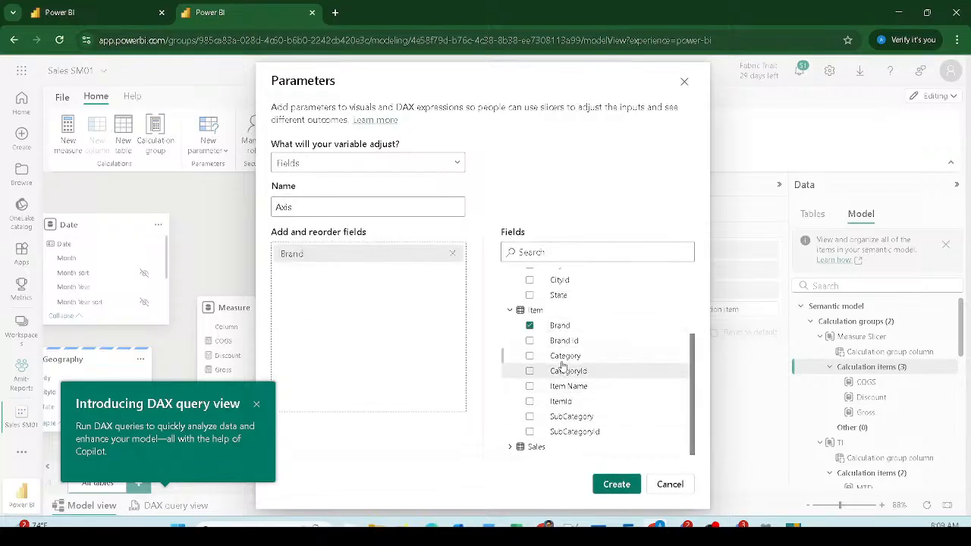
pyautogui.moveTo(565, 356); pyautogui.dragTo(337, 333)
pyautogui.moveTo(589, 419); pyautogui.dragTo(388, 364)
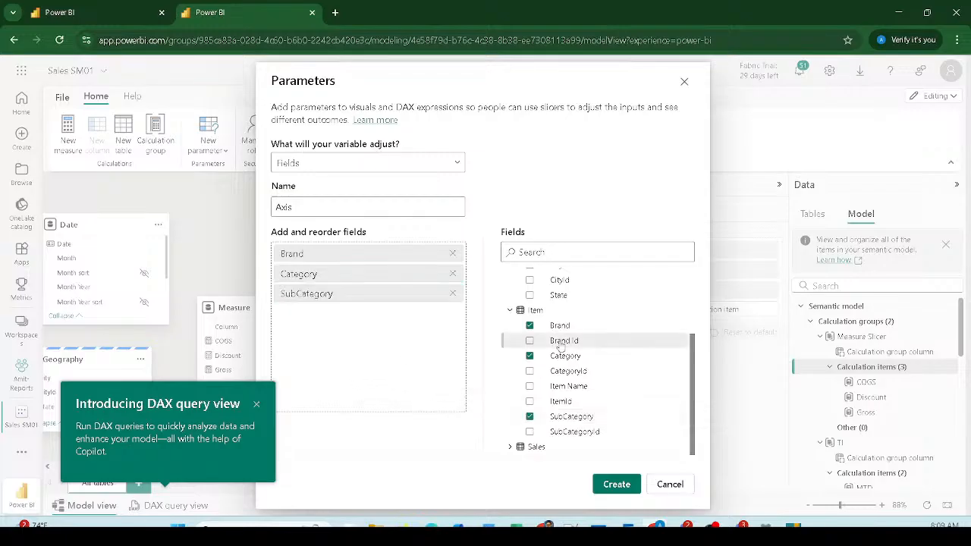
pyautogui.scroll(3, 562, 345)
pyautogui.click(543, 357)
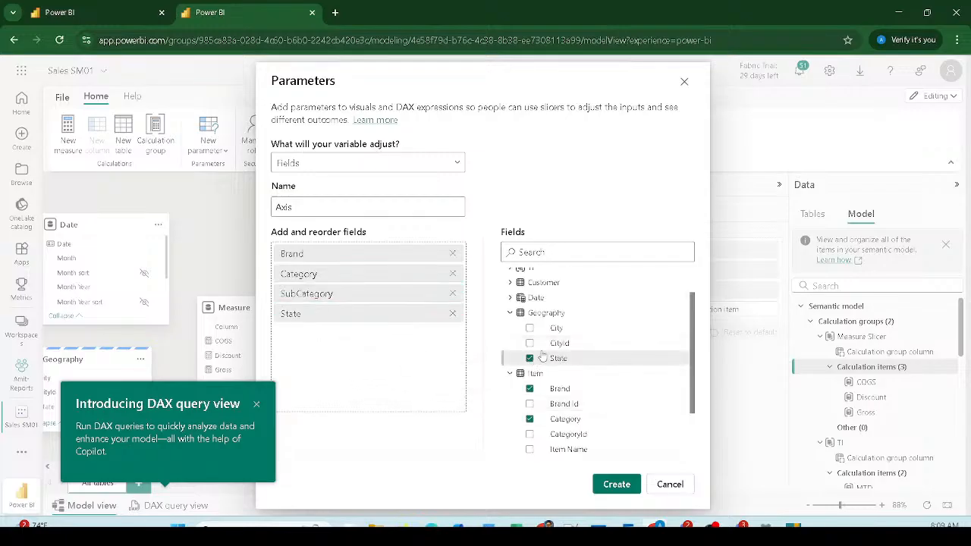
pyautogui.moveTo(526, 329); pyautogui.dragTo(415, 334)
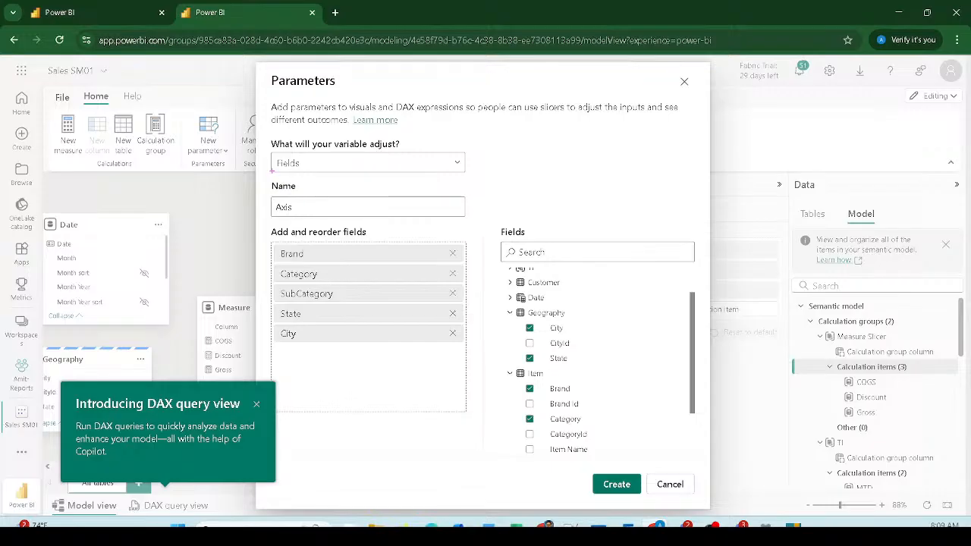
# Step: Adjust the Parameters dialog layout and create the Axis fields parameter
pyautogui.moveTo(252, 184)
pyautogui.mouseDown()
pyautogui.moveTo(340, 229)
pyautogui.moveTo(473, 229)
pyautogui.mouseUp()
pyautogui.moveTo(498, 296)
pyautogui.mouseDown()
pyautogui.moveTo(558, 367)
pyautogui.moveTo(681, 462)
pyautogui.mouseUp()
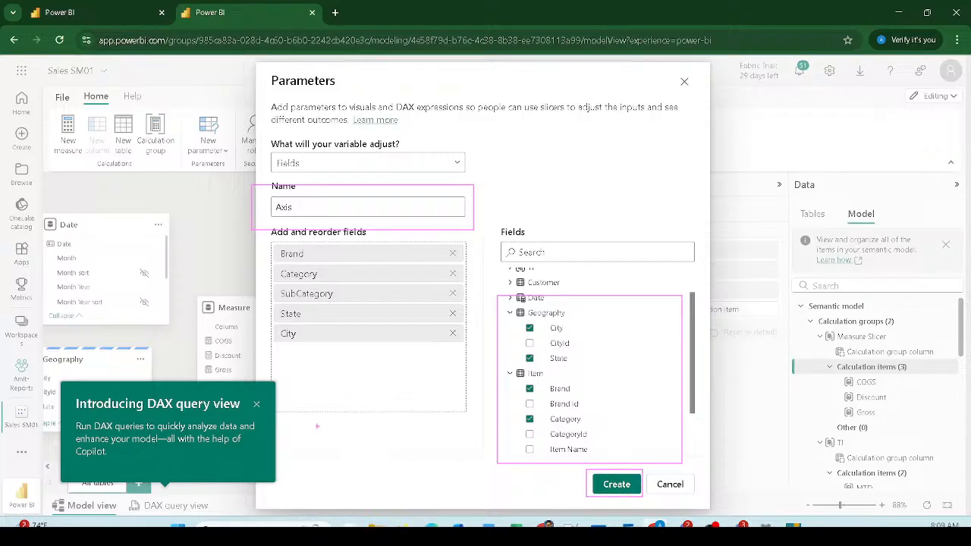
pyautogui.moveTo(281, 414)
pyautogui.mouseDown()
pyautogui.moveTo(343, 467)
pyautogui.moveTo(458, 481)
pyautogui.mouseUp()
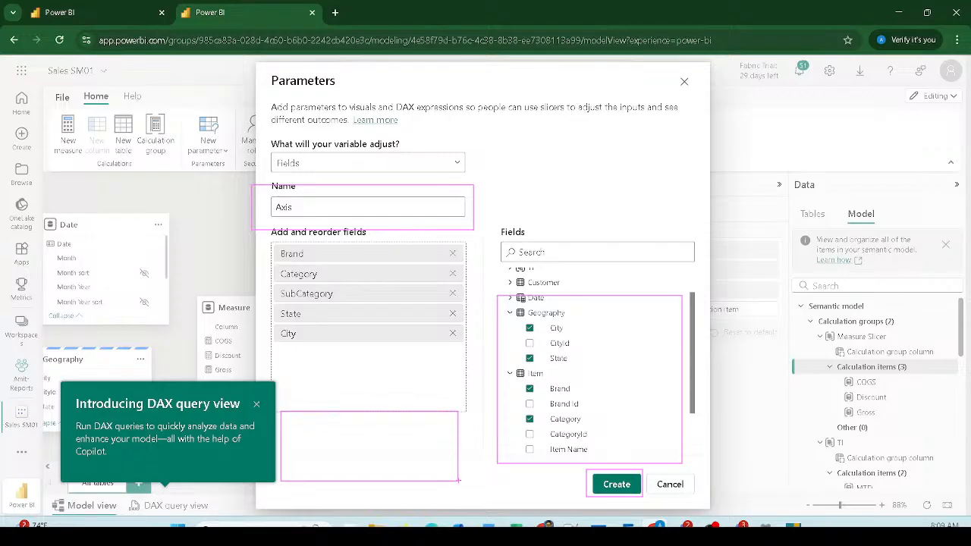
pyautogui.click(607, 487)
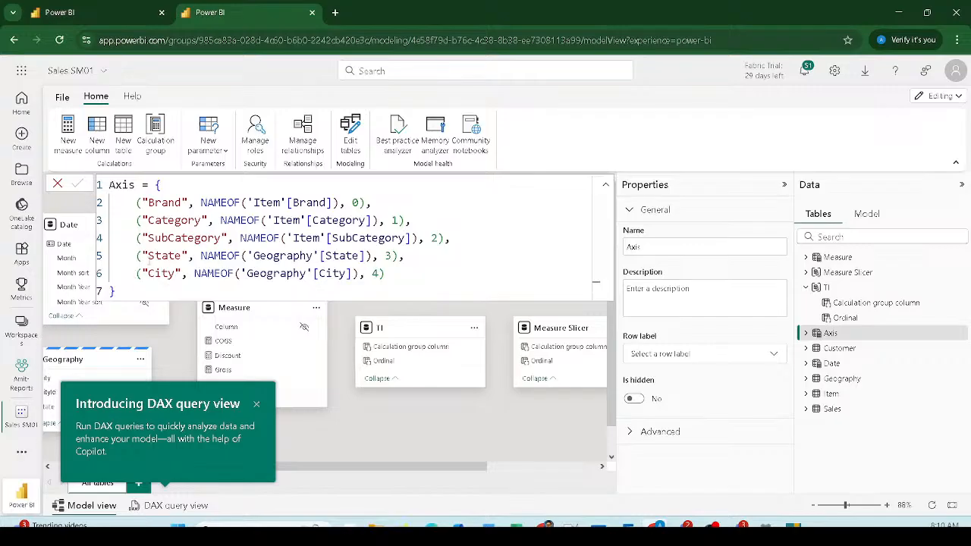
# Step: Review the generated Axis DAX table, then return to the report tab
pyautogui.moveTo(103, 175)
pyautogui.mouseDown()
pyautogui.moveTo(320, 302)
pyautogui.moveTo(561, 303)
pyautogui.mouseUp()
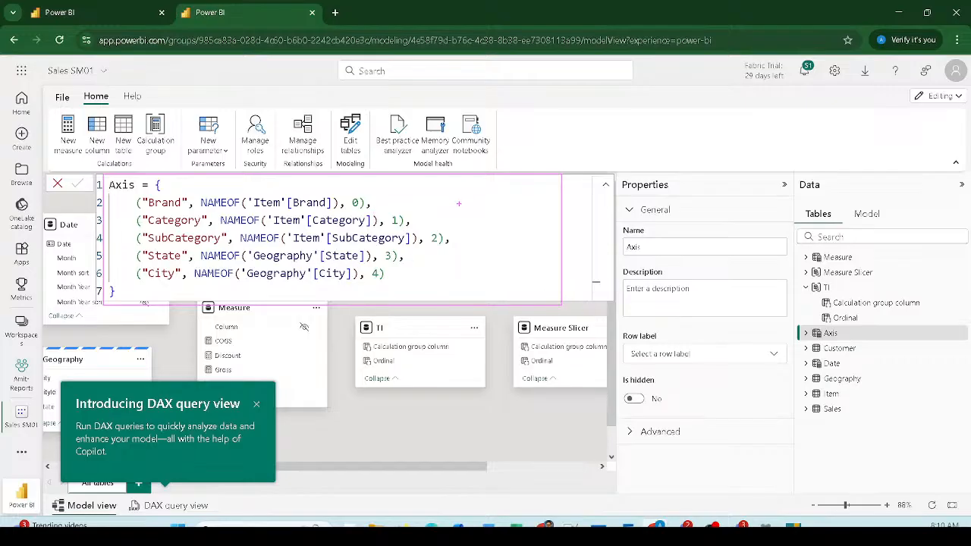
pyautogui.click(61, 12)
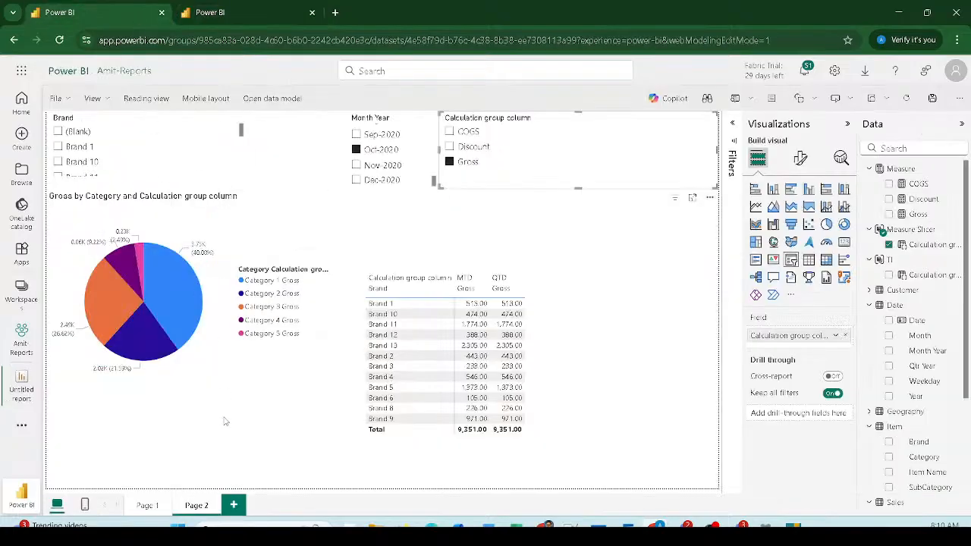
# Step: Replace Category with the Axis parameter in the pie chart's legend
pyautogui.click(242, 378)
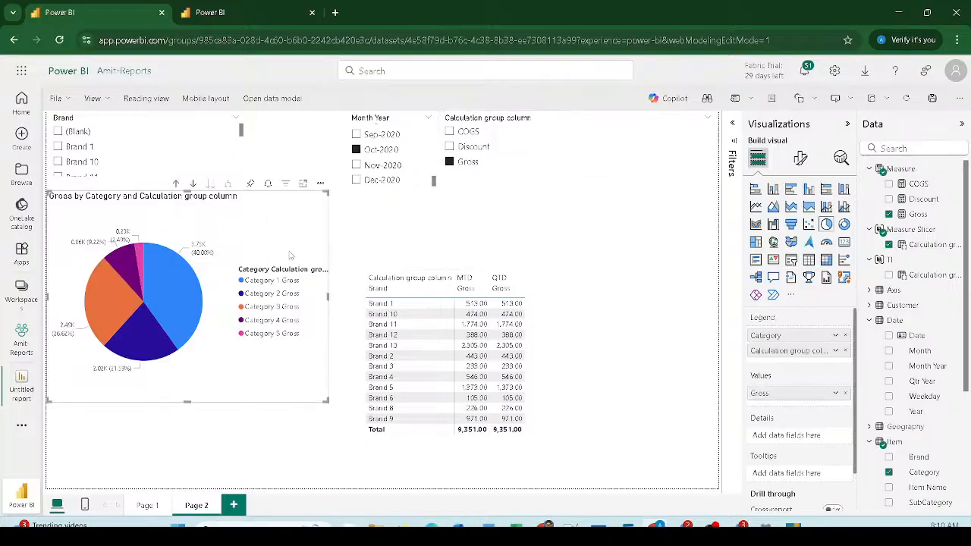
pyautogui.click(847, 336)
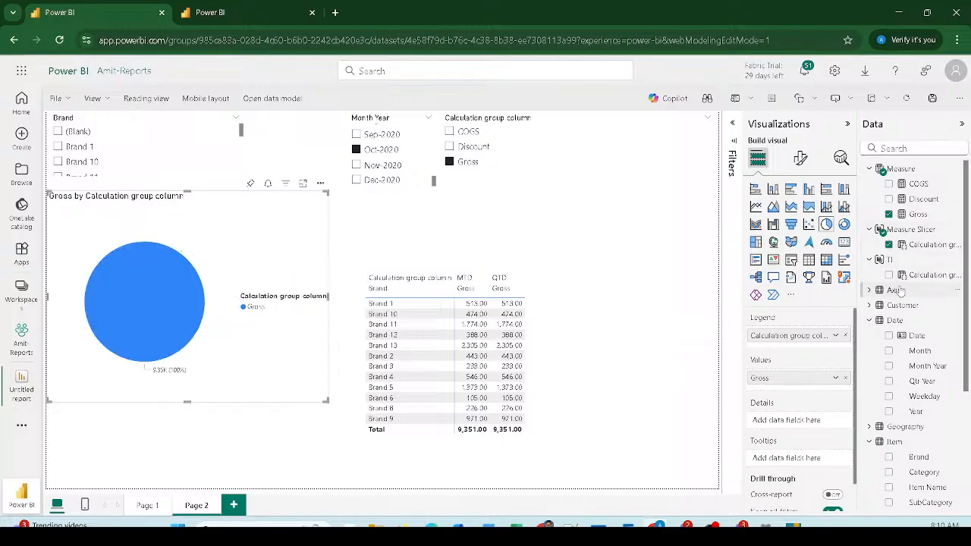
pyautogui.click(869, 291)
pyautogui.moveTo(915, 304); pyautogui.dragTo(806, 337)
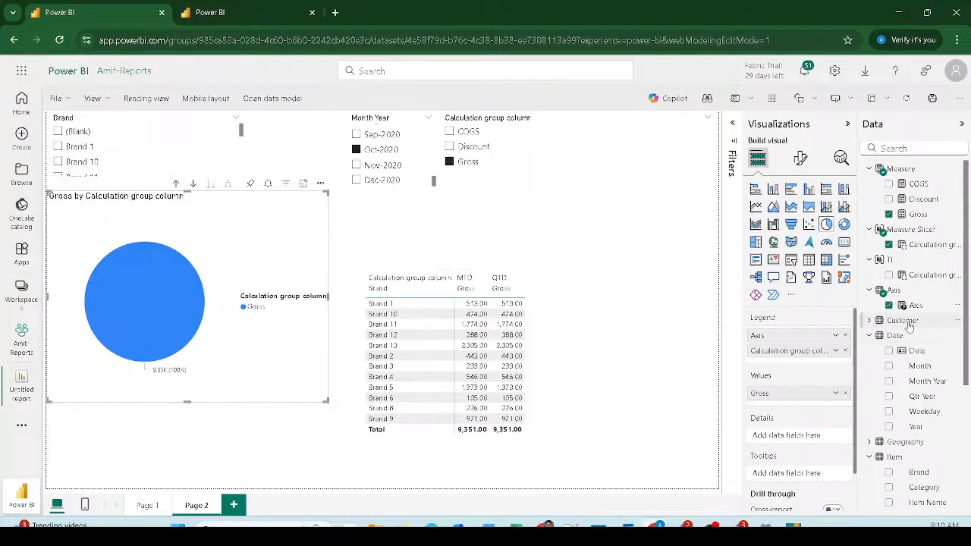
# Step: Add Axis as a new slicer visual, then delete it after it shows an error
pyautogui.moveTo(913, 305); pyautogui.dragTo(649, 235)
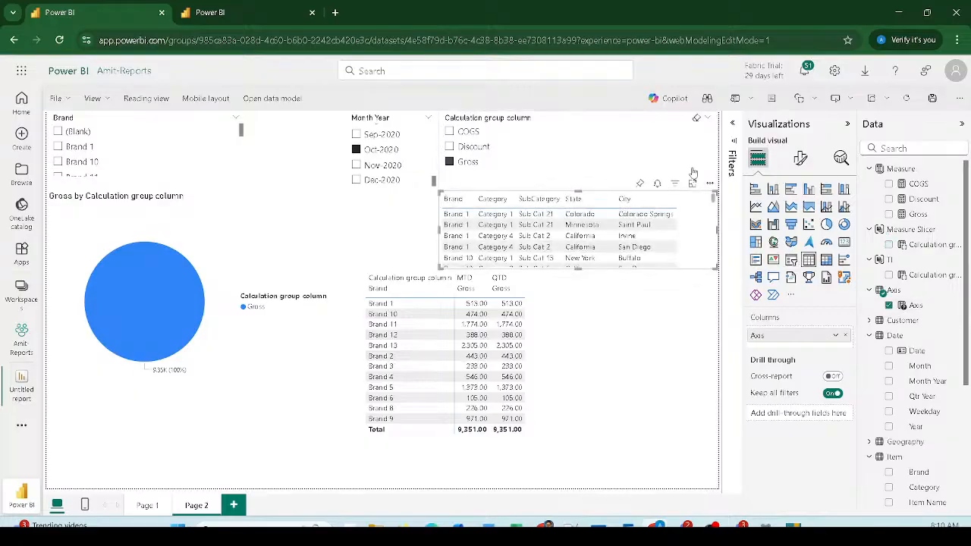
pyautogui.click(791, 259)
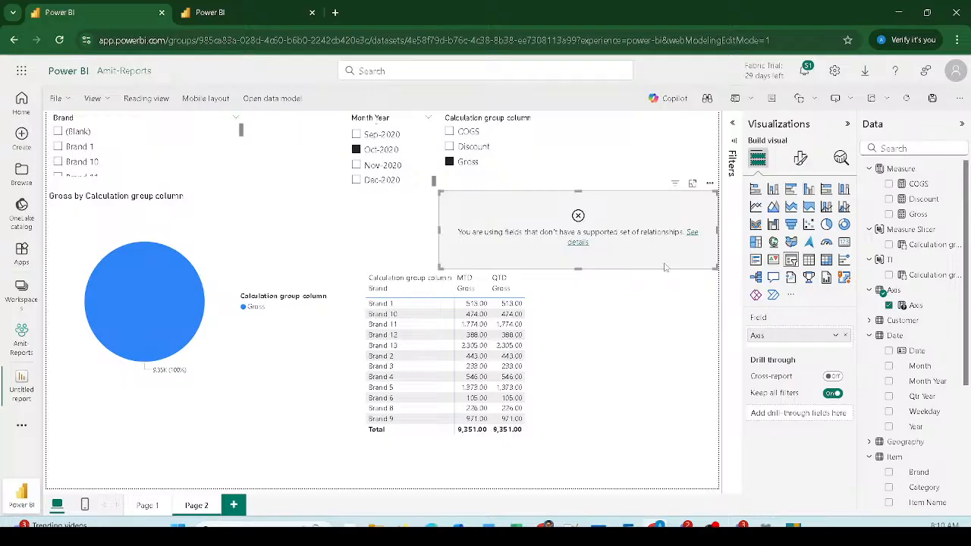
pyautogui.click(909, 100)
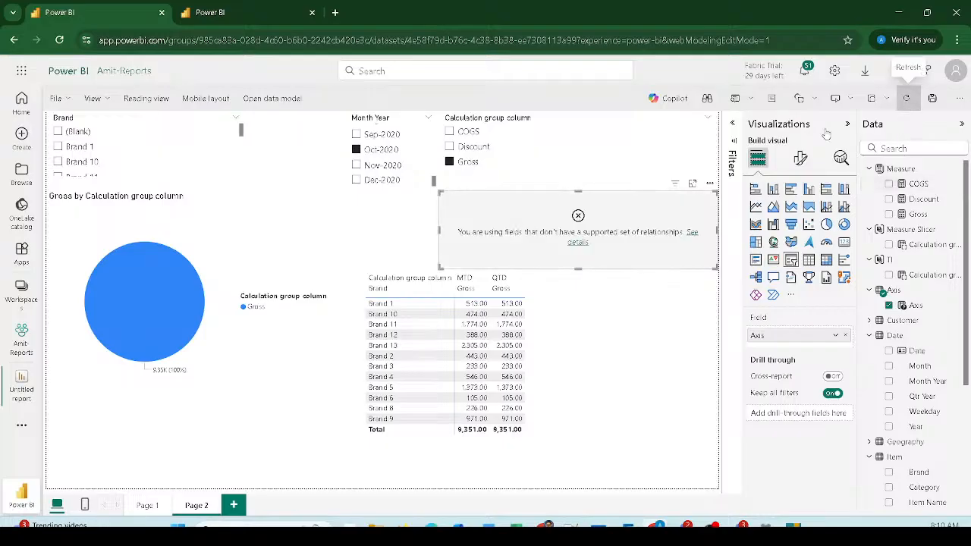
pyautogui.click(709, 183)
pyautogui.click(744, 258)
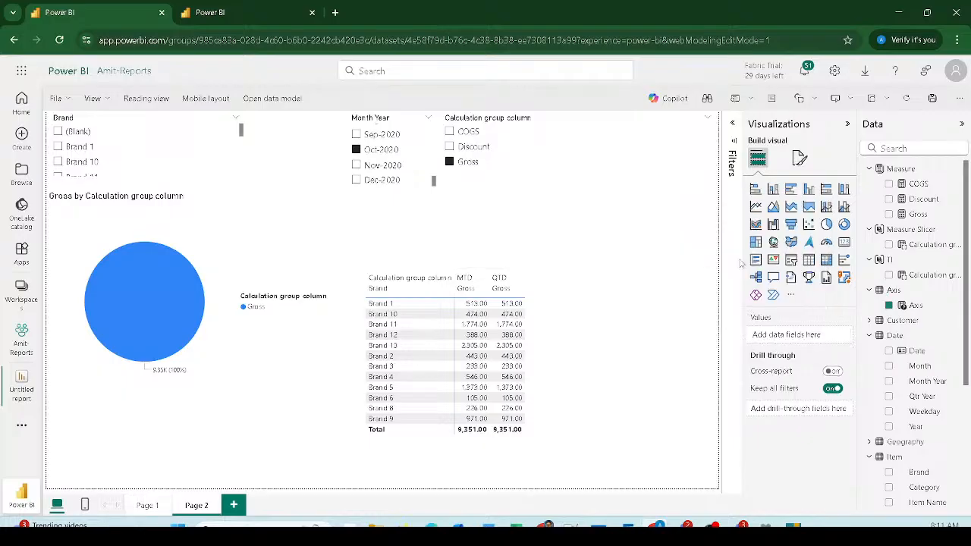
# Step: Narrow the calculation-group slicer and add an Axis slicer at the top right
pyautogui.click(656, 178)
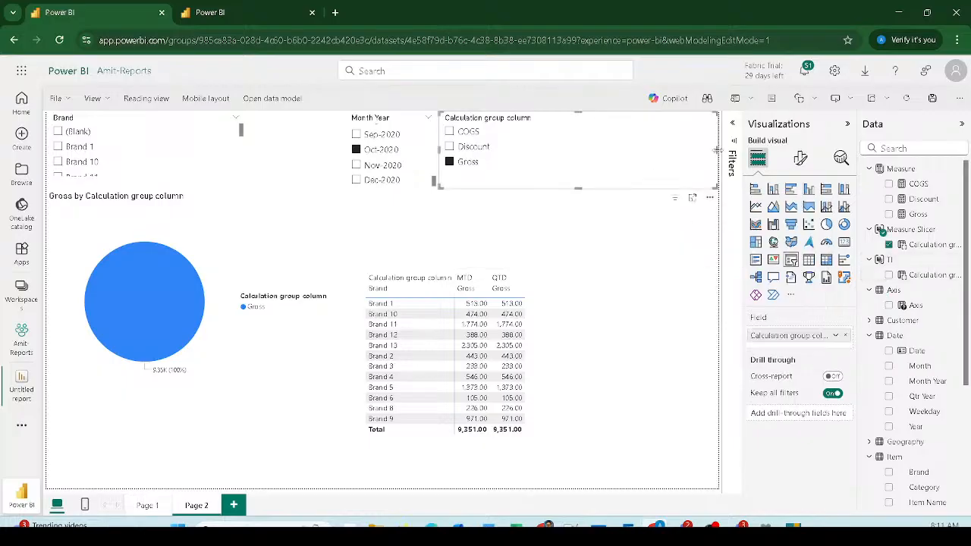
pyautogui.moveTo(716, 150); pyautogui.dragTo(522, 151)
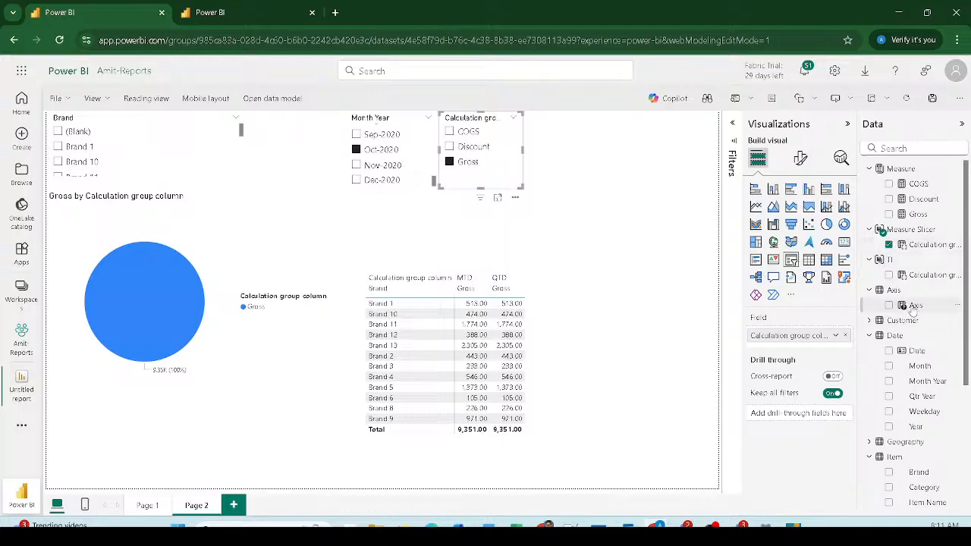
pyautogui.moveTo(914, 305); pyautogui.dragTo(599, 148)
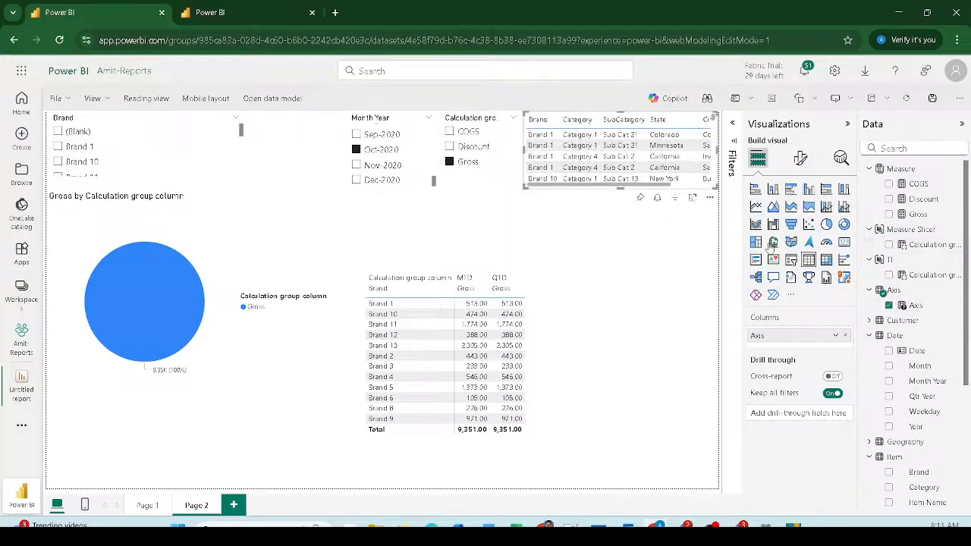
pyautogui.click(791, 260)
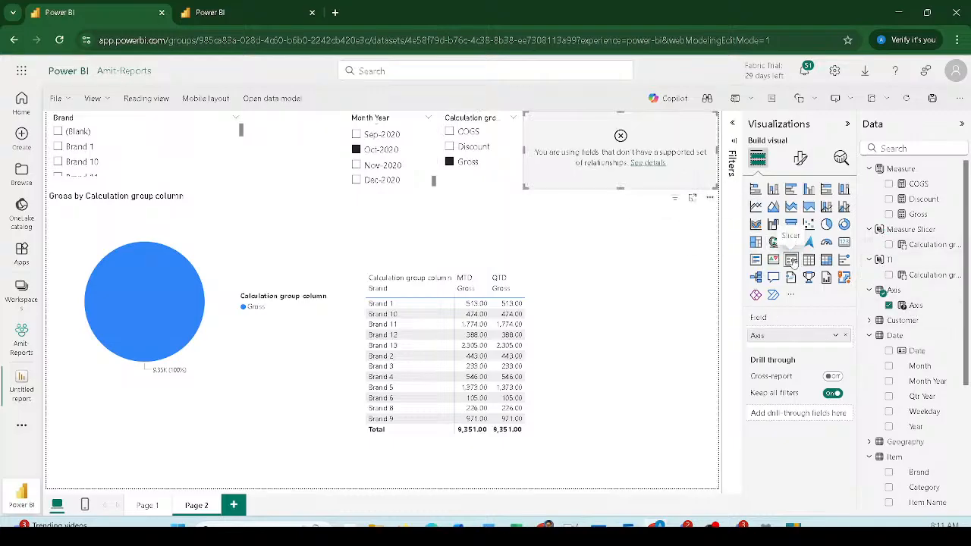
# Step: View the Axis table's DAX in the model, then return to the report and close the flyout
pyautogui.click(643, 163)
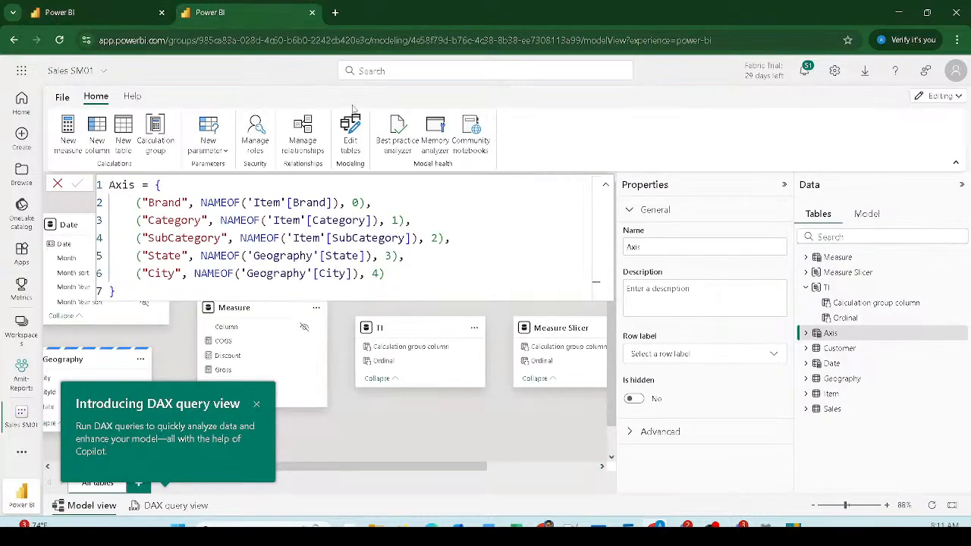
pyautogui.click(110, 17)
pyautogui.click(906, 99)
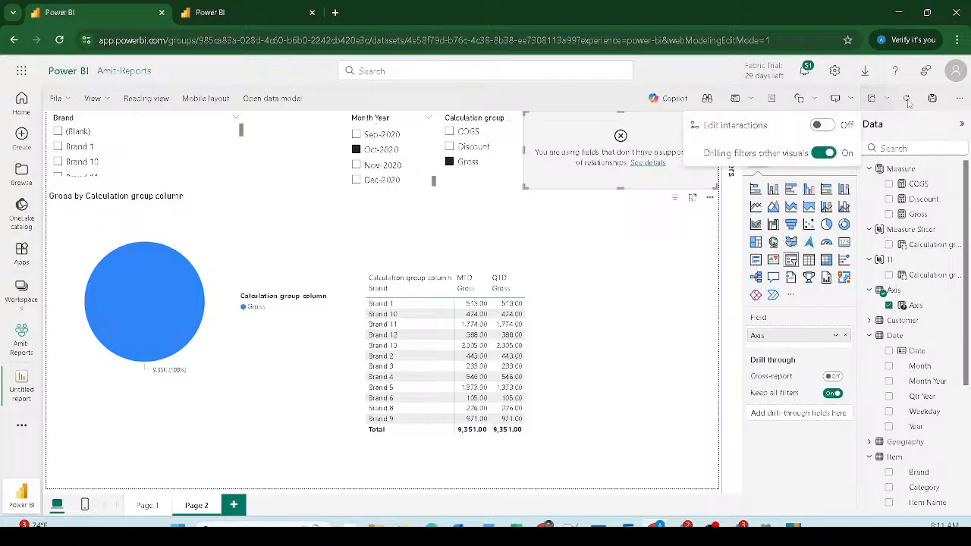
pyautogui.click(907, 99)
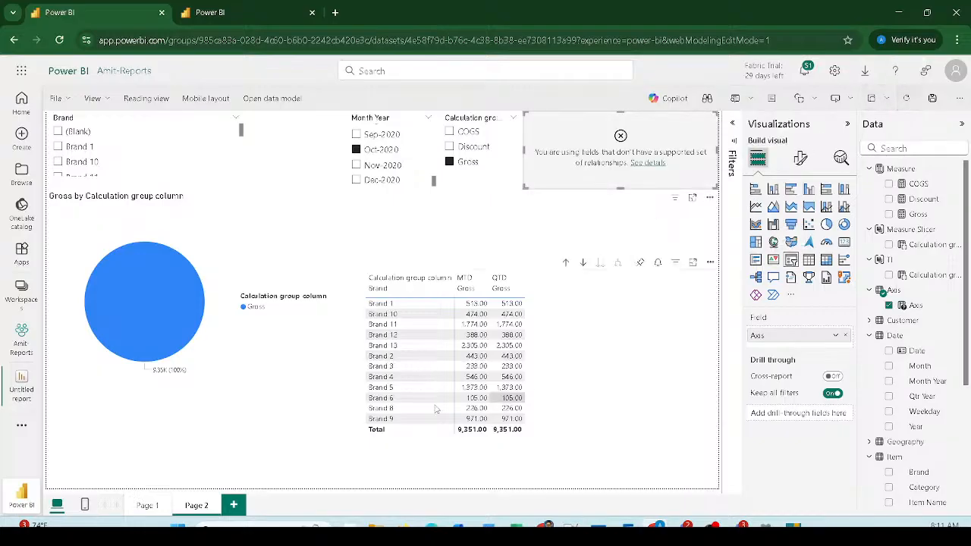
# Step: Add a blank Page 3, try an Axis slicer, and delete it after the relationship error
pyautogui.click(235, 505)
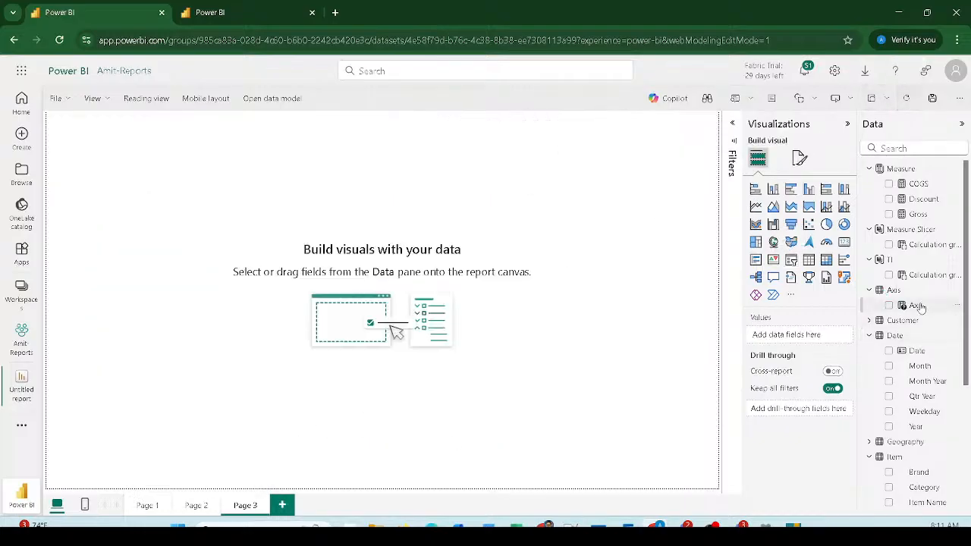
pyautogui.moveTo(913, 305); pyautogui.dragTo(638, 149)
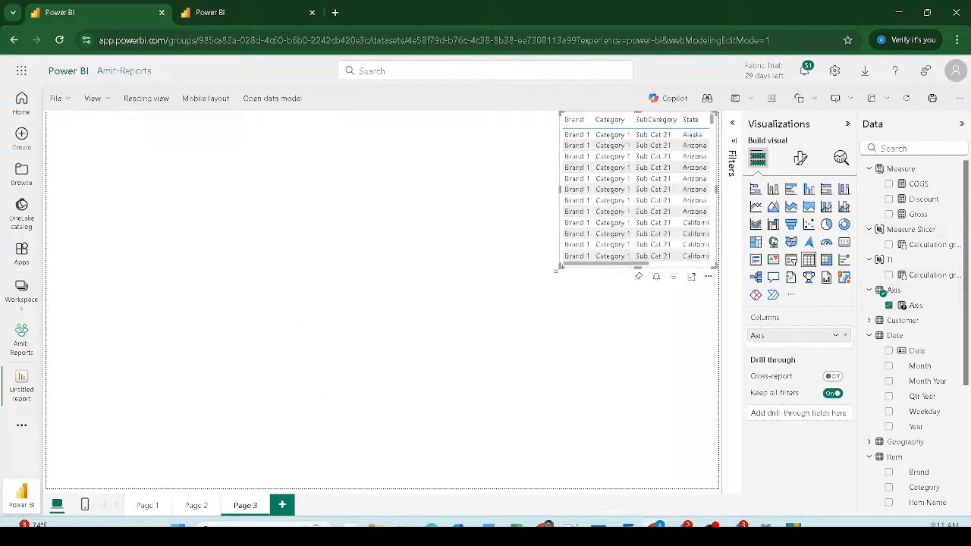
pyautogui.moveTo(561, 267); pyautogui.dragTo(444, 277)
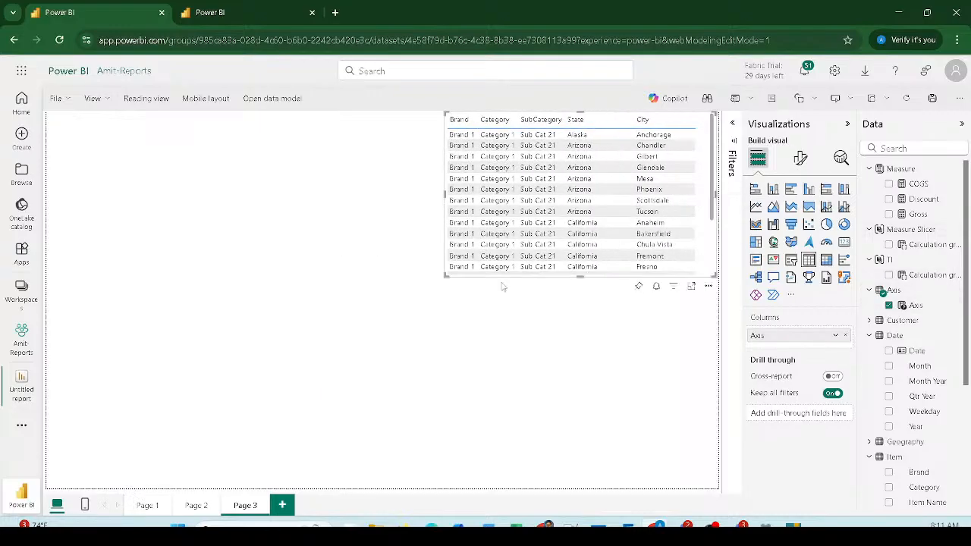
pyautogui.click(791, 260)
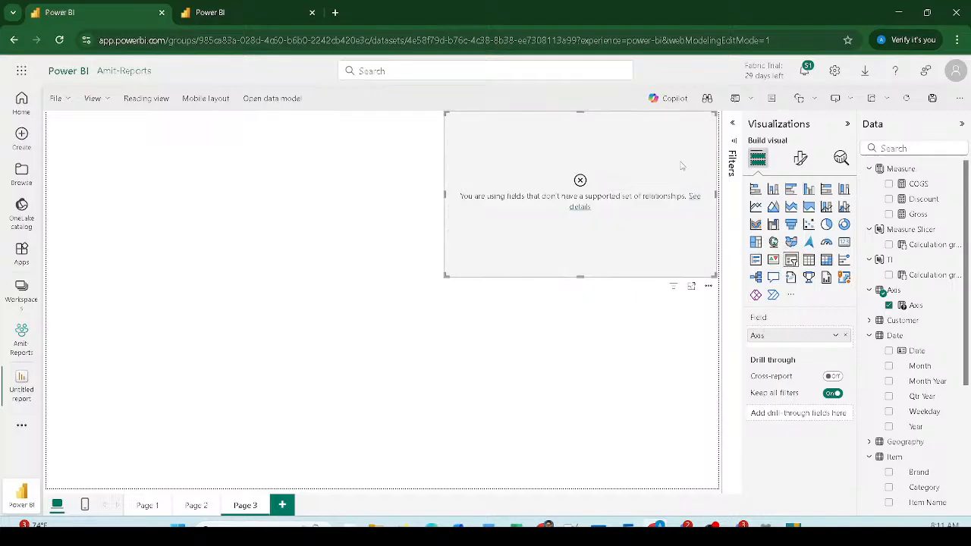
pyautogui.press('Delete')
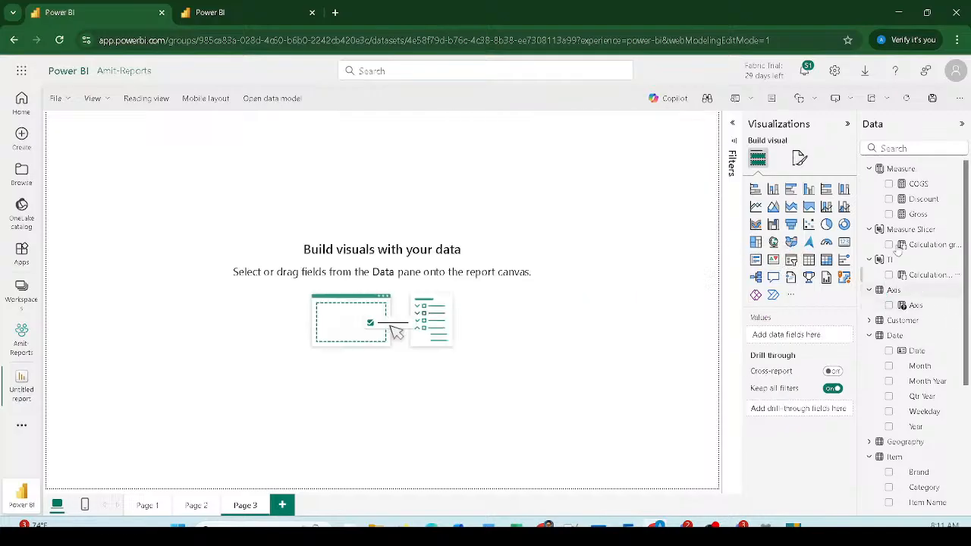
# Step: Insert an empty slicer at the upper right, bind Axis to it, and delete the extra table
pyautogui.click(791, 259)
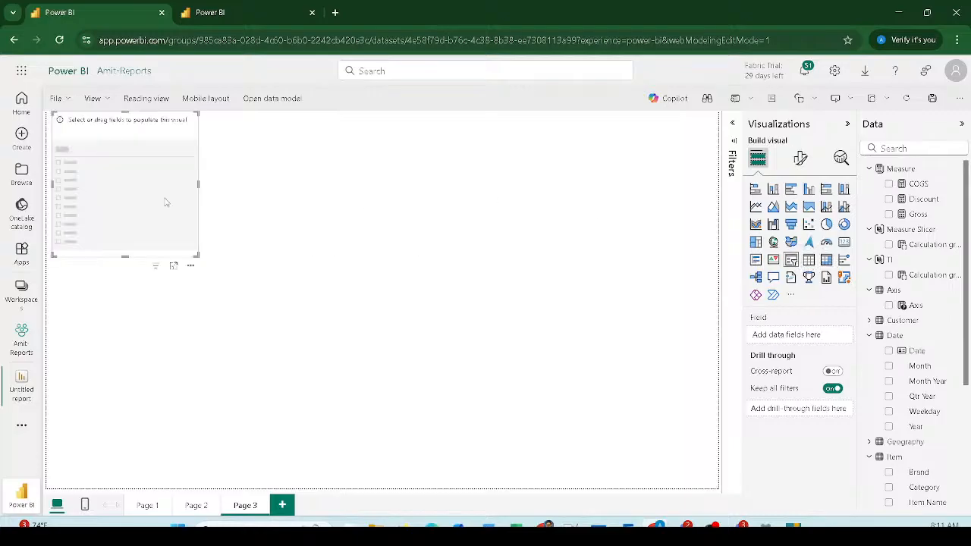
pyautogui.moveTo(168, 203); pyautogui.dragTo(656, 169)
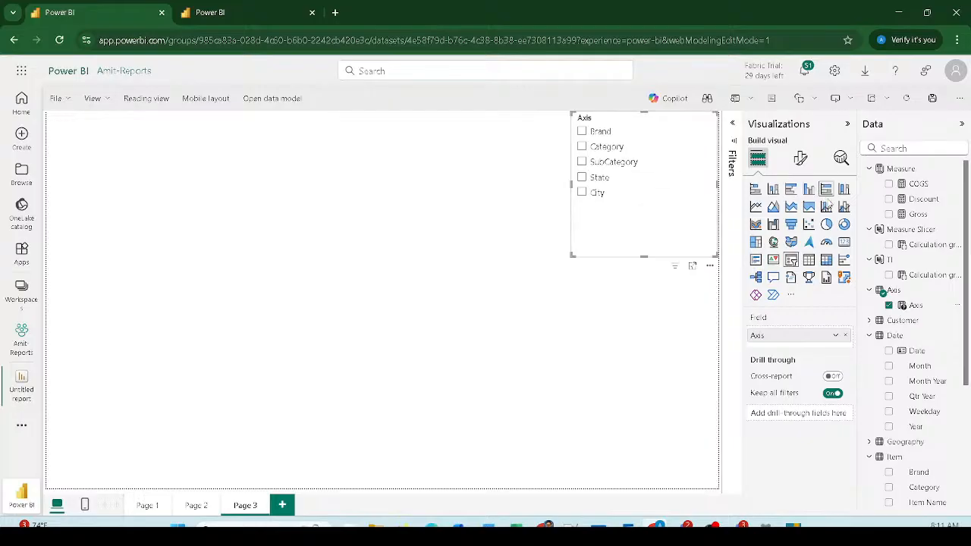
pyautogui.moveTo(901, 303); pyautogui.dragTo(154, 207)
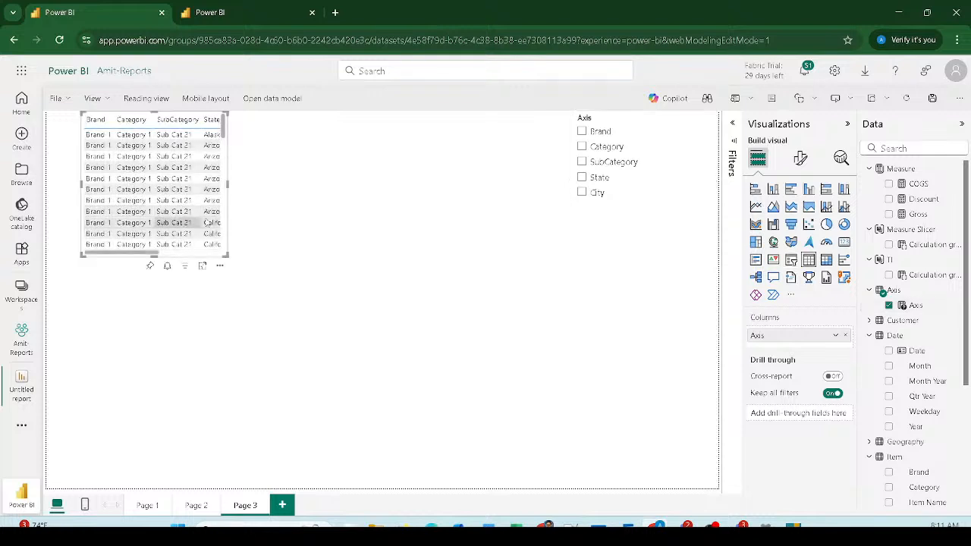
pyautogui.scroll(-5, 217, 249)
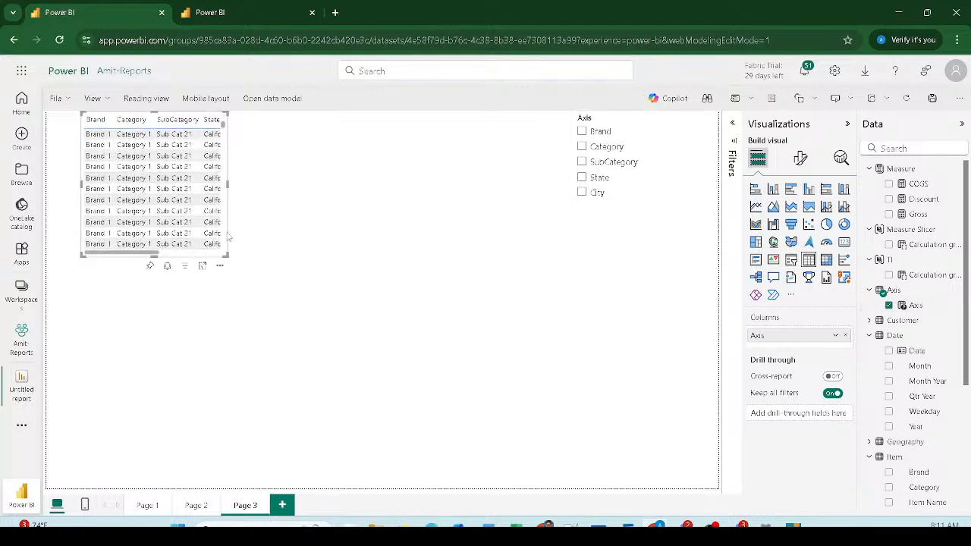
pyautogui.press('Delete')
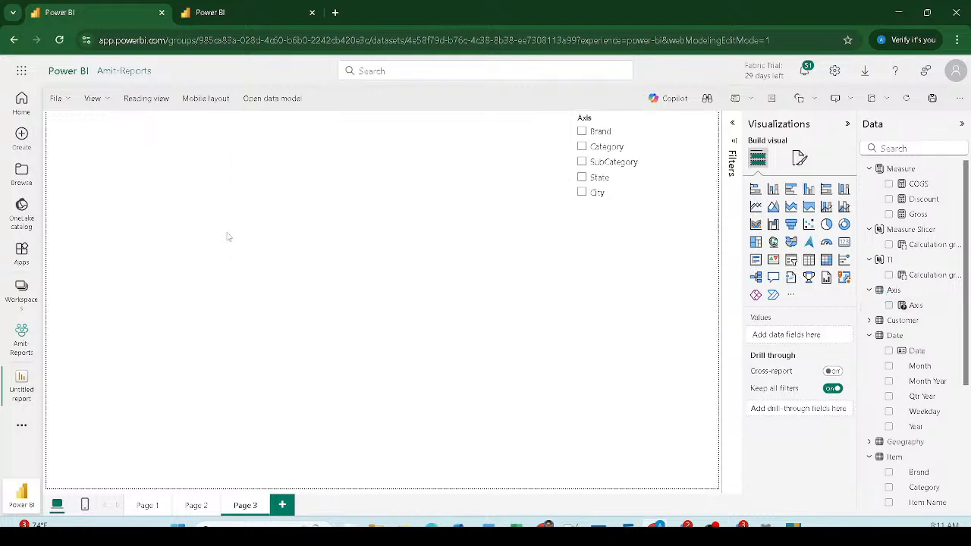
# Step: Add an enlarged top-left pie chart with Axis as Legend and COGS as Values
pyautogui.click(825, 226)
pyautogui.moveTo(202, 405); pyautogui.dragTo(147, 199)
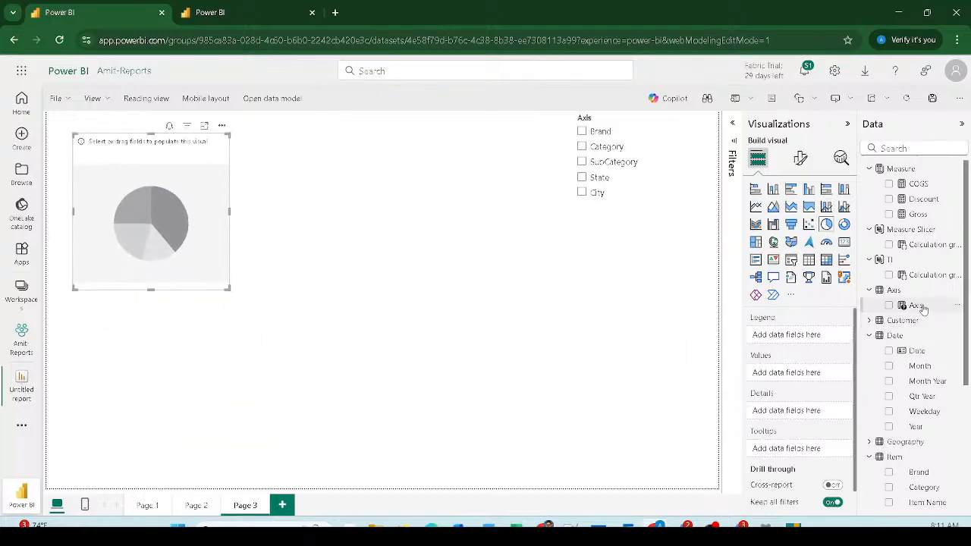
pyautogui.moveTo(915, 306); pyautogui.dragTo(791, 339)
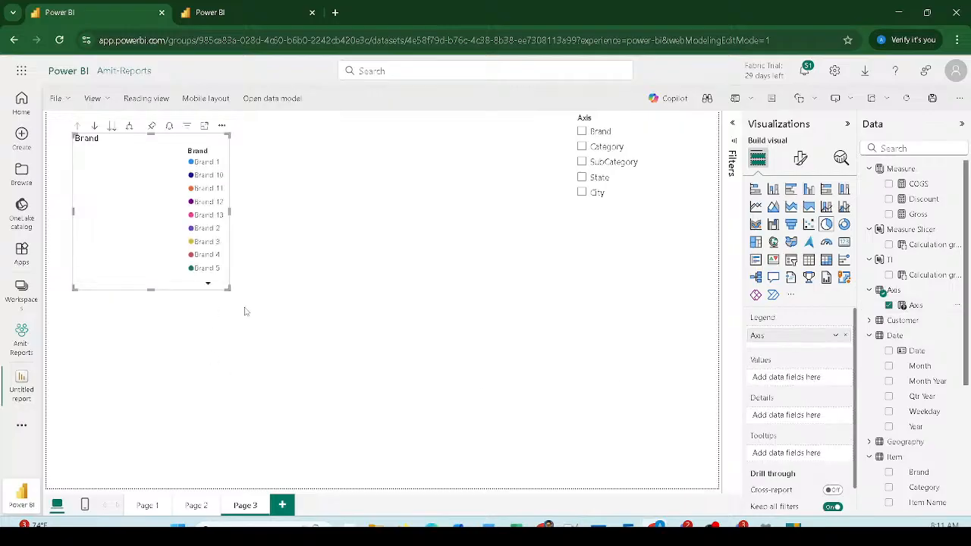
pyautogui.moveTo(225, 286); pyautogui.dragTo(376, 349)
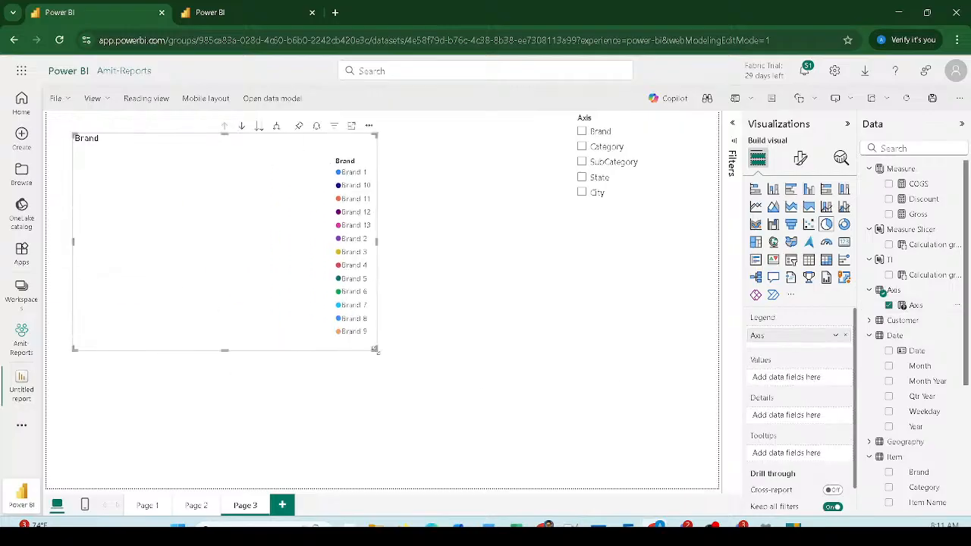
pyautogui.scroll(-1, 922, 388)
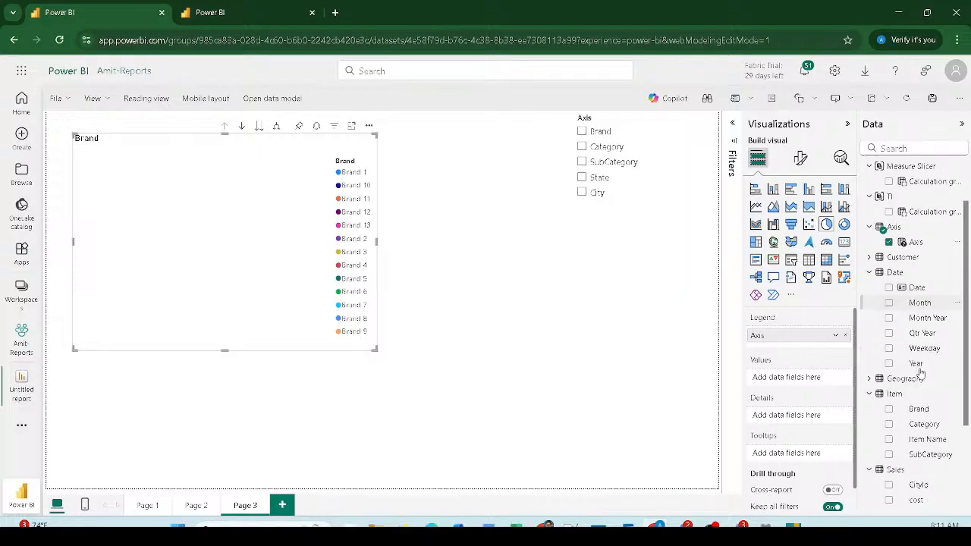
pyautogui.scroll(1, 910, 189)
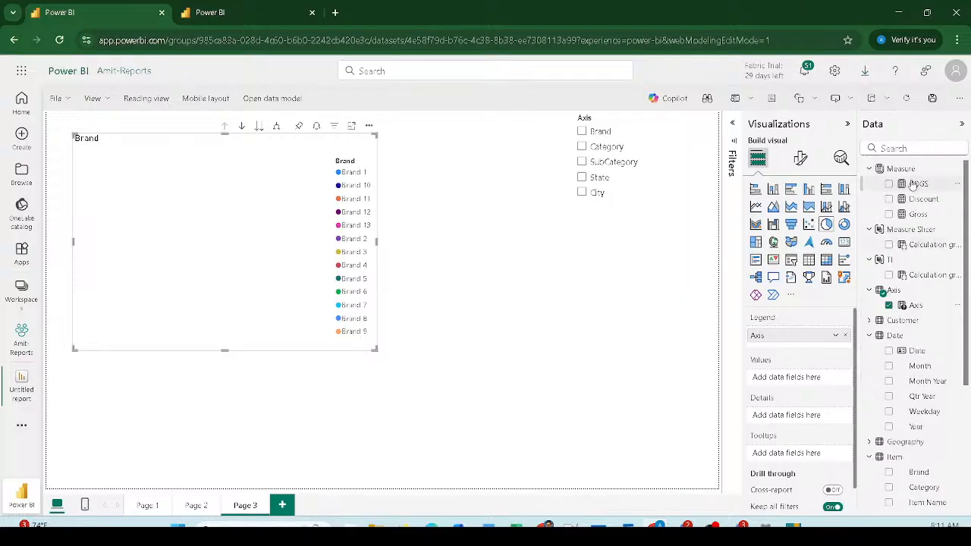
pyautogui.moveTo(908, 185); pyautogui.dragTo(804, 379)
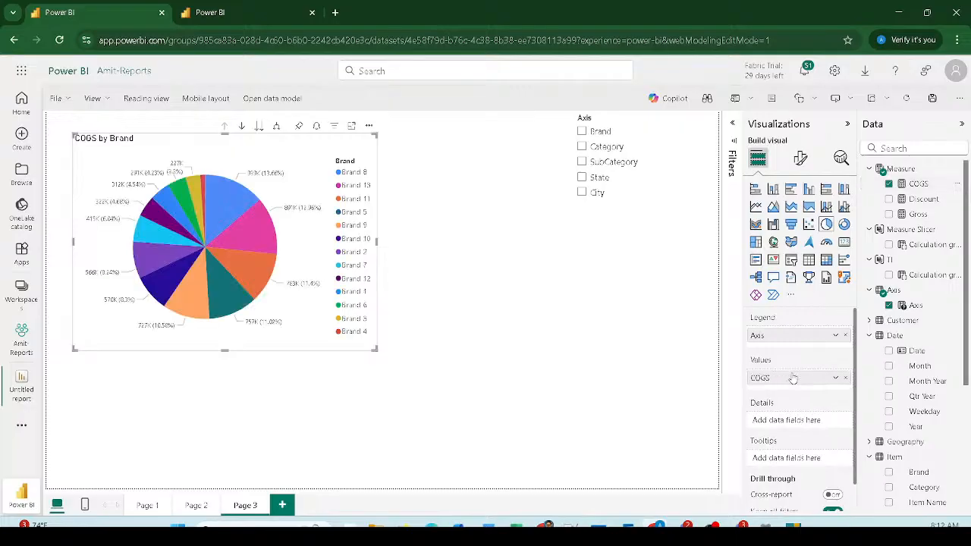
pyautogui.moveTo(379, 347); pyautogui.dragTo(408, 379)
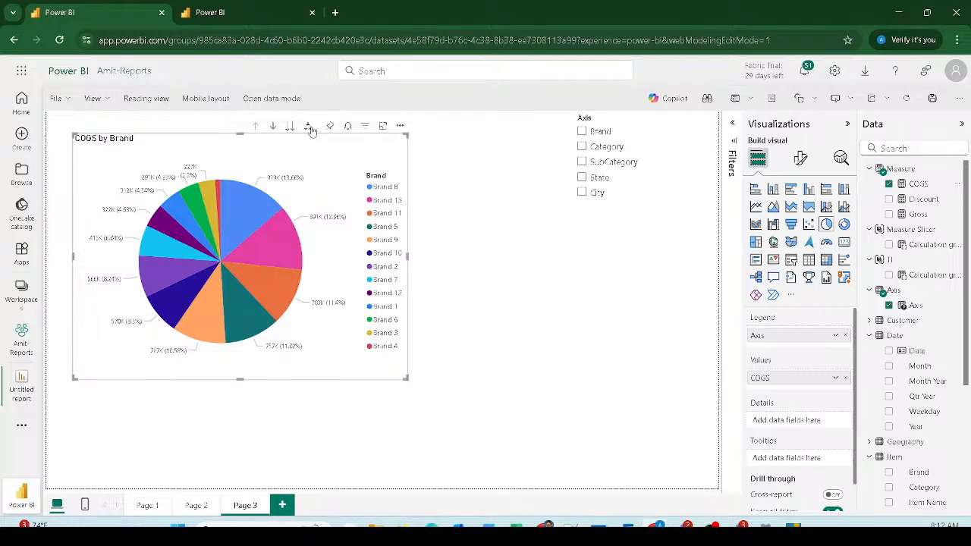
# Step: Cycle the Axis slicer through Brand, Category, SubCategory, State and City twice, ending on City
pyautogui.click(307, 125)
pyautogui.click(582, 131)
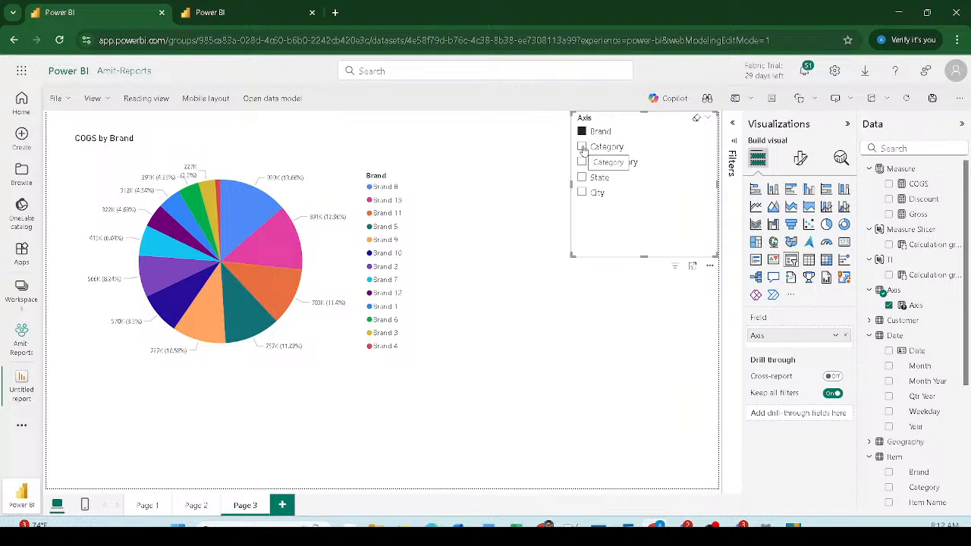
pyautogui.click(582, 147)
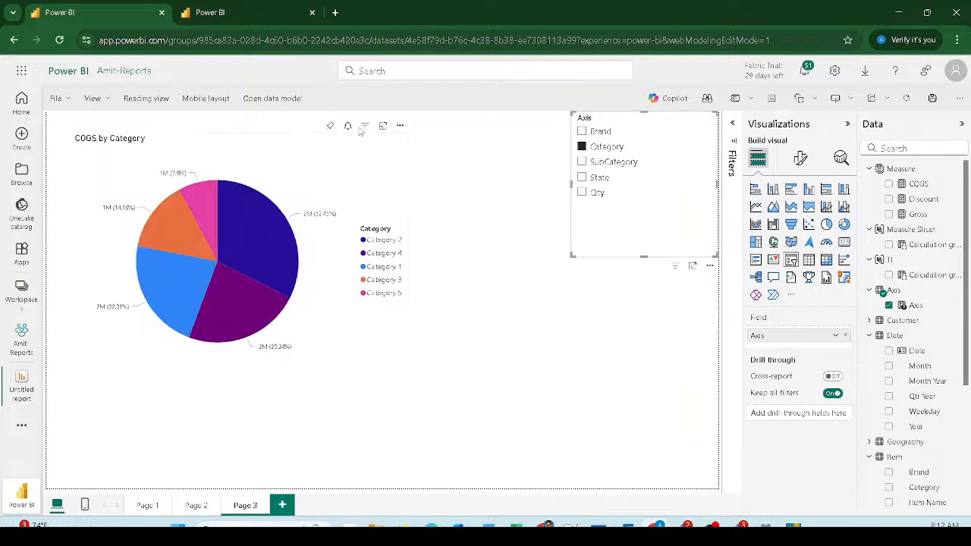
pyautogui.click(582, 161)
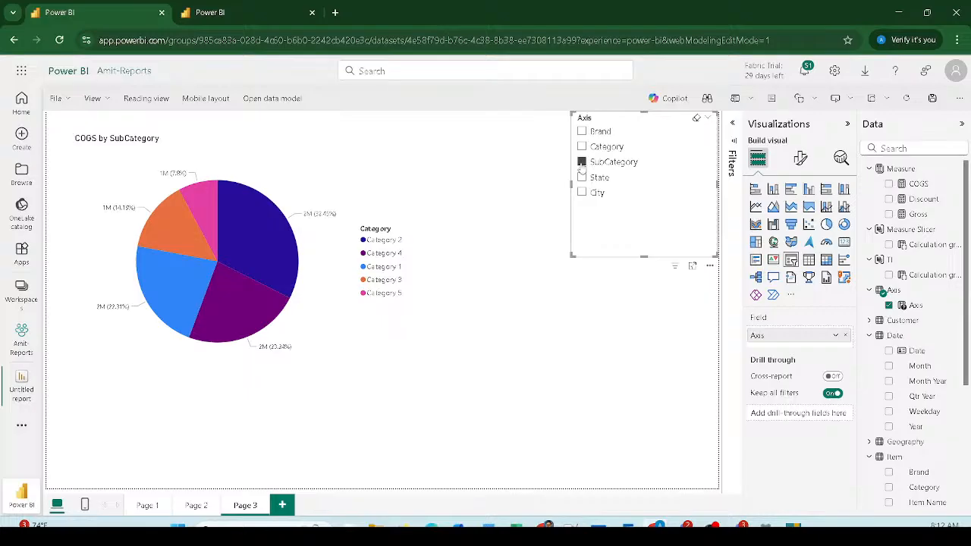
pyautogui.click(582, 178)
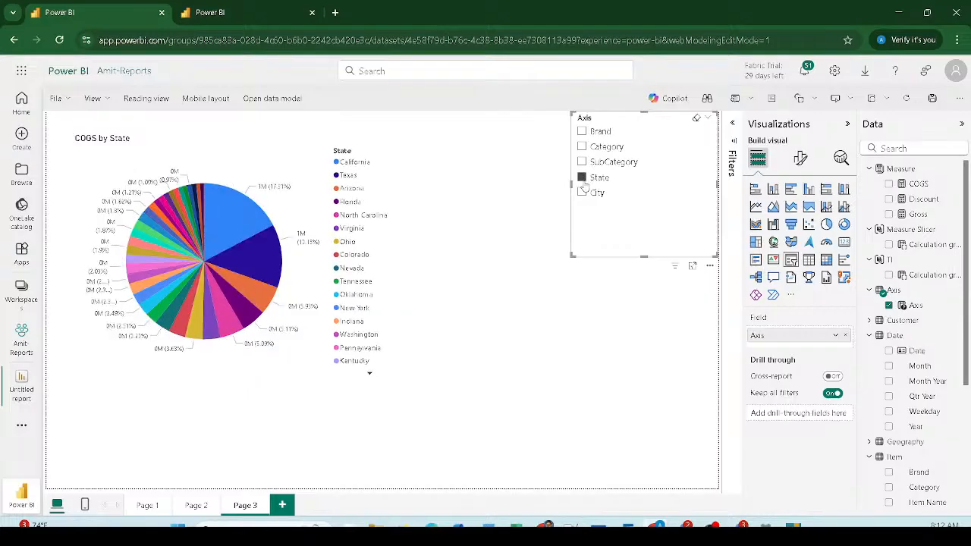
pyautogui.click(582, 192)
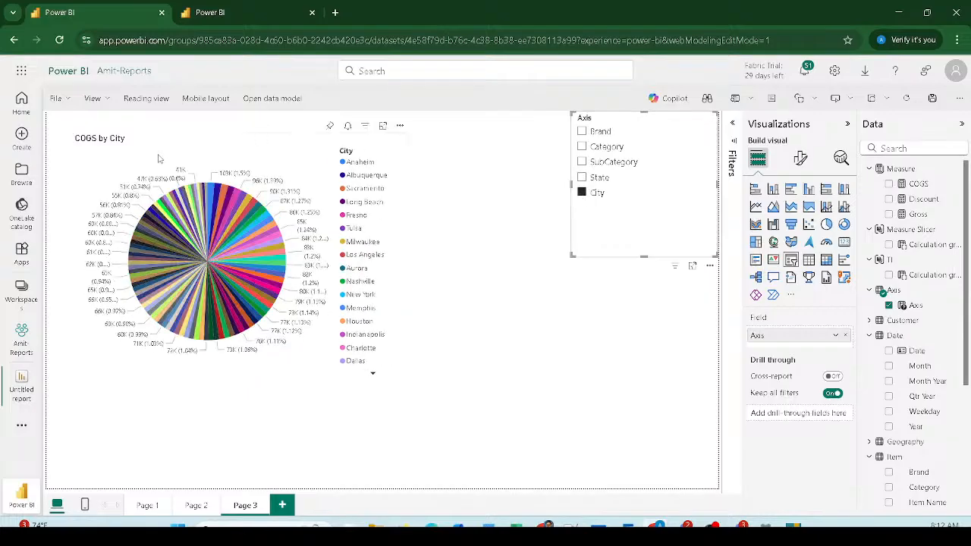
pyautogui.moveTo(68, 129); pyautogui.dragTo(153, 154)
pyautogui.click(581, 131)
pyautogui.click(581, 146)
pyautogui.click(582, 162)
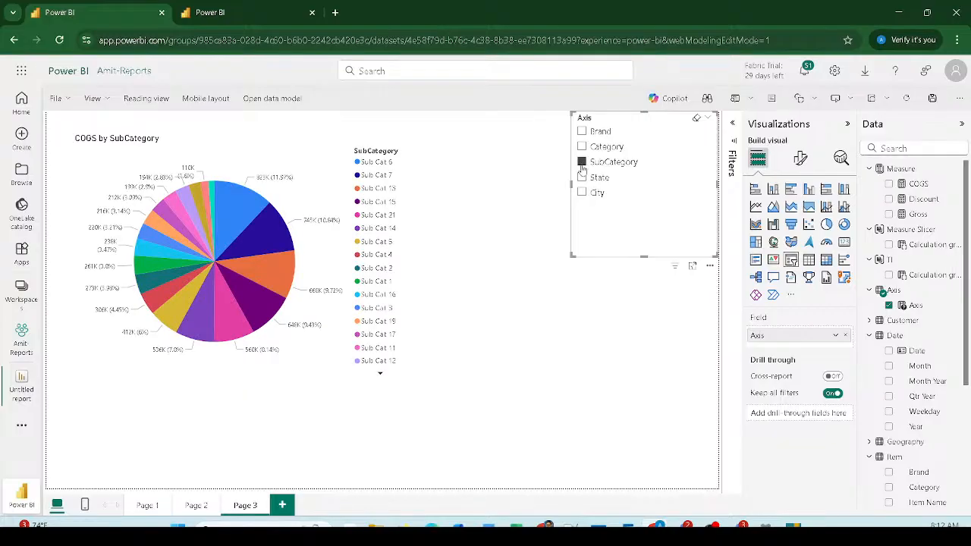
pyautogui.click(582, 178)
pyautogui.click(581, 193)
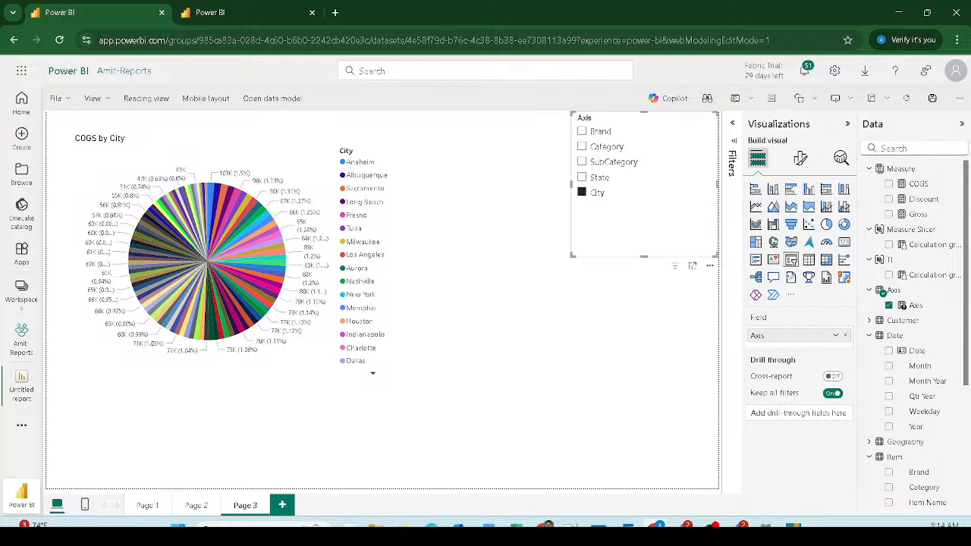
# Step: Cycle the Axis slicer through State, SubCategory and Category, ending on Brand for the COGS pie
pyautogui.click(581, 177)
pyautogui.click(582, 162)
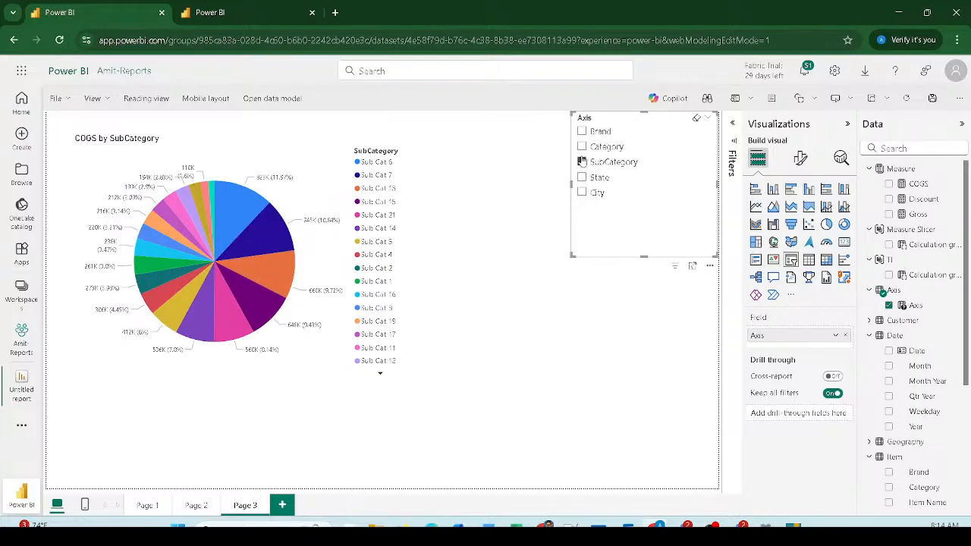
pyautogui.click(581, 147)
pyautogui.click(582, 134)
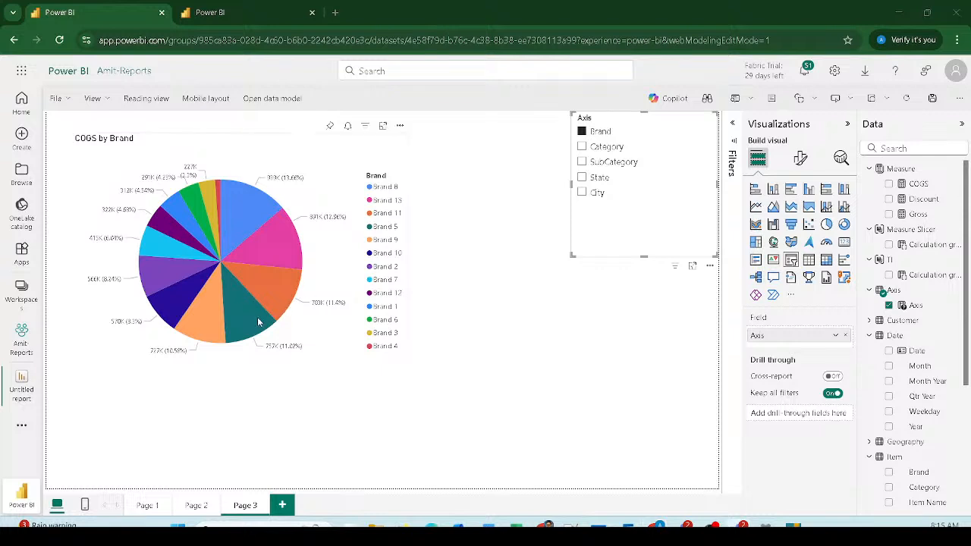
pyautogui.moveTo(258, 323)
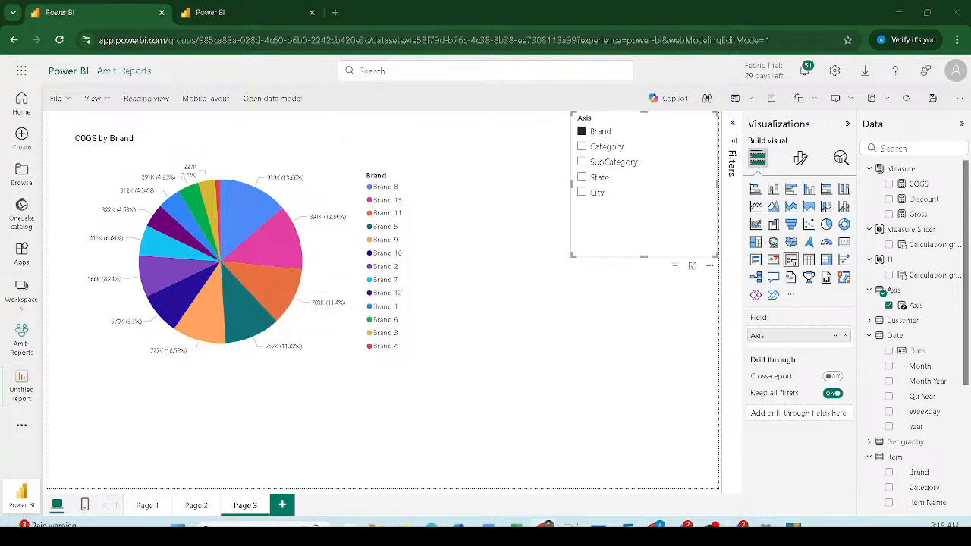